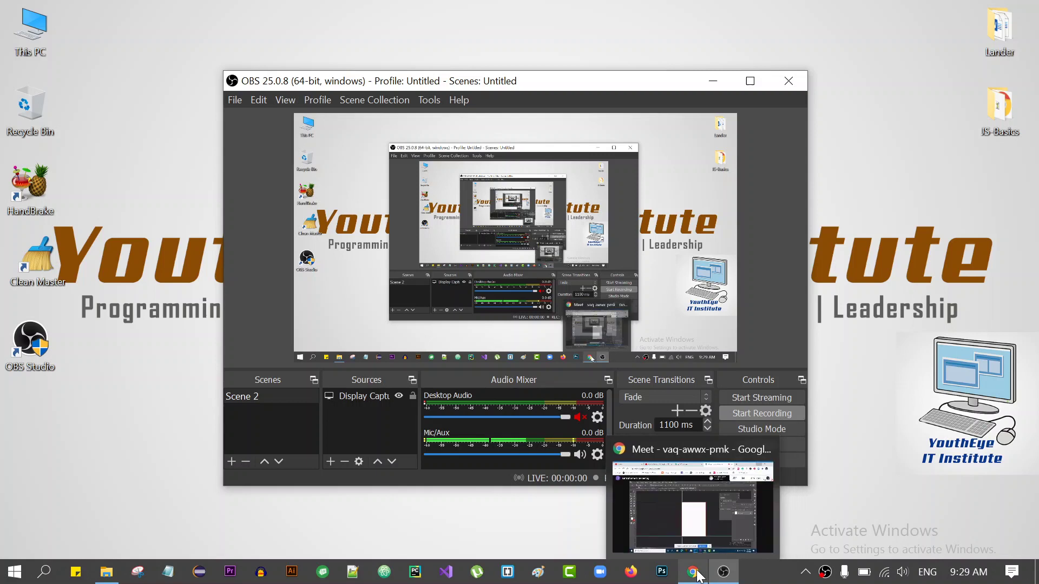
Start the OBS screen recording and bring the Google Meet call window forward
key(ctrl+shift+r)
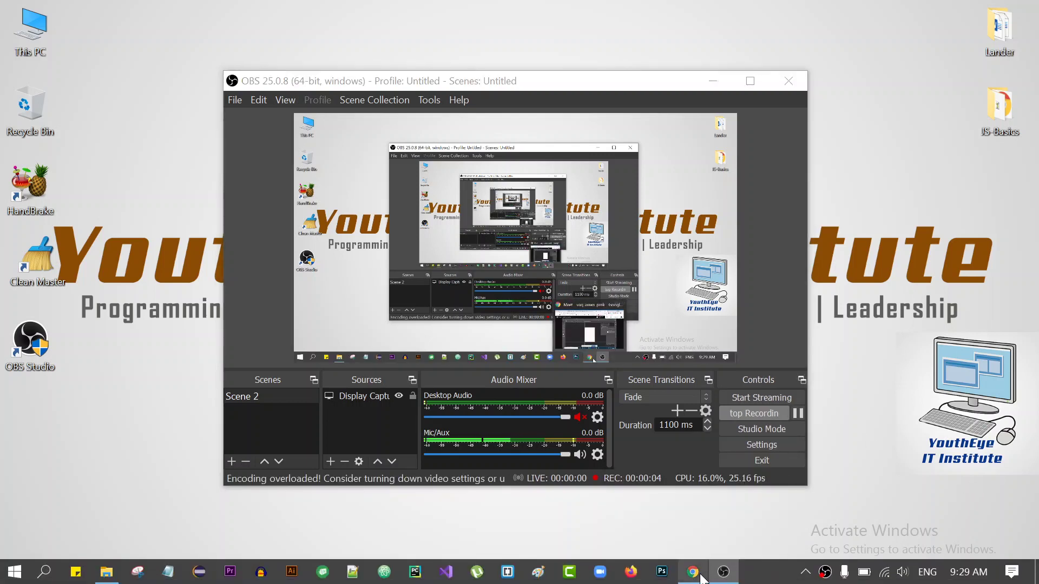
mouse_move(693, 572)
click(698, 576)
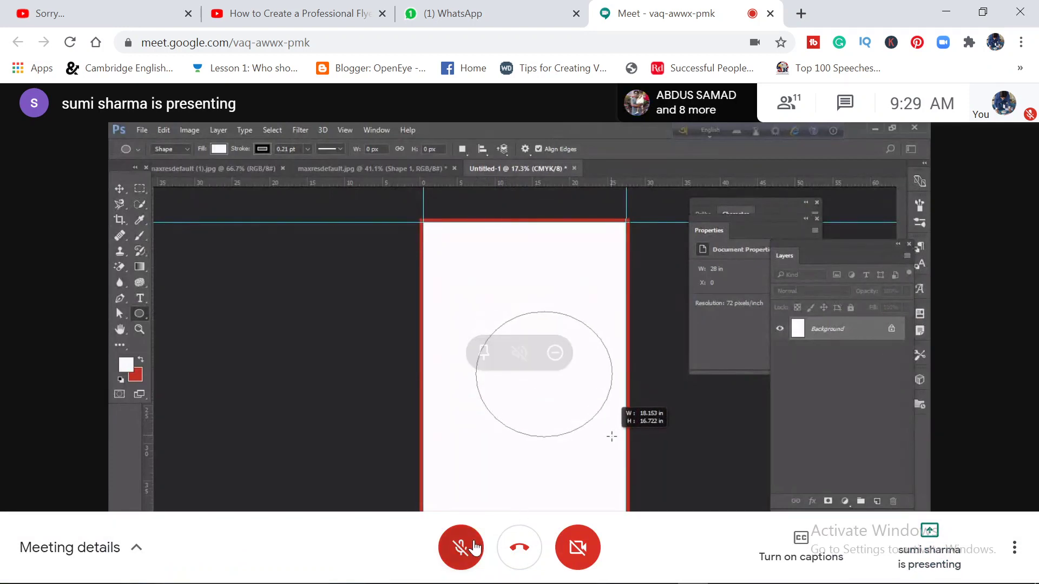
Toggle the microphone on and back to muted, then show the 11-person participant list
click(469, 546)
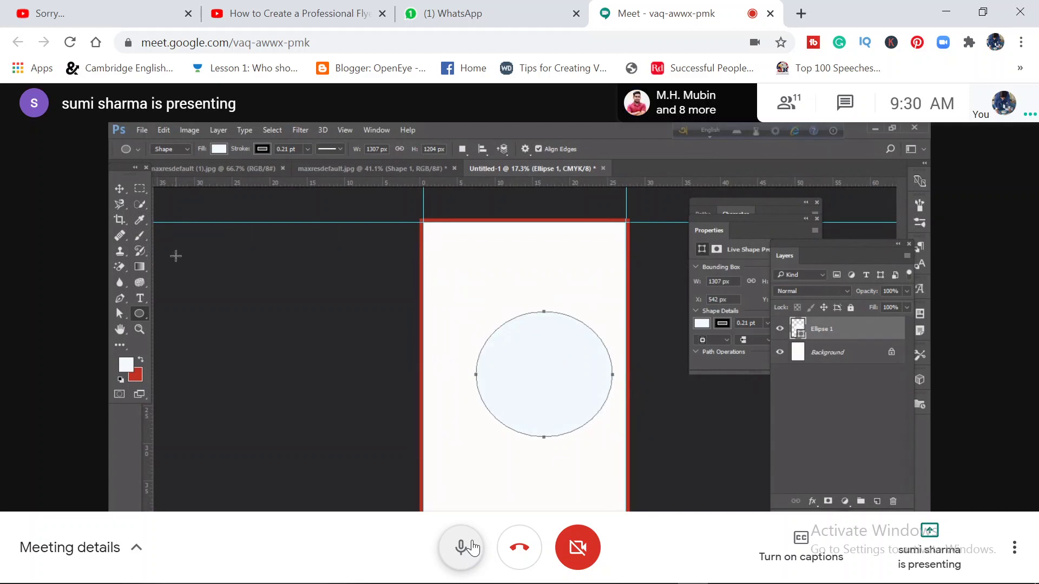
click(472, 548)
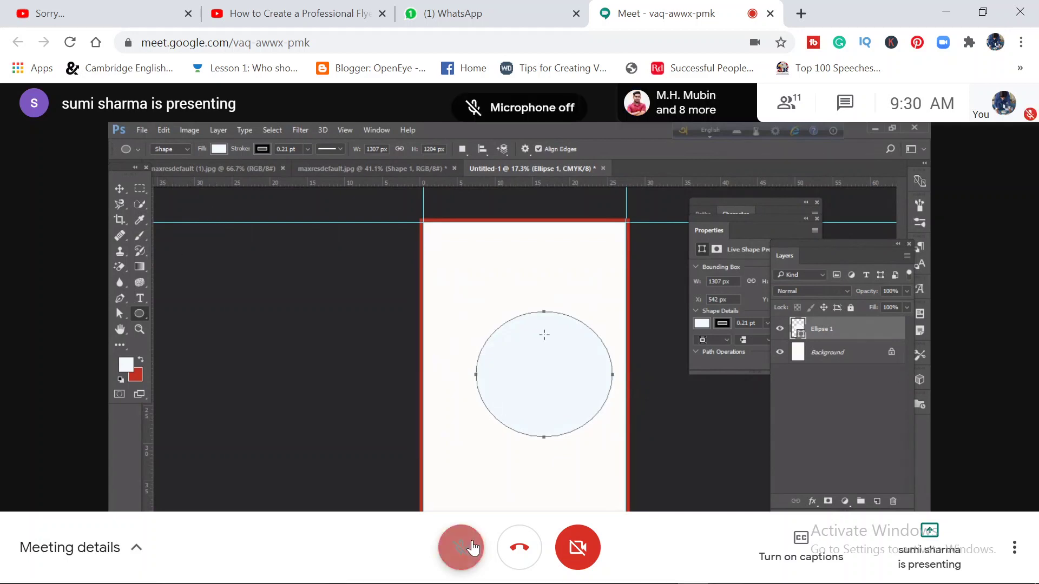
click(787, 104)
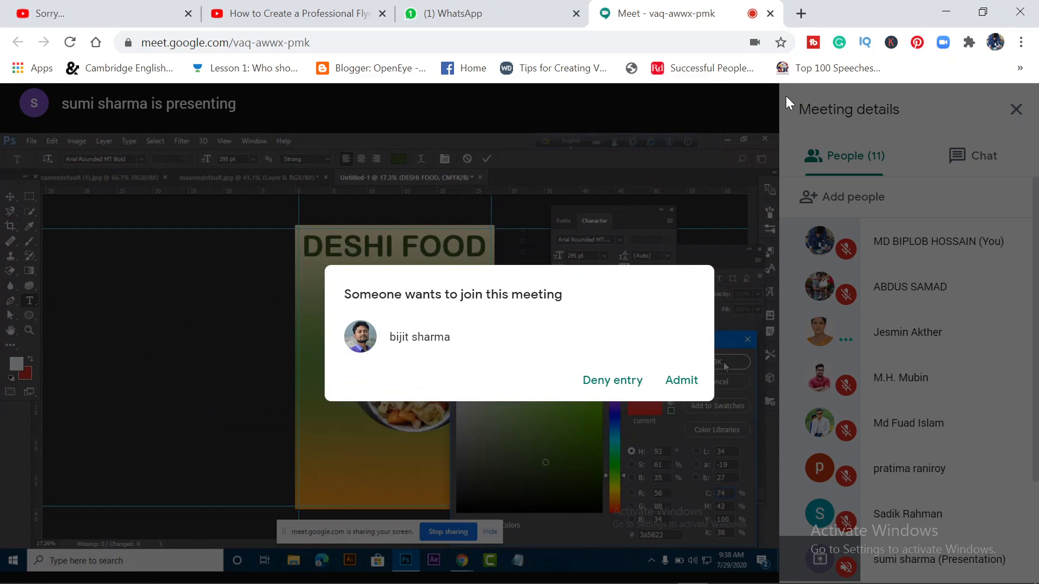
Admit the two people waiting to join the call
click(681, 386)
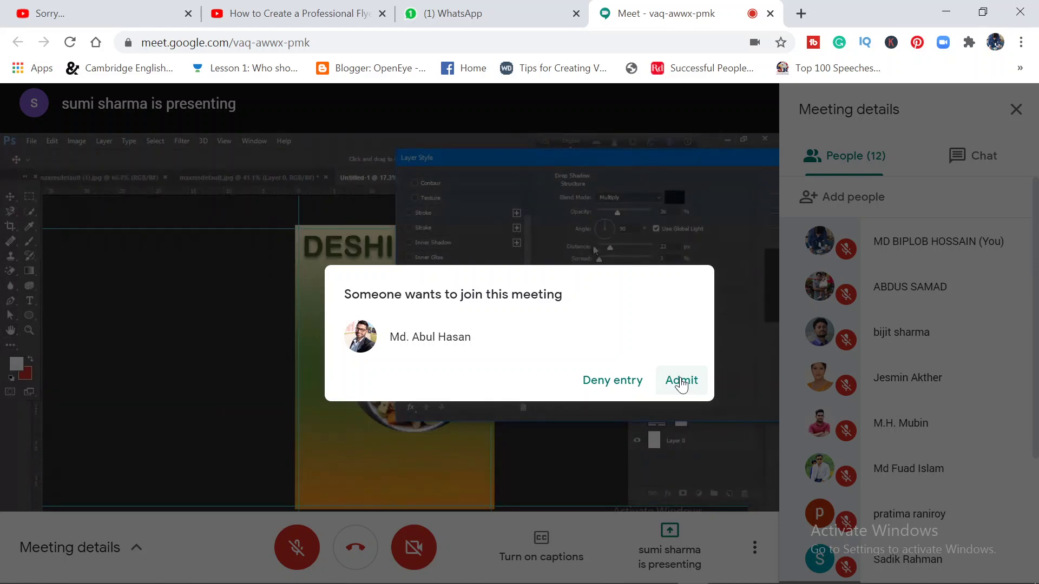
click(680, 381)
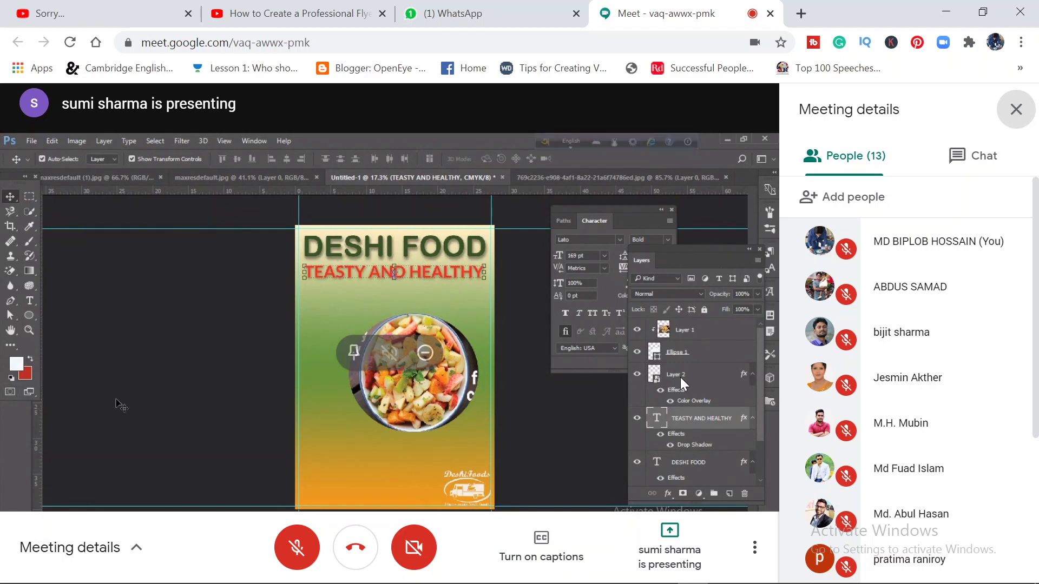
Switch to the Ellipse tool and set the shape fill to red from the swatches
click(30, 319)
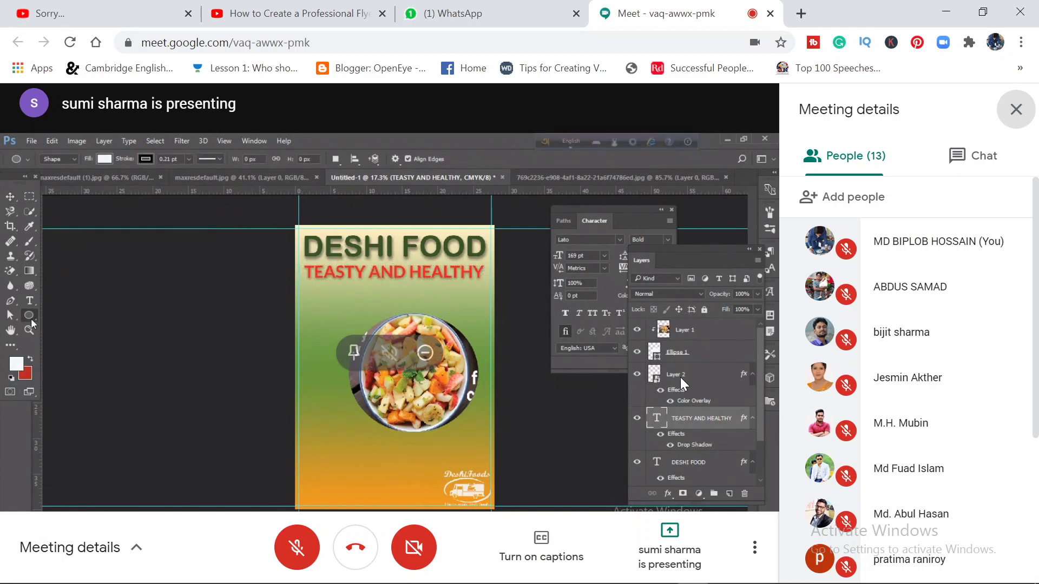
click(103, 159)
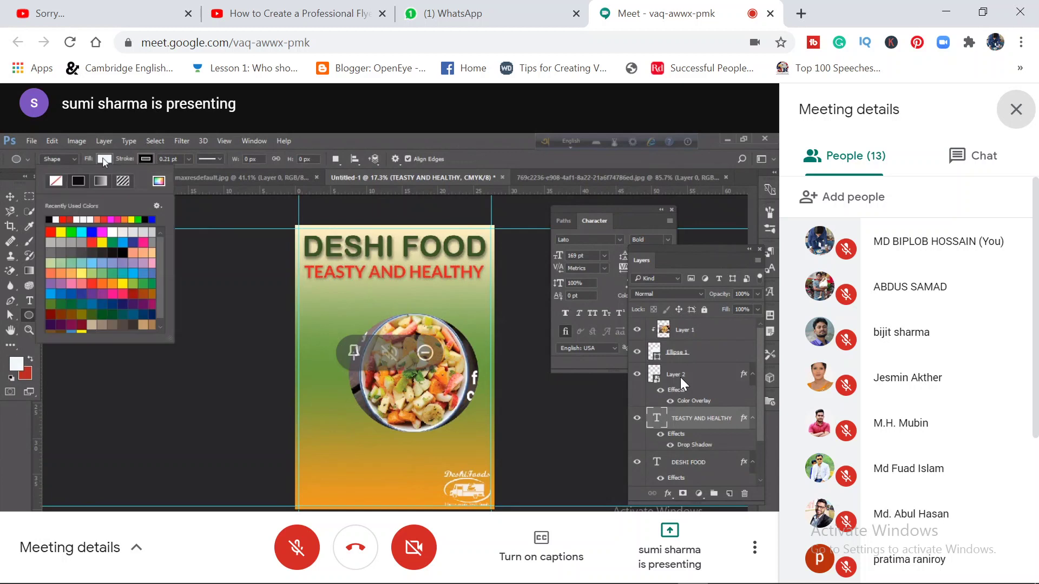
click(51, 231)
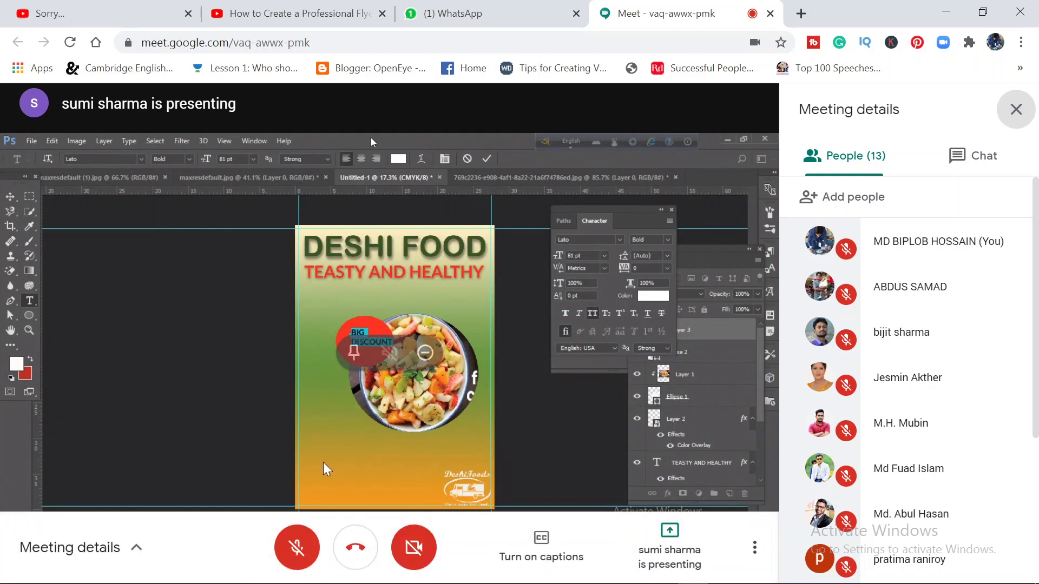
Unmute the Meet microphone and raise the computer's speaker volume
click(300, 553)
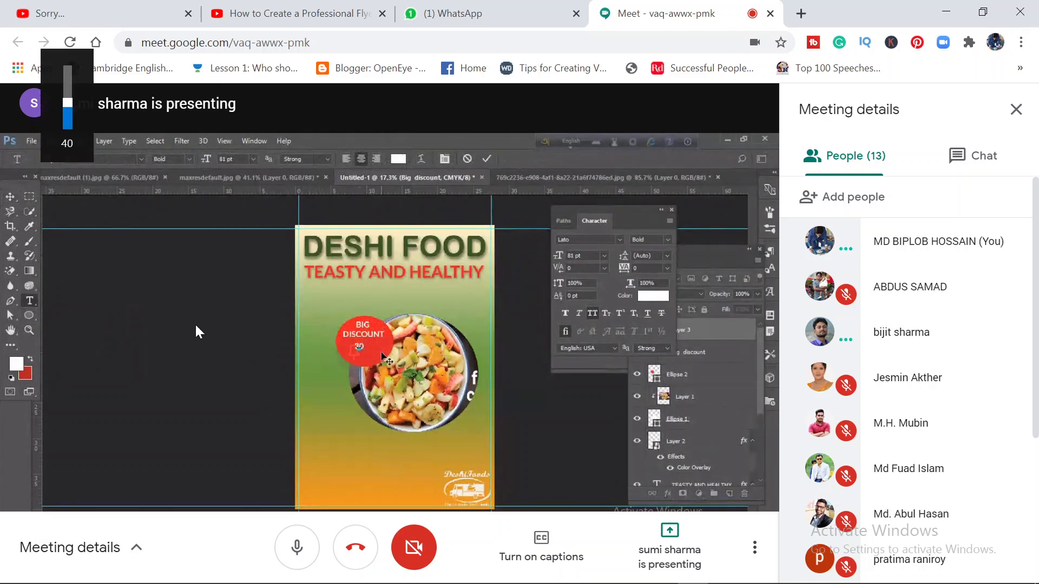
key(XF86AudioRaiseVolume)
key(XF86AudioRaiseVolume)
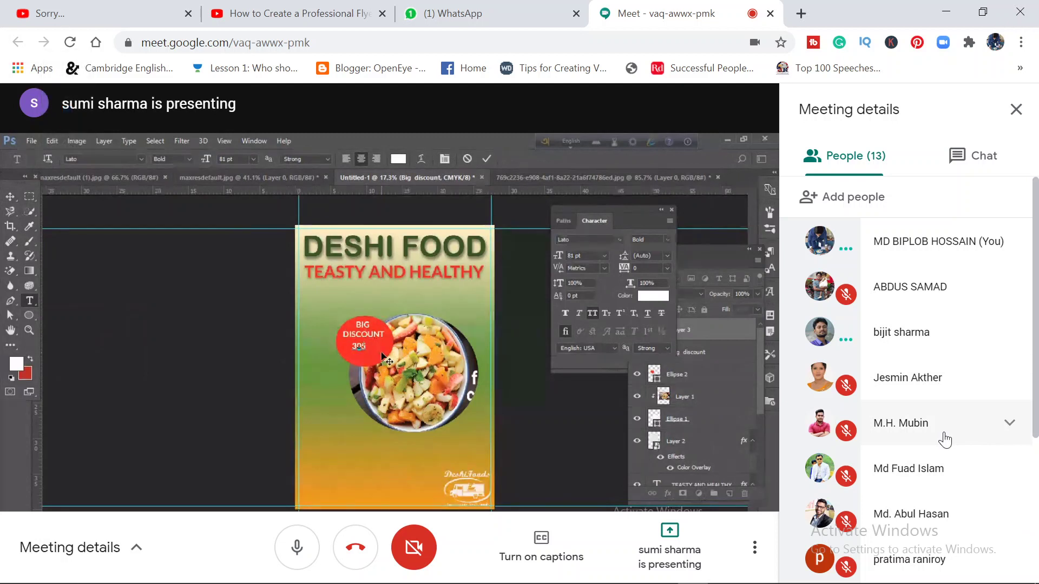
mouse_move(553, 459)
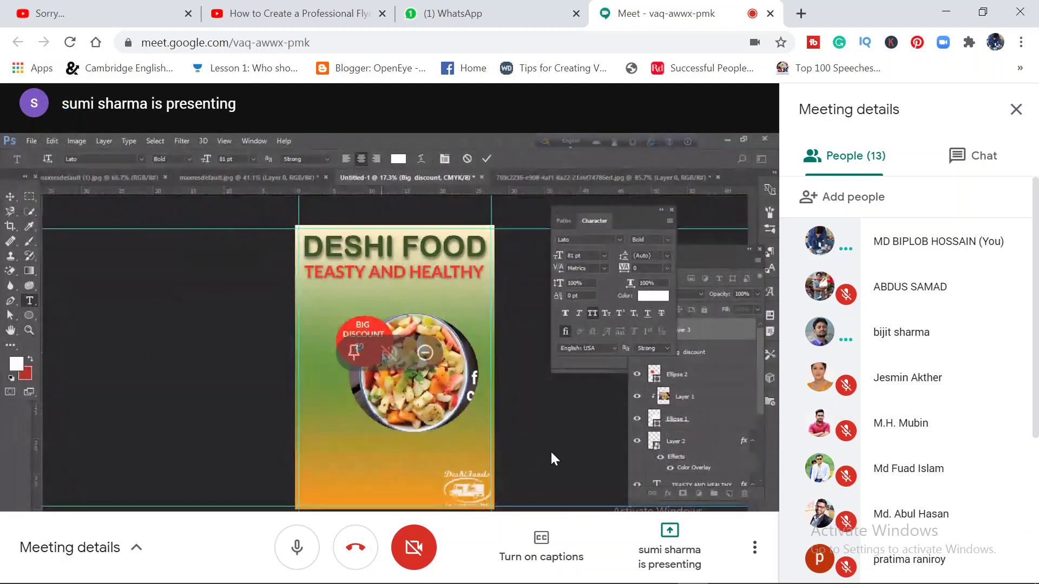
Fine-tune the speaker volume up and down with the volume keys
key(XF86AudioRaiseVolume)
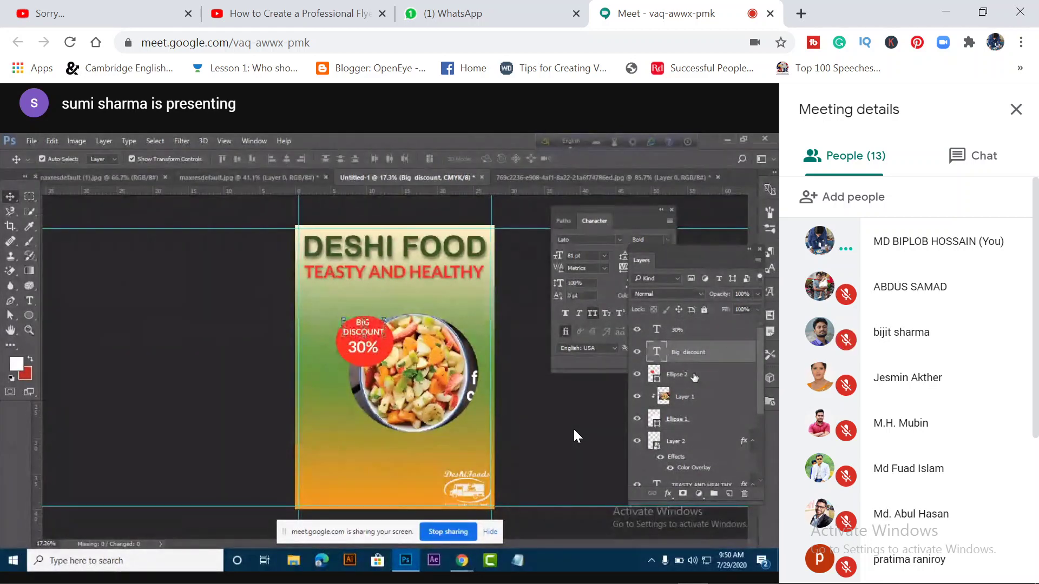
key(XF86AudioRaiseVolume)
key(XF86AudioLowerVolume)
key(XF86AudioLowerVolume)
key(XF86AudioLowerVolume)
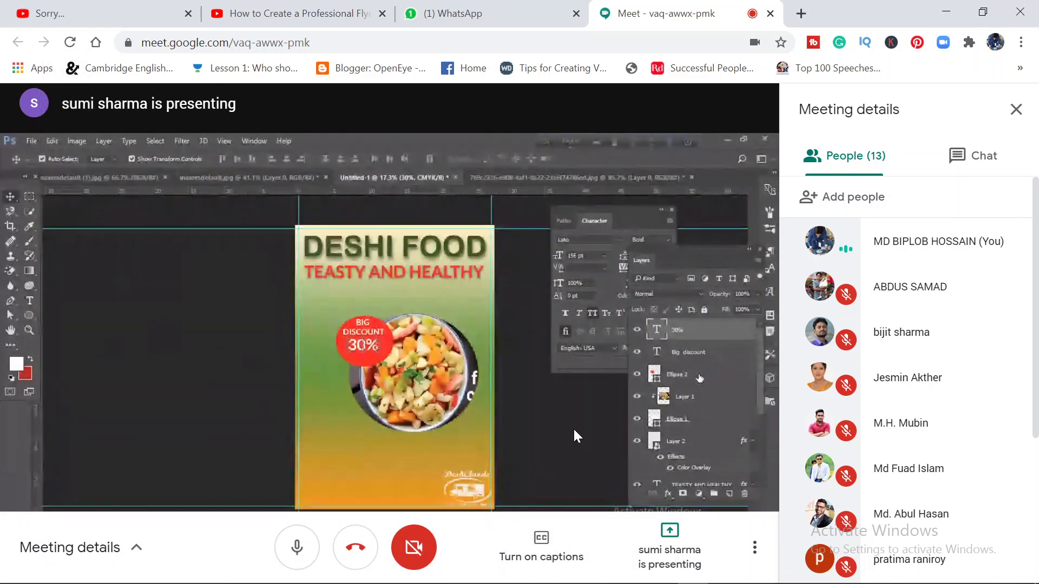
mouse_move(389, 325)
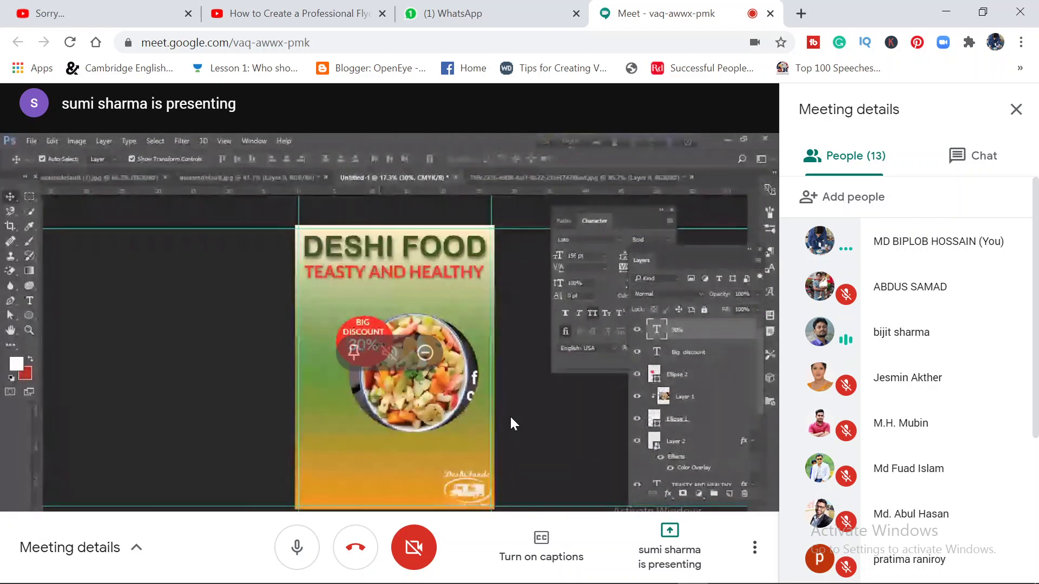
key(XF86AudioLowerVolume)
key(XF86AudioRaiseVolume)
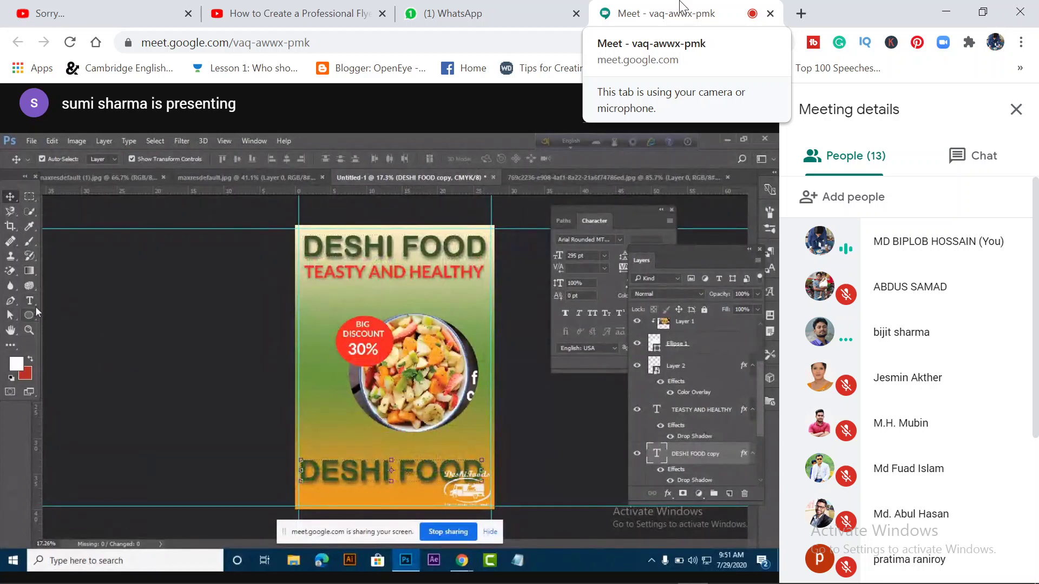
click(452, 12)
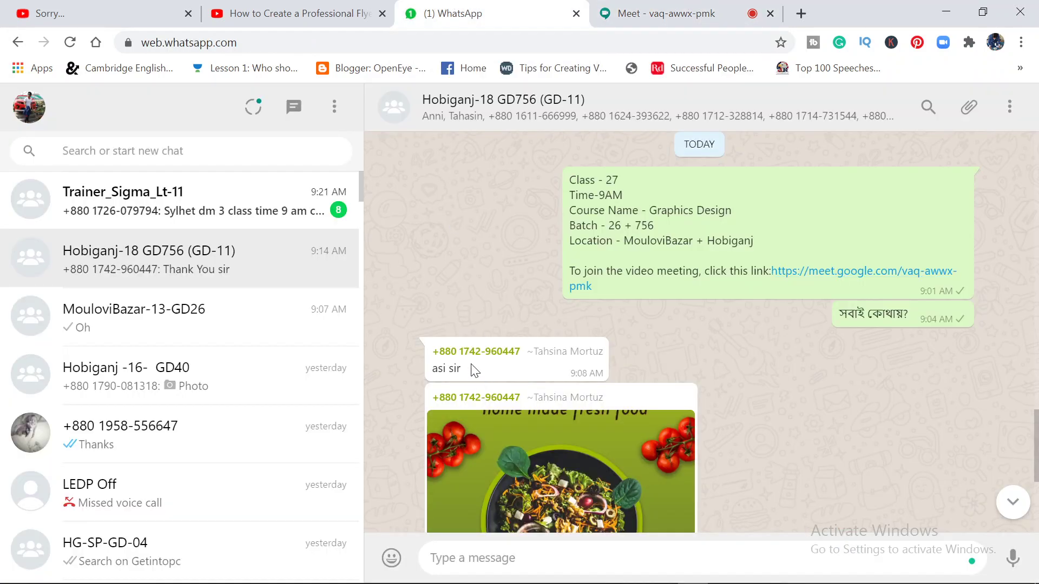
scroll(474, 370, down, 5)
scroll(485, 396, up, 2)
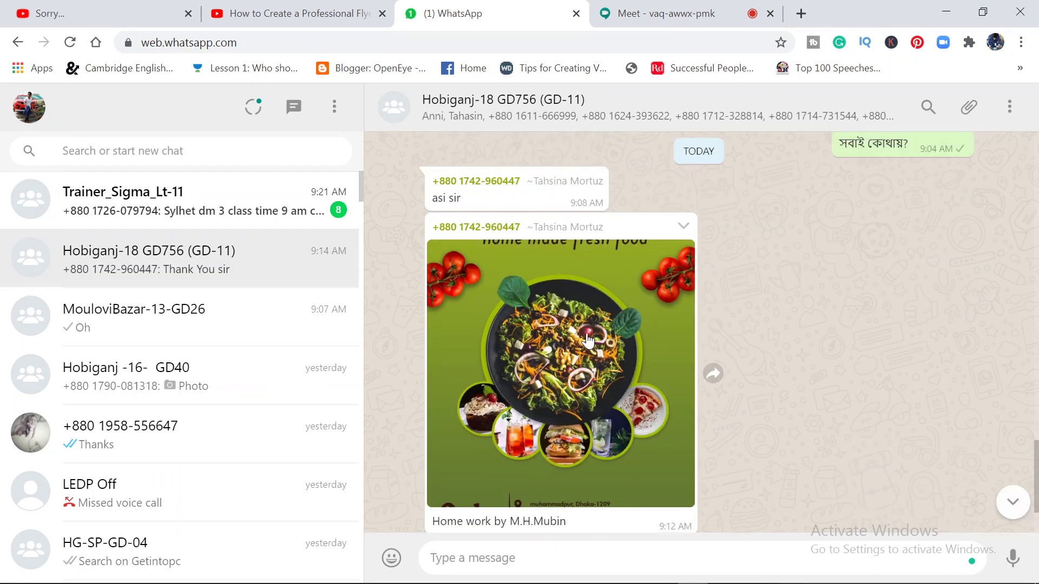
scroll(582, 443, up, 4)
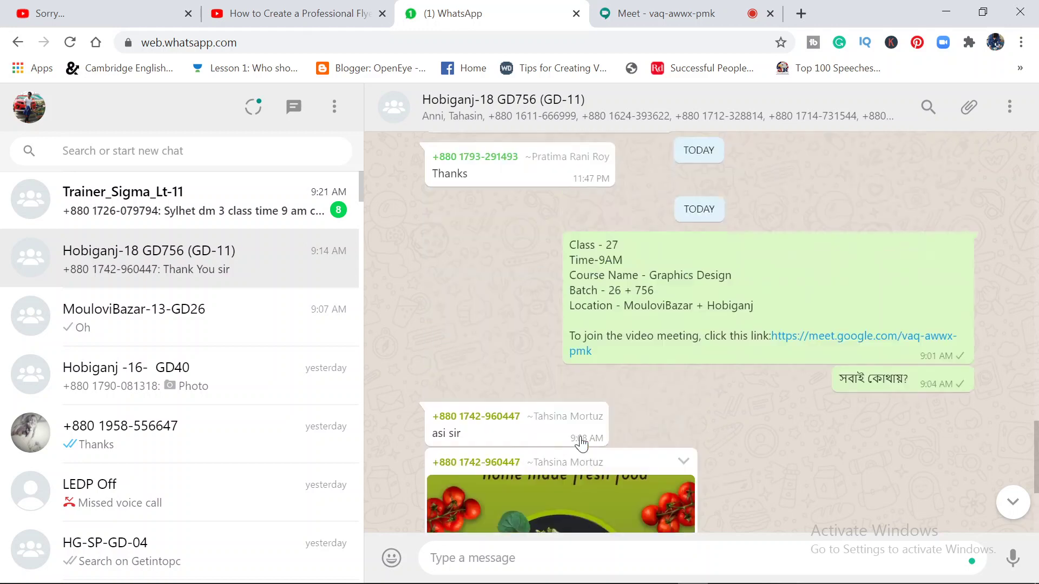
scroll(581, 443, up, 6)
scroll(582, 442, up, 6)
scroll(580, 436, up, 5)
scroll(580, 436, up, 4)
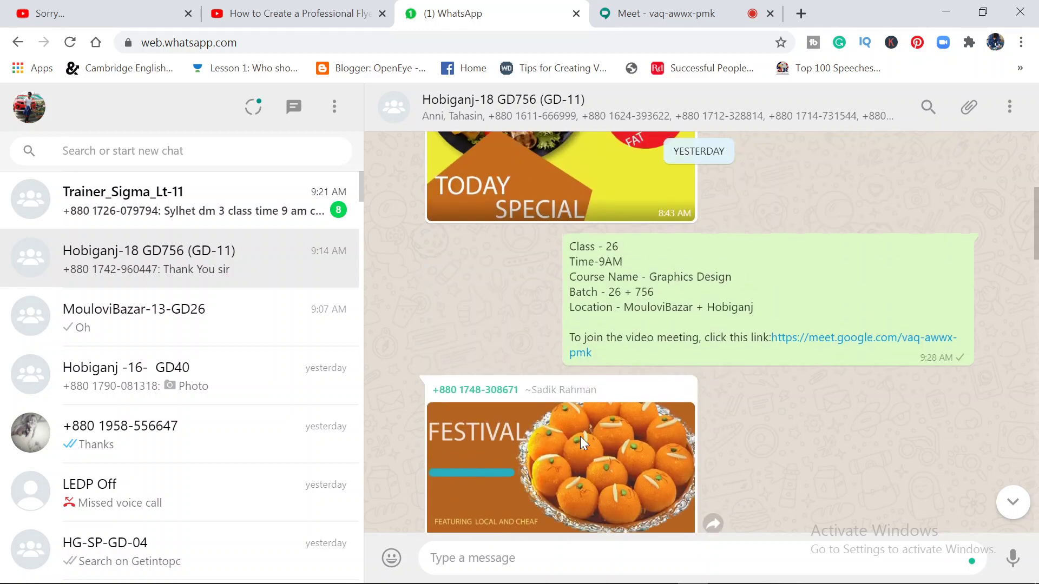
scroll(580, 436, up, 1)
scroll(580, 436, up, 1)
scroll(580, 436, up, 4)
scroll(580, 441, down, 8)
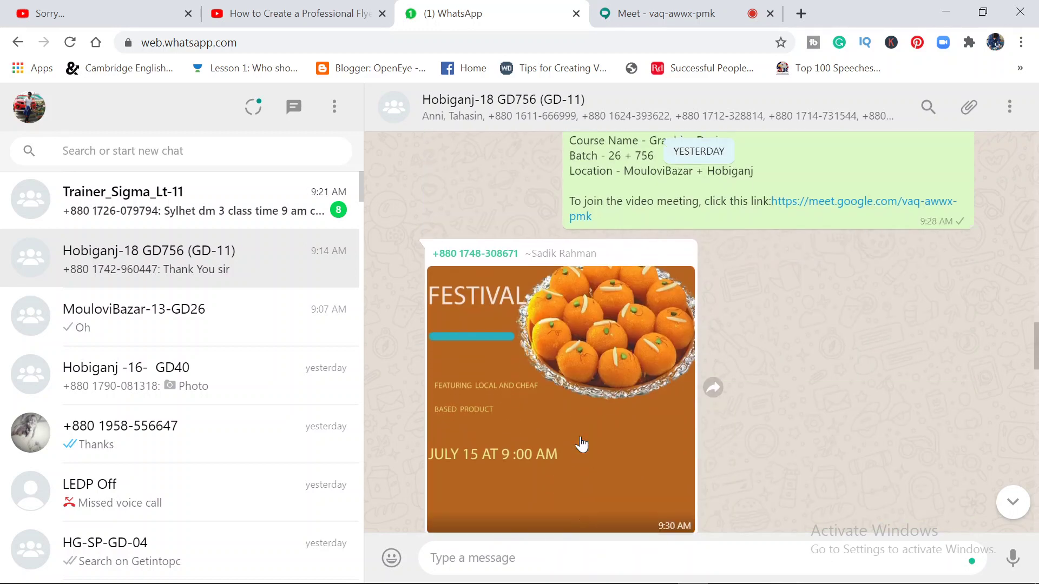
scroll(580, 444, down, 2)
scroll(637, 465, down, 1)
scroll(638, 465, down, 2)
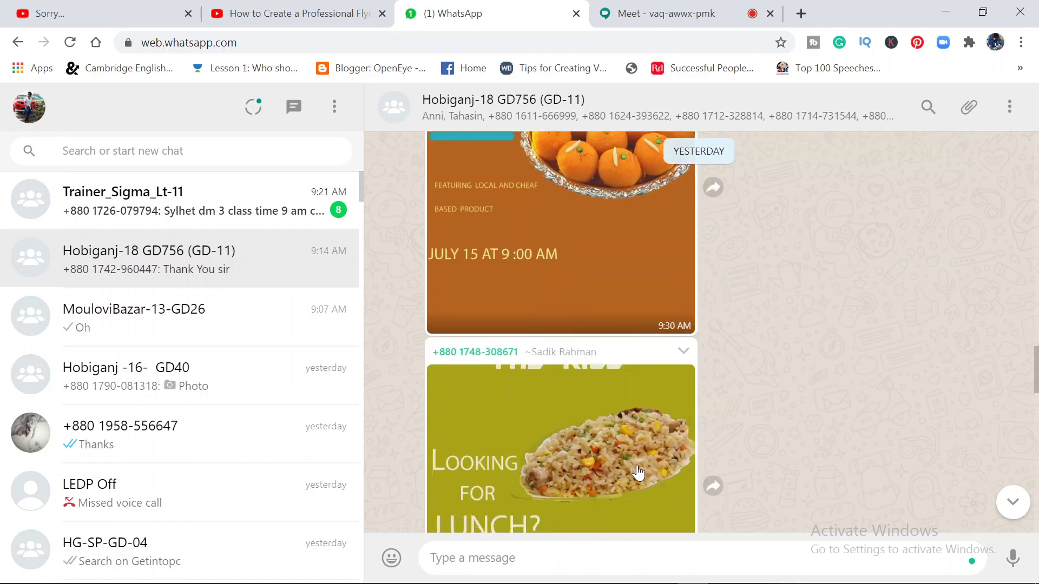
scroll(638, 473, down, 2)
scroll(638, 472, down, 2)
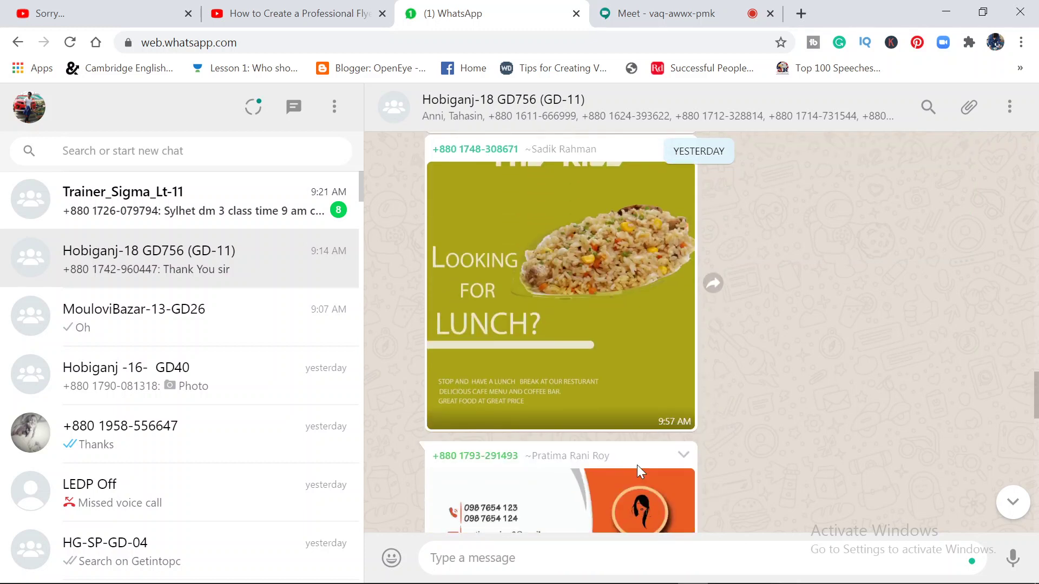
scroll(638, 467, up, 2)
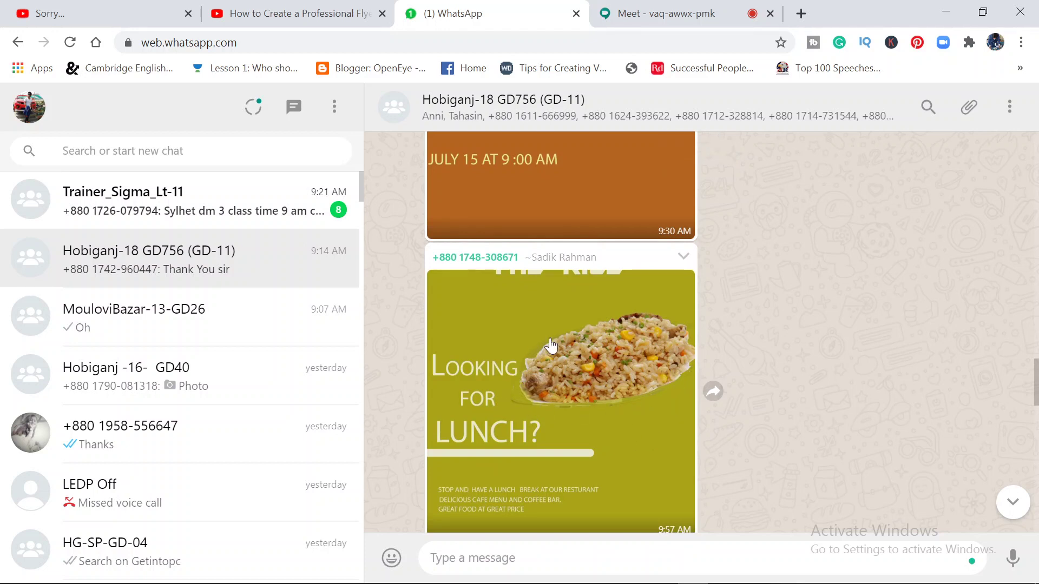
scroll(550, 341, down, 5)
scroll(550, 341, down, 1)
scroll(550, 340, up, 3)
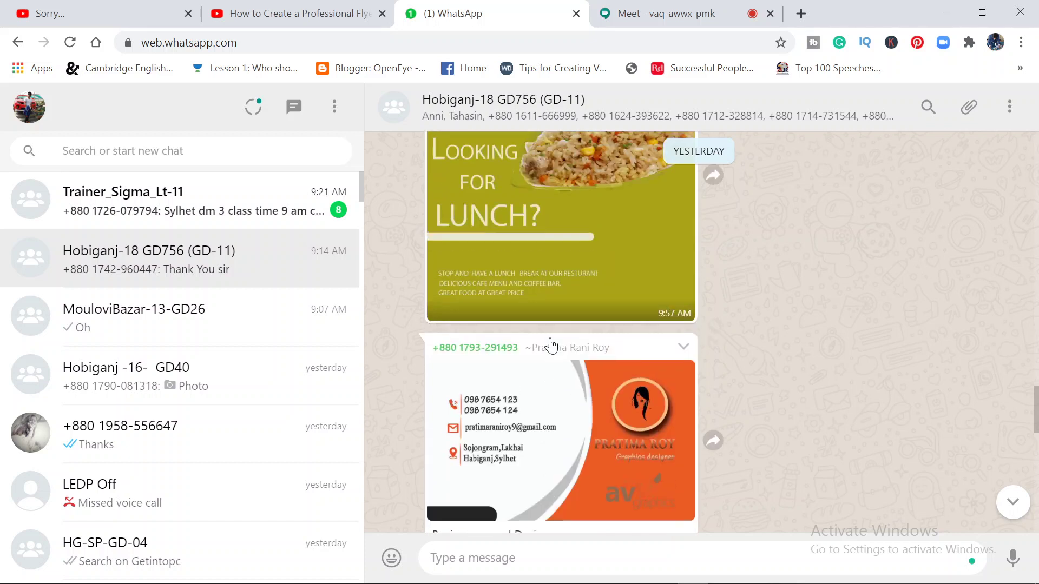
scroll(551, 340, up, 3)
scroll(551, 339, up, 4)
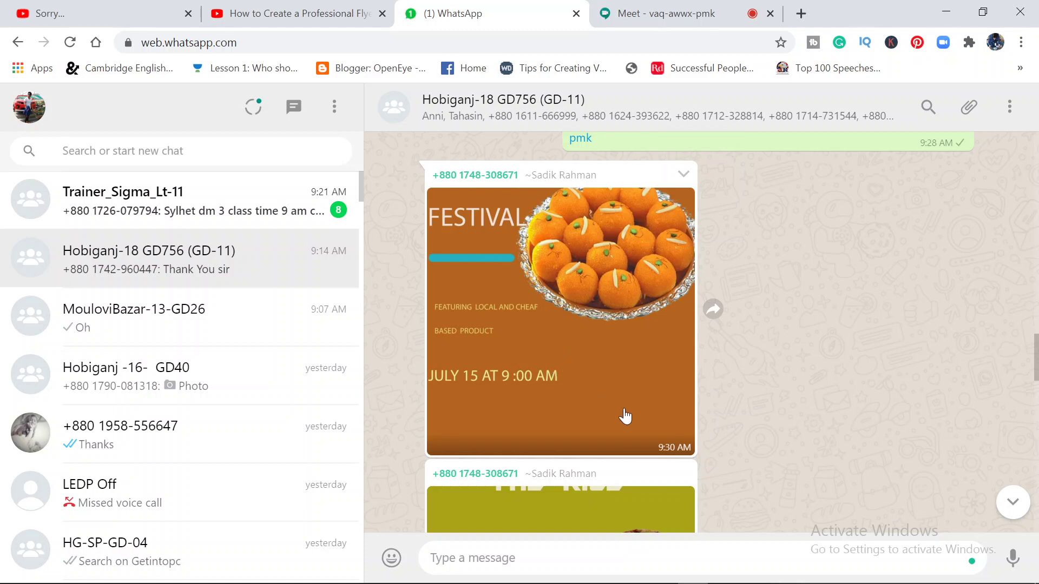
scroll(625, 417, up, 2)
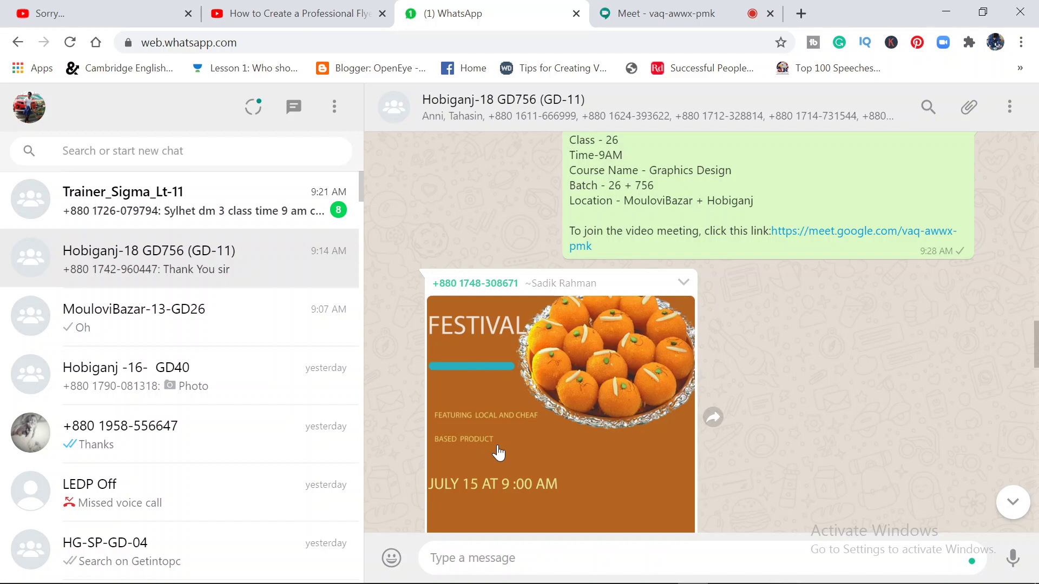
scroll(498, 453, up, 4)
scroll(497, 452, up, 2)
scroll(498, 452, up, 2)
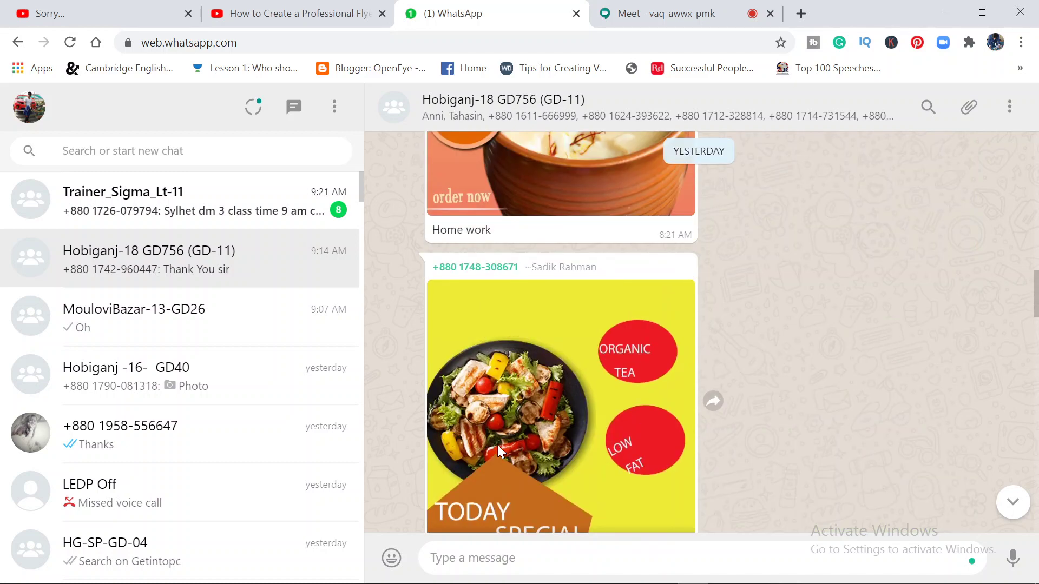
scroll(497, 453, down, 2)
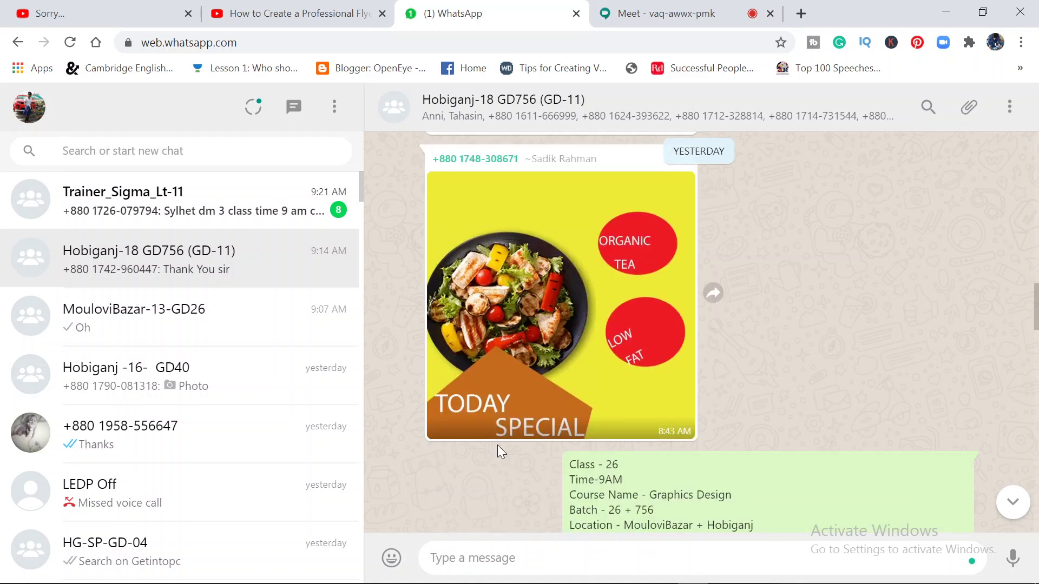
scroll(498, 446, up, 2)
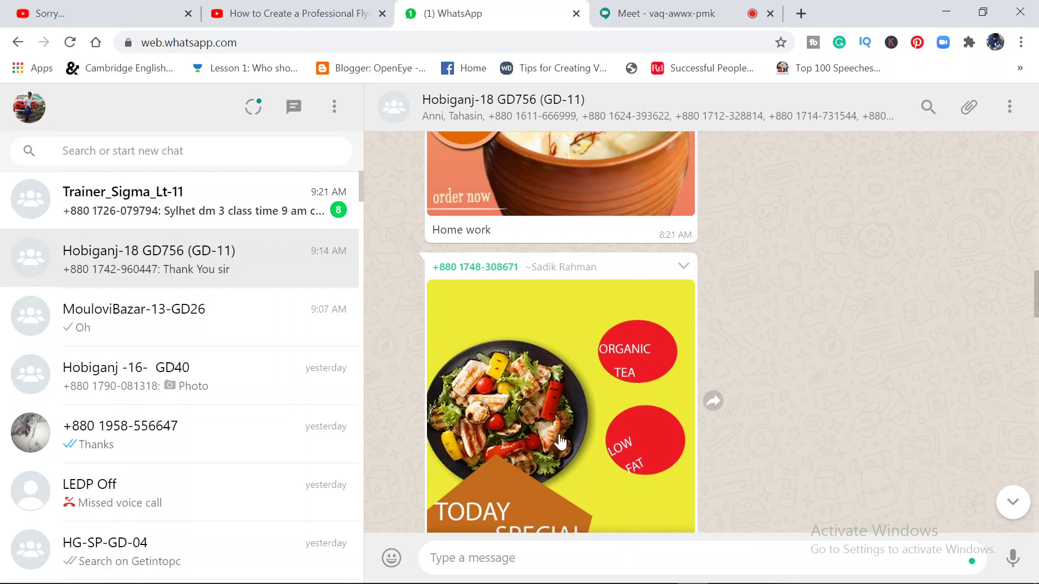
scroll(560, 442, up, 4)
scroll(561, 439, up, 2)
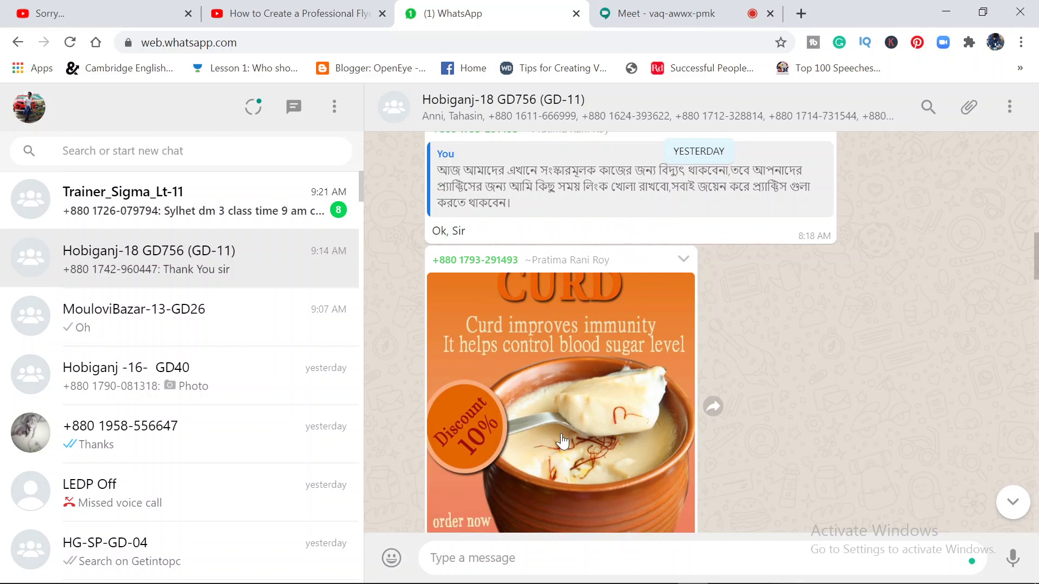
scroll(666, 482, down, 2)
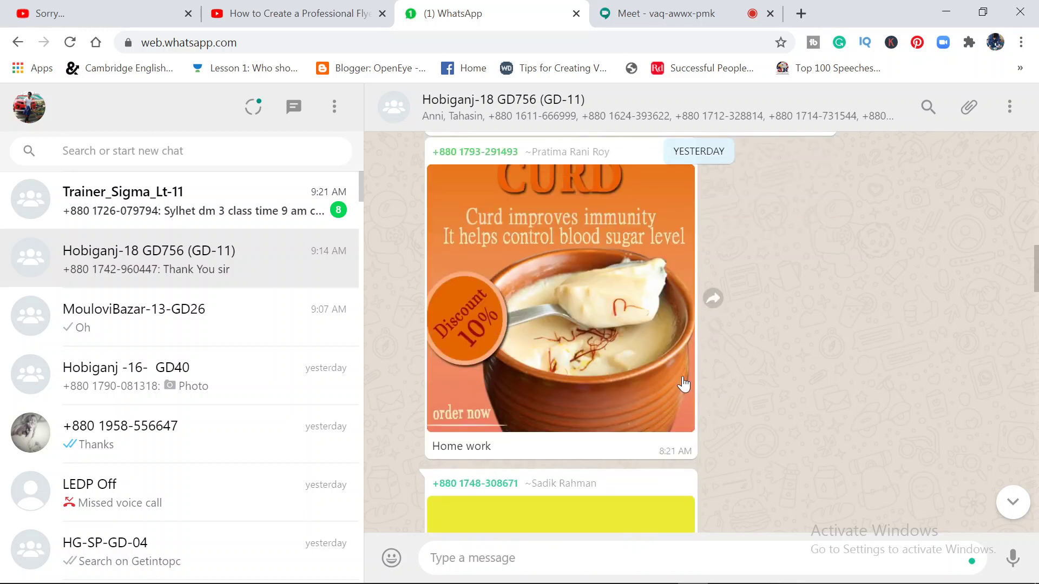
scroll(683, 383, up, 2)
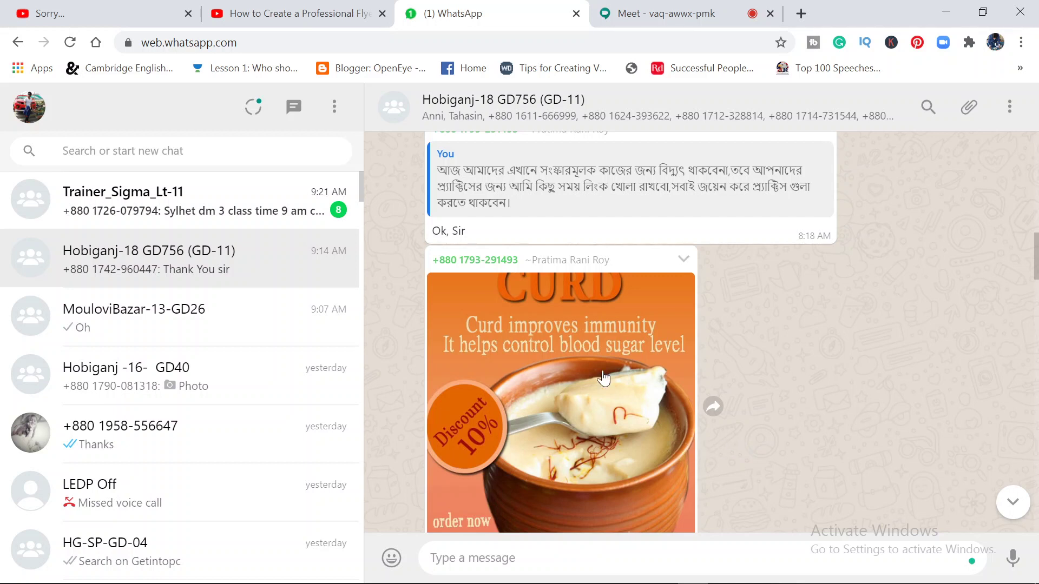
mouse_move(560, 325)
scroll(634, 487, down, 2)
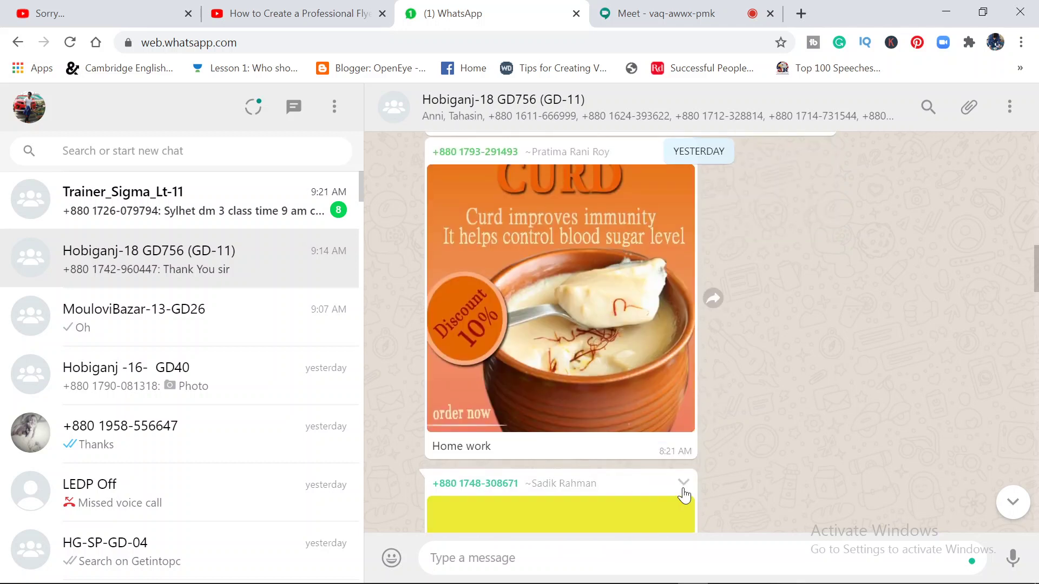
scroll(684, 495, up, 2)
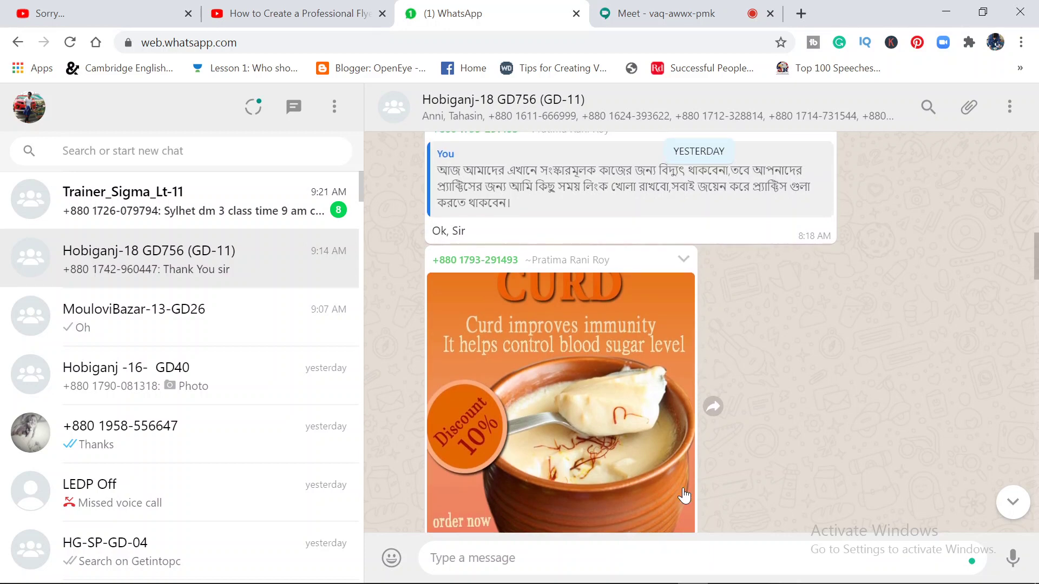
scroll(662, 489, down, 2)
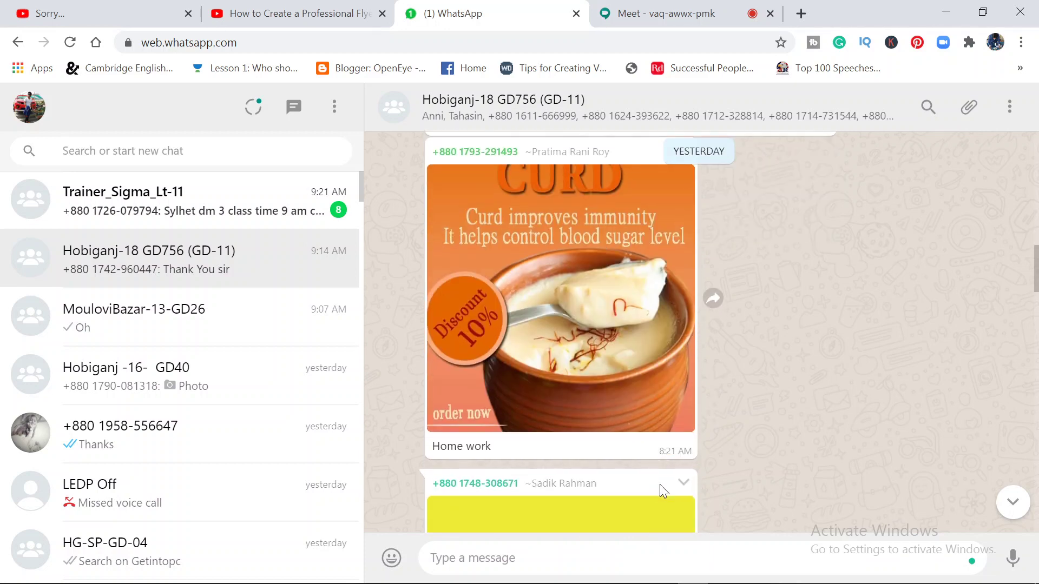
scroll(660, 485, up, 3)
scroll(660, 485, up, 2)
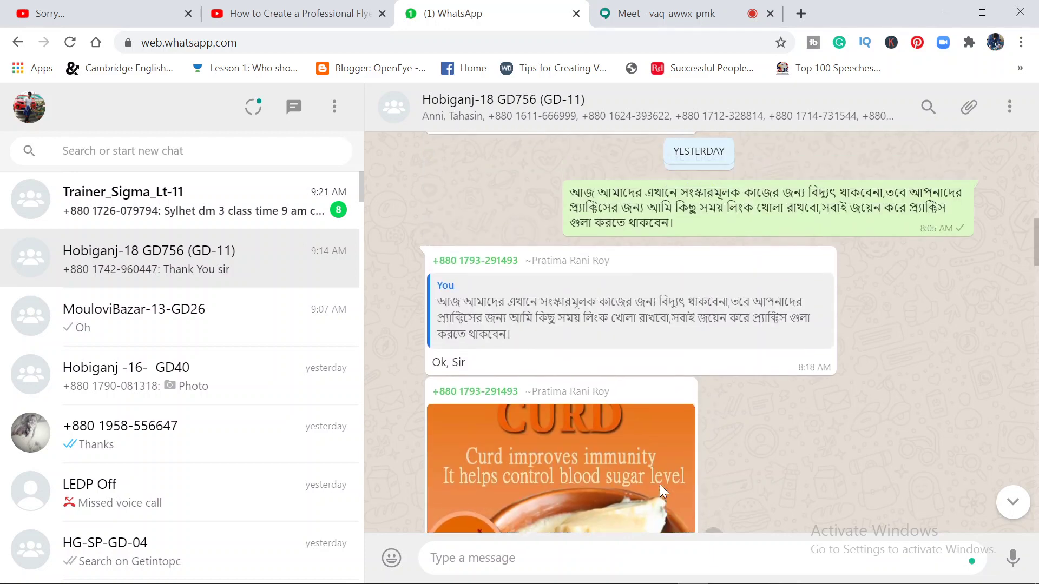
scroll(661, 485, up, 5)
scroll(660, 485, up, 2)
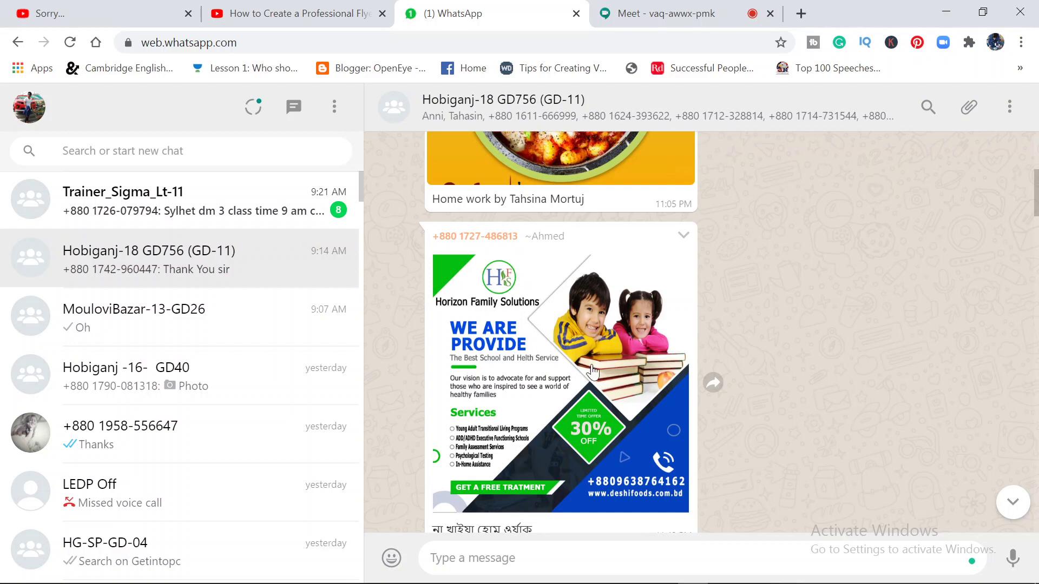
scroll(596, 393, up, 2)
scroll(596, 393, up, 2)
scroll(597, 394, up, 2)
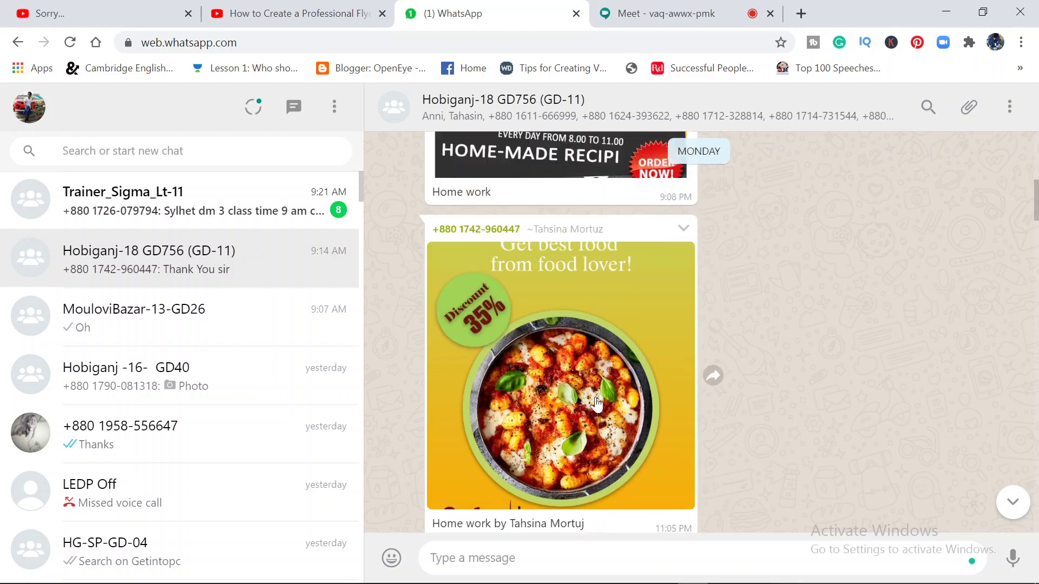
scroll(601, 413, down, 2)
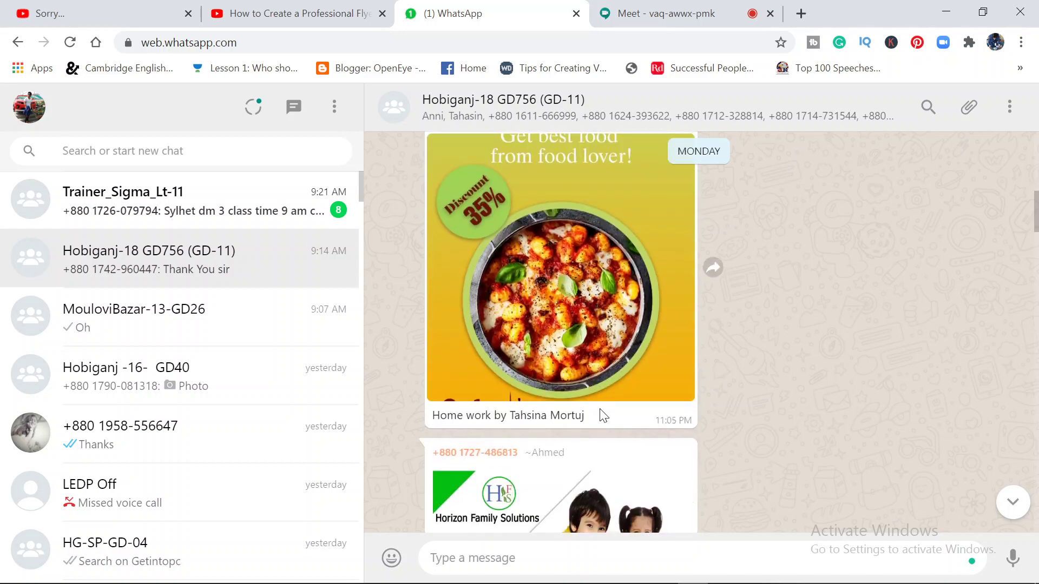
scroll(602, 416, up, 2)
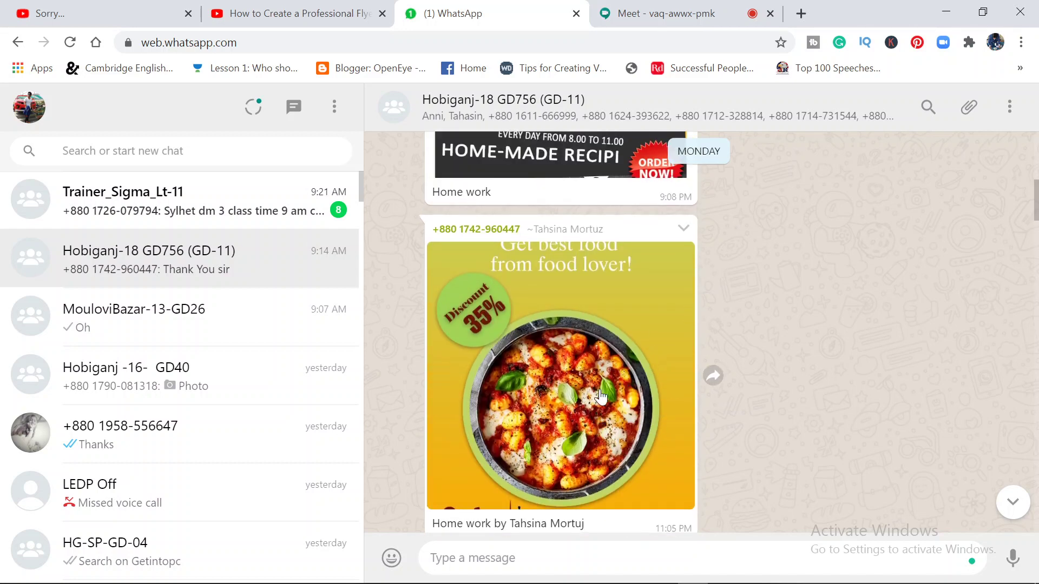
scroll(617, 408, down, 2)
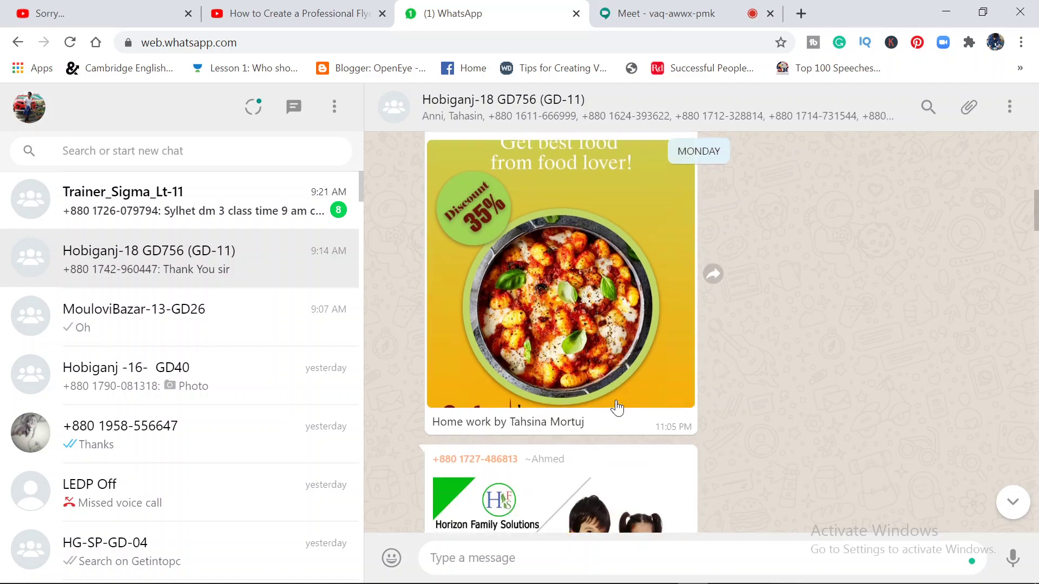
scroll(617, 407, up, 3)
scroll(620, 408, up, 2)
scroll(620, 408, up, 2)
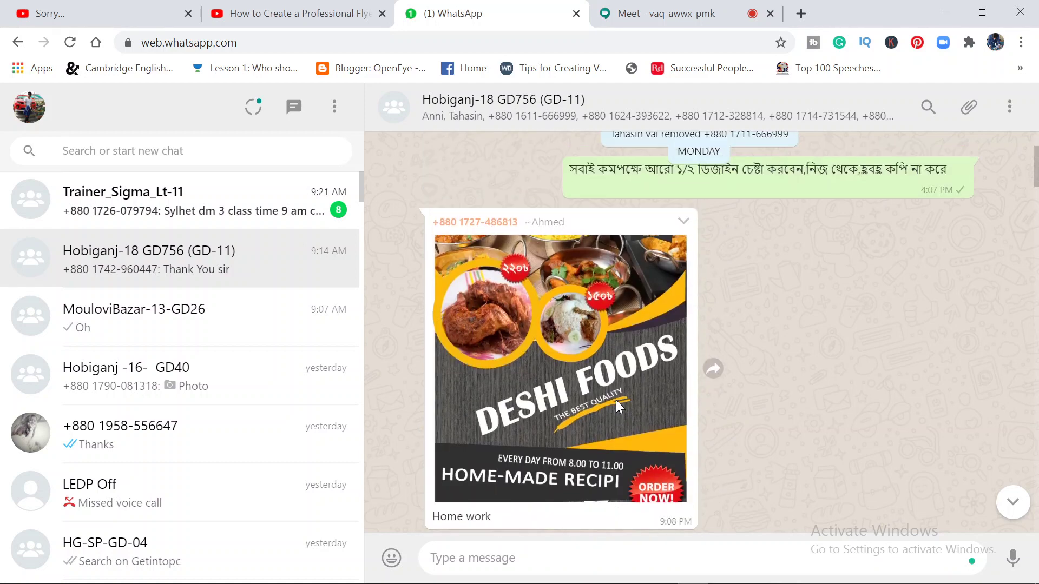
scroll(618, 408, up, 2)
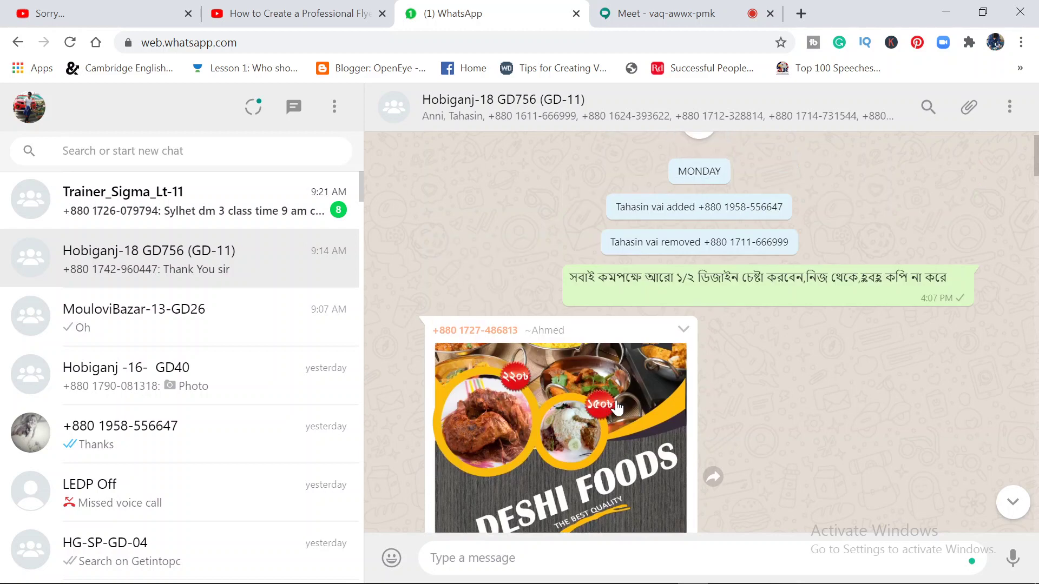
scroll(602, 459, down, 4)
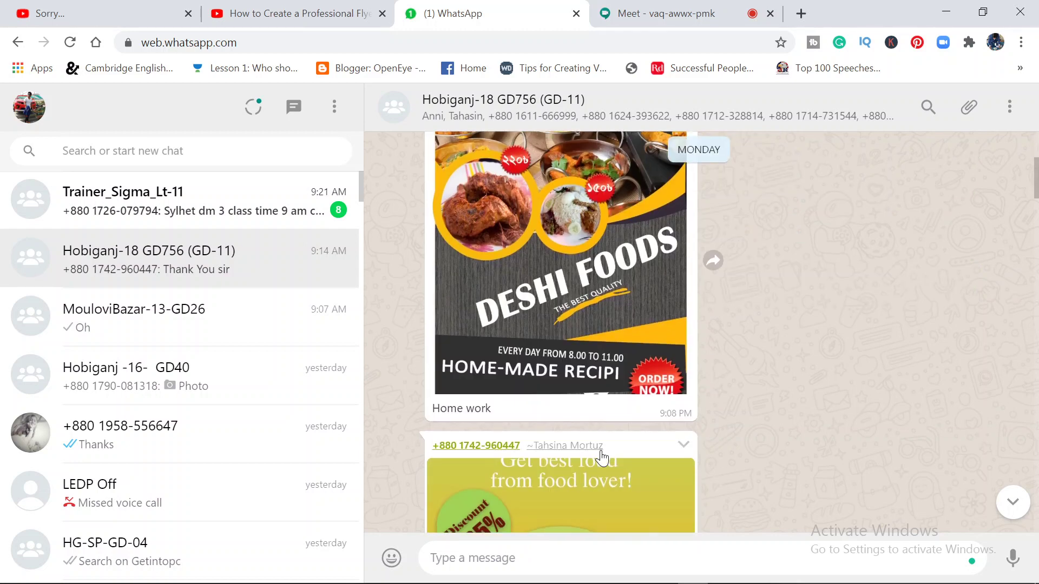
scroll(602, 457, up, 2)
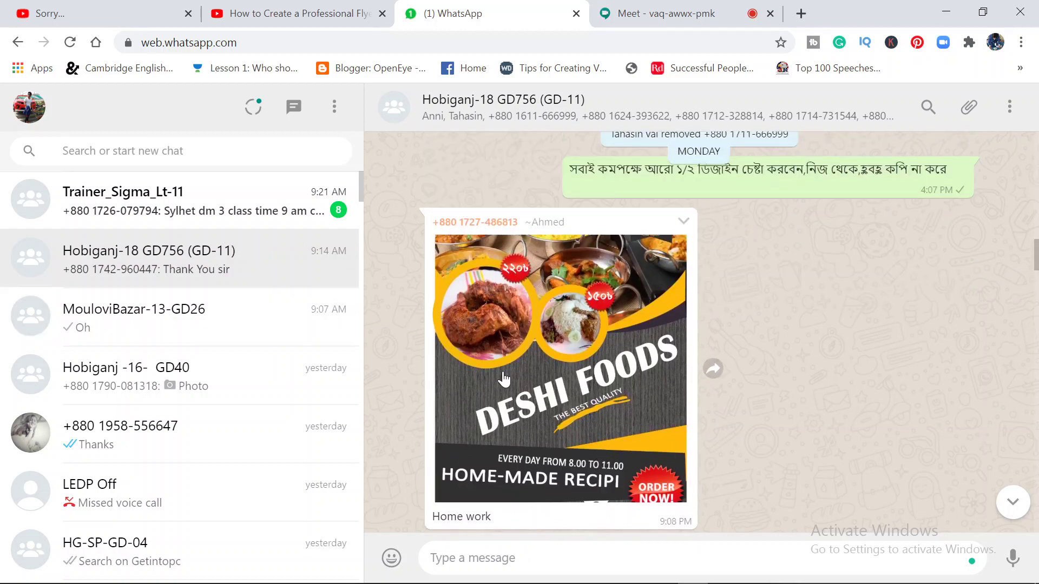
scroll(504, 380, down, 2)
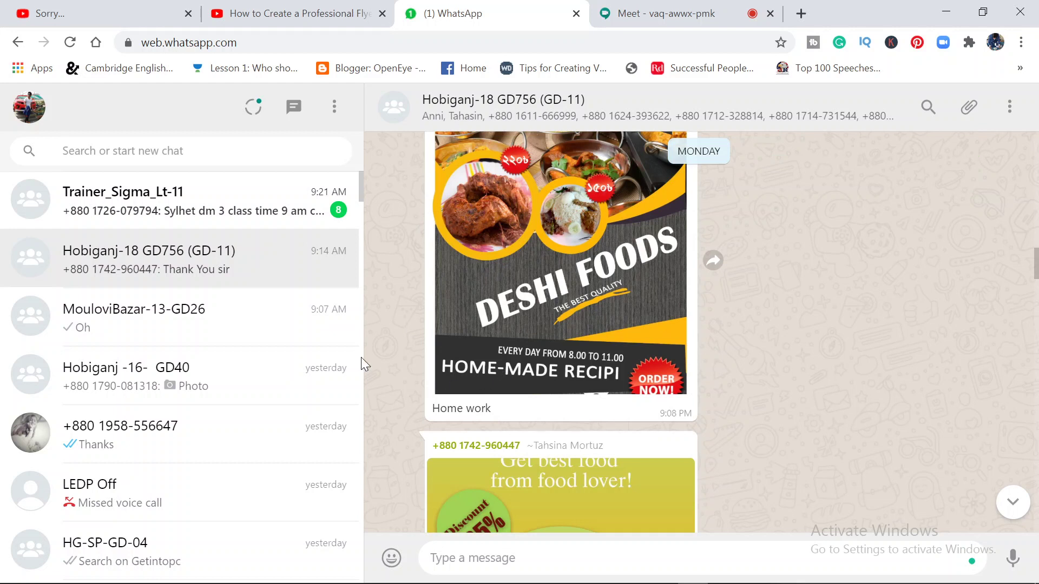
mouse_move(186, 202)
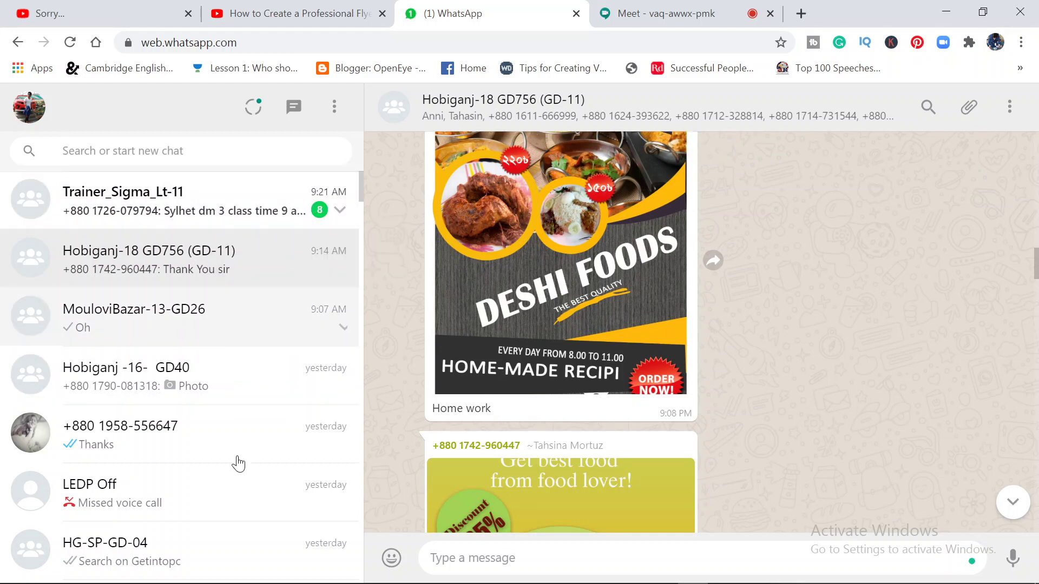
scroll(225, 398, down, 2)
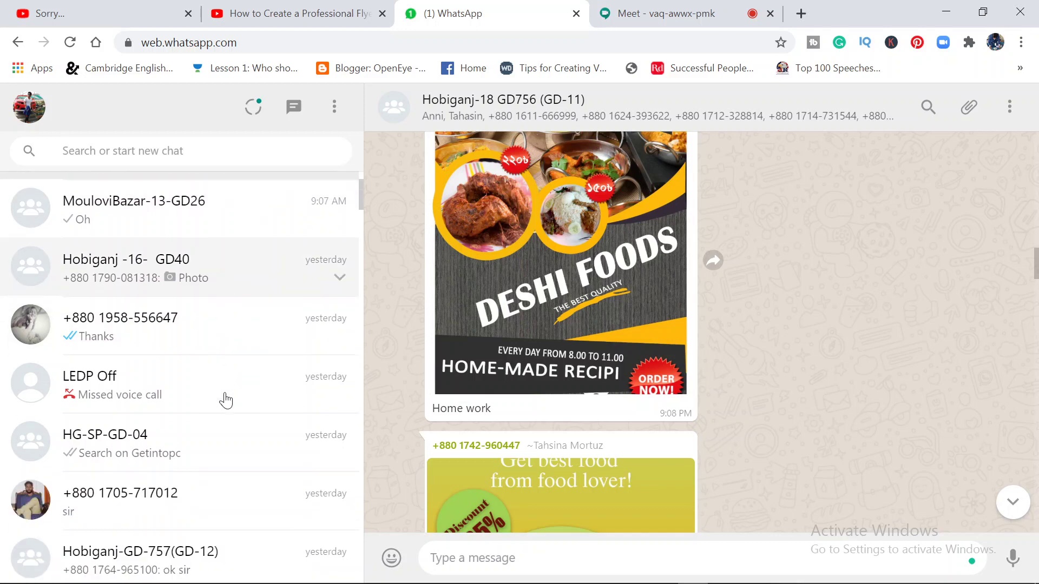
scroll(225, 399, up, 2)
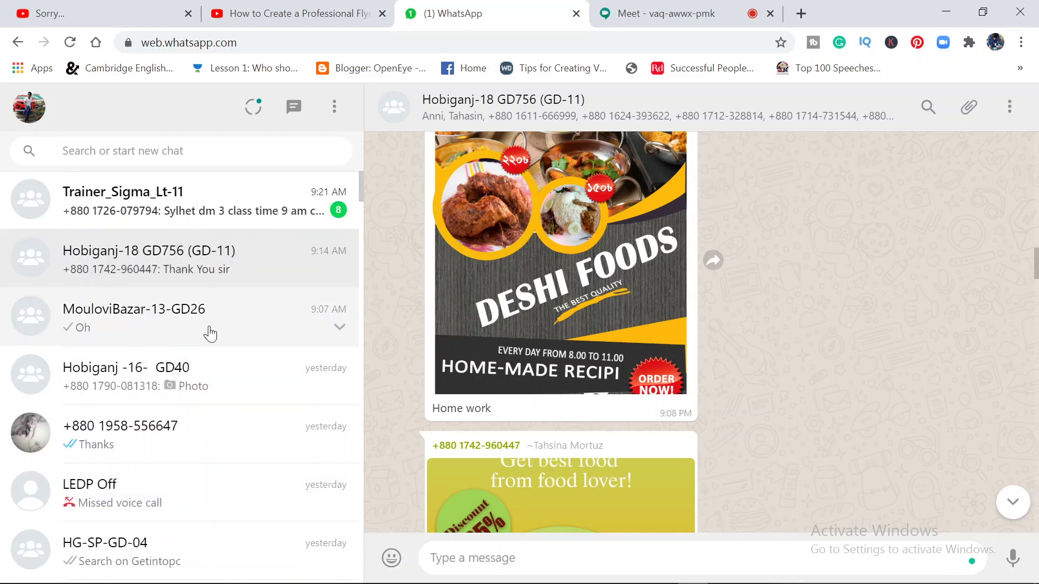
Open the MouloviBazar-13-GD26 group chat and scroll through the posted homework flyers
click(238, 334)
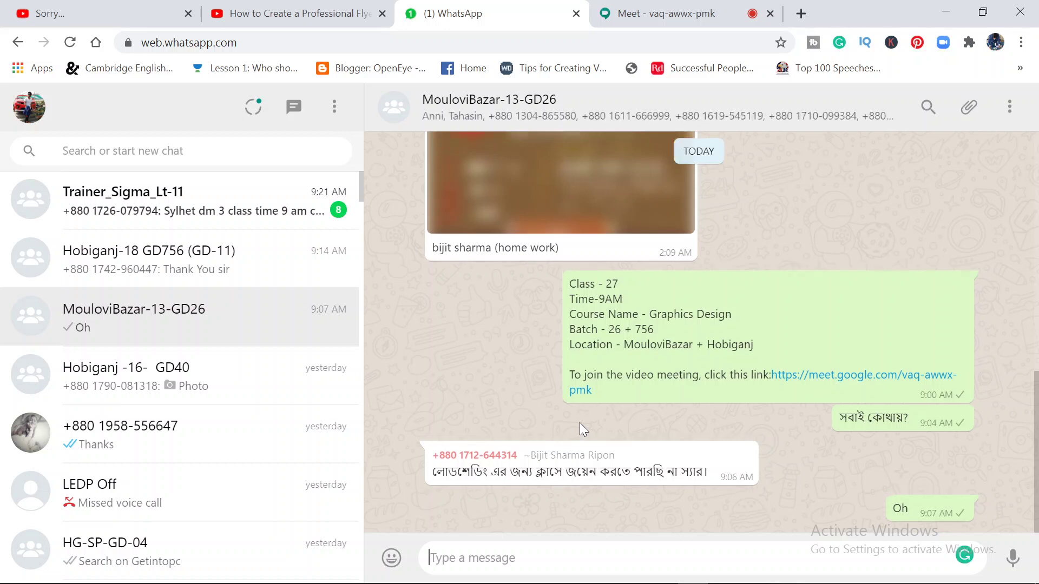
scroll(580, 423, up, 2)
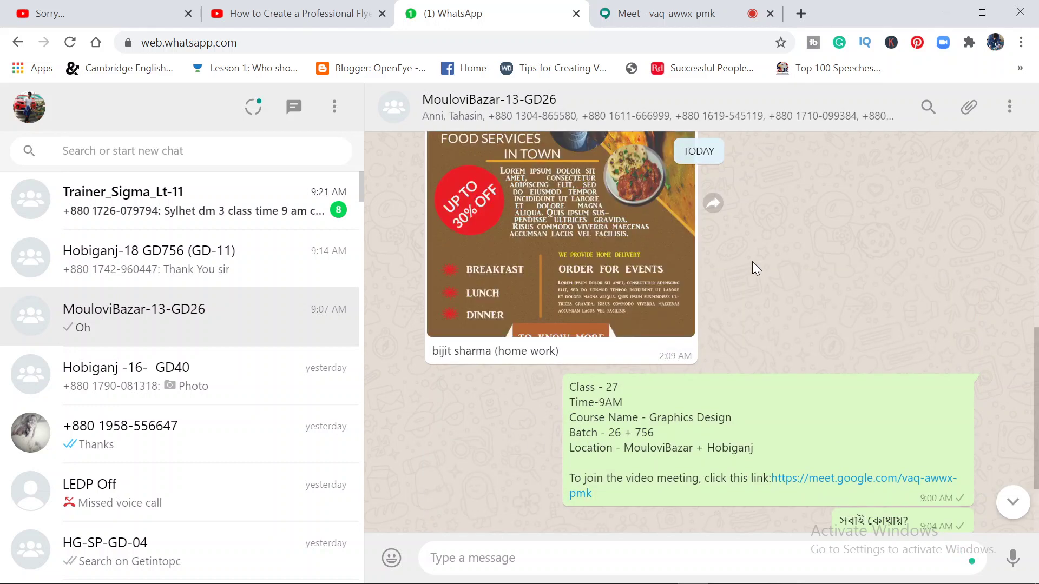
scroll(746, 306, up, 2)
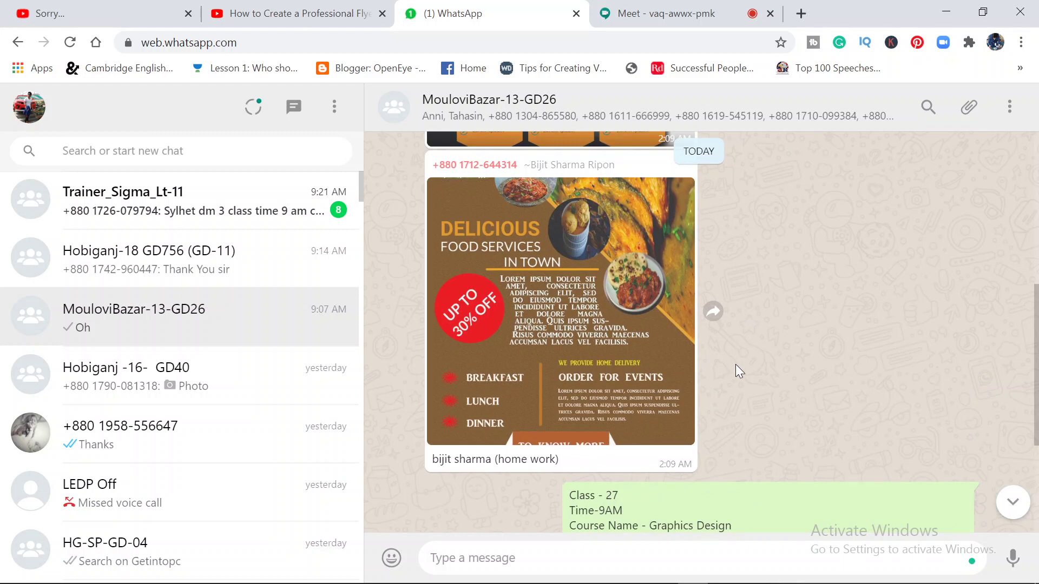
mouse_move(560, 243)
mouse_move(560, 311)
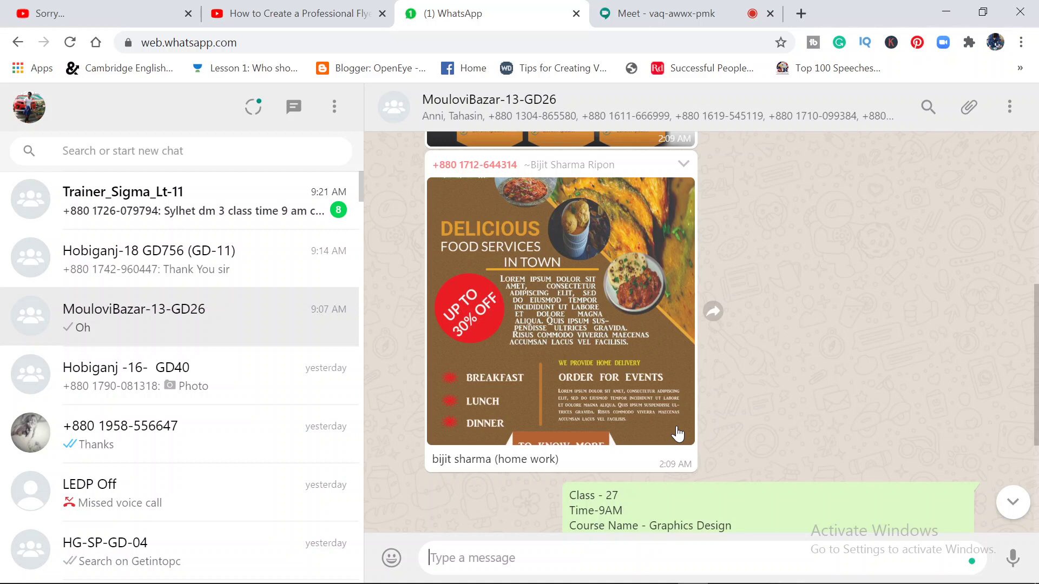
scroll(677, 434, up, 2)
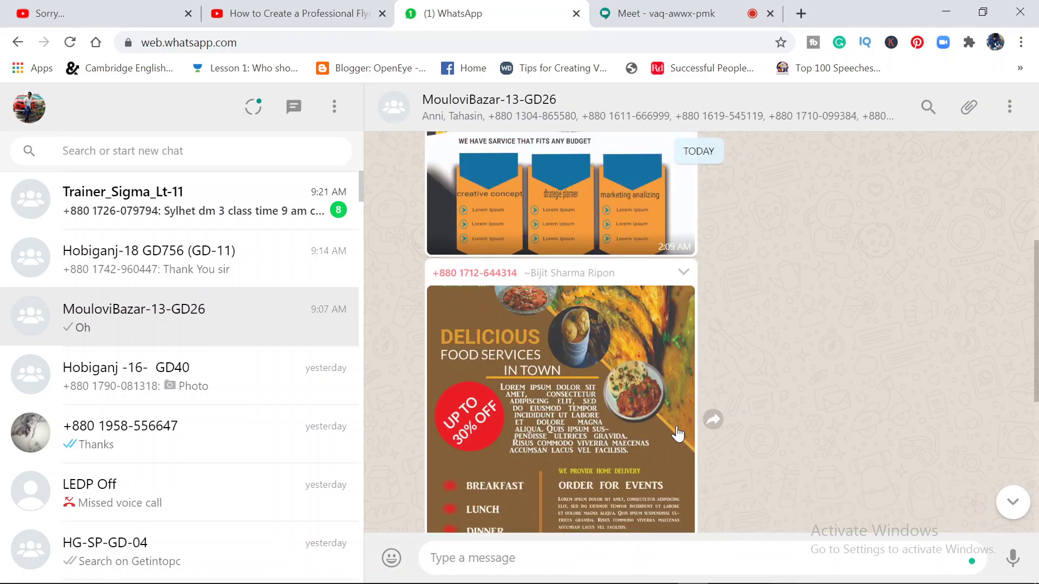
scroll(677, 434, down, 2)
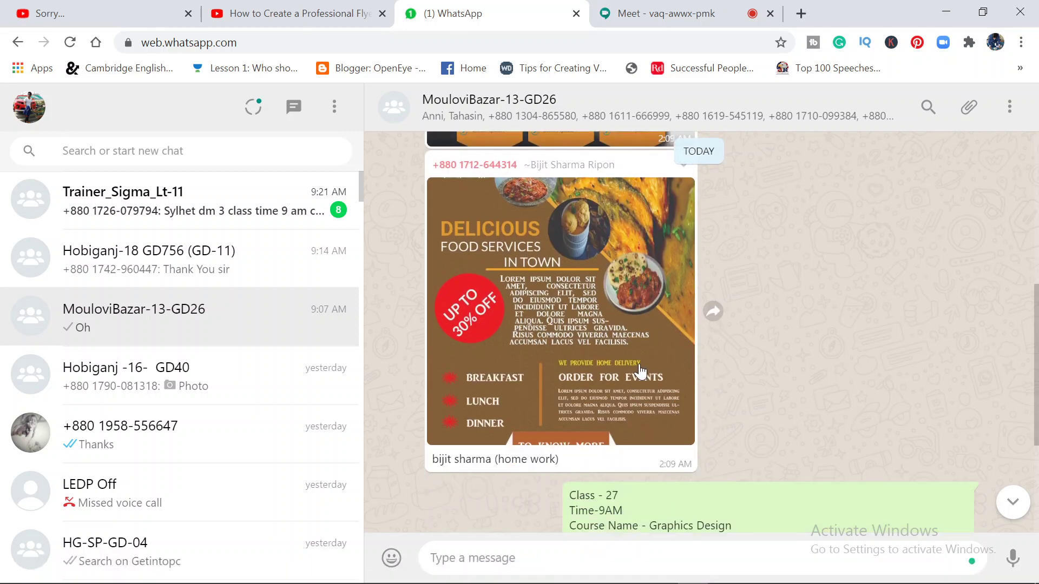
scroll(565, 347, up, 2)
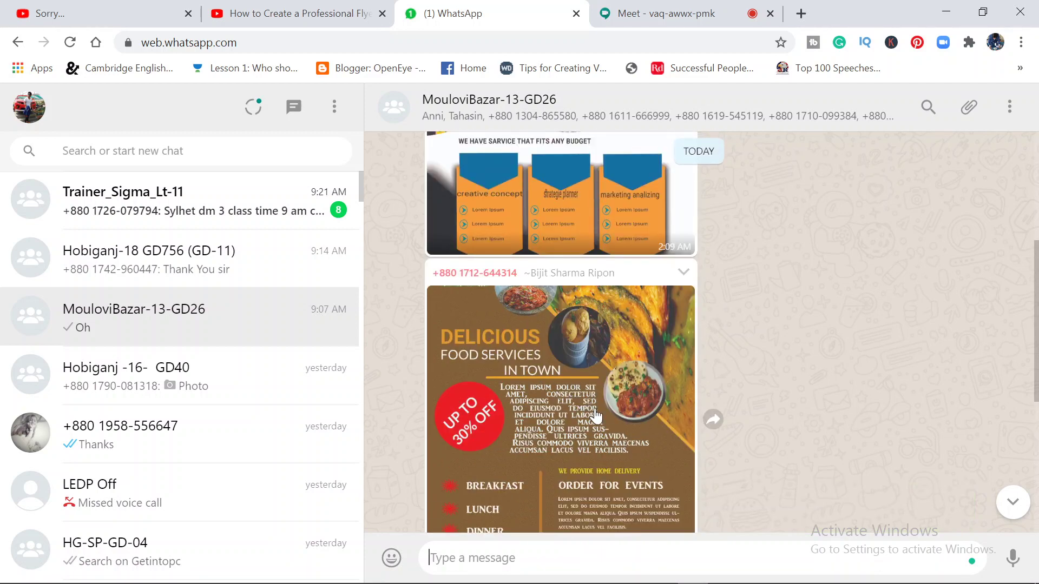
scroll(595, 415, down, 2)
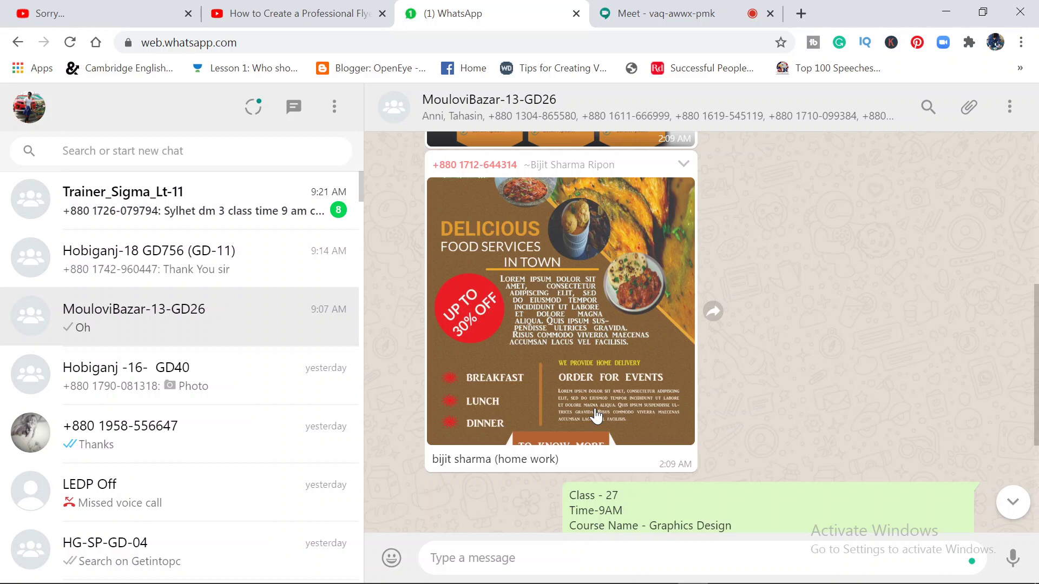
scroll(611, 411, up, 3)
scroll(618, 445, up, 1)
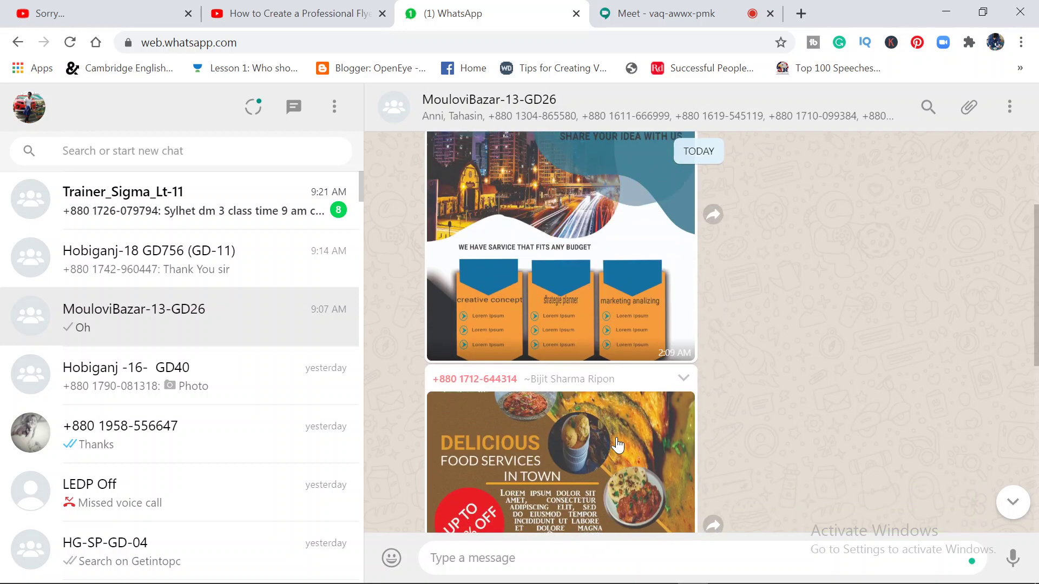
scroll(617, 445, up, 2)
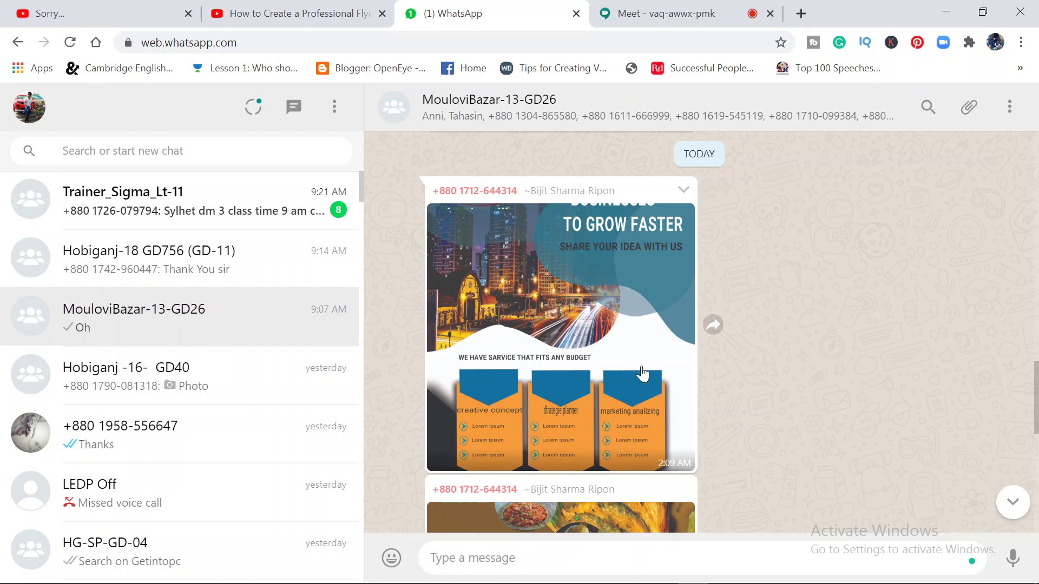
Scroll back through earlier homework flyers to the DeshiFoods TK.99 ONLY flyer and the Halal Food flyer
scroll(638, 379, up, 4)
scroll(620, 419, up, 2)
scroll(639, 418, up, 3)
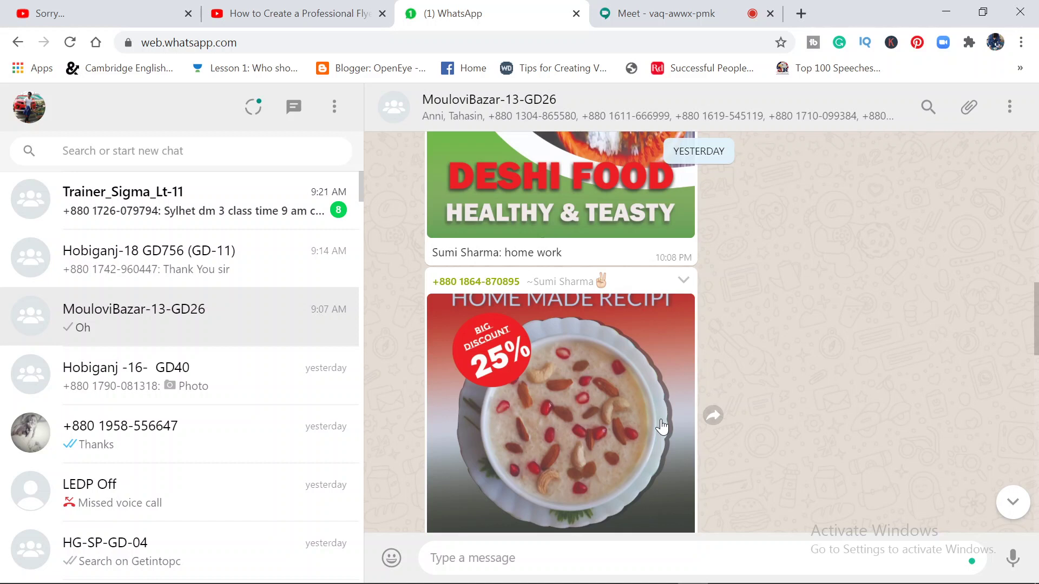
scroll(670, 422, down, 2)
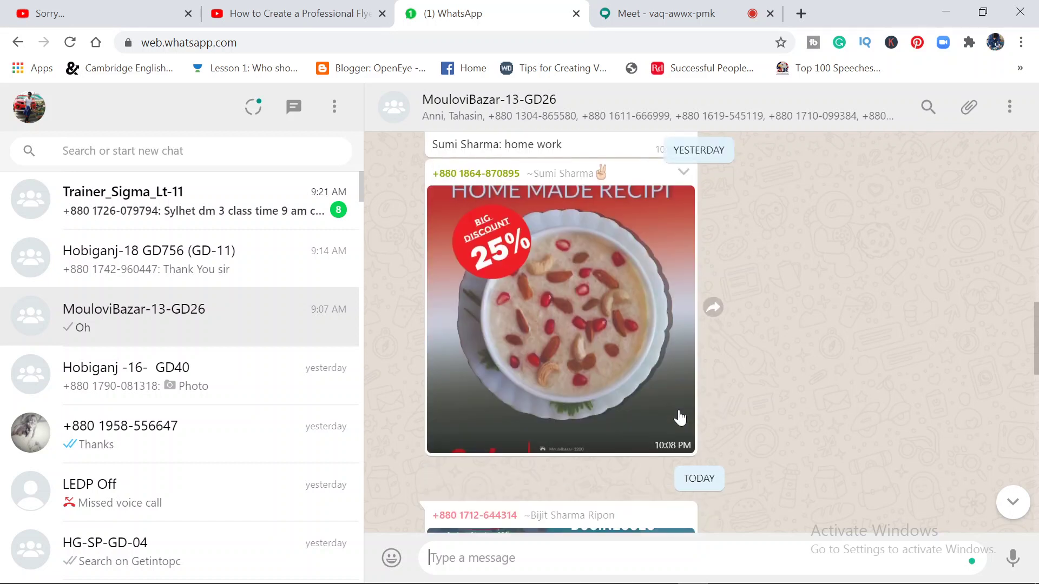
scroll(680, 417, up, 2)
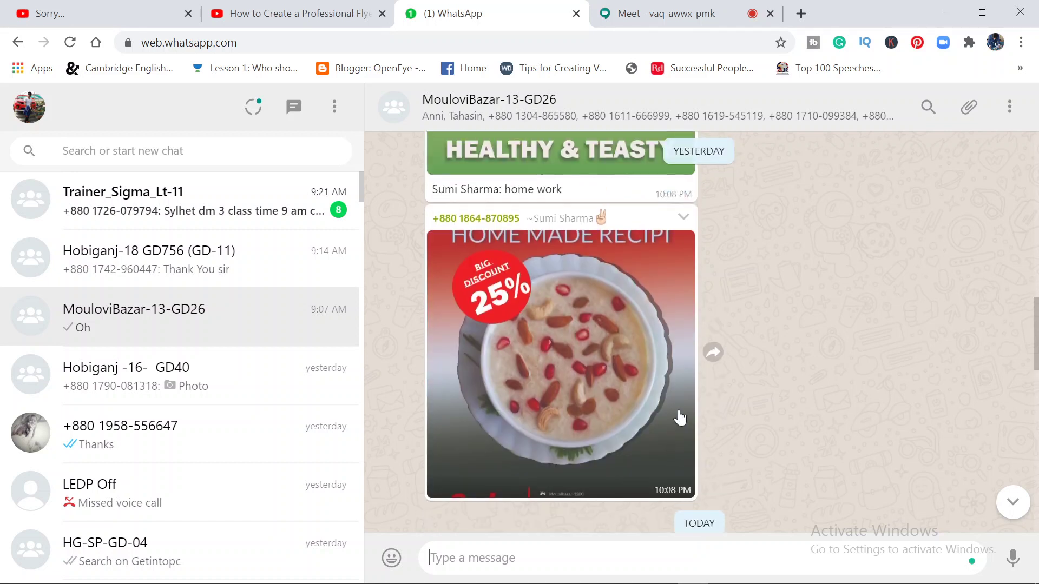
scroll(680, 417, down, 2)
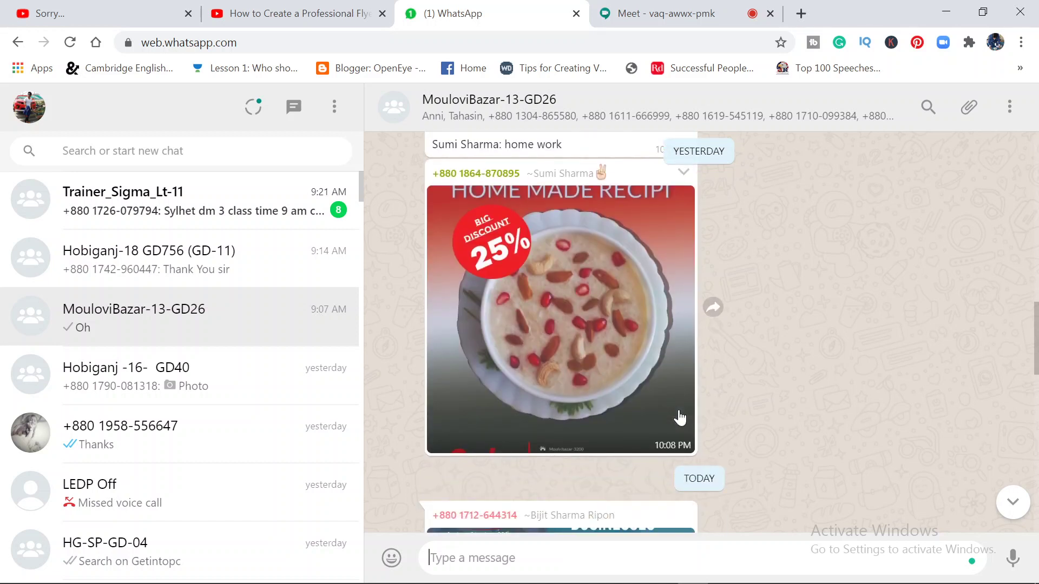
scroll(659, 419, up, 2)
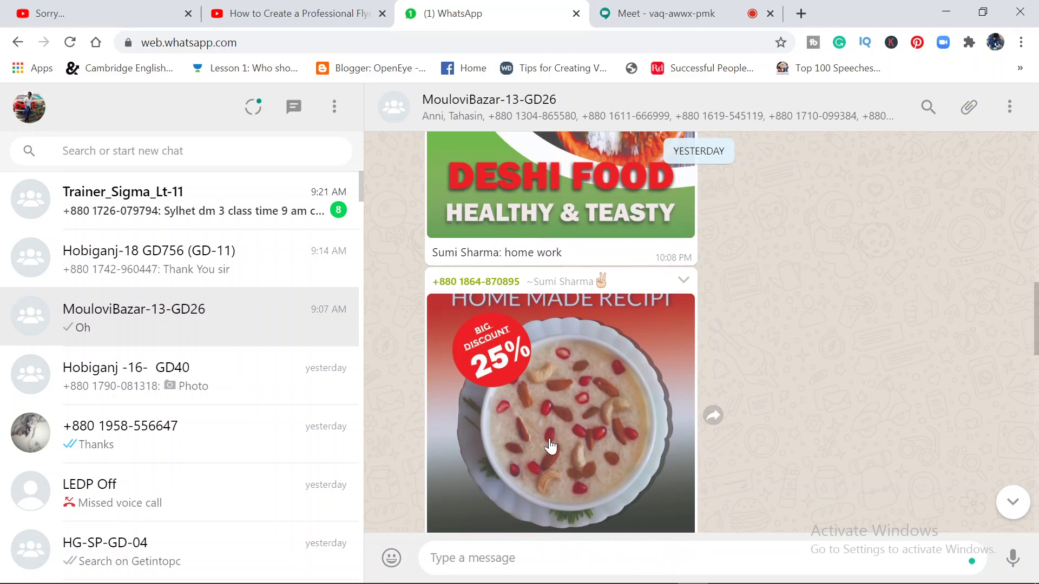
scroll(551, 446, up, 4)
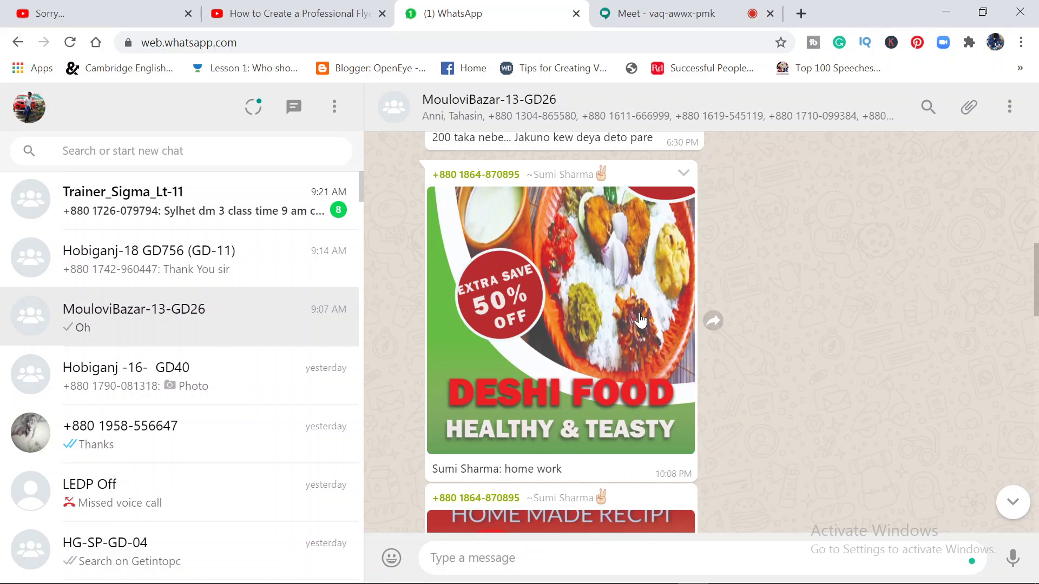
scroll(644, 325, up, 2)
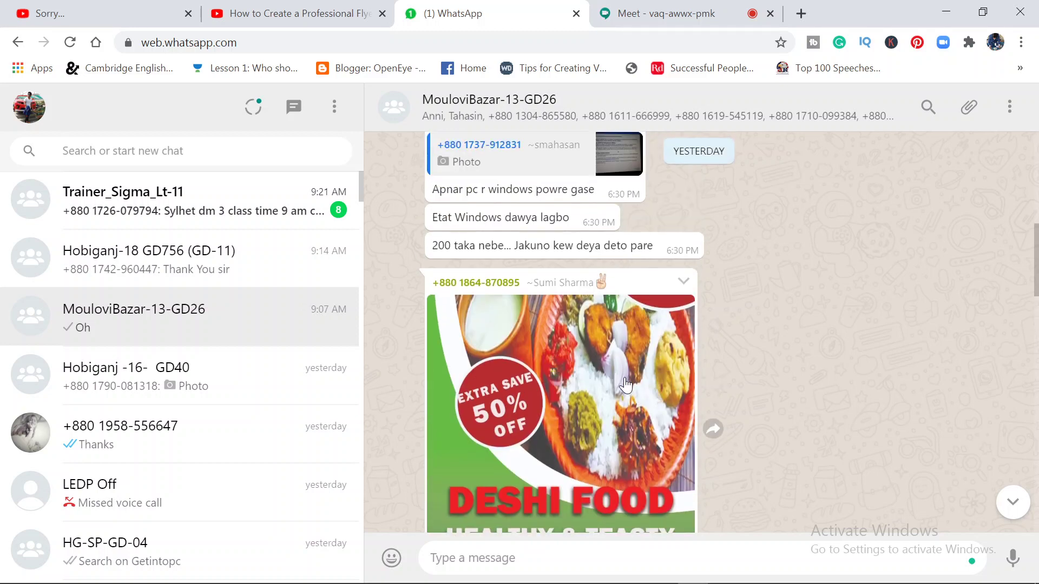
scroll(626, 385, up, 2)
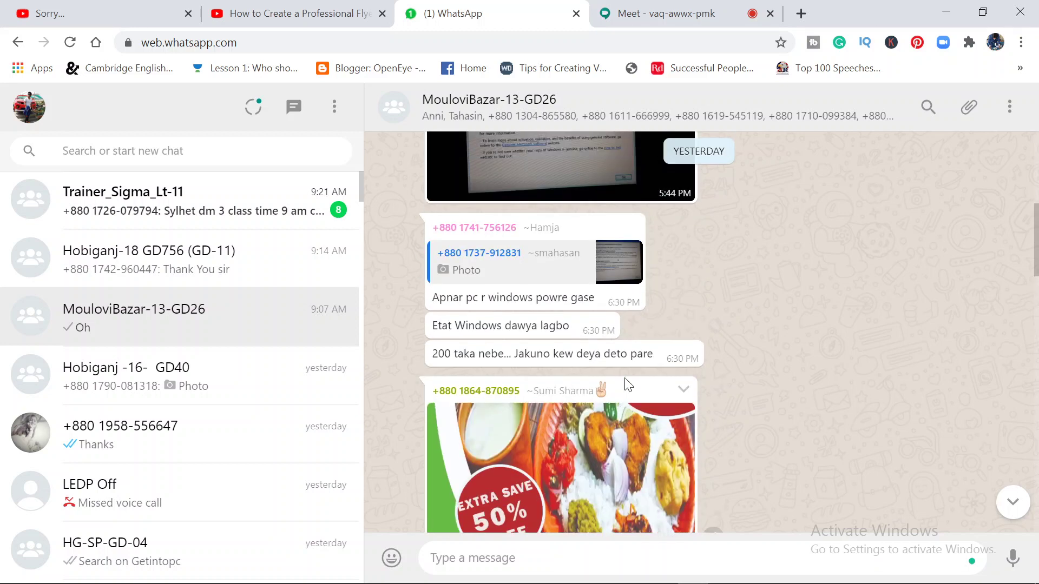
scroll(627, 386, up, 4)
scroll(626, 385, up, 3)
scroll(626, 385, up, 3)
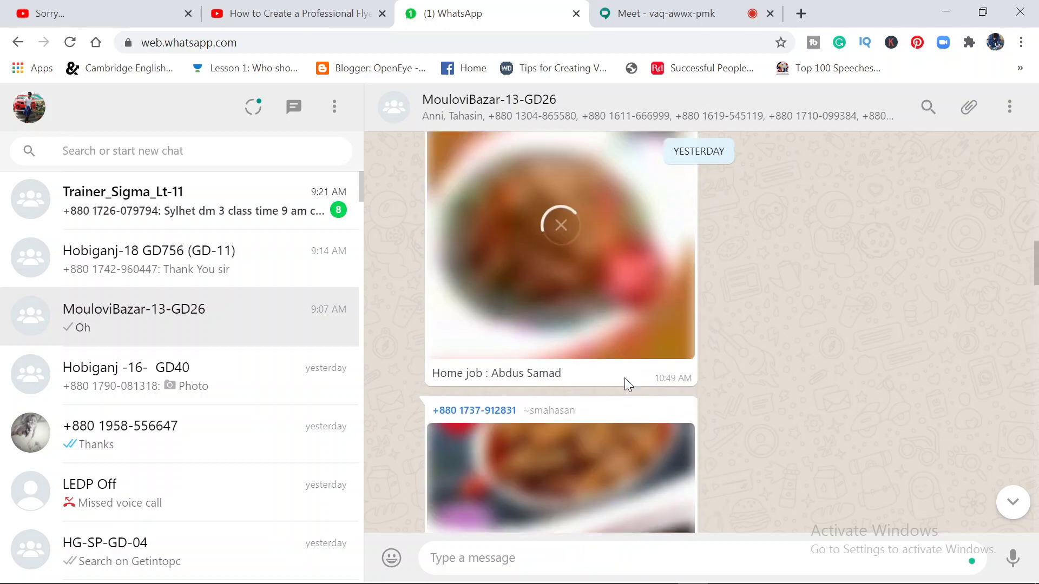
scroll(626, 384, down, 3)
scroll(626, 384, down, 2)
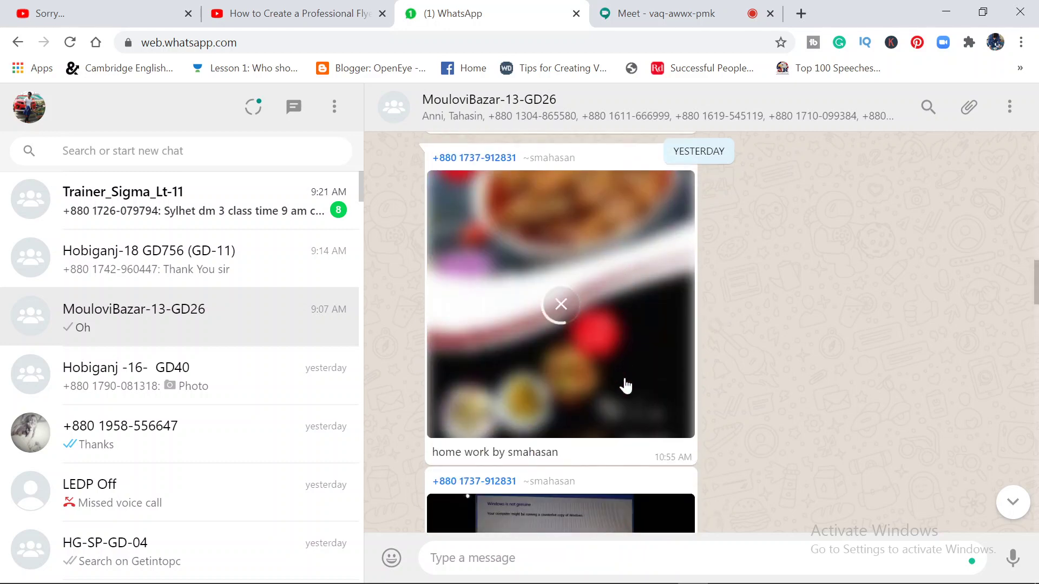
scroll(626, 385, down, 2)
scroll(625, 379, up, 4)
mouse_move(560, 405)
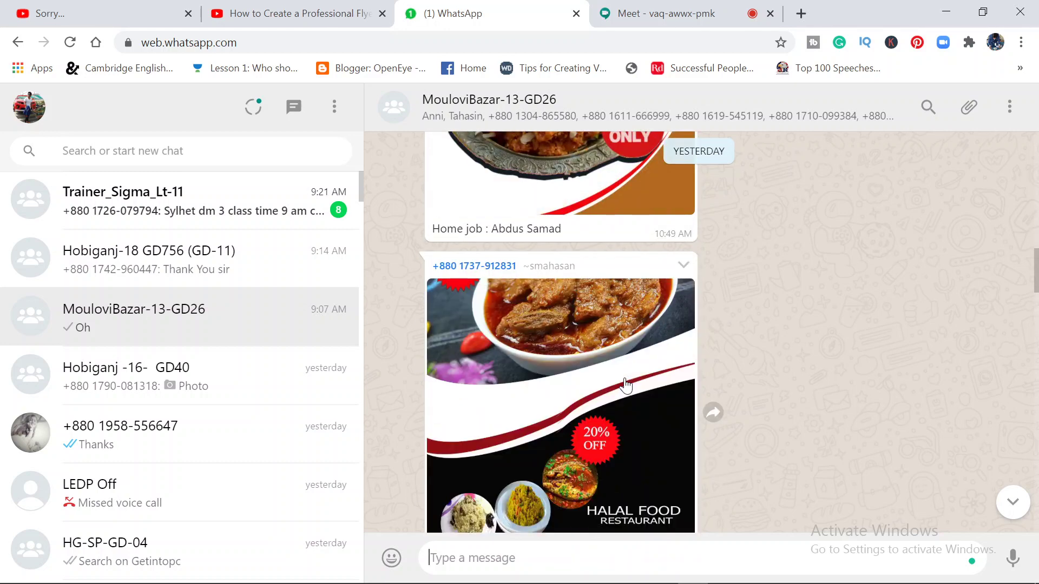
scroll(626, 386, down, 2)
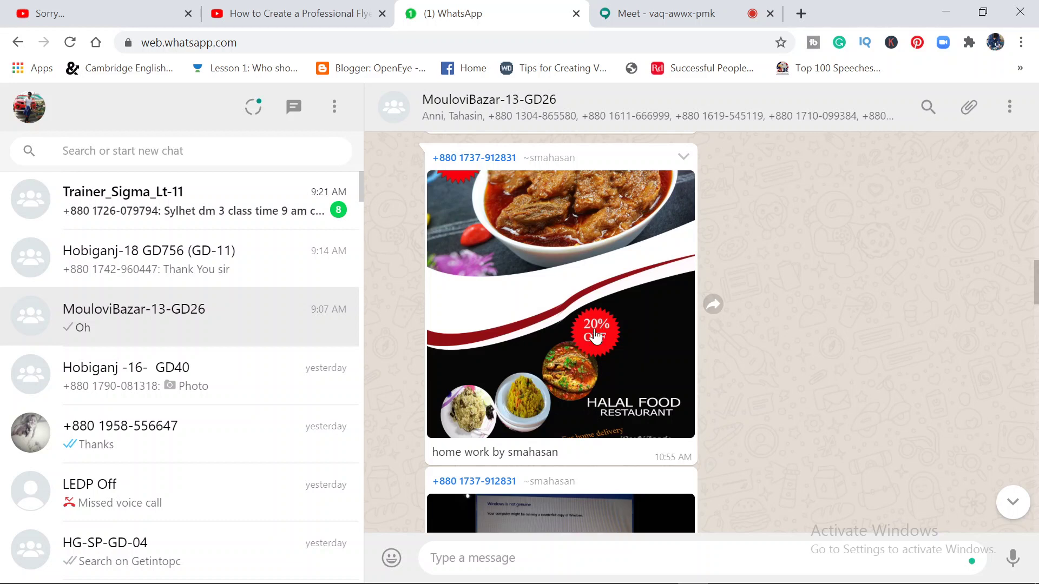
scroll(586, 381, up, 2)
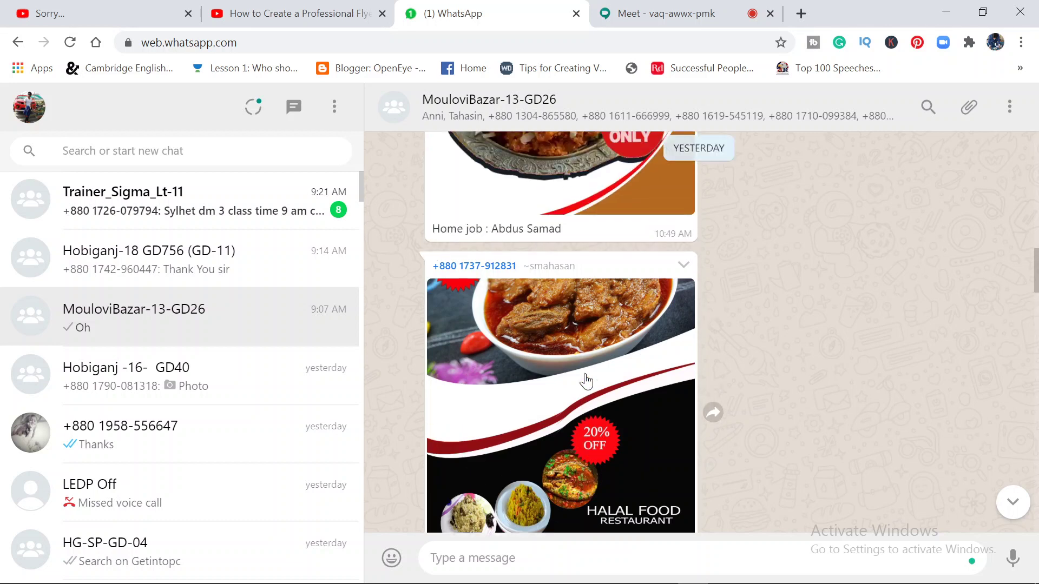
scroll(598, 449, down, 2)
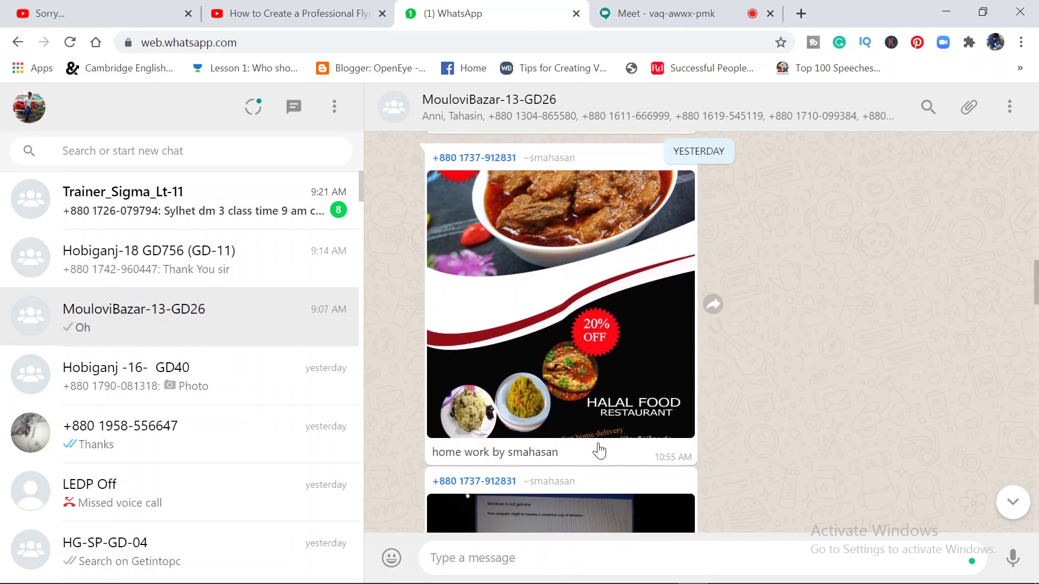
scroll(600, 450, up, 4)
scroll(600, 450, up, 1)
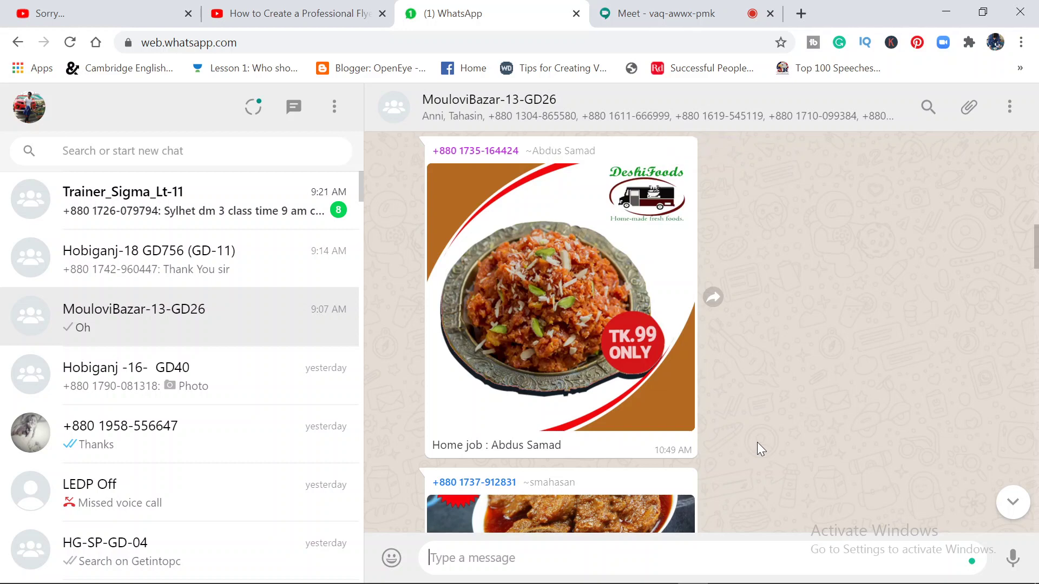
scroll(757, 443, down, 2)
scroll(758, 444, down, 2)
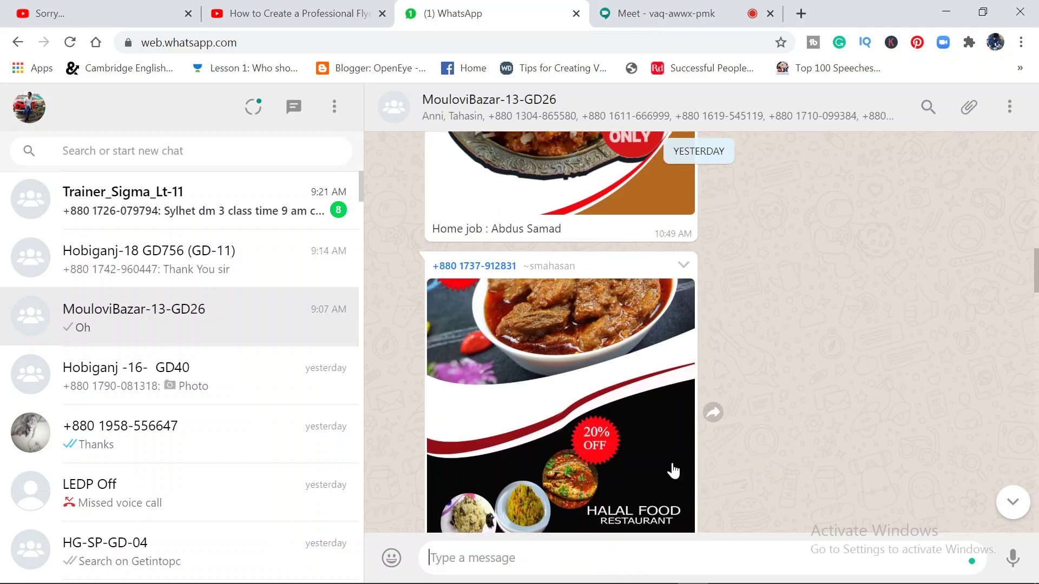
scroll(622, 433, up, 2)
scroll(595, 460, up, 3)
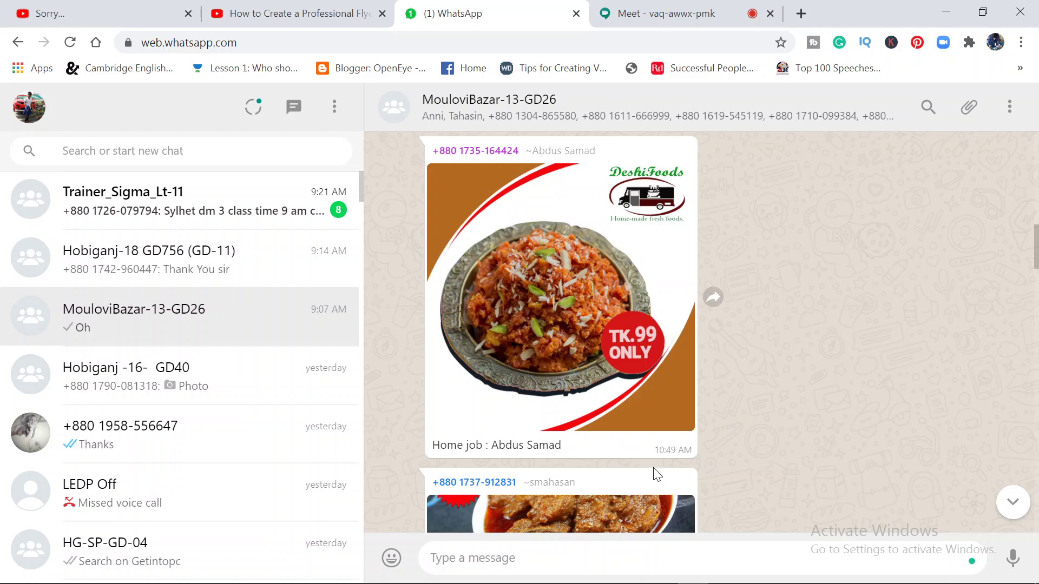
Scroll past the We Deliver flyers to yesterday's Class 26 post with its meeting link
scroll(657, 473, up, 2)
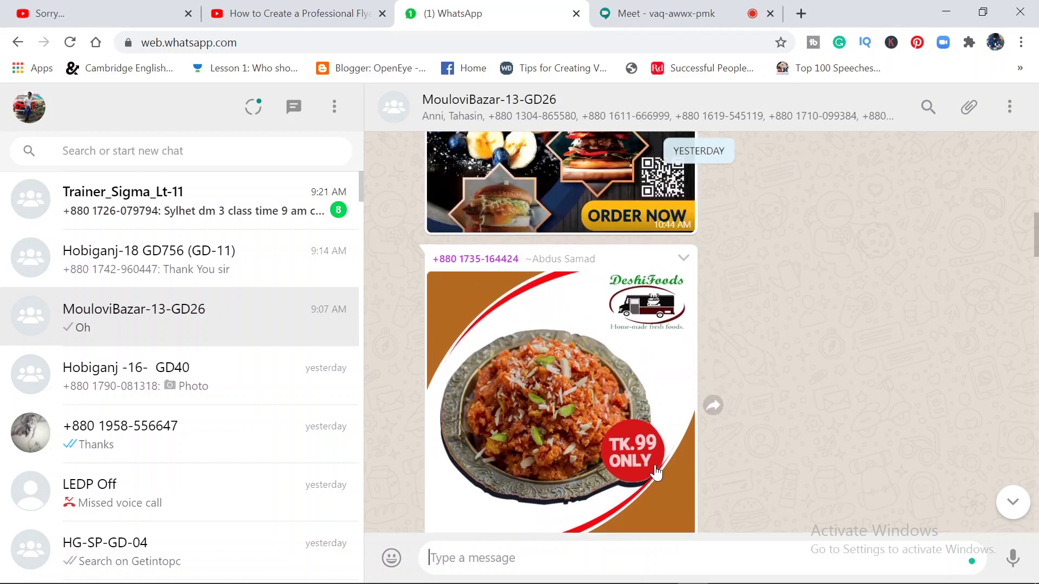
scroll(657, 473, up, 2)
scroll(656, 474, up, 2)
scroll(657, 474, up, 2)
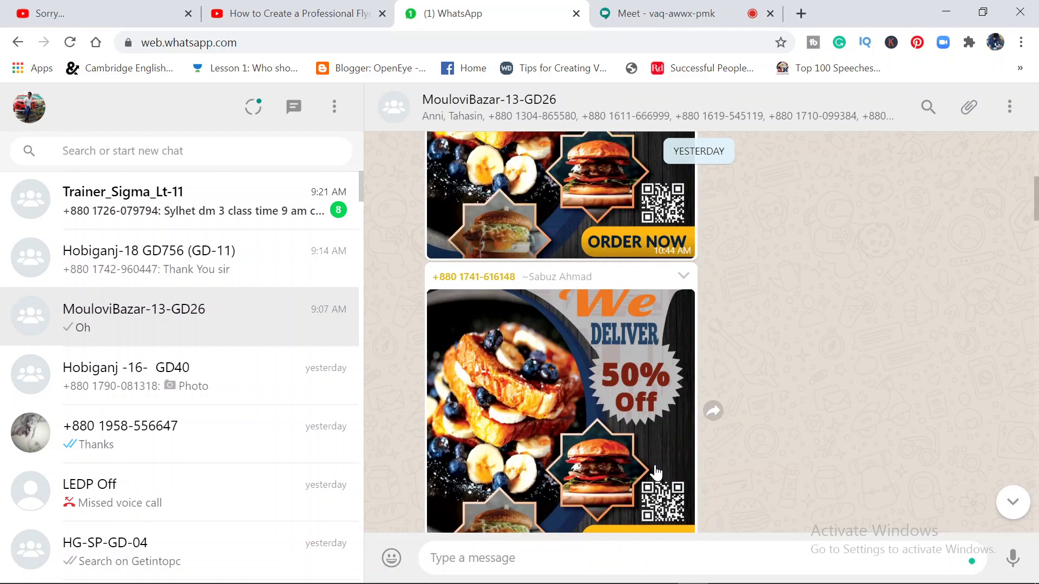
scroll(656, 473, down, 1)
scroll(657, 473, down, 1)
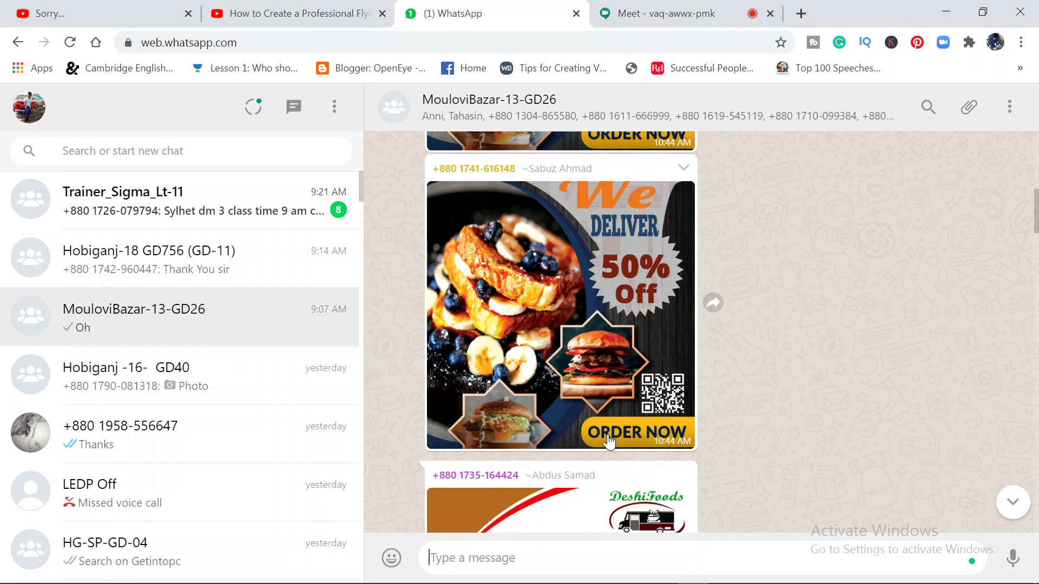
scroll(649, 466, up, 2)
scroll(628, 455, up, 2)
scroll(609, 441, up, 2)
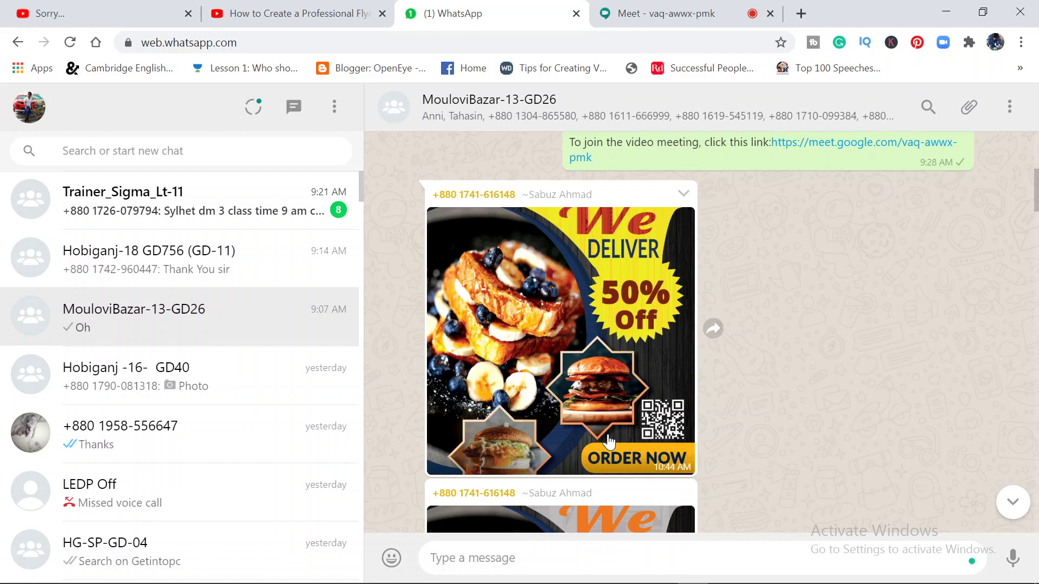
scroll(609, 441, up, 4)
scroll(608, 441, up, 2)
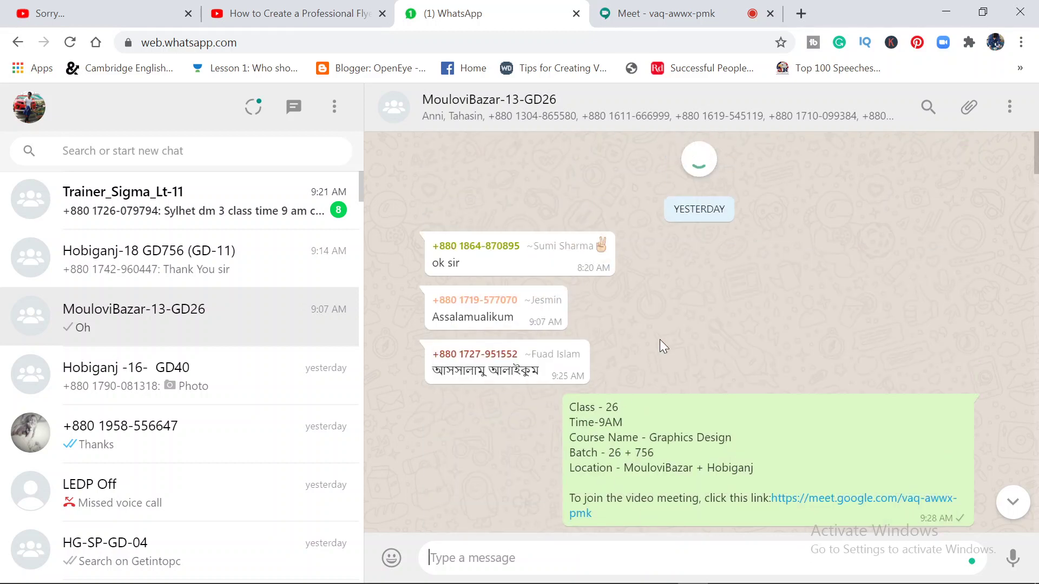
Scroll further back past the COVID symptoms infographic to Monday's 'Flayer' image
scroll(660, 346, up, 5)
scroll(660, 346, up, 2)
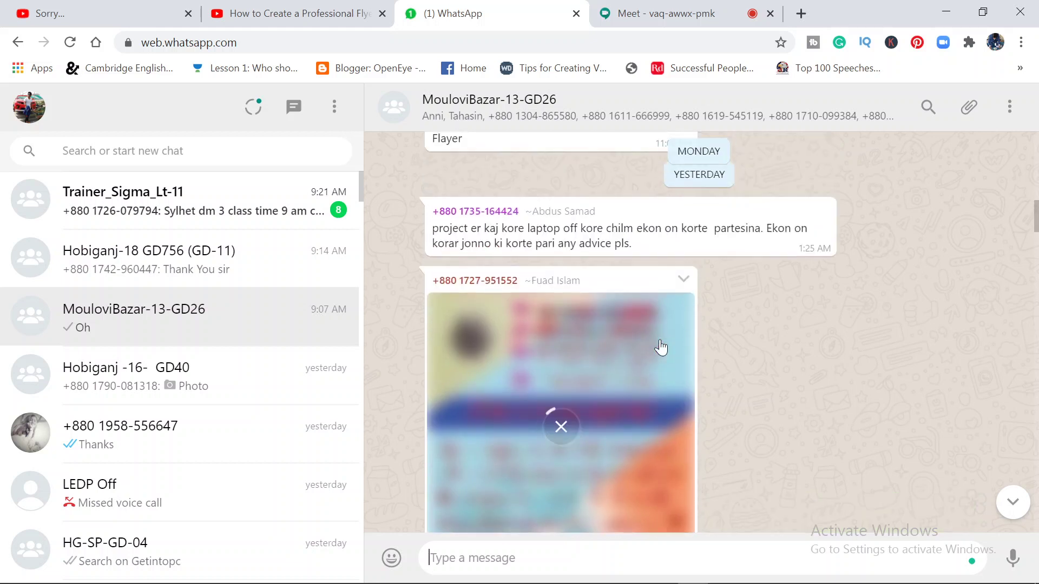
scroll(687, 370, down, 1)
scroll(688, 371, up, 2)
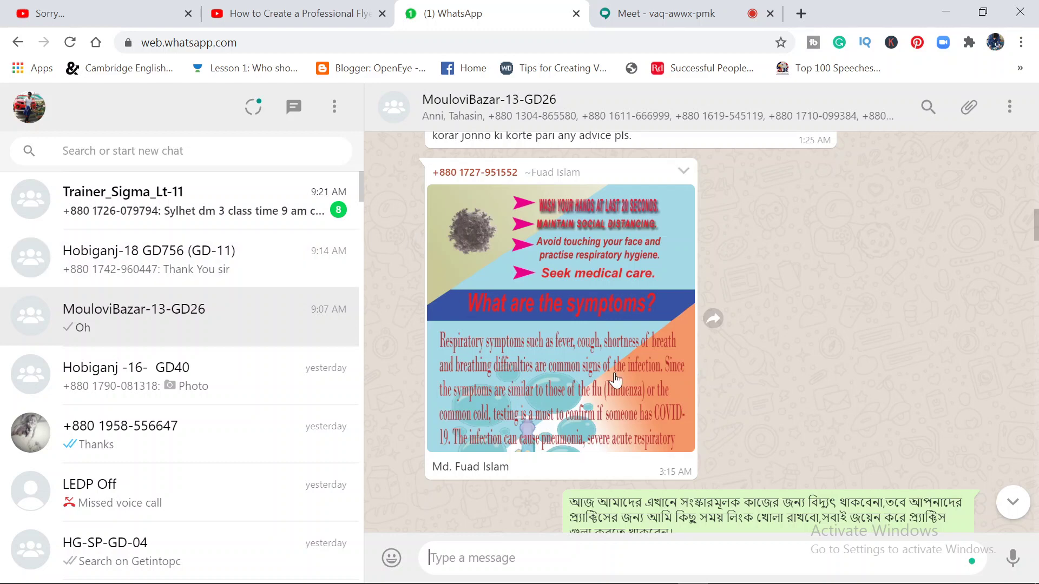
scroll(616, 380, up, 2)
scroll(633, 437, up, 2)
scroll(635, 436, up, 2)
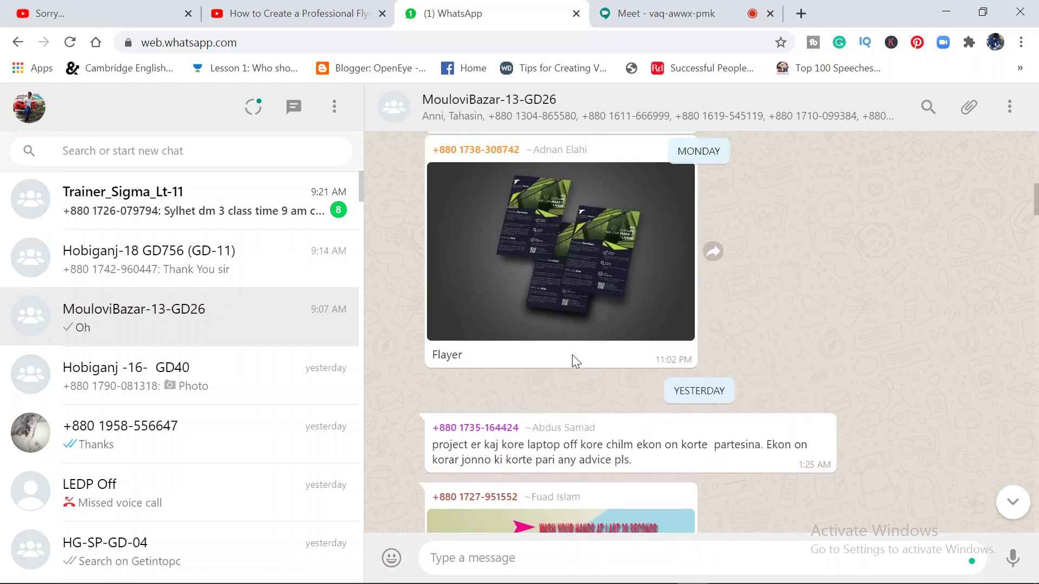
Scroll the WhatsApp chat past the business cards, tea image and logo to the Vuna Khichuri homework flyer
scroll(572, 355, up, 2)
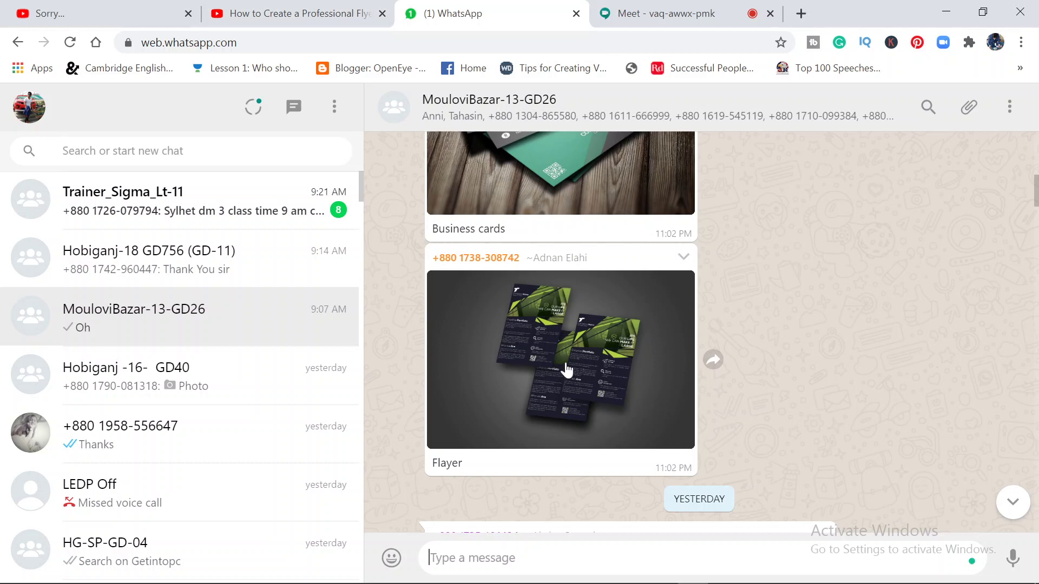
scroll(600, 410, up, 2)
scroll(602, 411, up, 2)
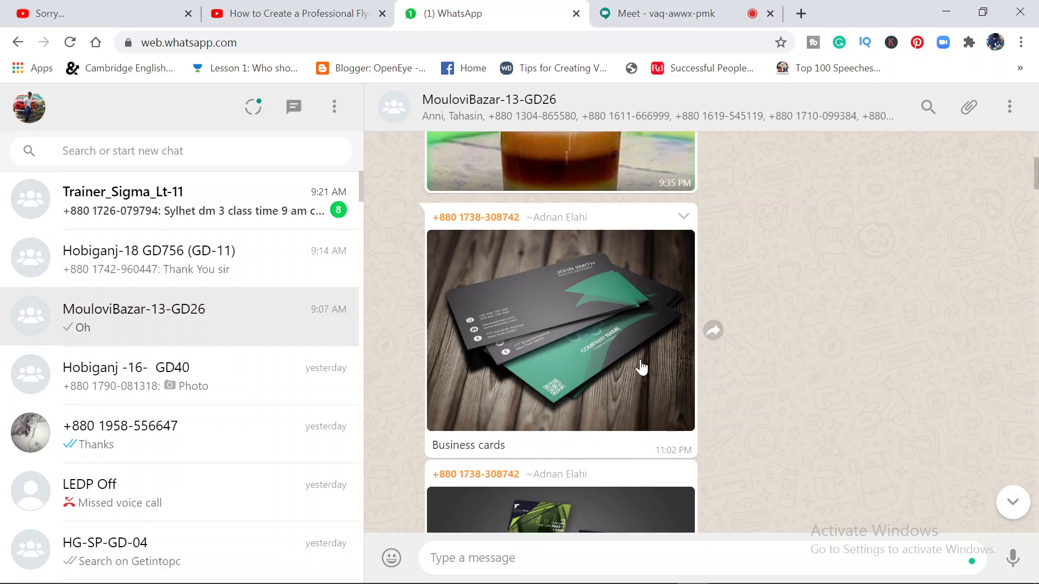
scroll(641, 367, down, 2)
scroll(642, 359, down, 2)
scroll(642, 363, up, 2)
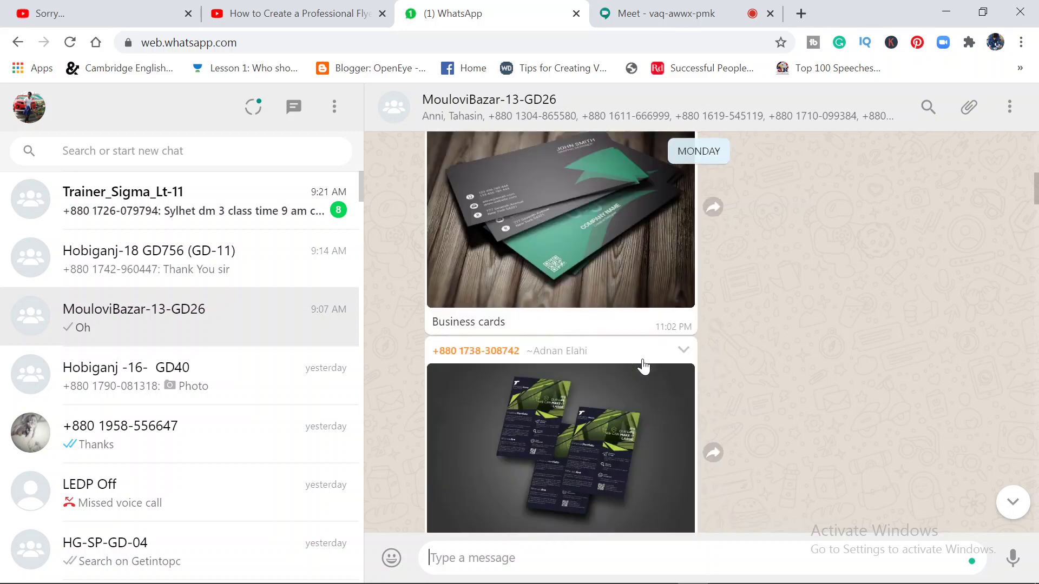
scroll(643, 367, up, 2)
scroll(643, 367, up, 4)
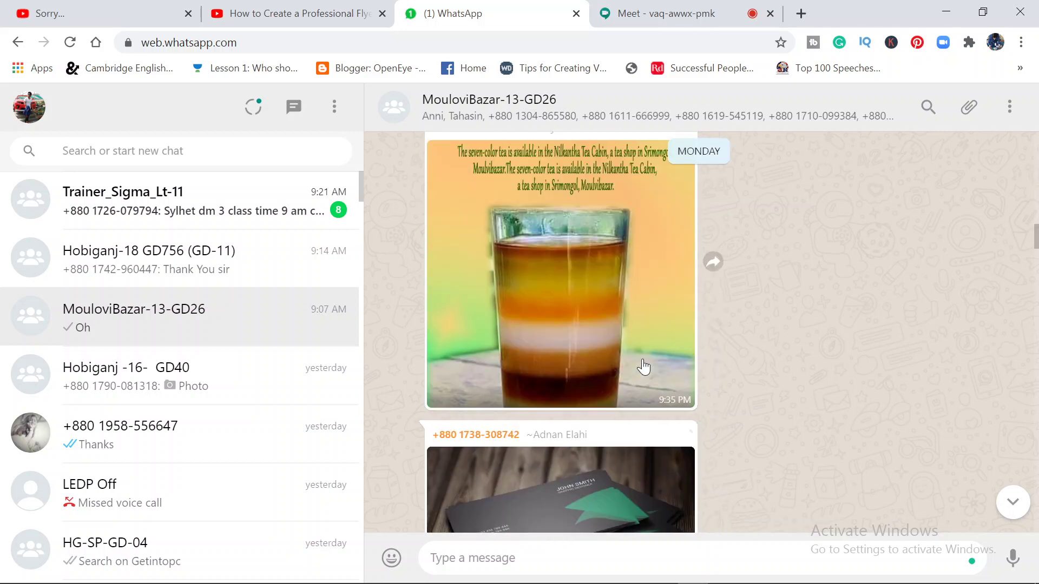
scroll(643, 367, up, 2)
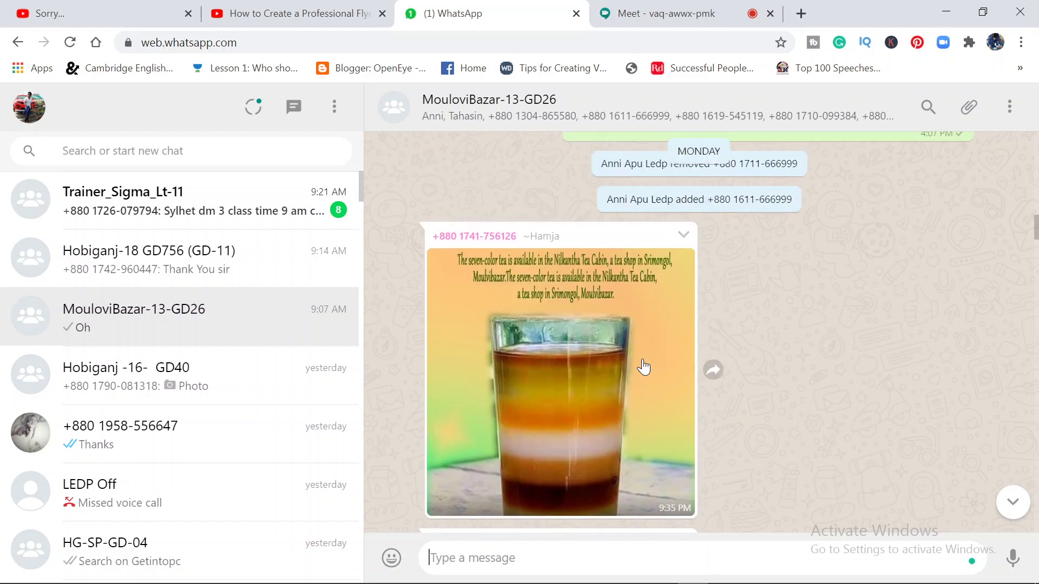
scroll(643, 366, down, 2)
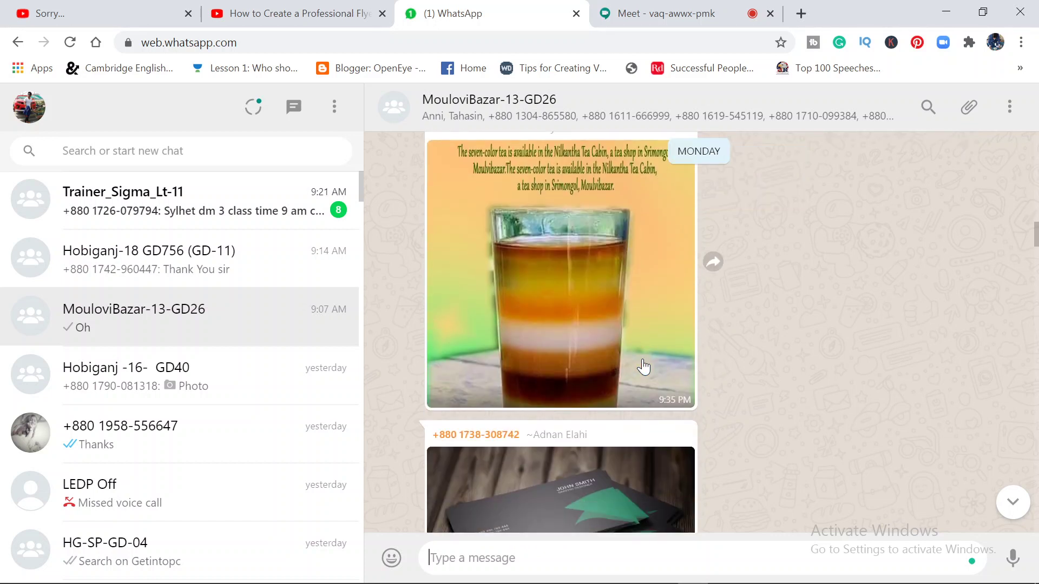
scroll(643, 367, up, 4)
scroll(642, 367, up, 3)
scroll(643, 365, up, 4)
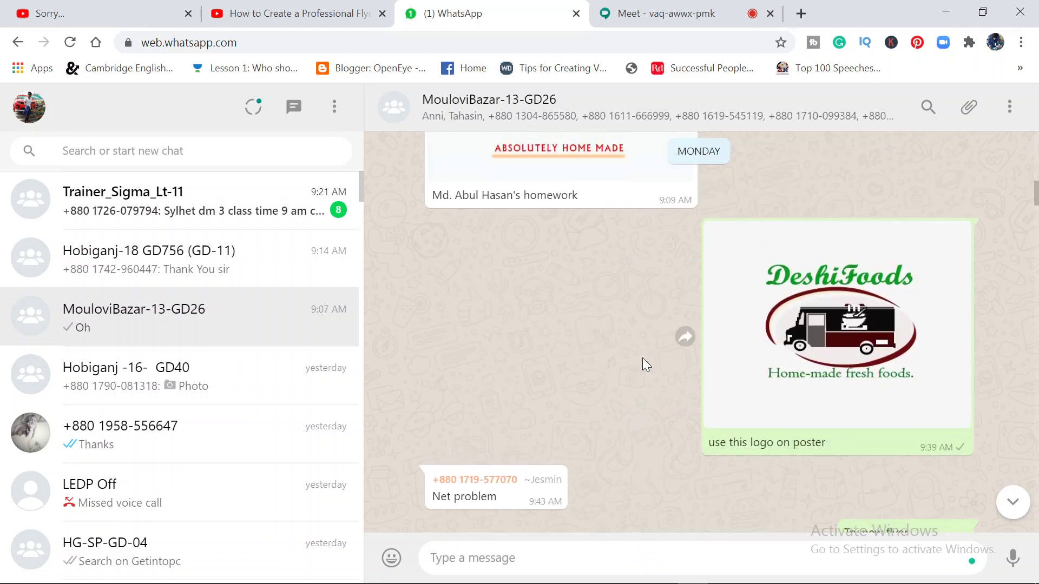
scroll(643, 365, up, 5)
scroll(643, 365, up, 3)
scroll(643, 365, down, 5)
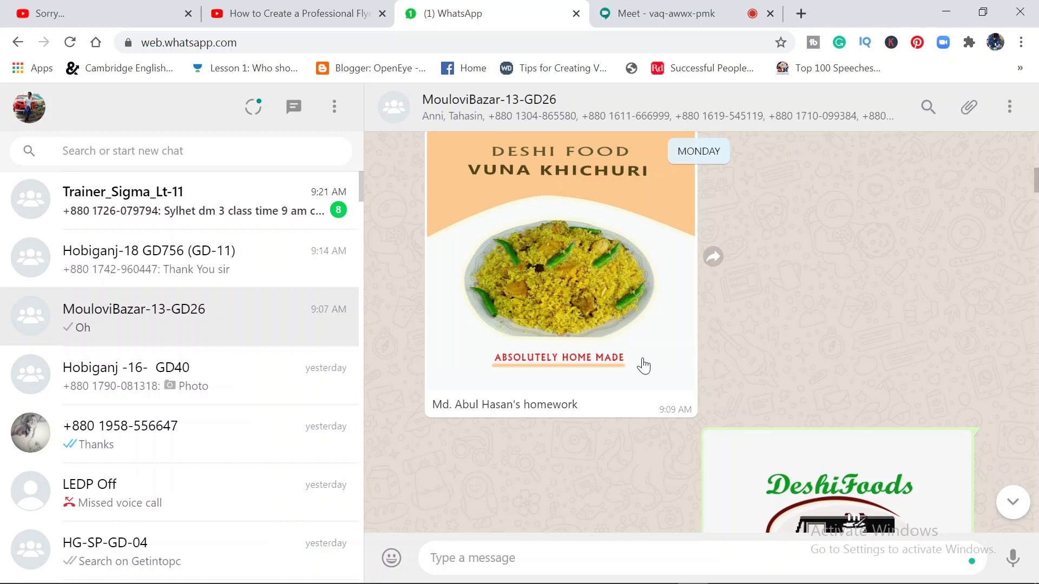
scroll(643, 367, up, 2)
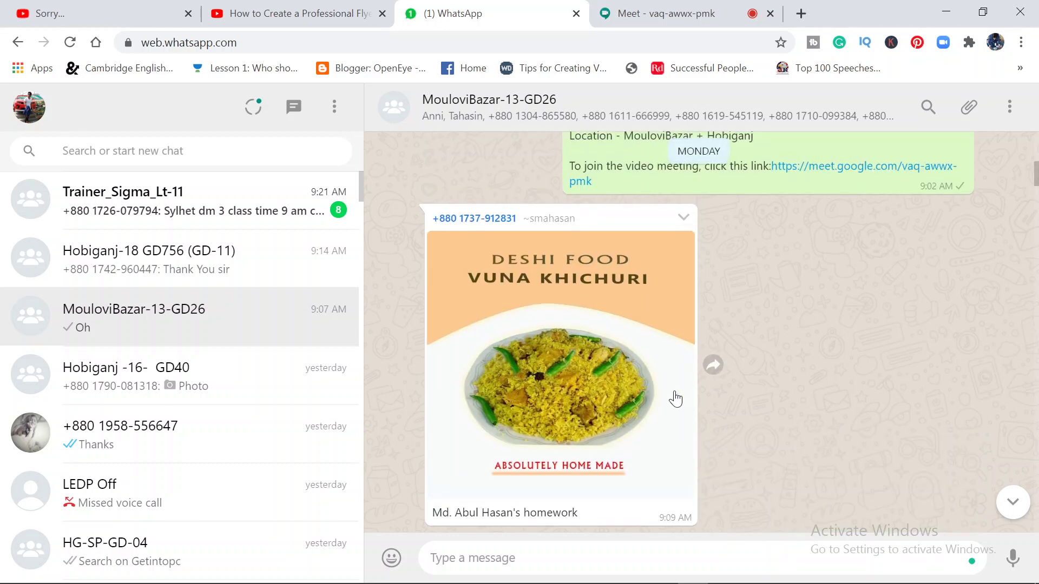
scroll(676, 399, down, 2)
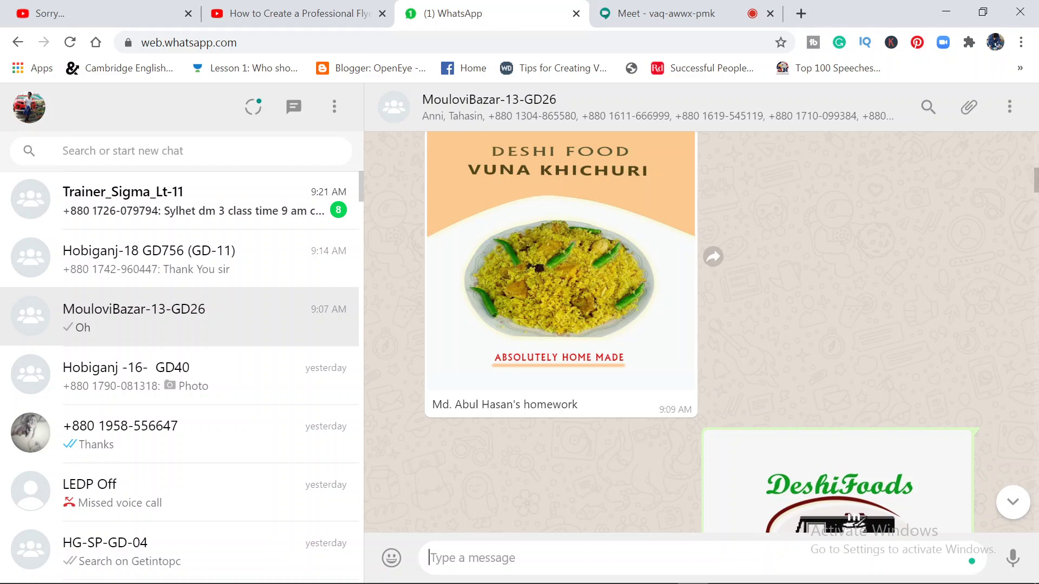
scroll(570, 403, up, 3)
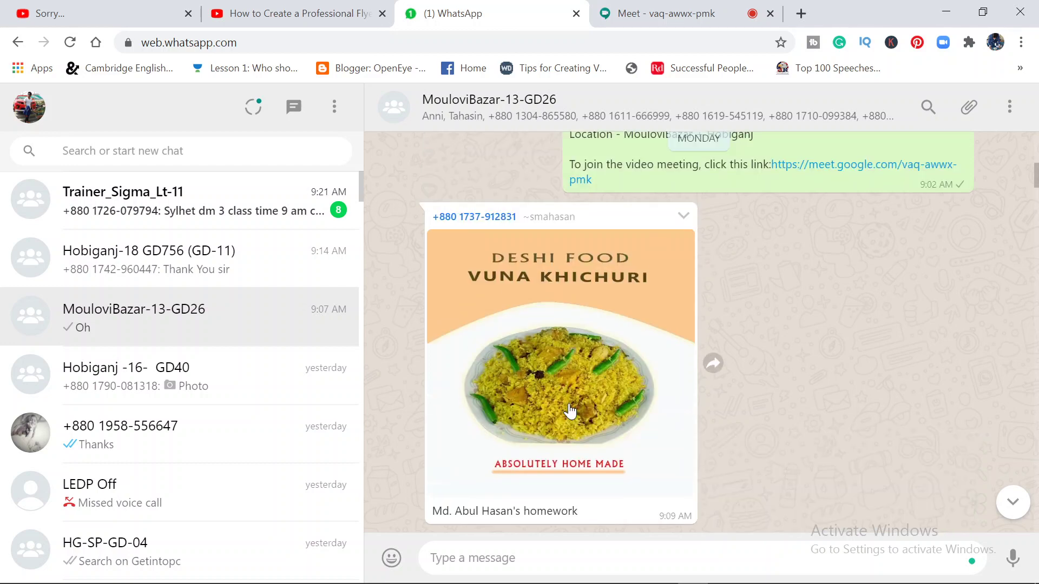
scroll(569, 404, up, 2)
scroll(569, 404, up, 1)
scroll(569, 404, up, 1)
scroll(569, 409, up, 1)
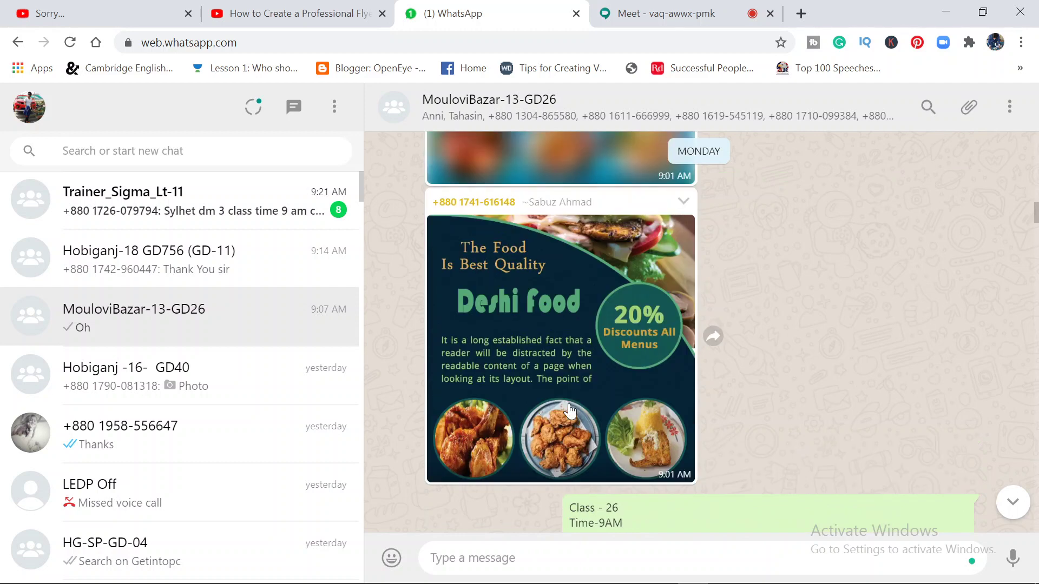
scroll(569, 412, up, 2)
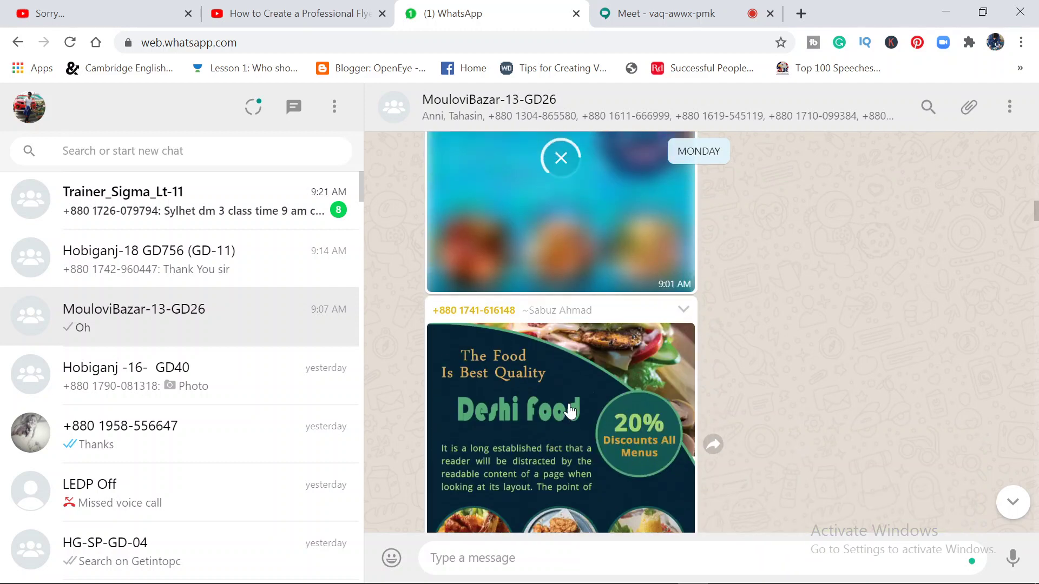
scroll(570, 411, up, 1)
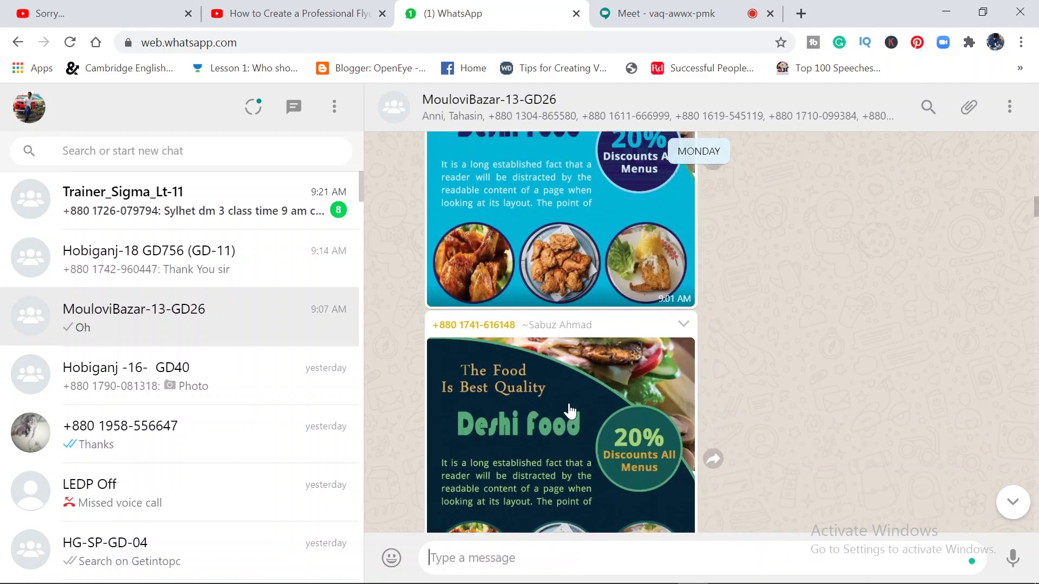
scroll(569, 411, up, 3)
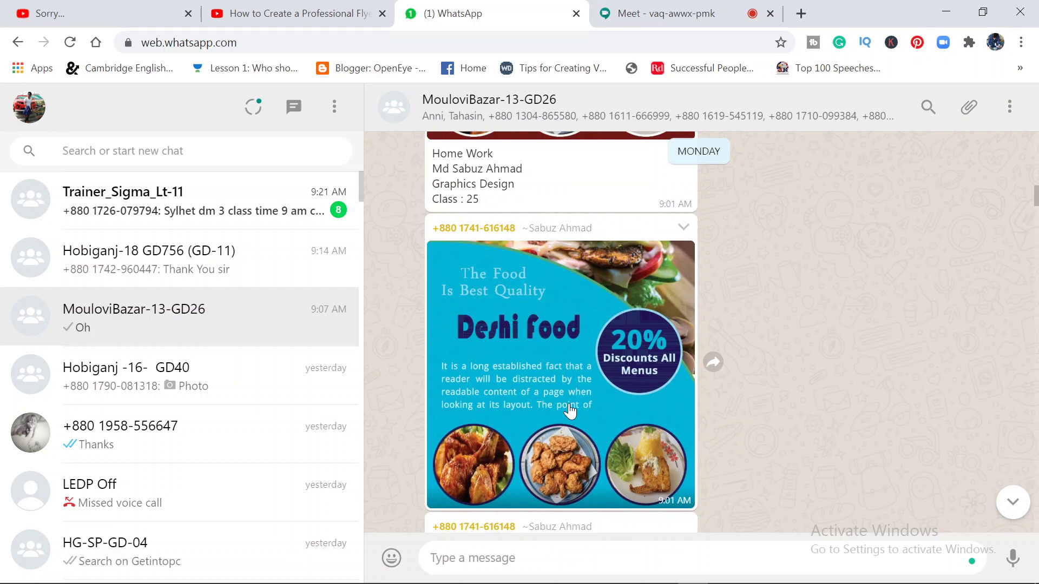
scroll(569, 409, down, 2)
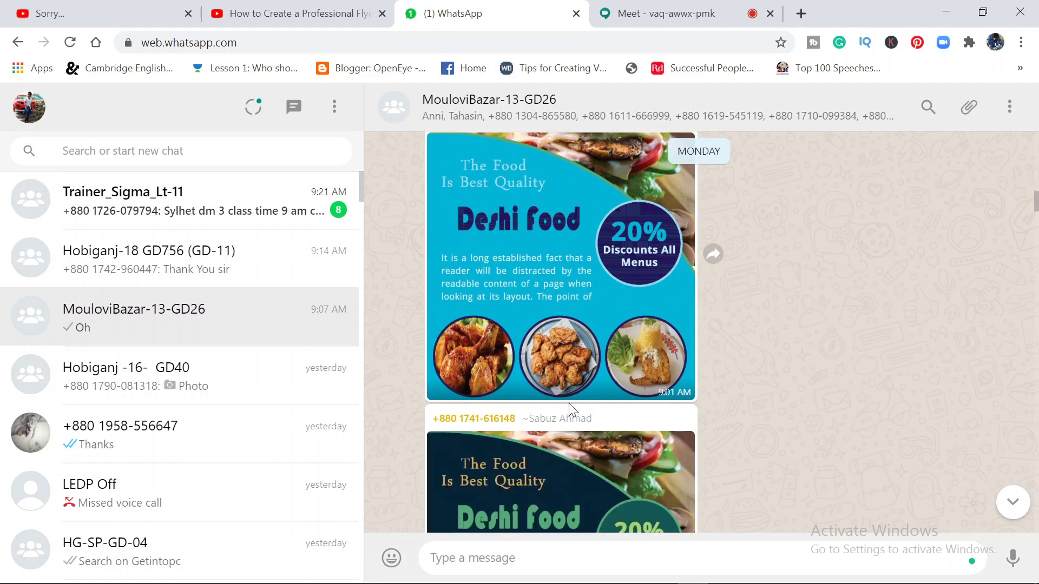
scroll(569, 403, up, 2)
scroll(569, 403, up, 3)
scroll(569, 404, up, 3)
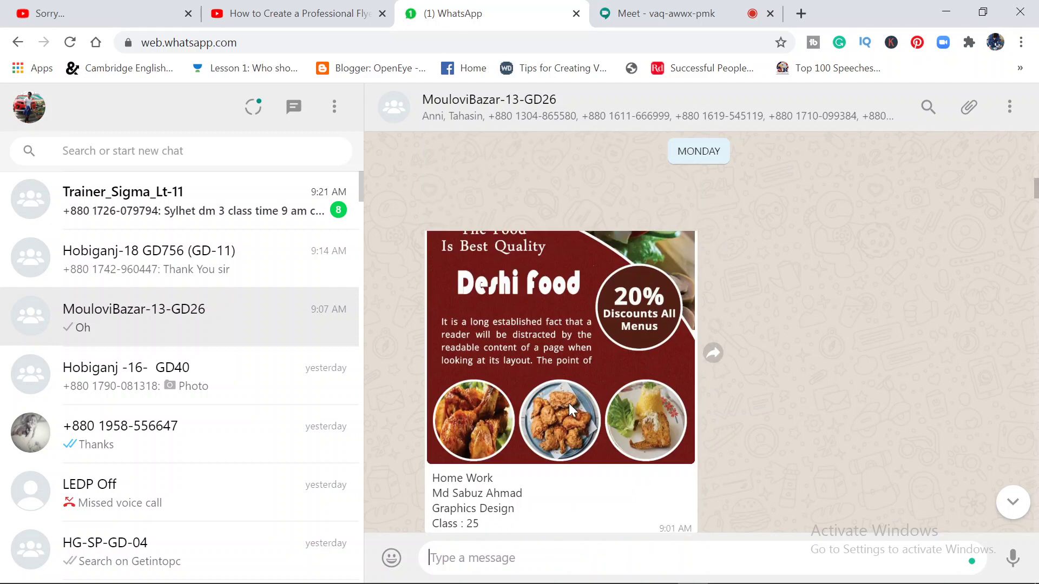
scroll(570, 403, up, 3)
scroll(569, 411, up, 4)
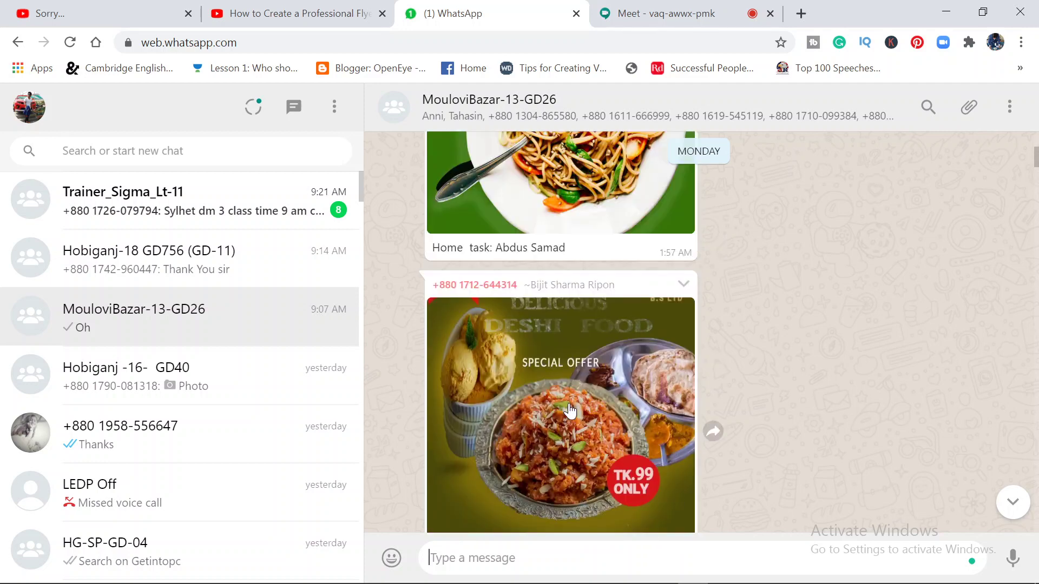
scroll(569, 409, down, 2)
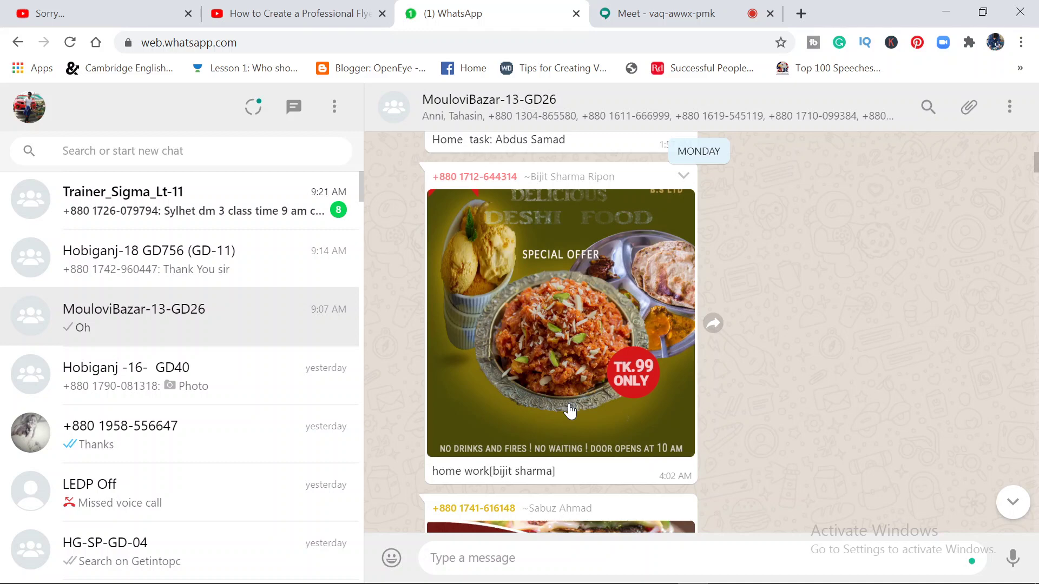
scroll(570, 411, up, 3)
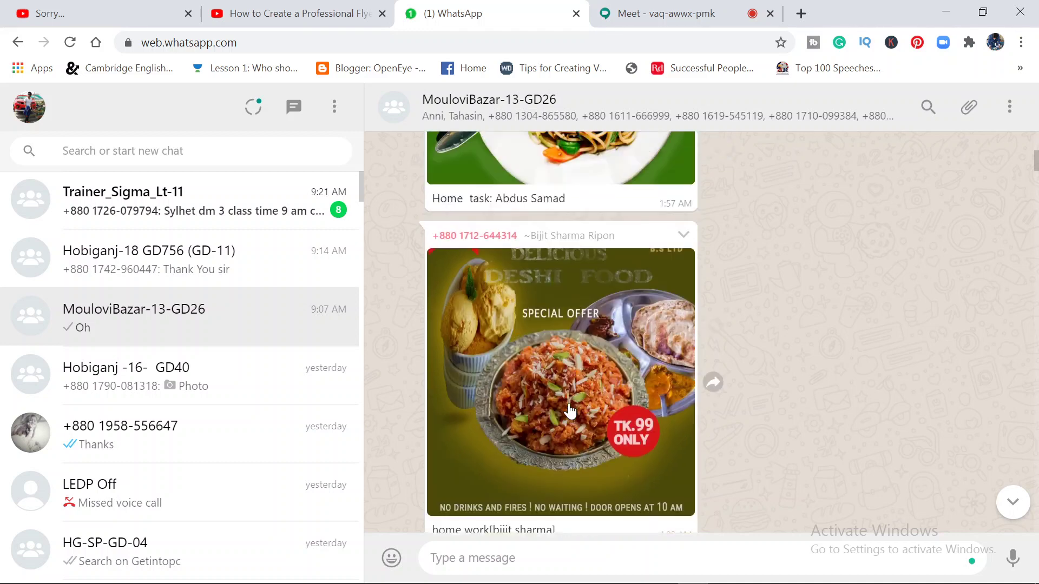
scroll(570, 411, up, 3)
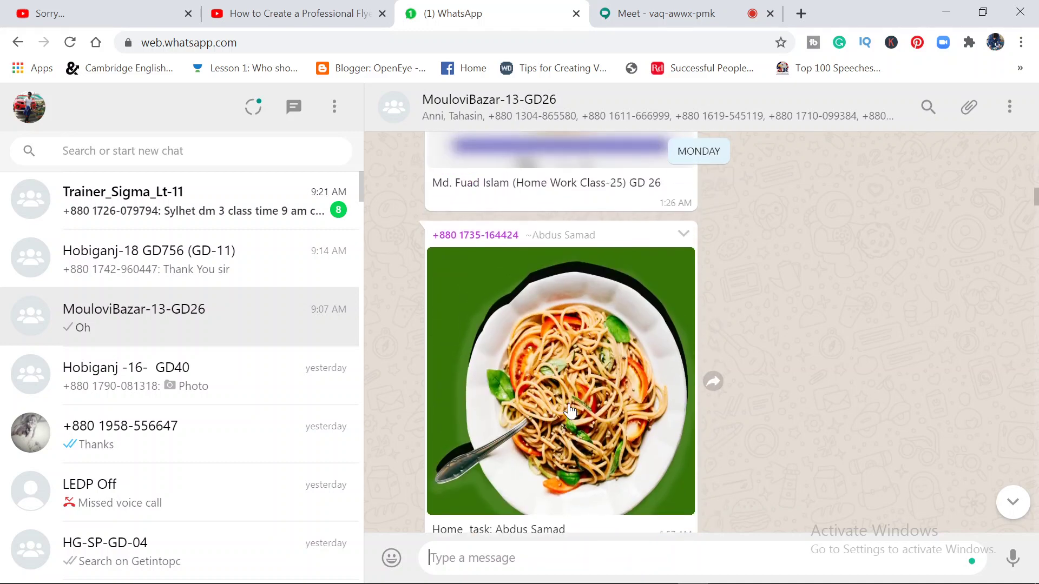
scroll(569, 411, down, 2)
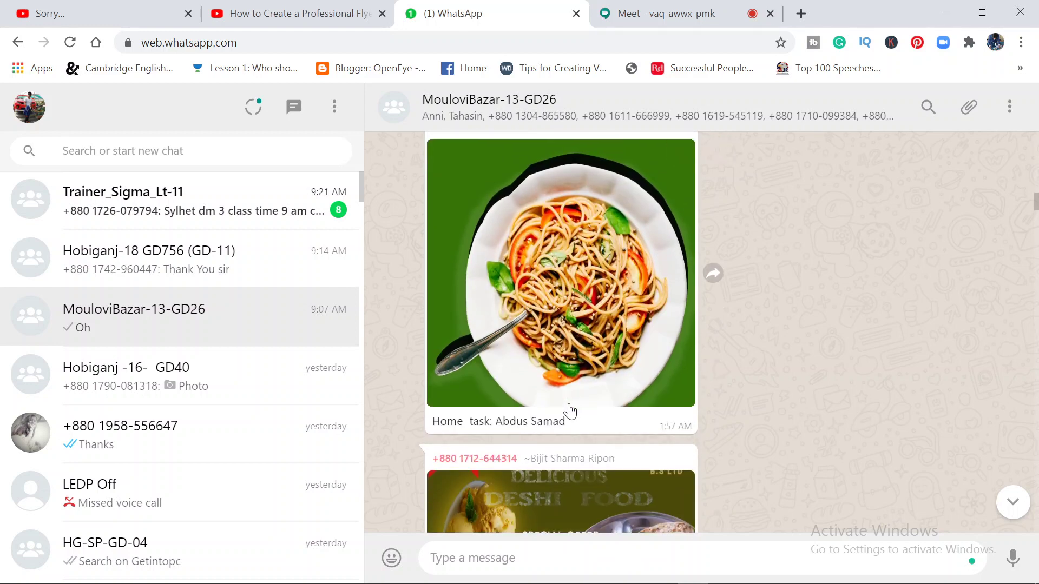
scroll(569, 411, down, 4)
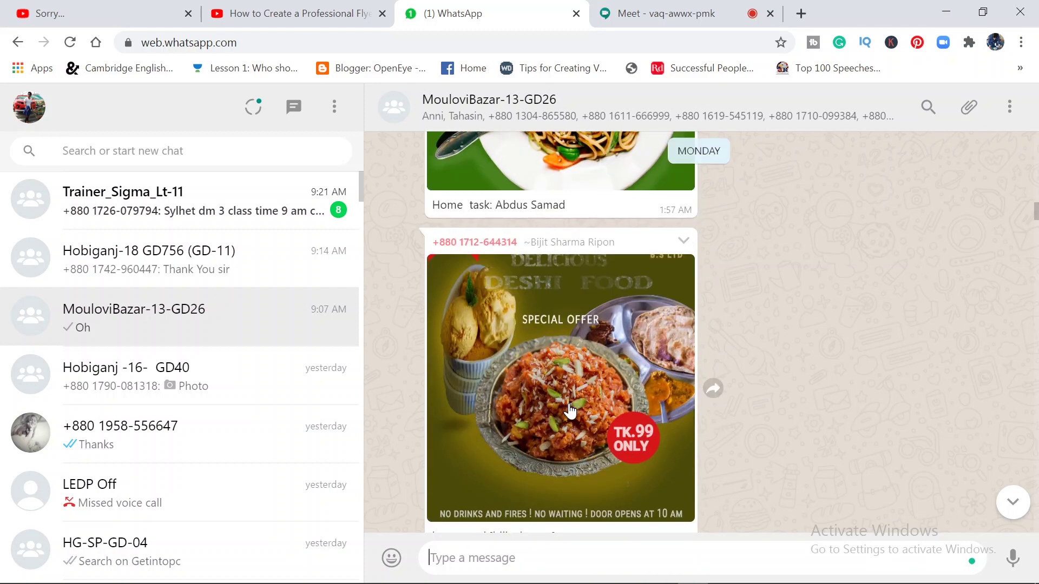
Switch to the Meet tab to watch the shared flyer's ORDER NOW and contact footer
click(695, 8)
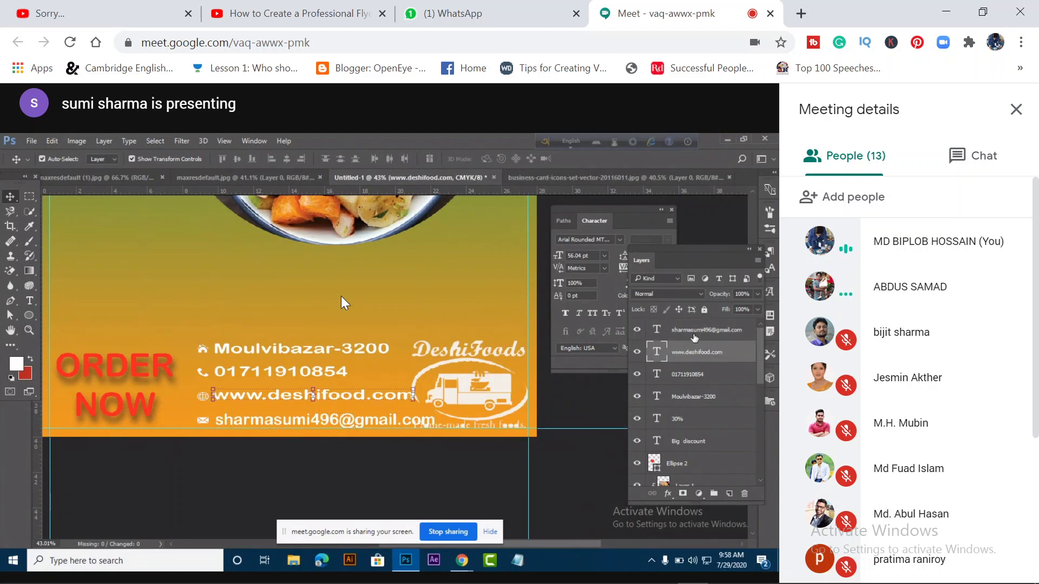
scroll(918, 431, down, 3)
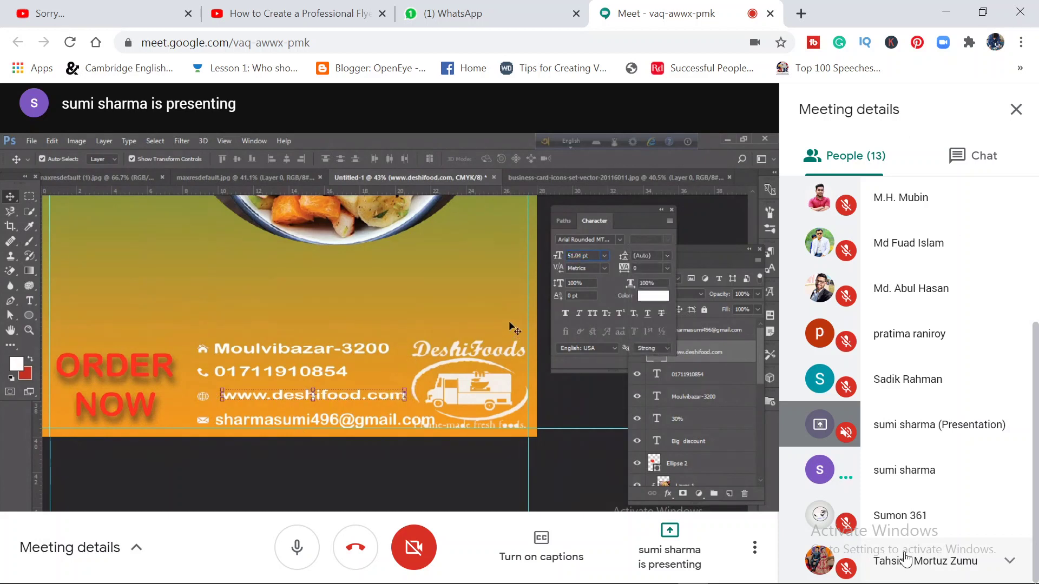
scroll(907, 559, up, 2)
scroll(906, 559, up, 1)
scroll(906, 560, up, 2)
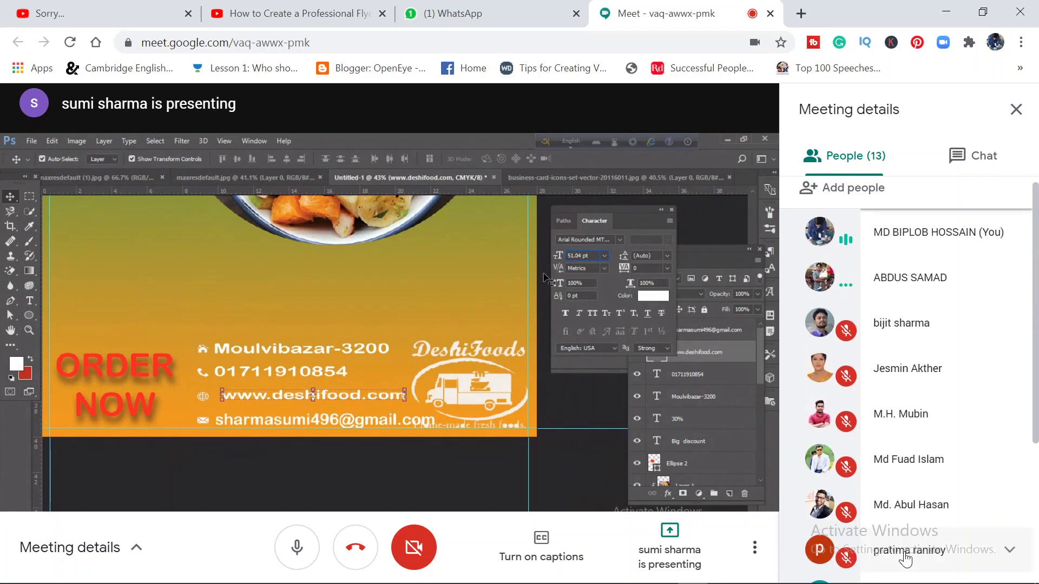
scroll(905, 558, up, 1)
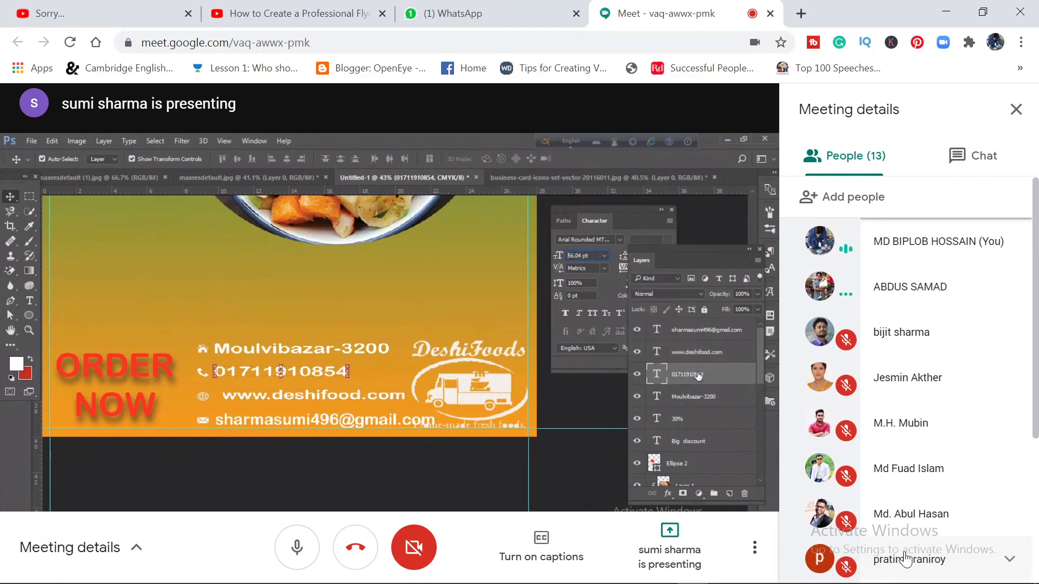
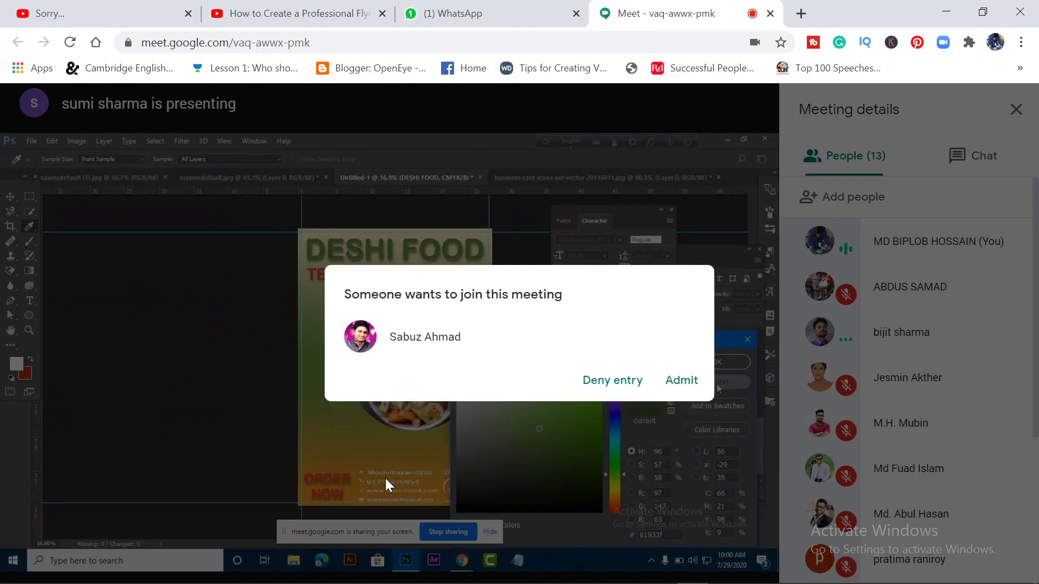
Admit the waiting participant and scroll through the 13-person participant list
click(681, 381)
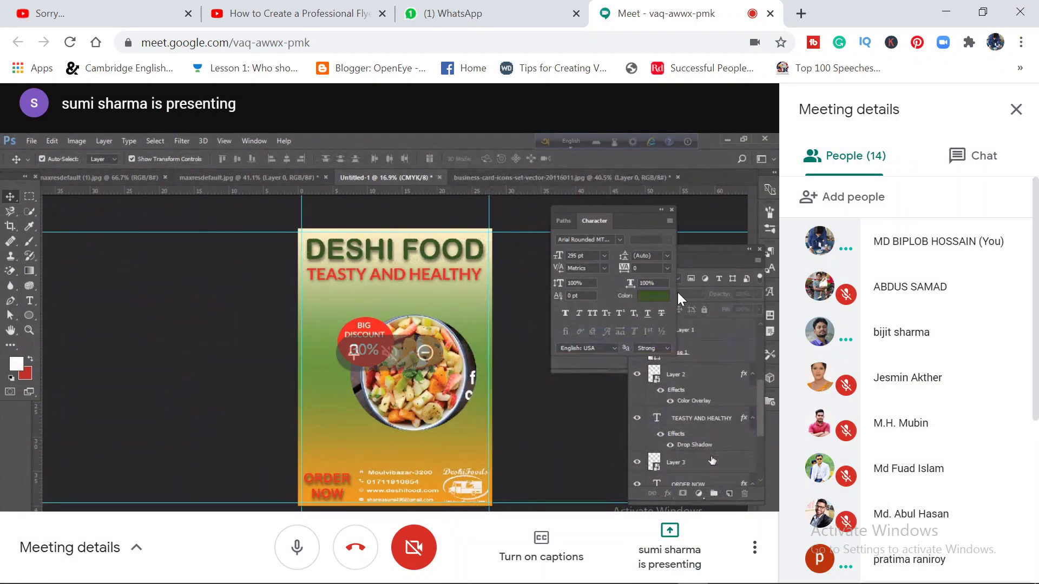
scroll(954, 303, down, 1)
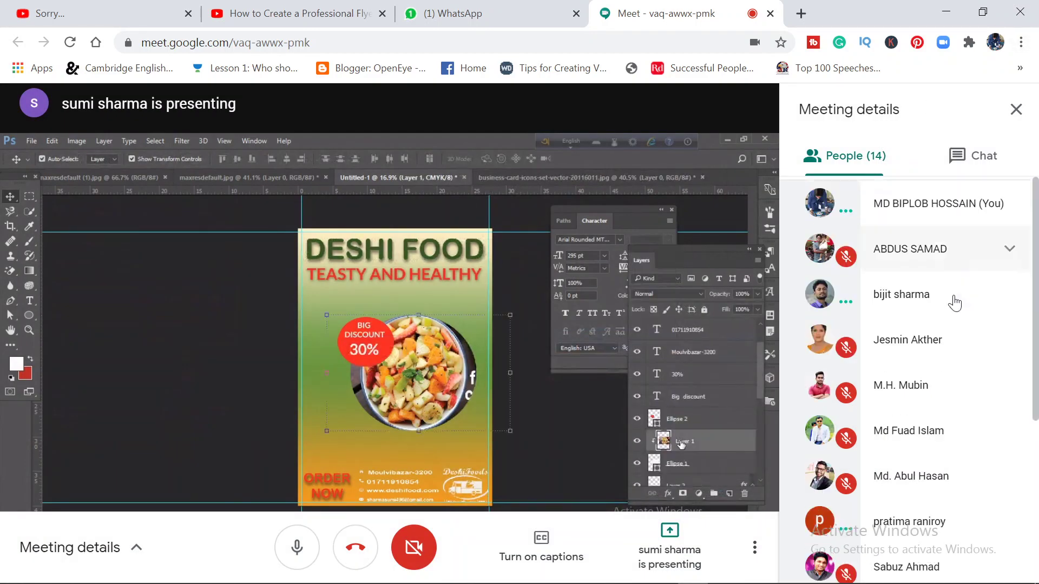
scroll(954, 303, down, 4)
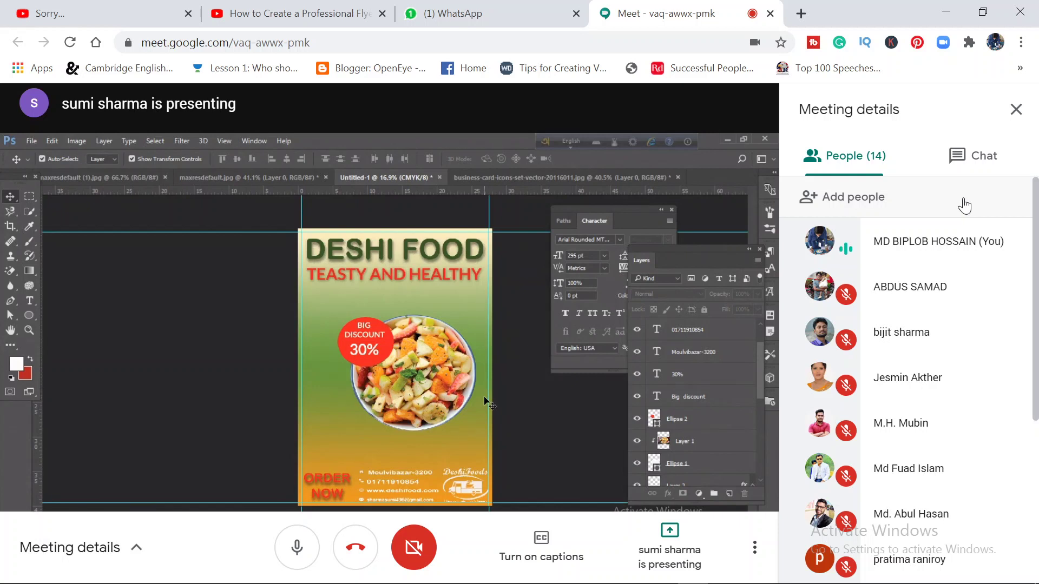
scroll(992, 331, down, 4)
scroll(992, 436, down, 1)
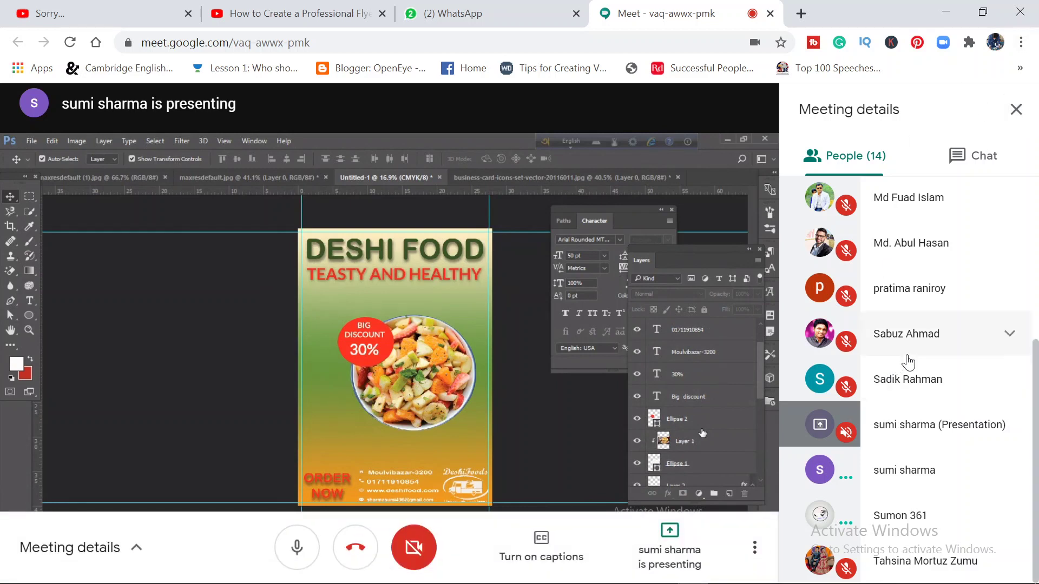
mouse_move(925, 560)
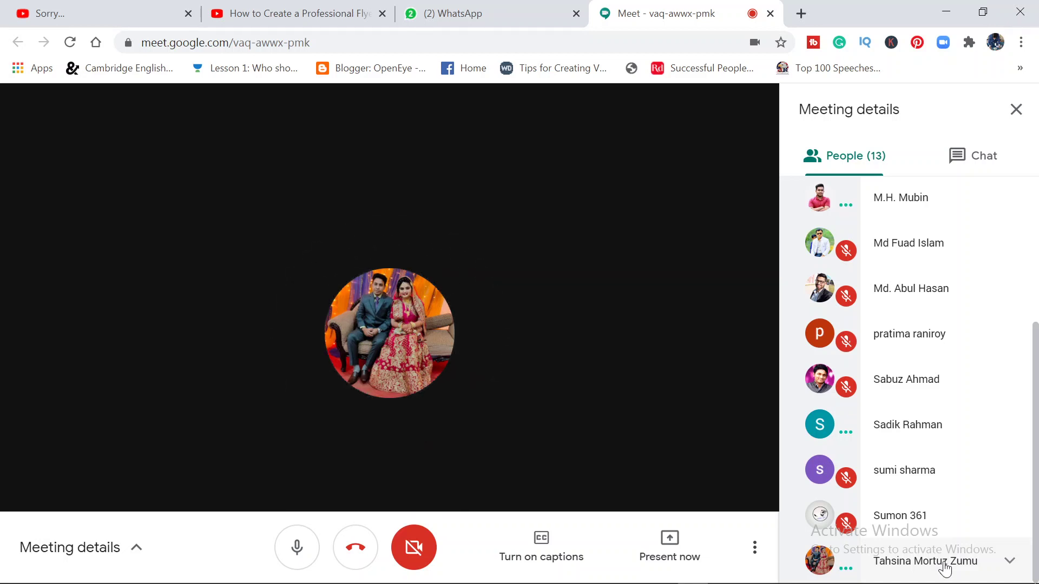
Lower the system volume two notches while participants are talking
key(XF86AudioRaiseVolume)
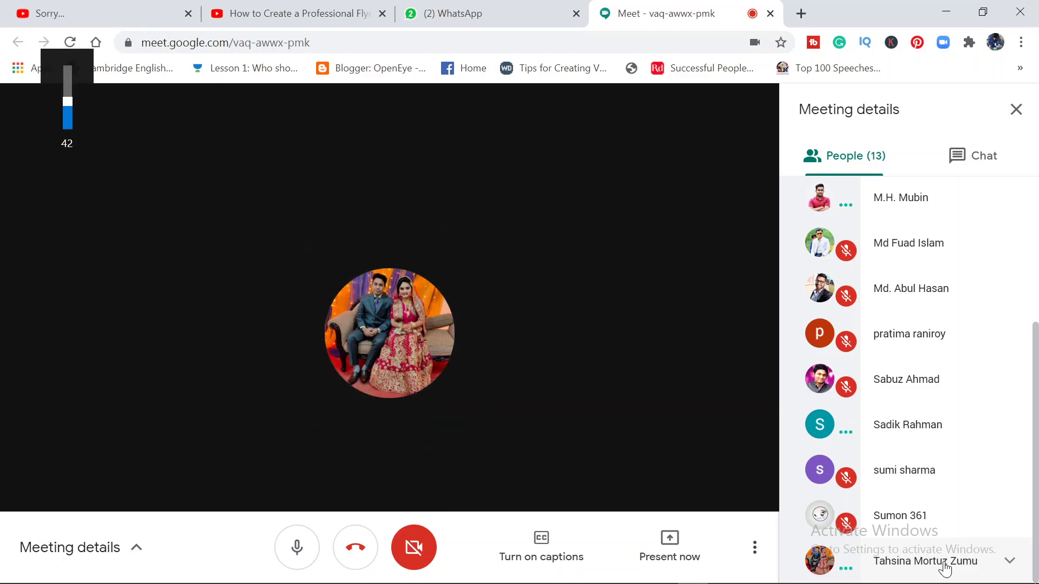
key(XF86AudioLowerVolume)
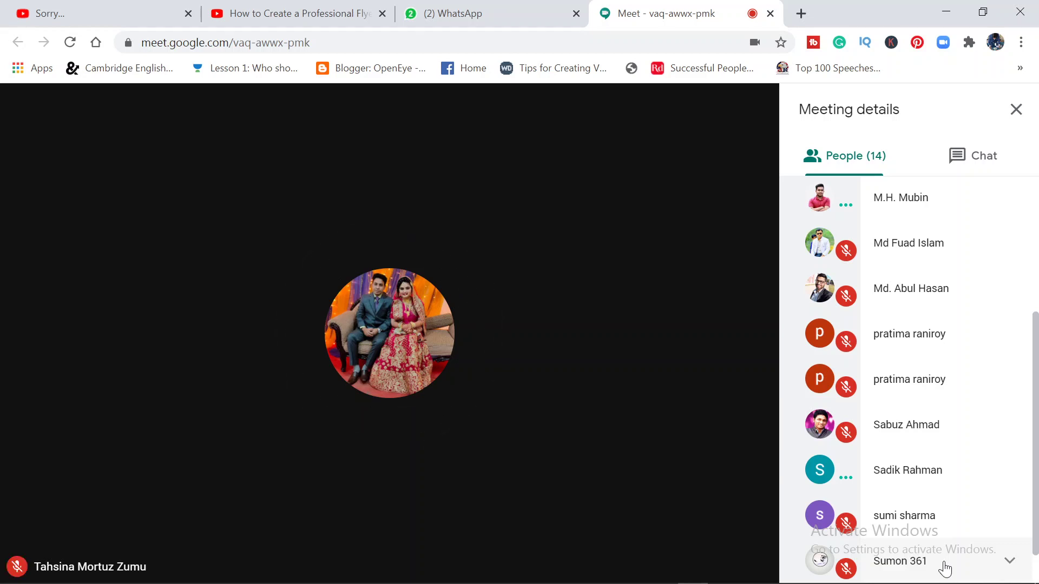
scroll(944, 424, down, 1)
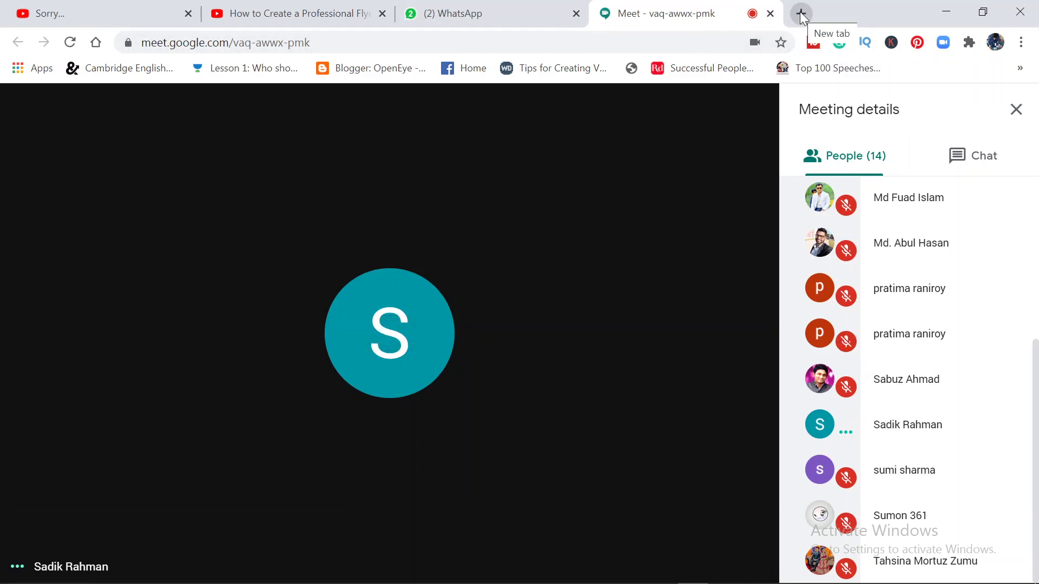
Search Google for 'flyer' in a new tab, then return to the Meet call
click(799, 11)
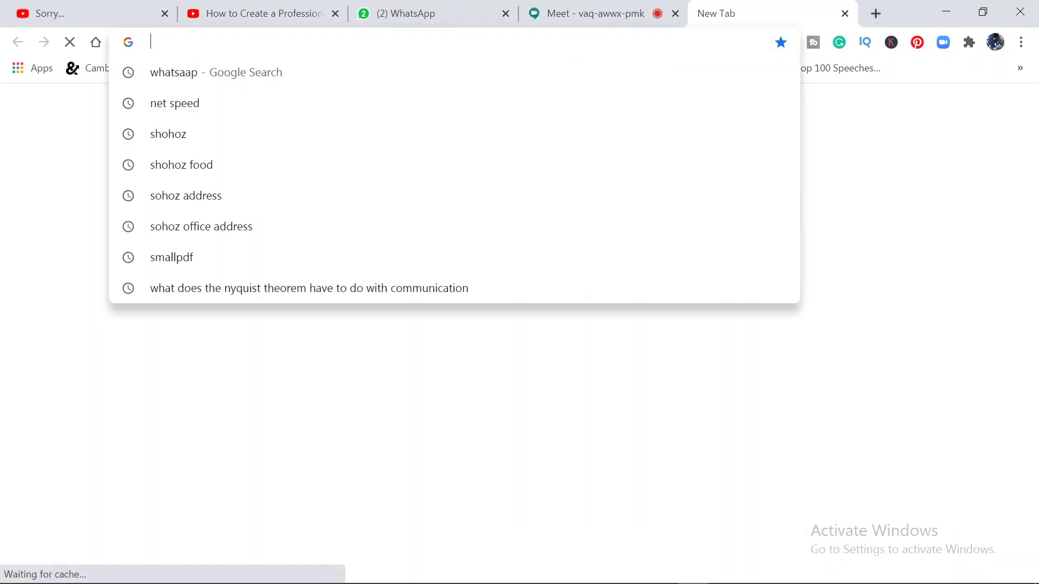
text(fu)
key(BackSpace)
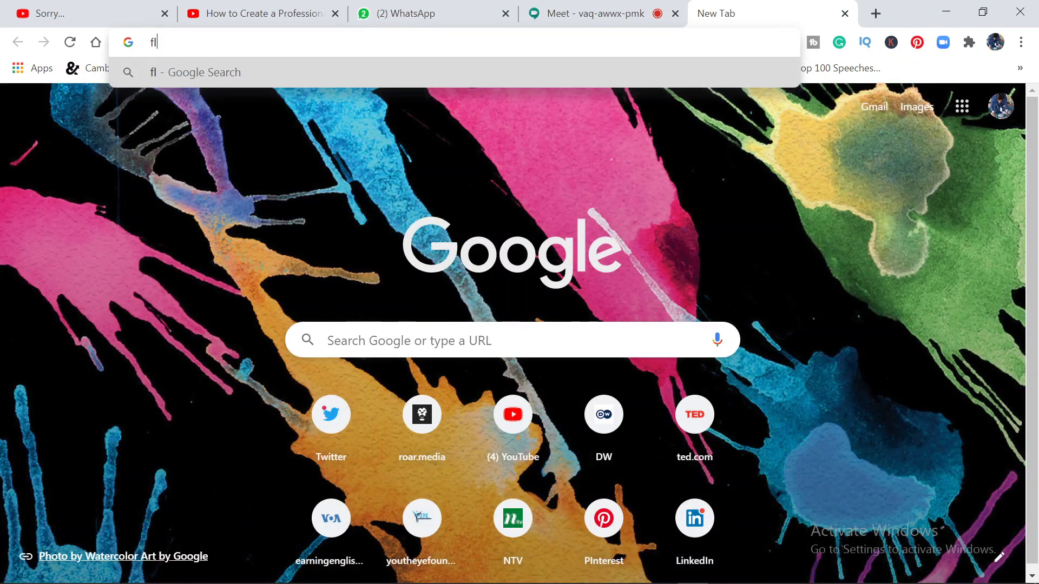
text(lyer)
key(Return)
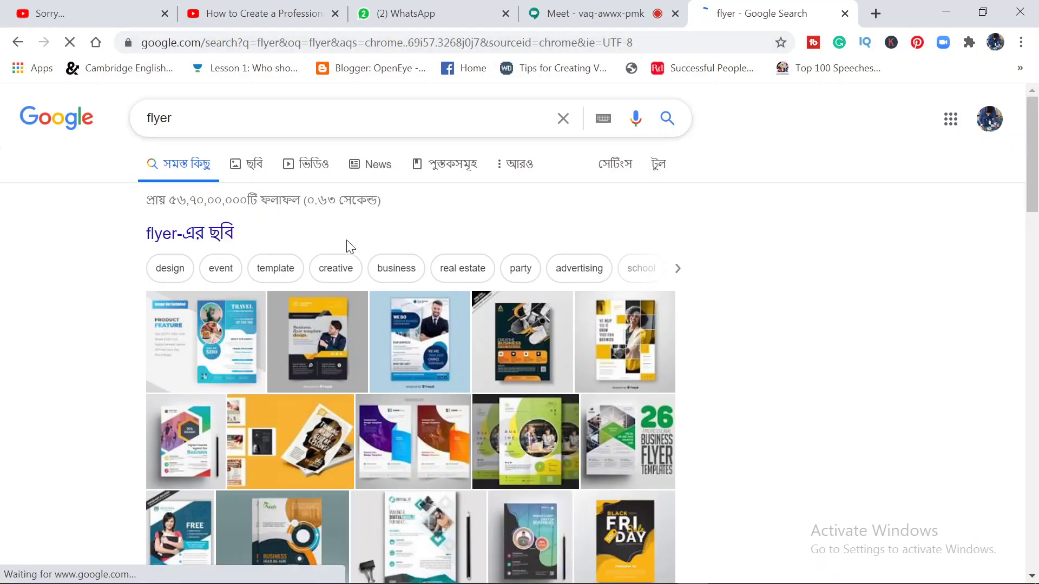
scroll(261, 226, down, 4)
click(590, 14)
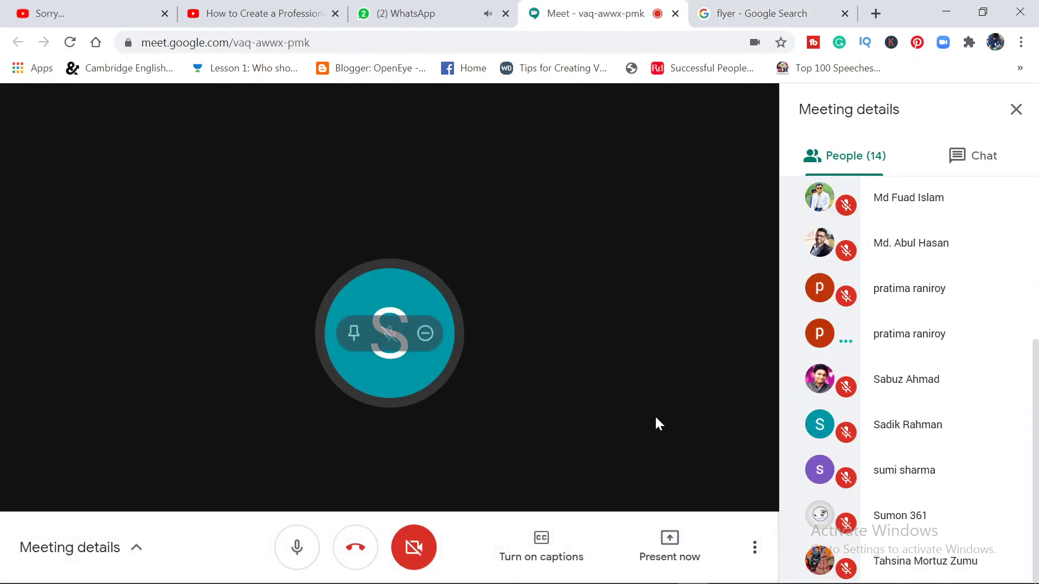
Check the food flyer examples in the MouloviBazar-13-GD26 WhatsApp chat, then return to Meet
click(422, 13)
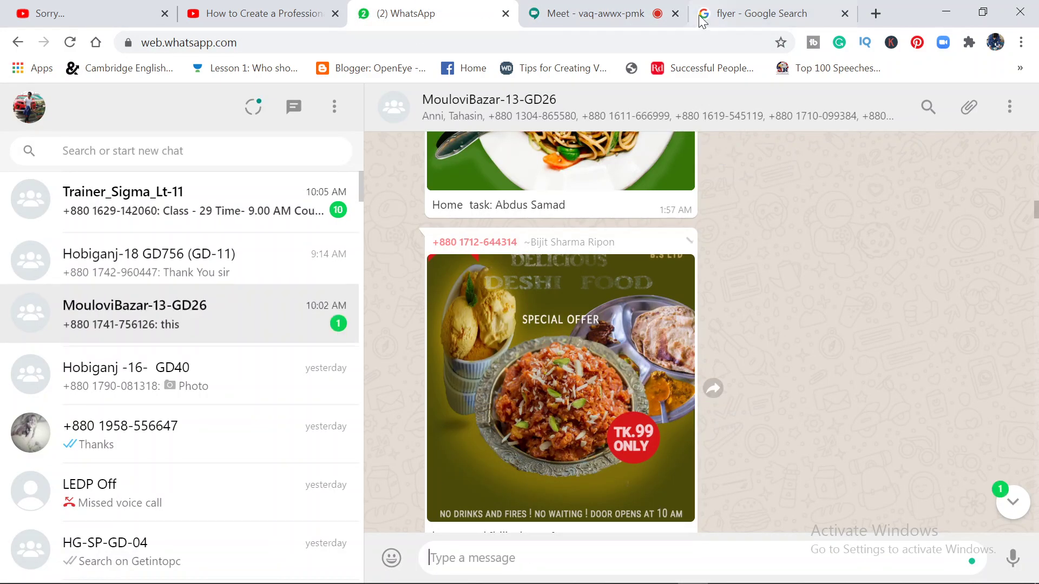
click(720, 13)
click(460, 7)
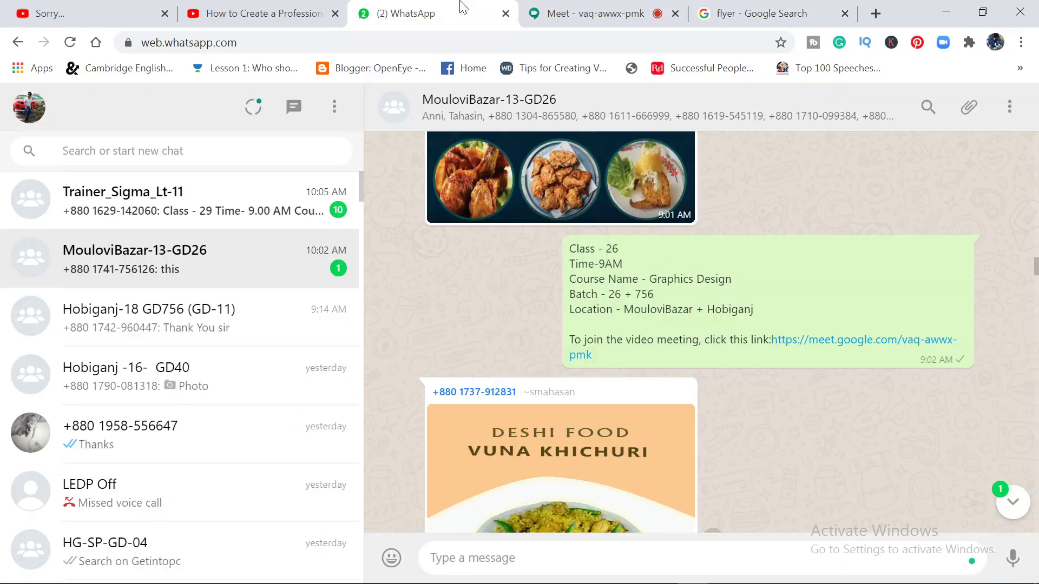
click(596, 13)
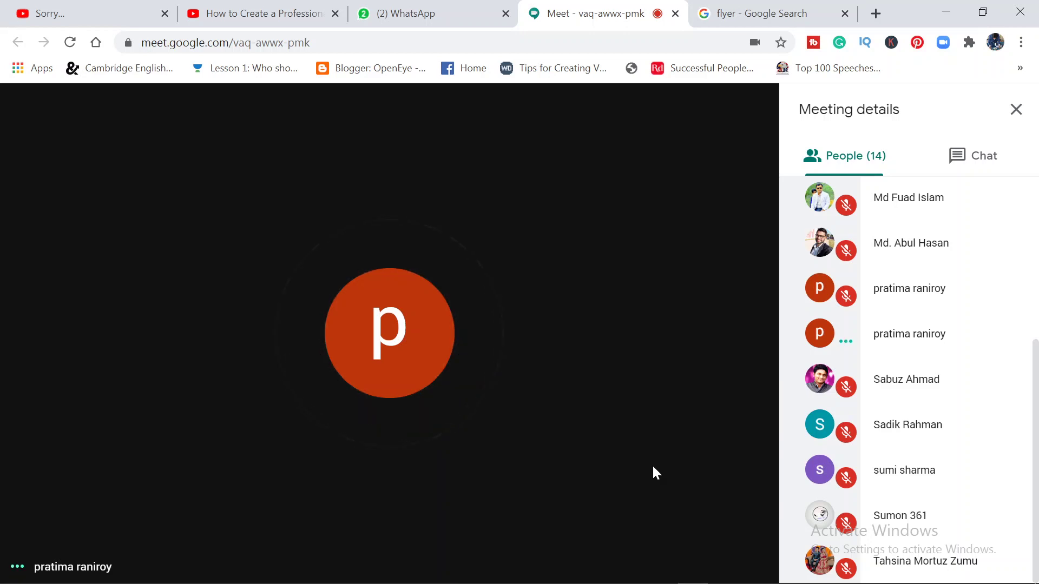
Bring back the 'flyer' search results scrolled to the image previews at the top
click(788, 12)
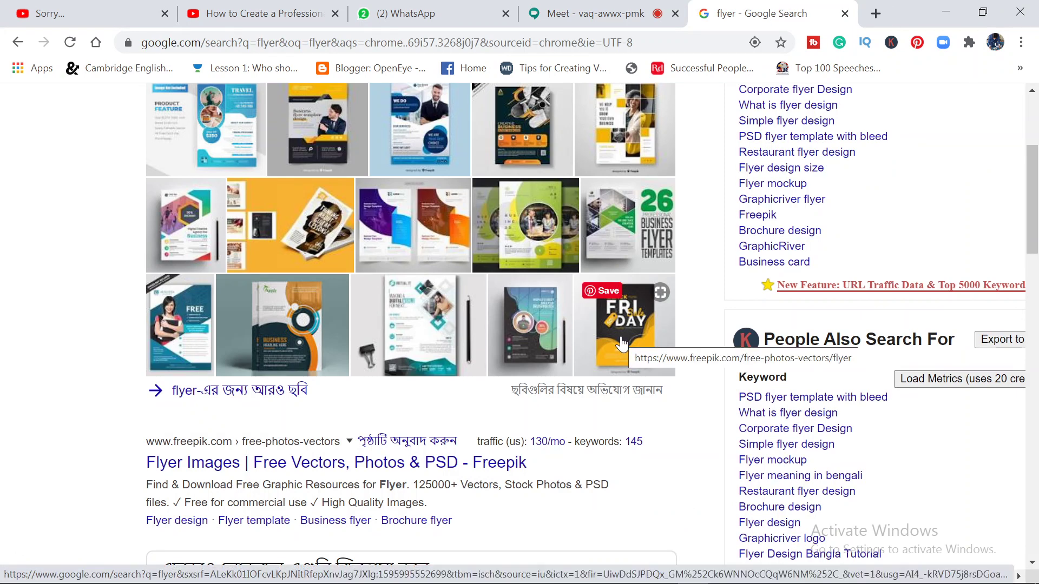
mouse_move(487, 457)
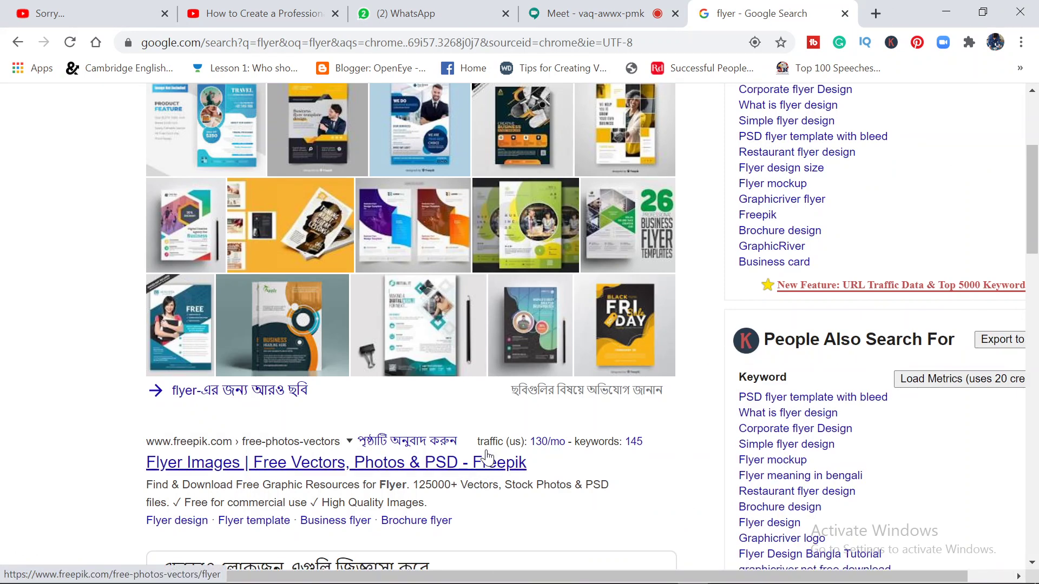
scroll(486, 457, up, 2)
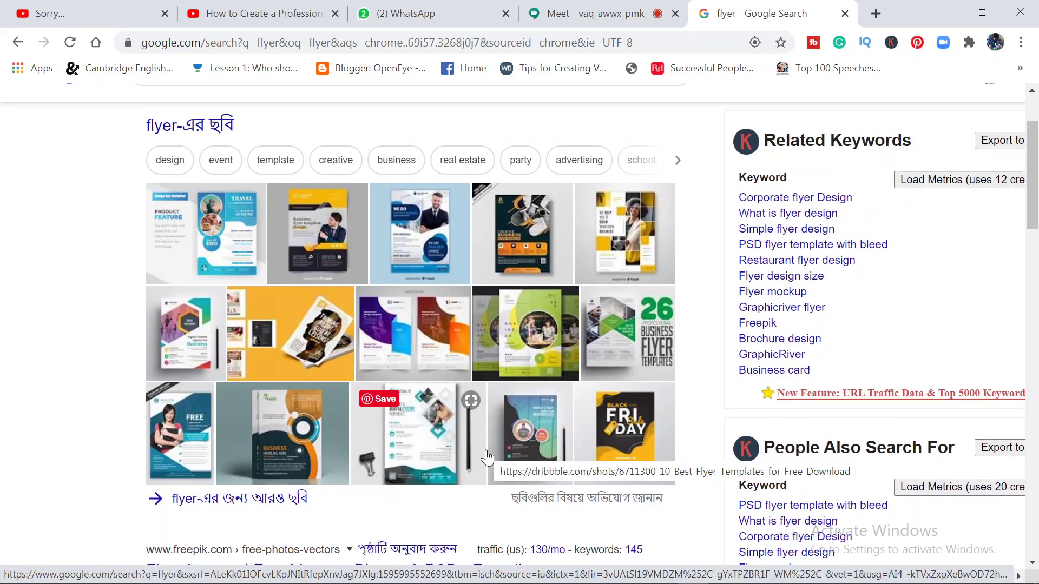
scroll(486, 457, down, 2)
scroll(268, 181, up, 4)
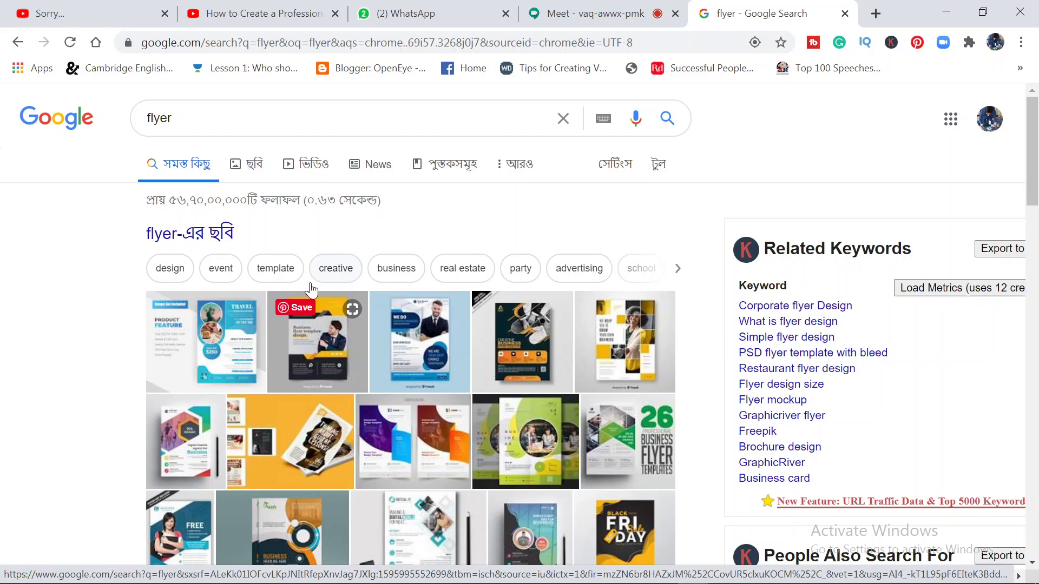
Browse the 'flyer' image results, including business, corporate and university templates
click(262, 169)
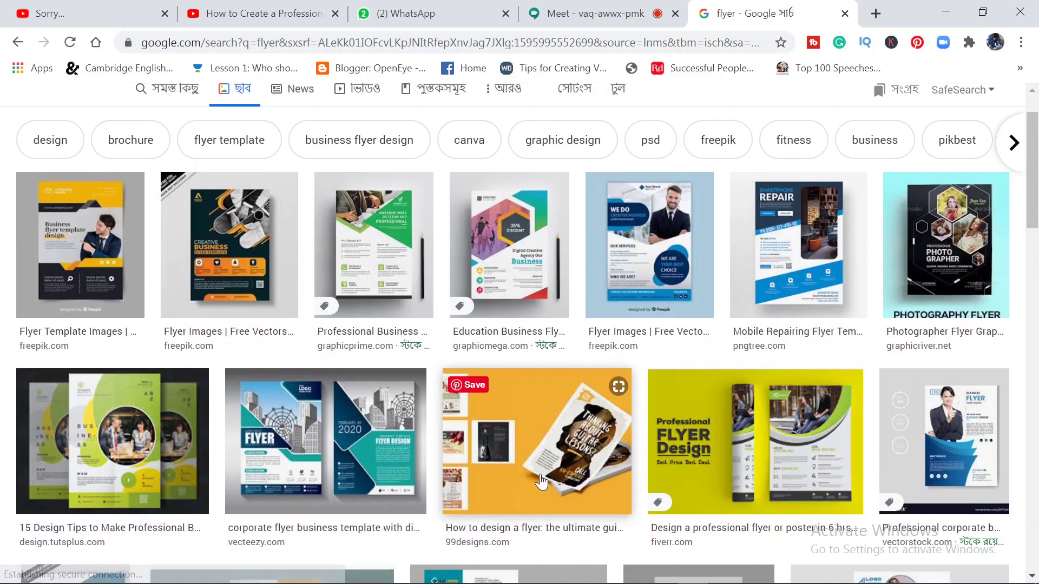
scroll(541, 480, down, 2)
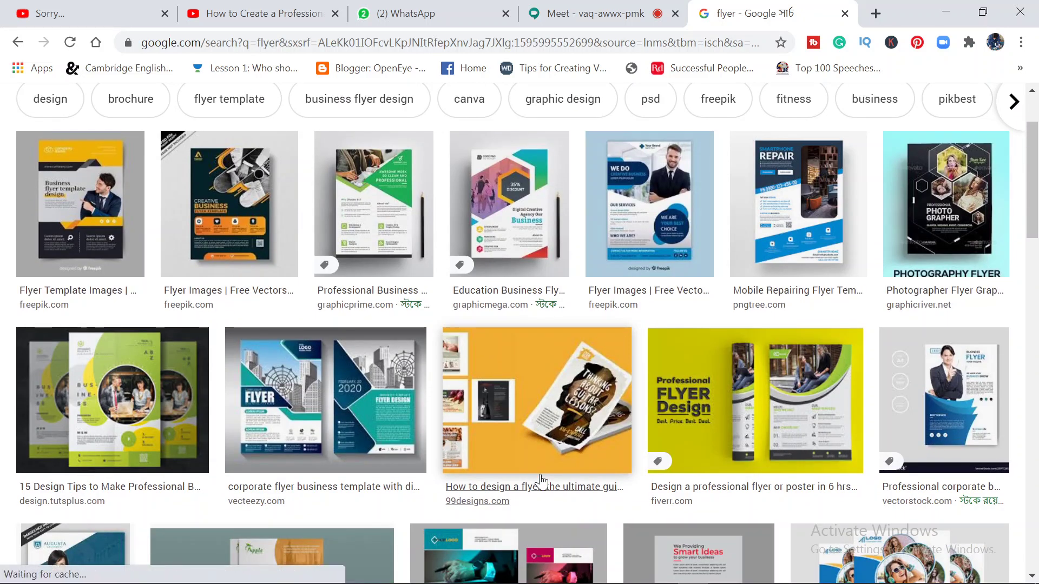
scroll(522, 476, down, 4)
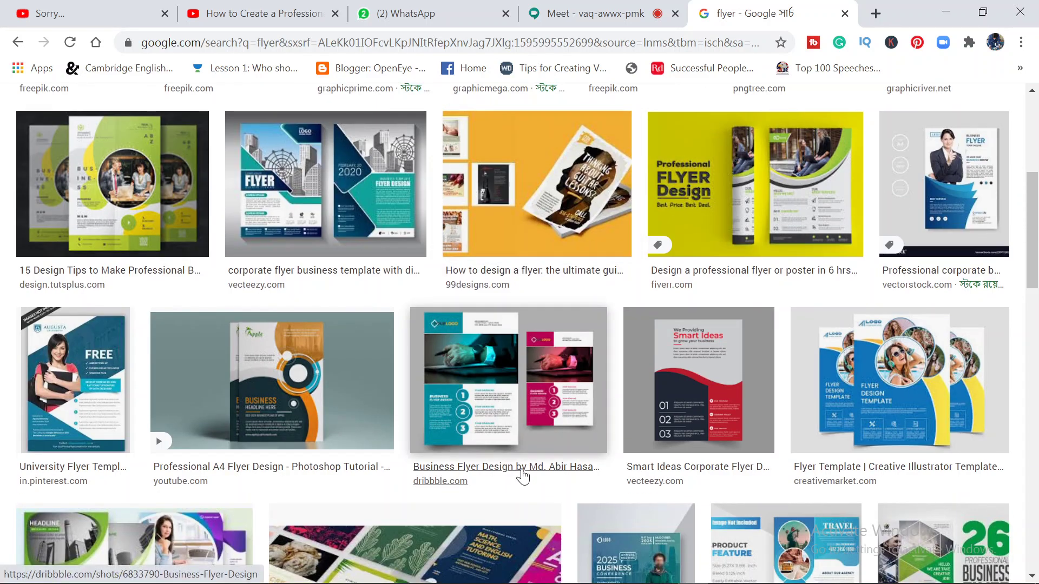
scroll(523, 476, down, 2)
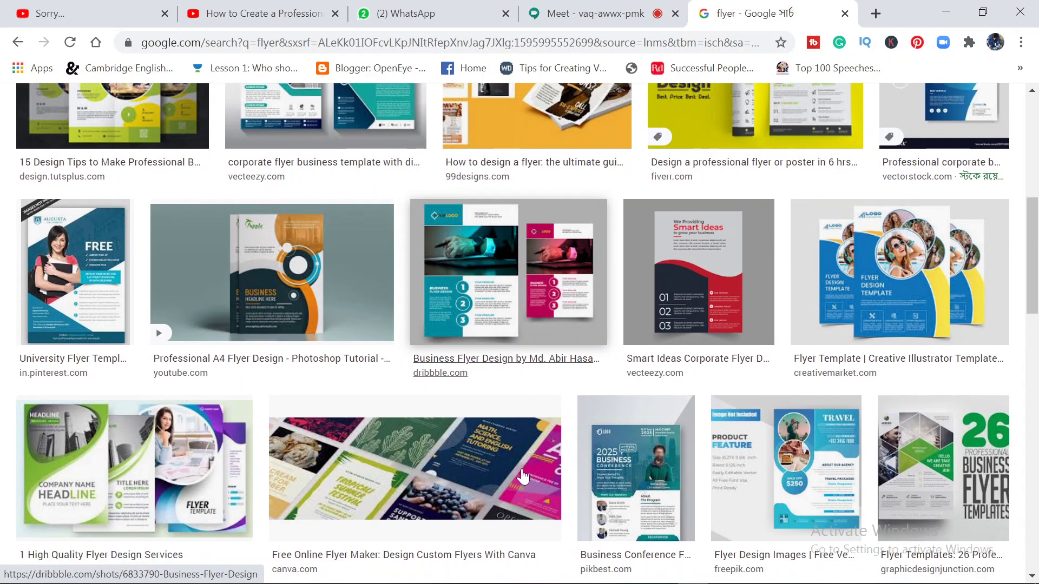
scroll(522, 477, up, 2)
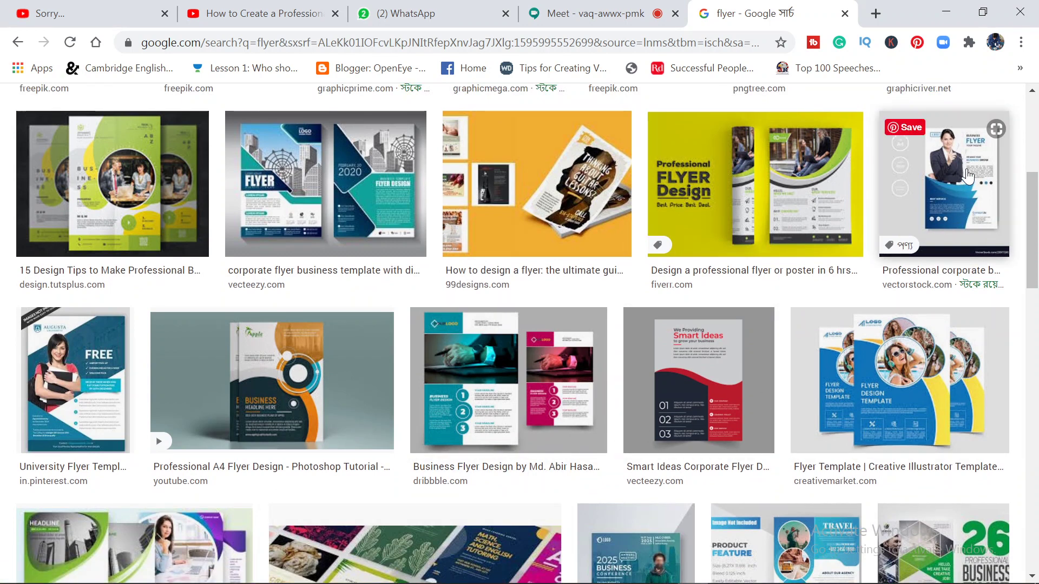
mouse_move(944, 183)
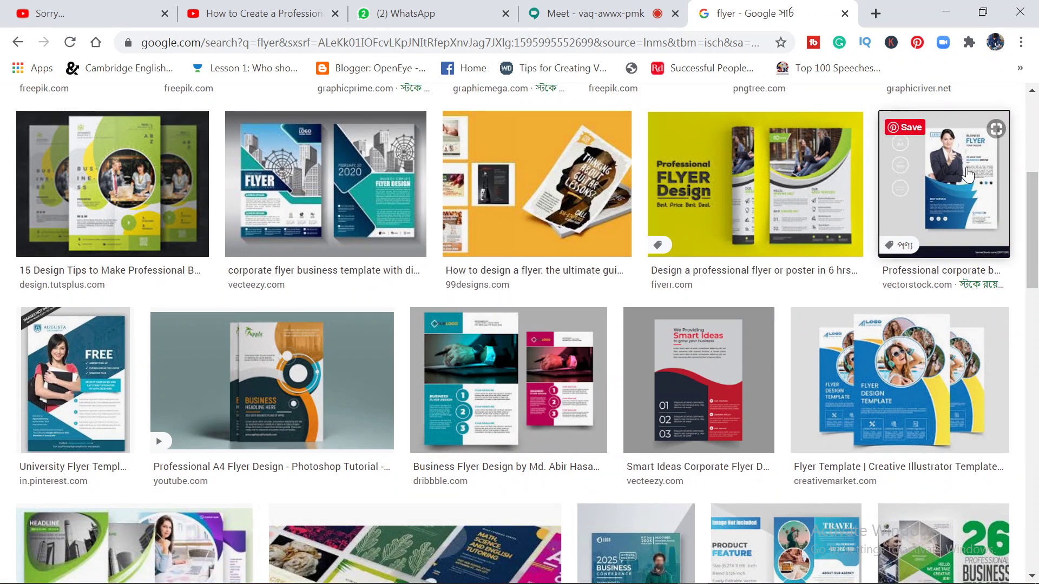
Save the professional corporate business flyer image to Downloads as a JPEG
click(968, 176)
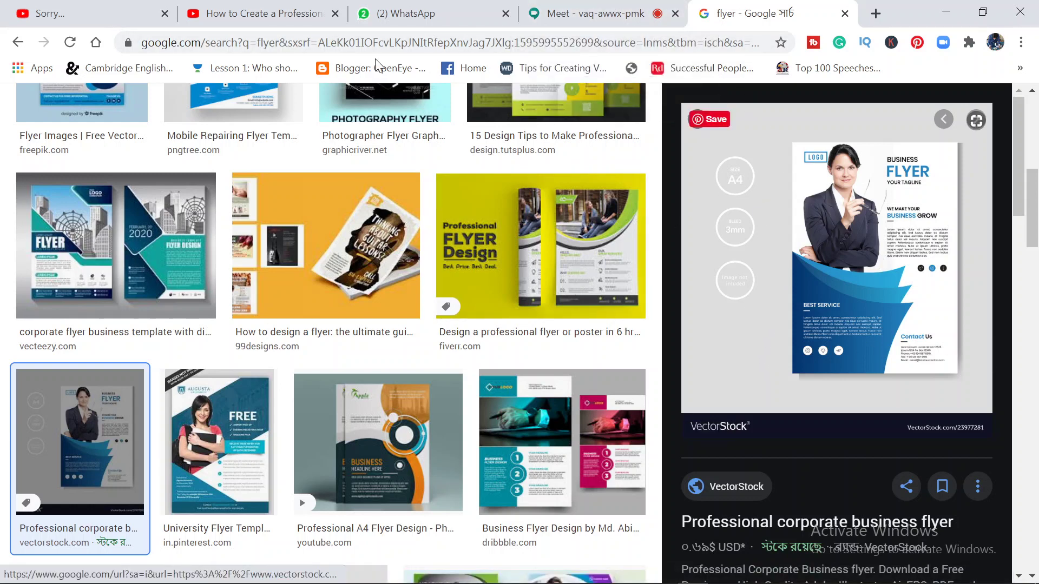
right_click(884, 211)
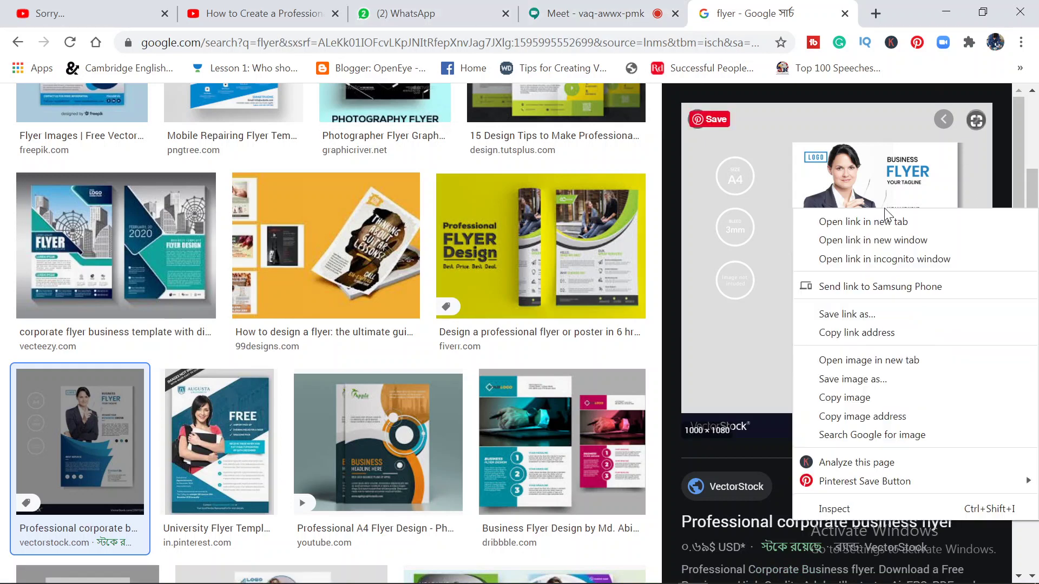
click(892, 379)
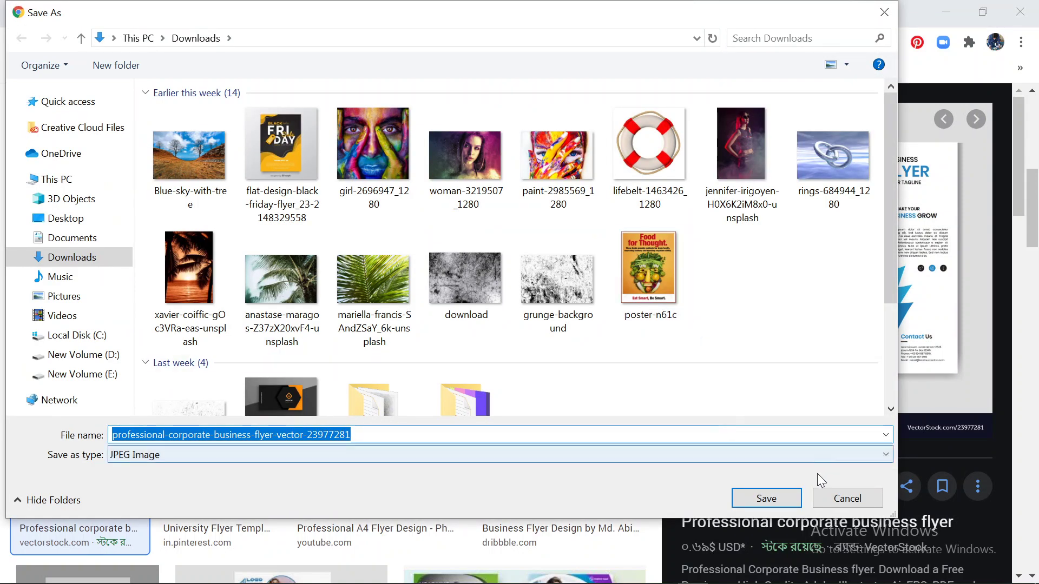
click(784, 494)
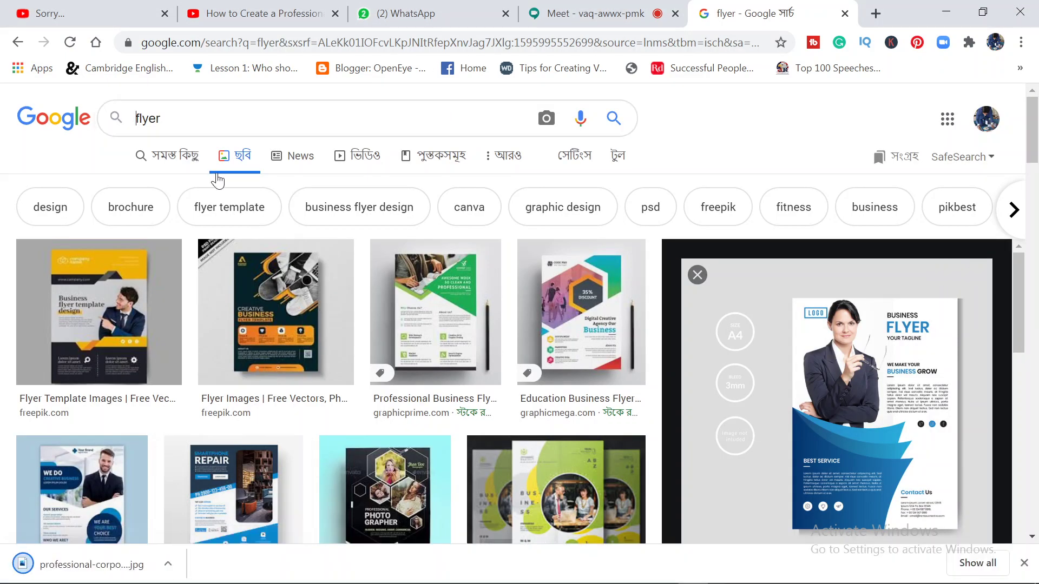
Refine the image search from 'flyer' to 'business flyer'
text(busn)
key(BackSpace)
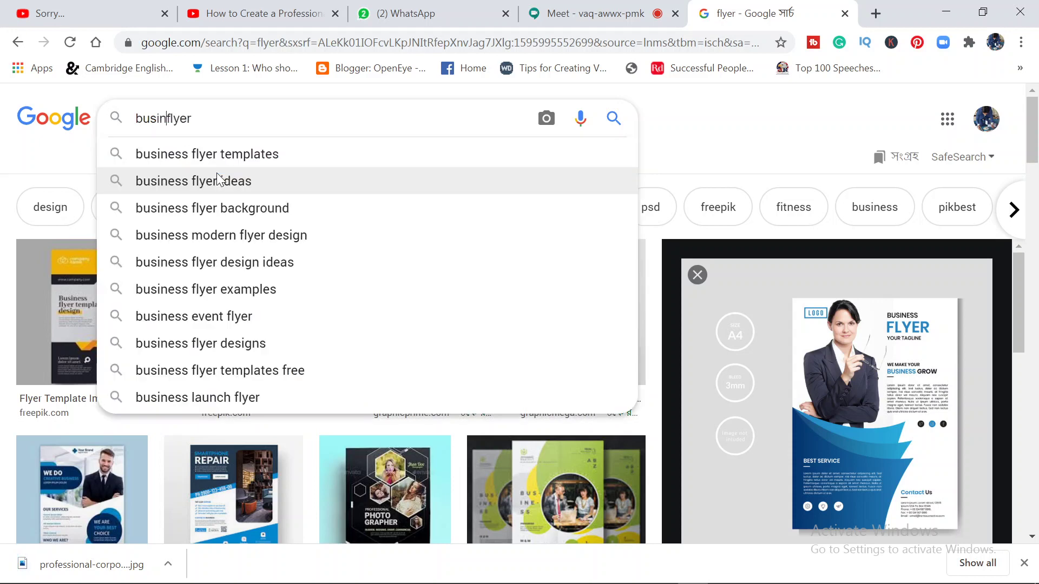
text(ess)
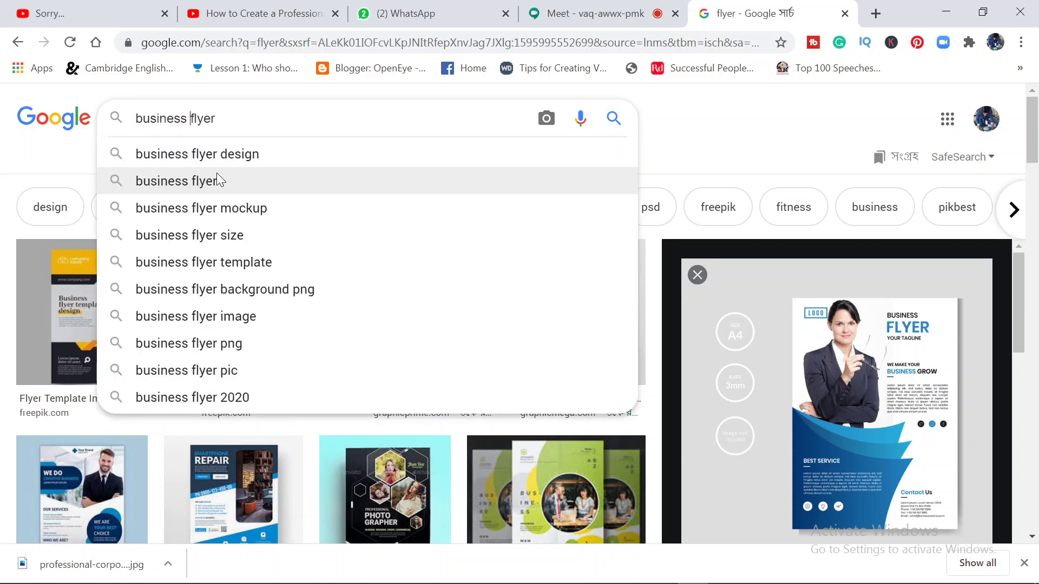
click(219, 180)
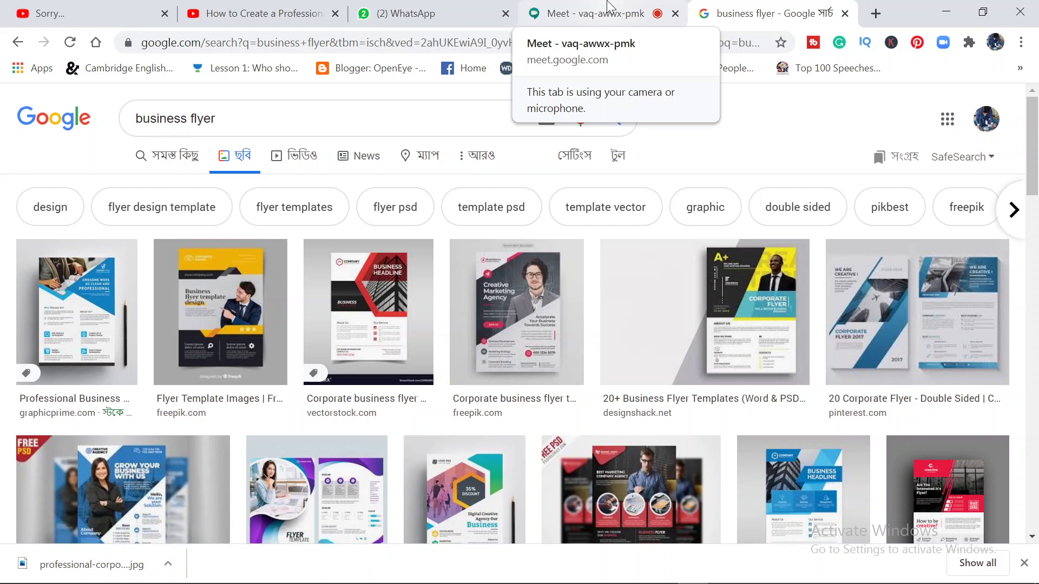
Return to the Meet call and close the Meeting details panel to show the presented Photoshop screen
click(608, 11)
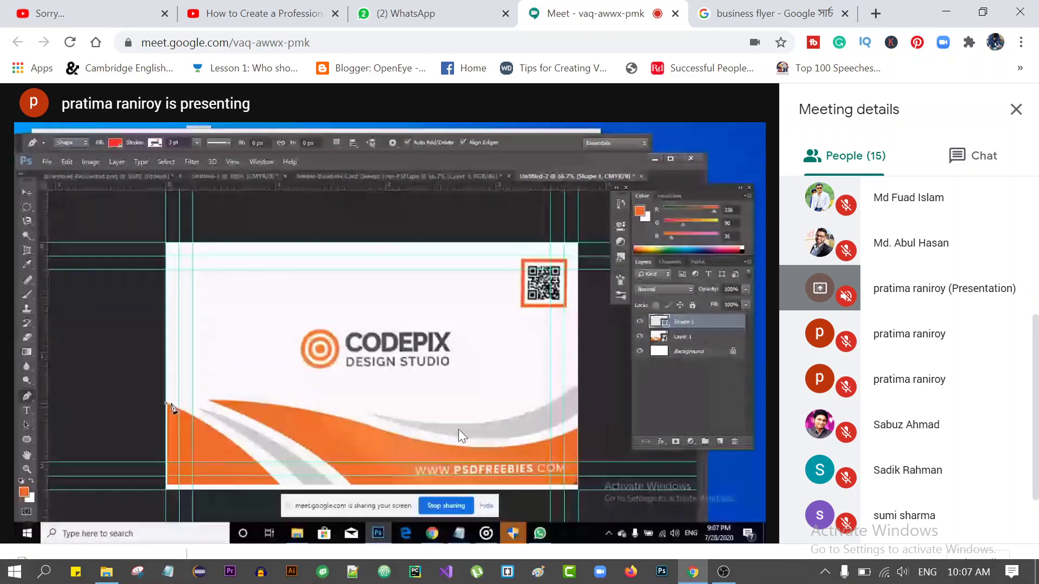
mouse_move(390, 301)
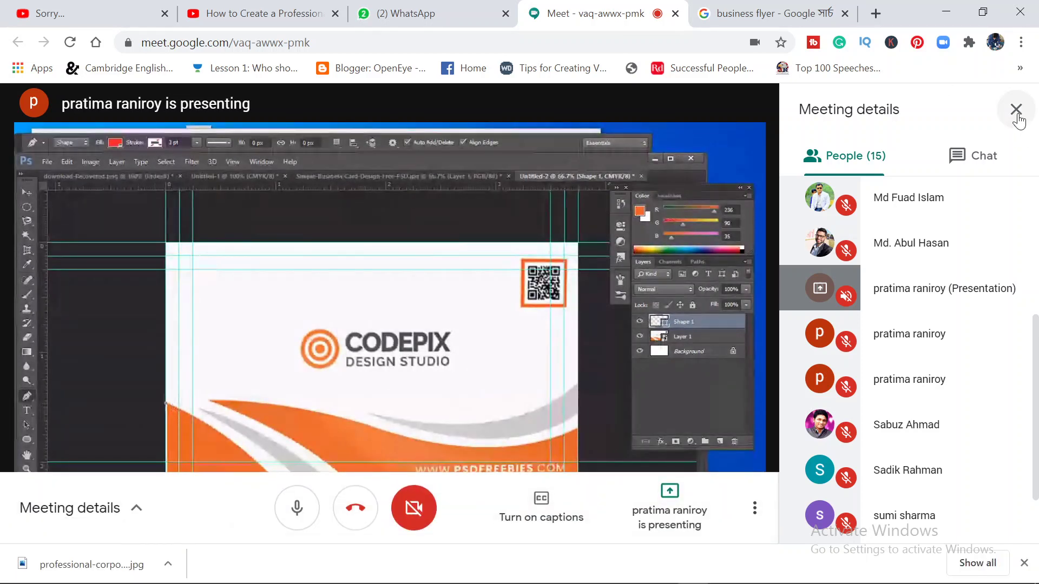
scroll(998, 427, down, 2)
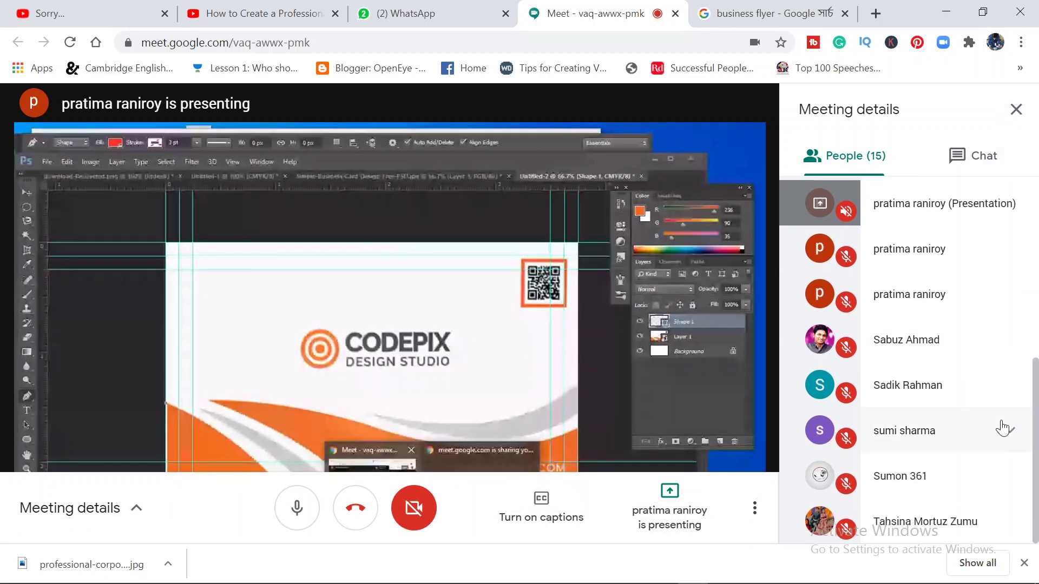
scroll(942, 379, up, 5)
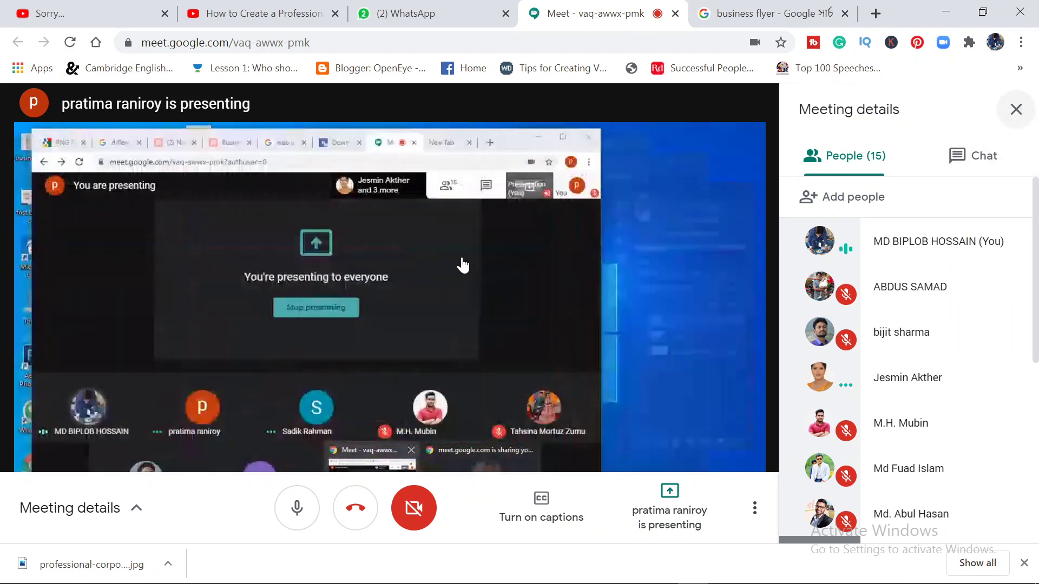
click(1017, 109)
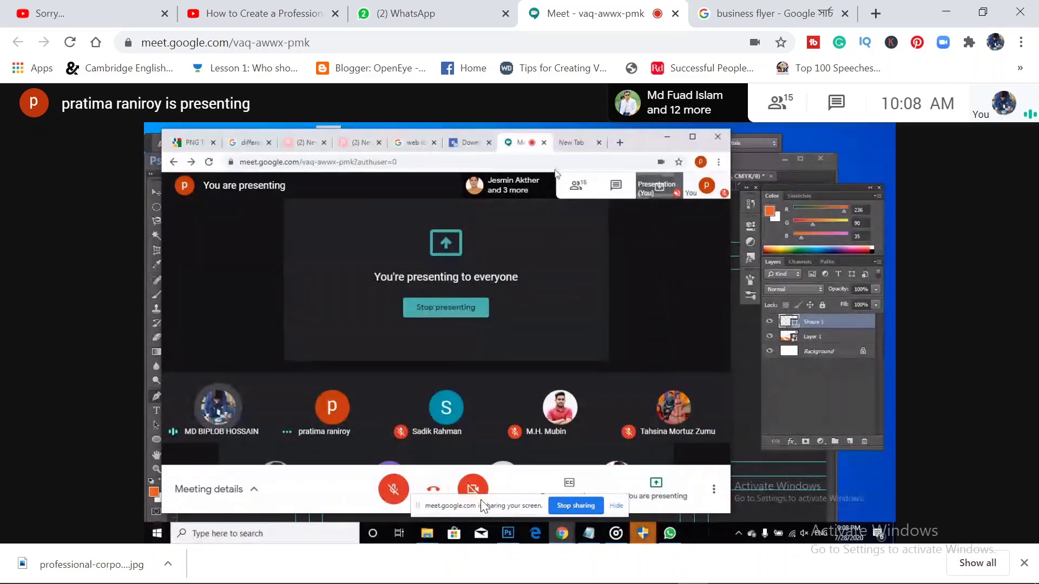
click(945, 10)
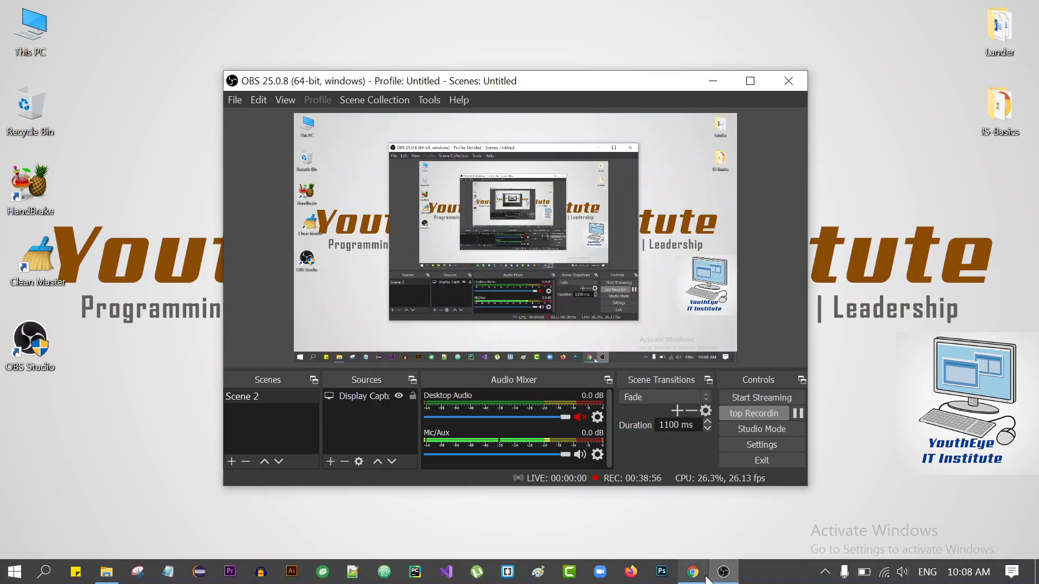
click(697, 573)
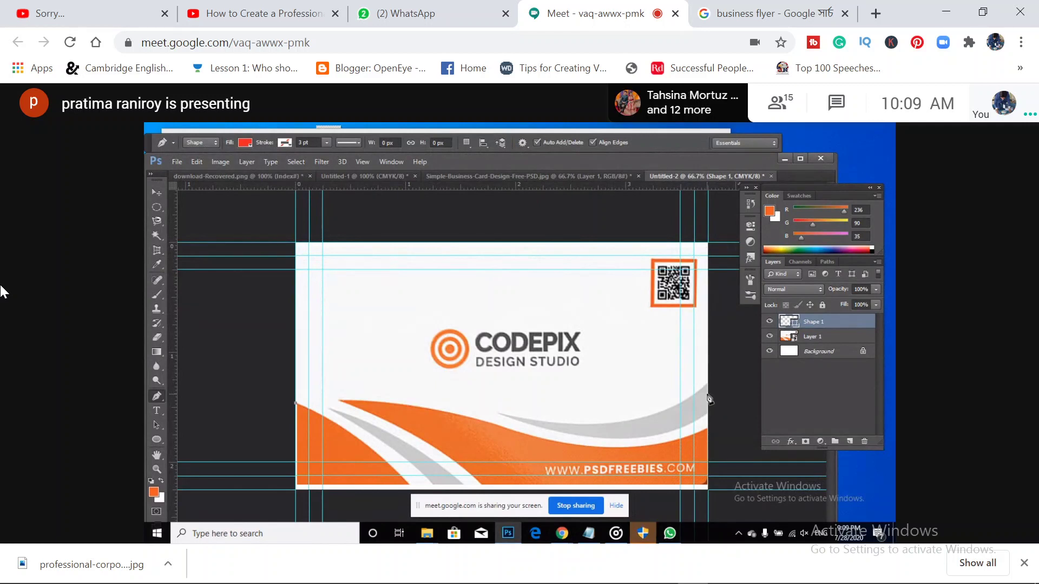
mouse_move(703, 385)
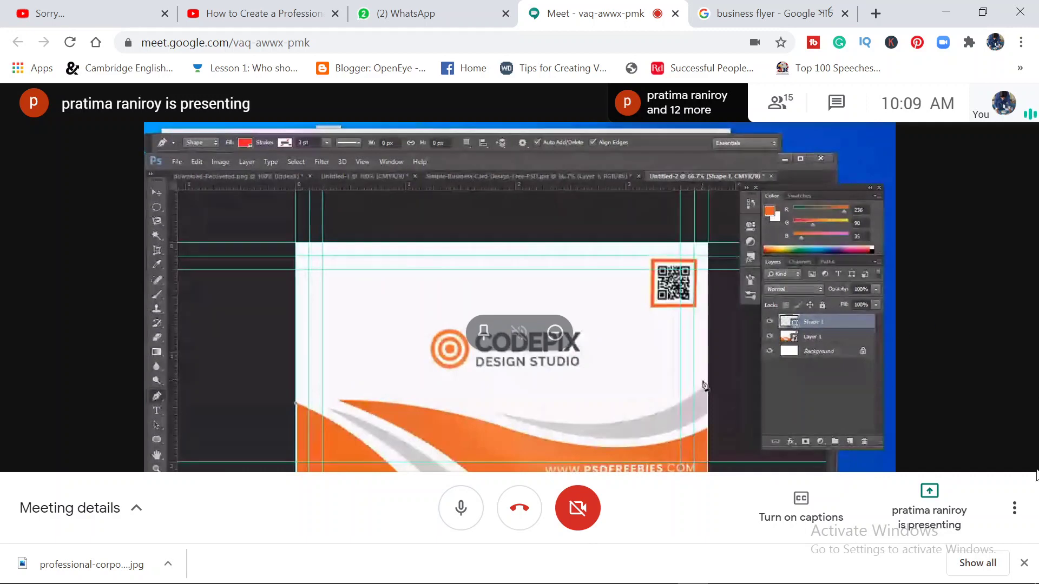
Close Chrome's downloads bar at the bottom of the meeting view
click(1024, 564)
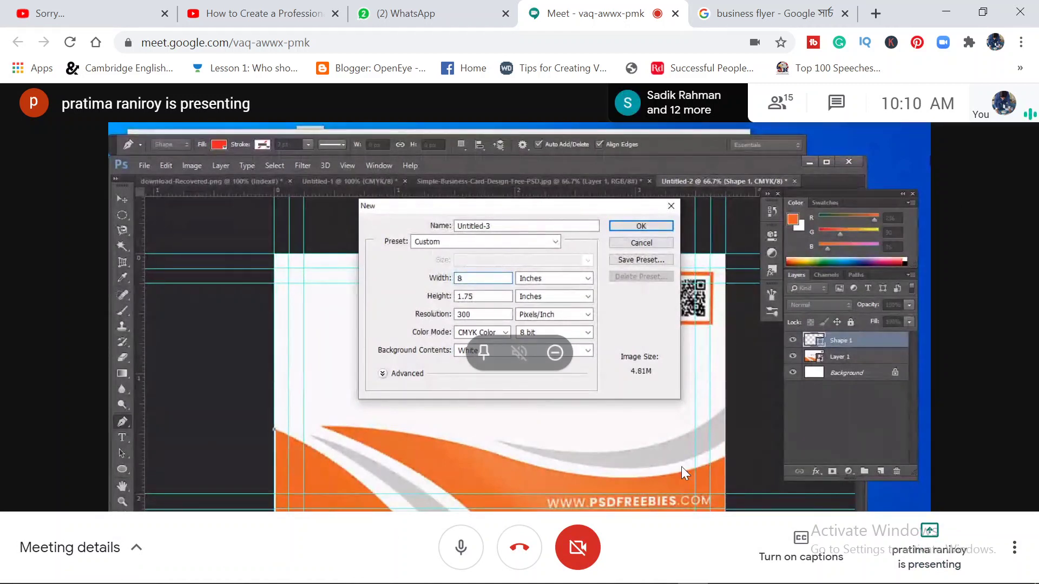
Take over from the Photoshop presenter by sharing your entire screen, with the sharing bar hidden
click(930, 541)
click(887, 419)
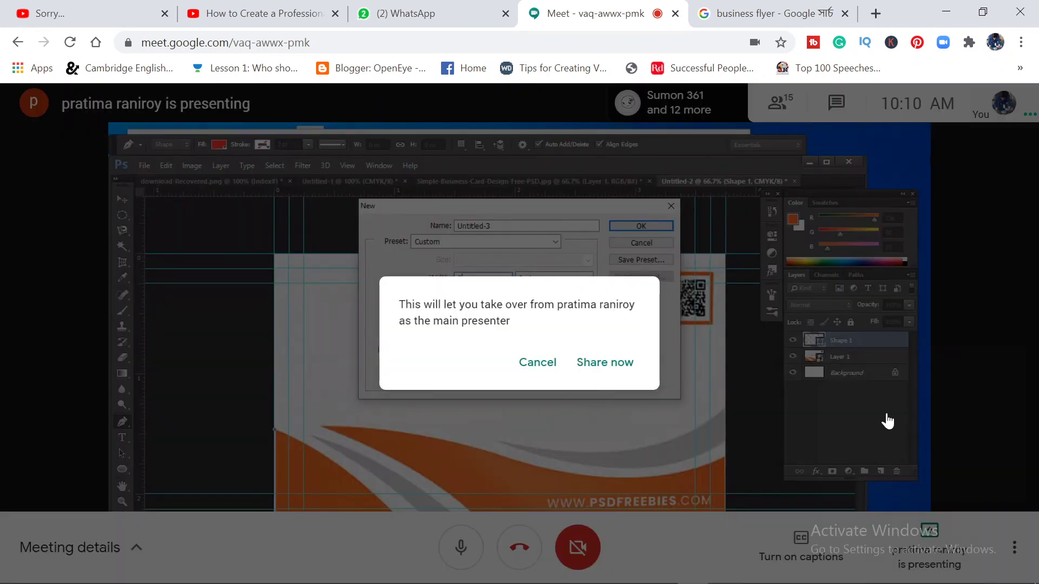
click(604, 368)
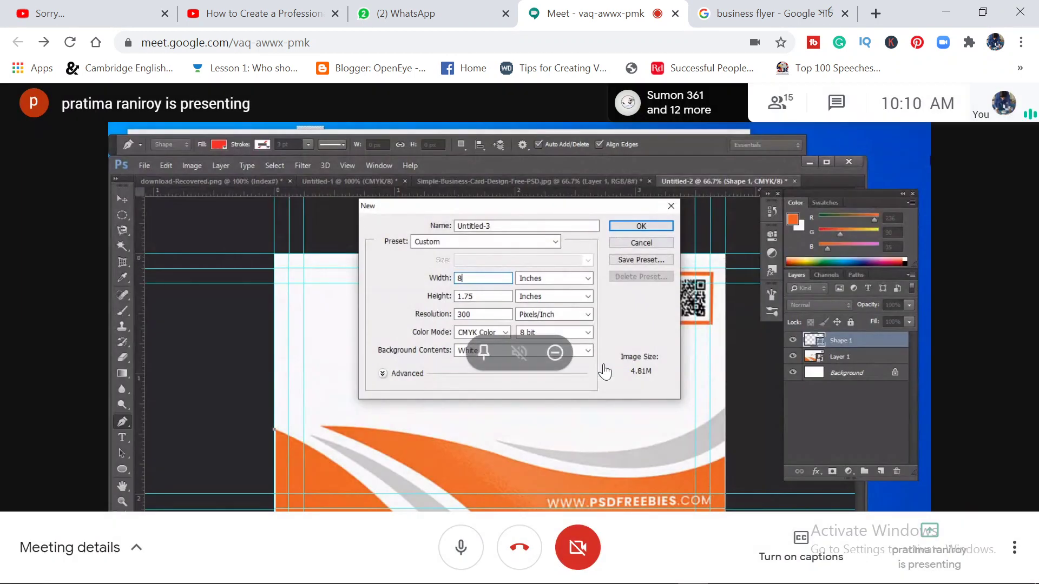
click(464, 232)
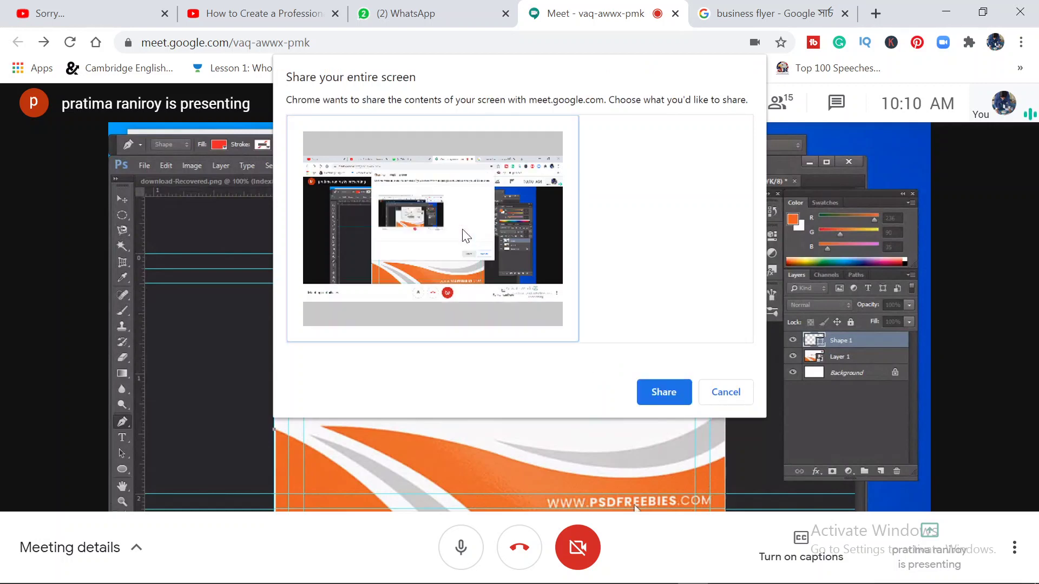
click(665, 390)
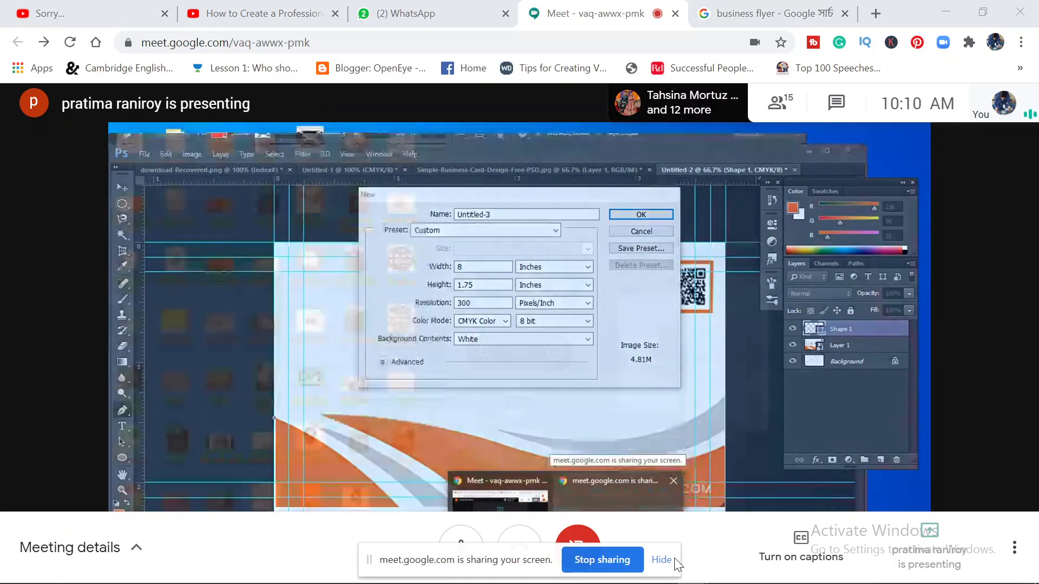
click(666, 567)
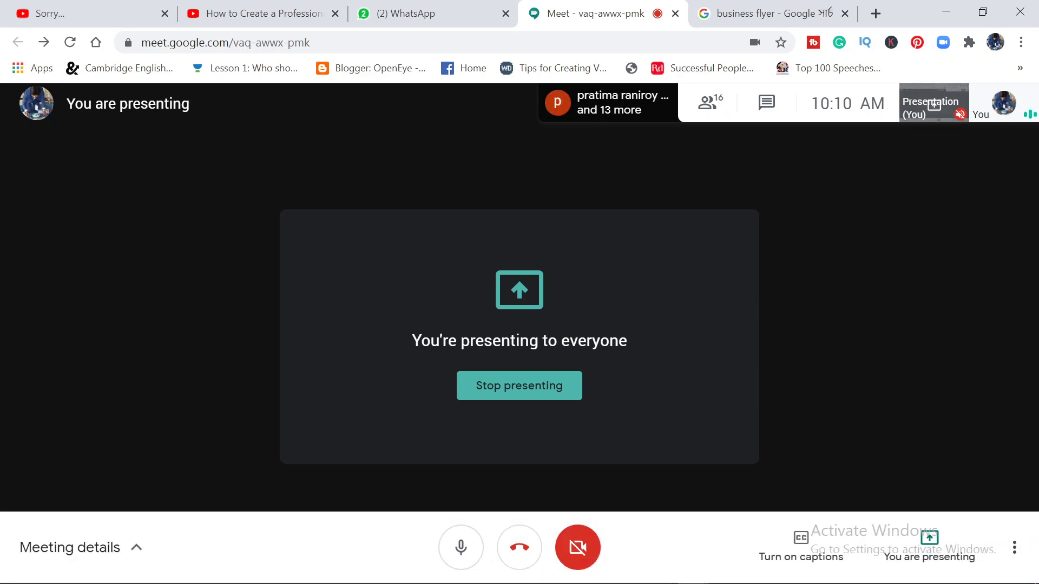
Show the business flyer image results, check the Meet view, then minimize Chrome to reveal OBS
click(726, 7)
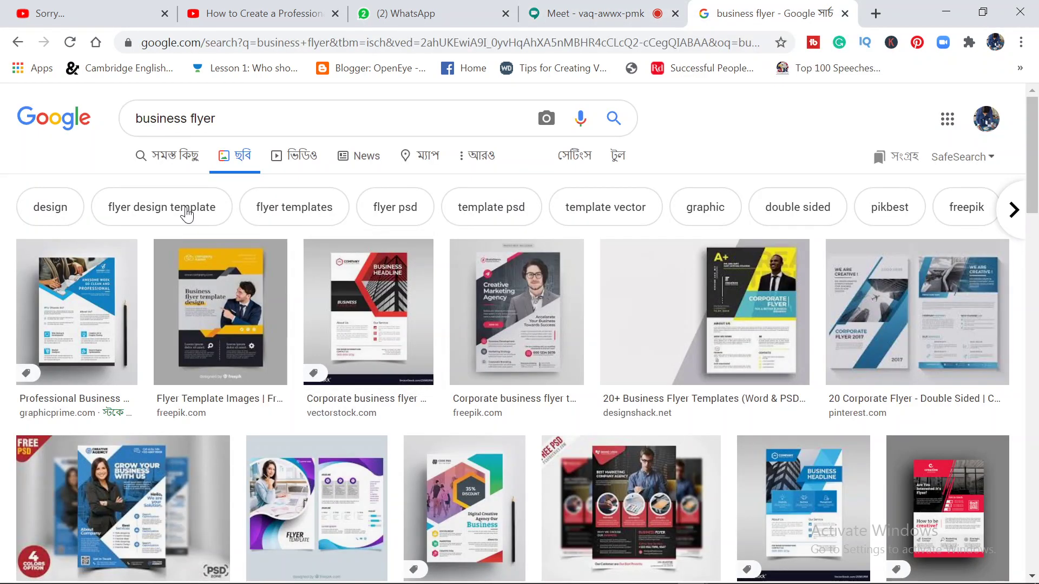
click(566, 6)
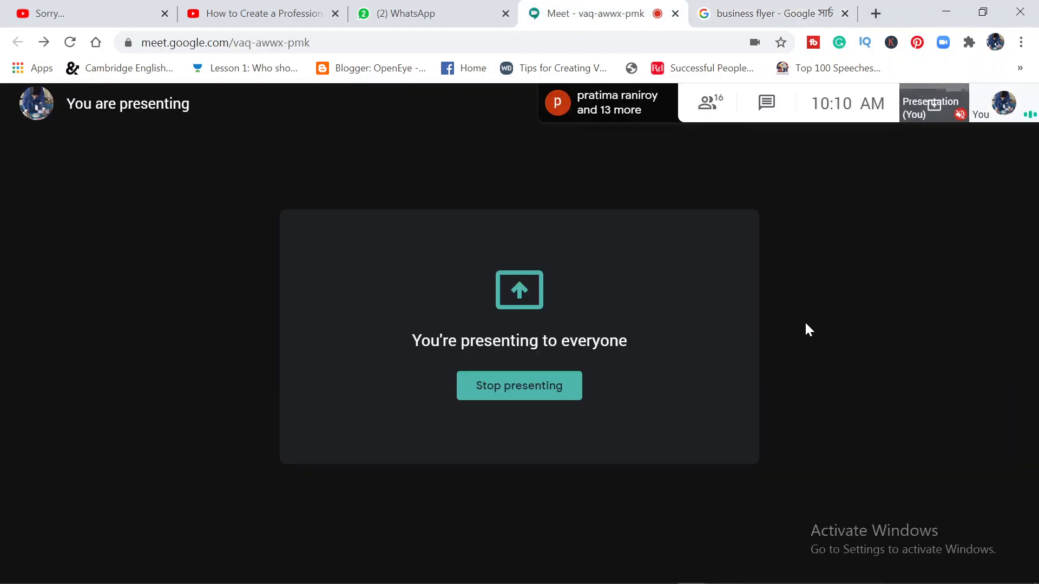
click(725, 8)
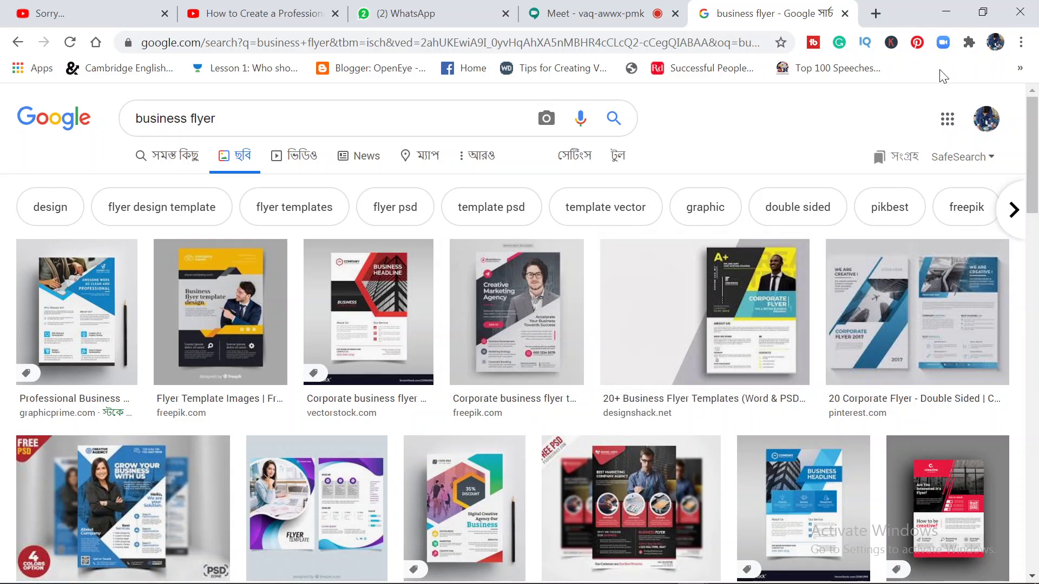
click(946, 12)
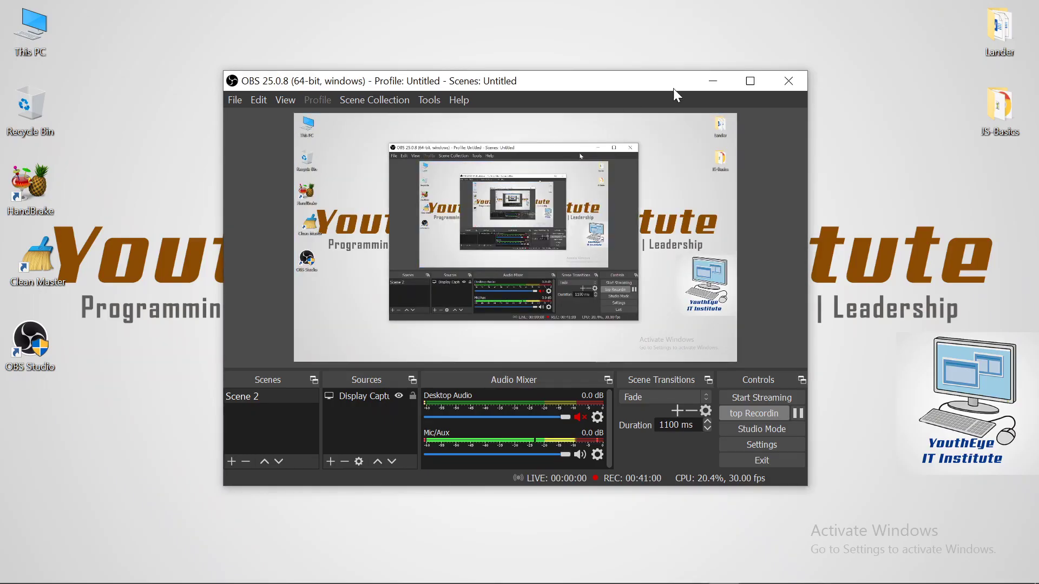
Minimize OBS and open the corporate business flyer image from the Downloads folder
click(713, 82)
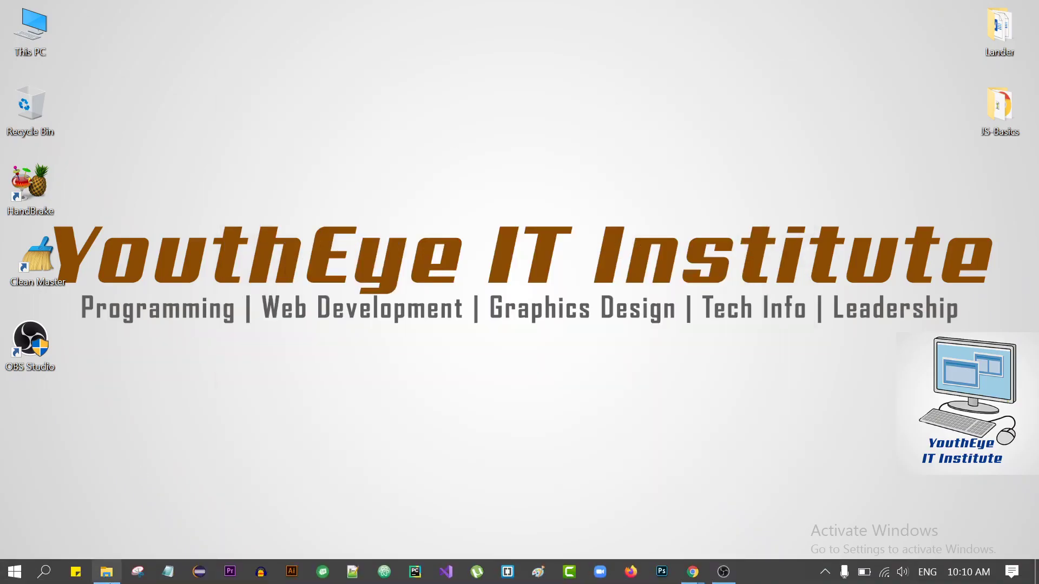
click(107, 573)
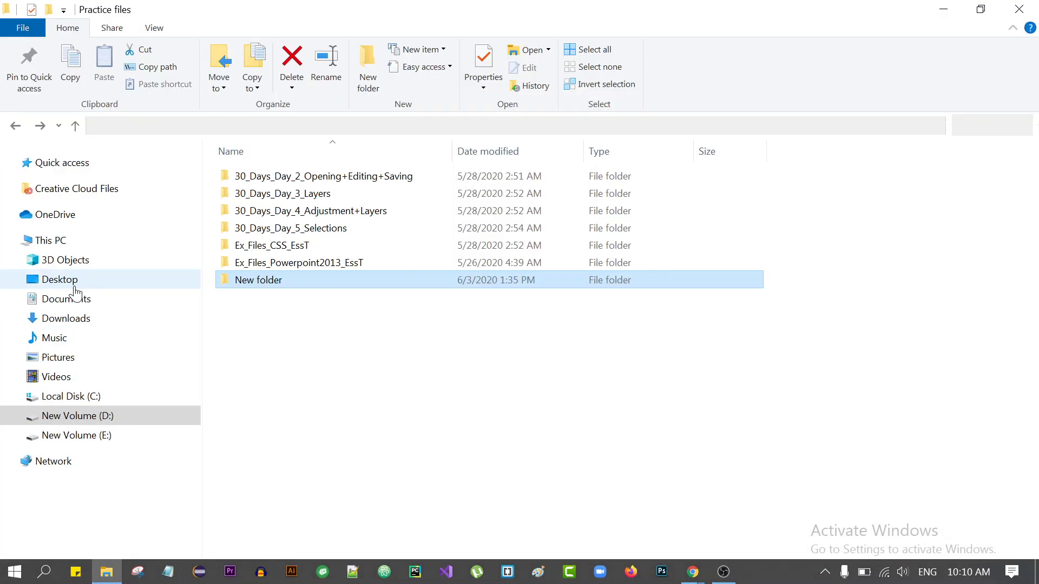
click(77, 322)
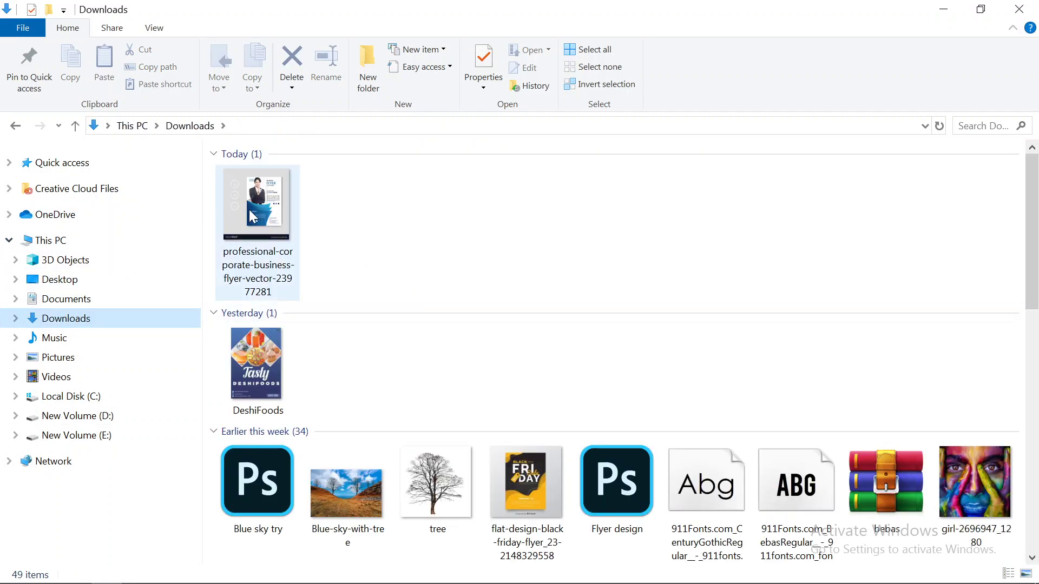
double_click(242, 190)
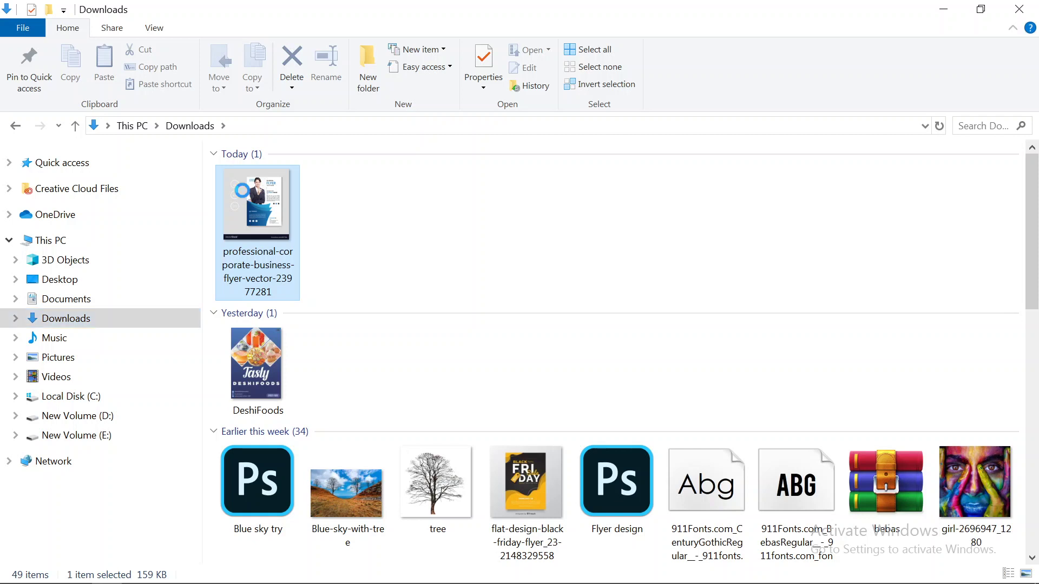
right_click(241, 190)
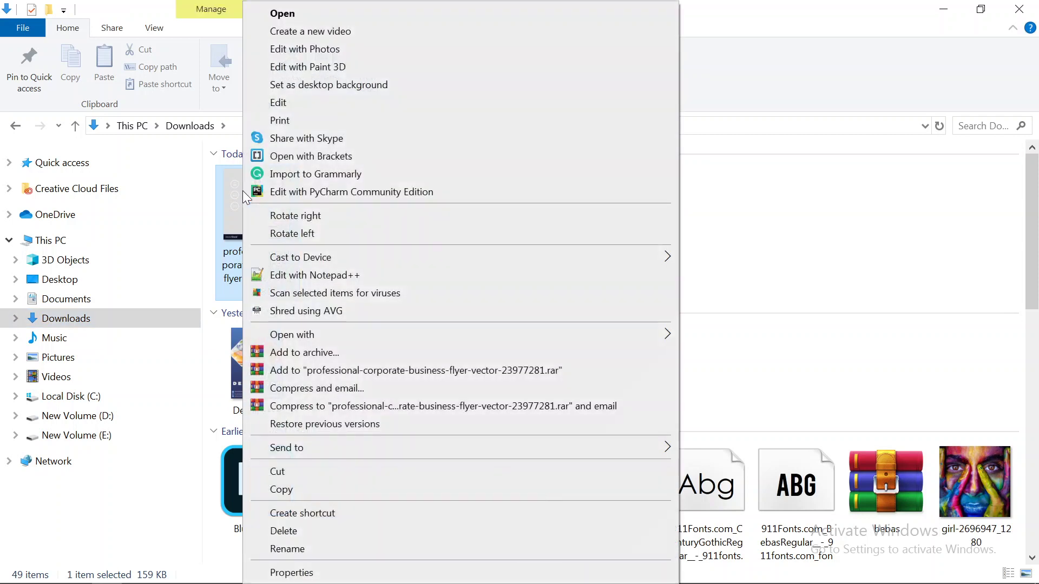
click(290, 14)
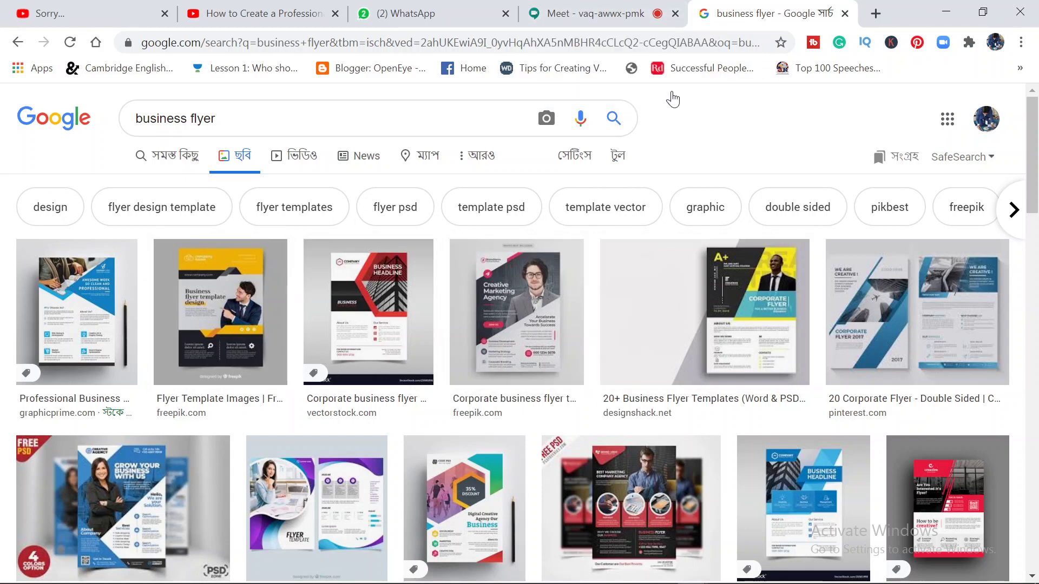
Switch between the browser tabs and scroll through the business flyer results
click(592, 8)
click(753, 7)
scroll(388, 319, down, 5)
scroll(388, 319, down, 10)
scroll(389, 320, up, 20)
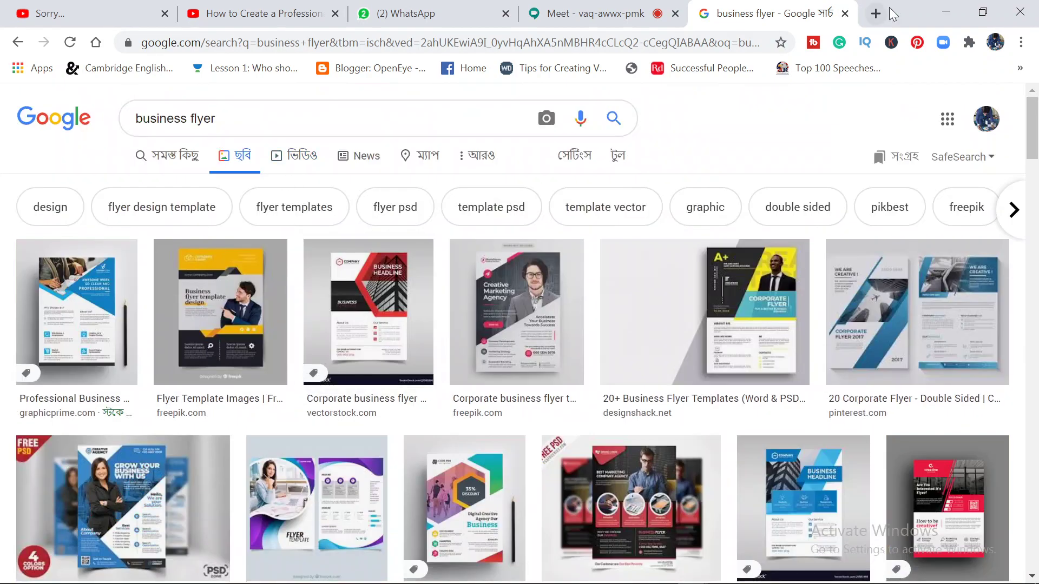
Search Google Images for 'corporate flyer' in a new tab
click(876, 14)
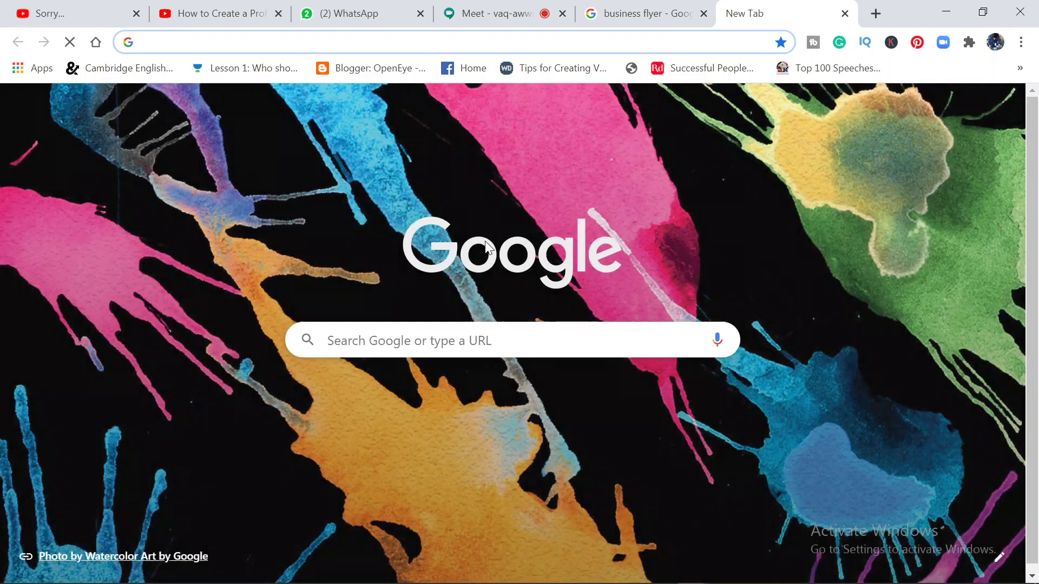
click(515, 339)
text(co)
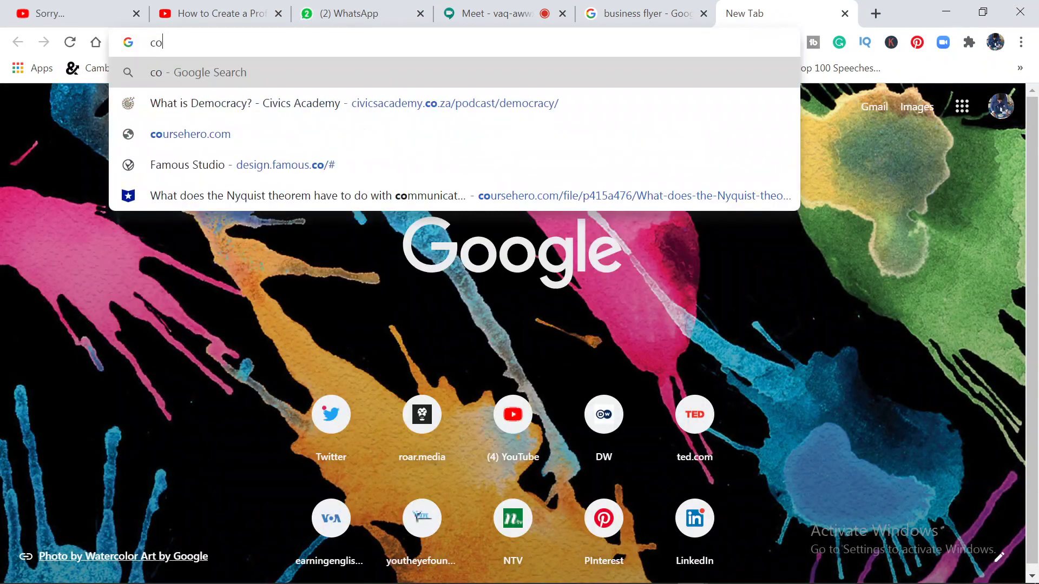
text(r[porate)
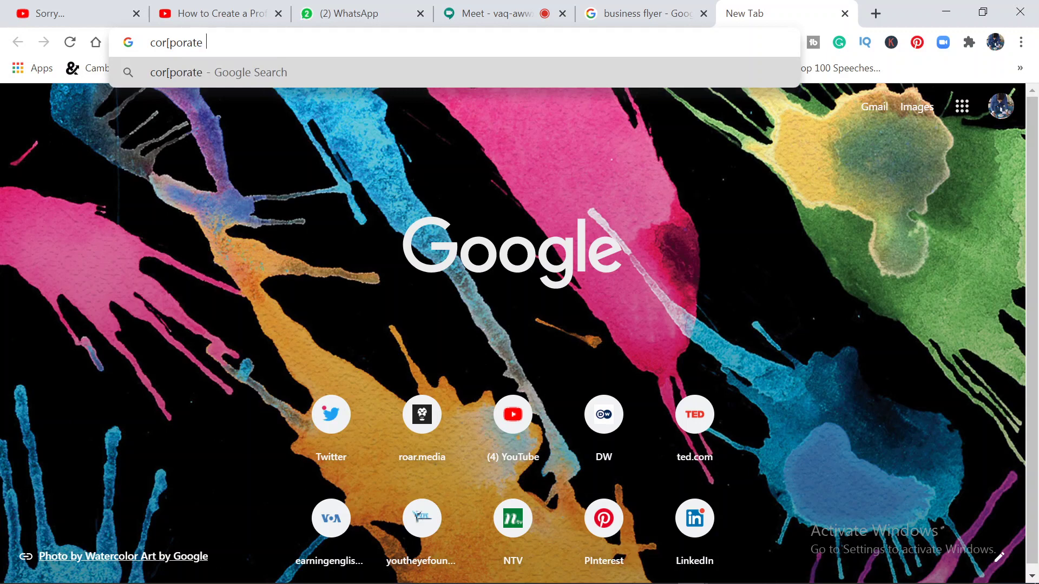
text( flyer)
key(Return)
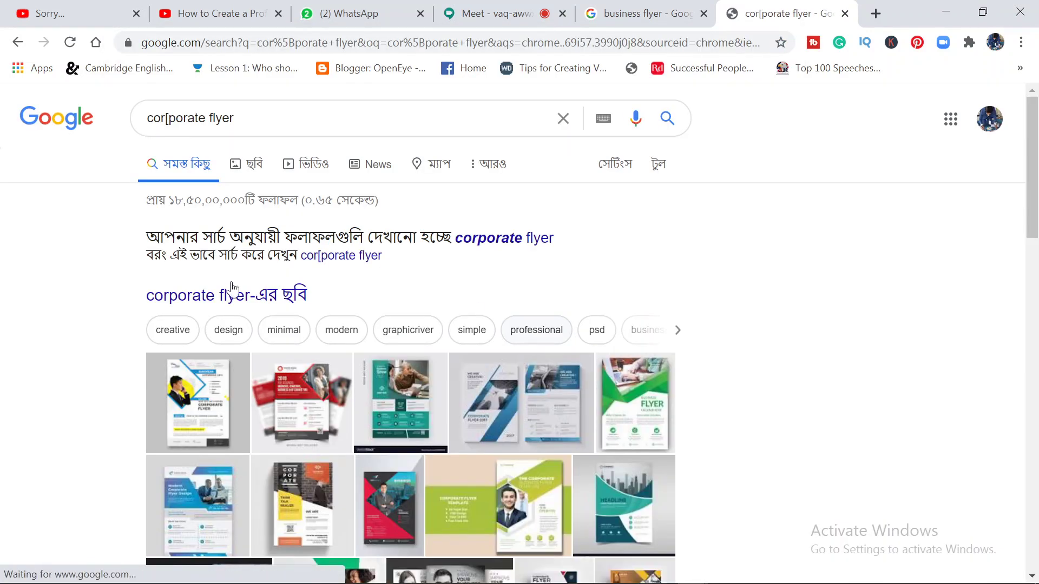
click(248, 172)
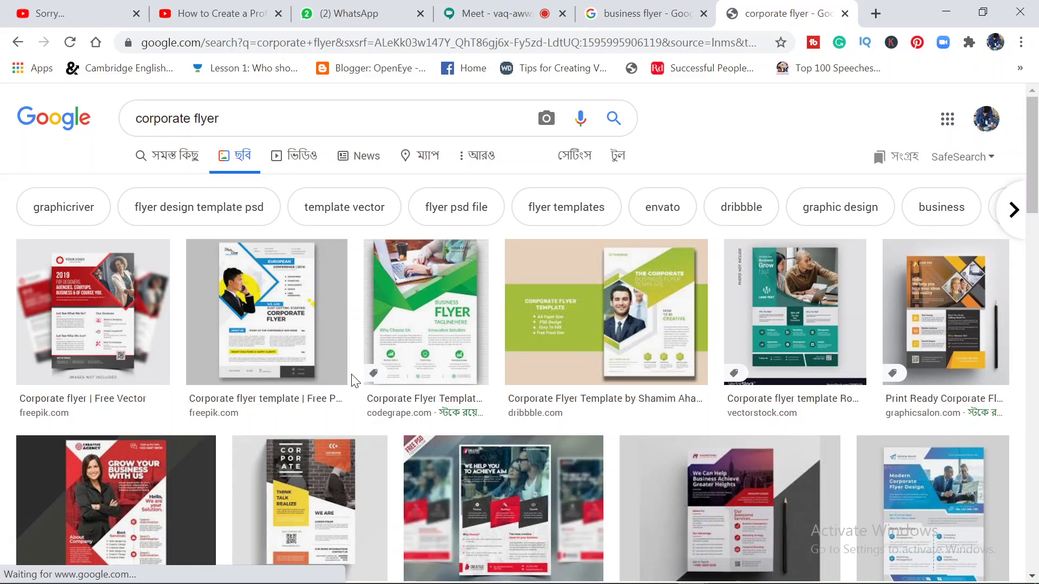
Scroll the corporate flyer results and preview the teal vectorstock.com flyer template
scroll(353, 376, down, 2)
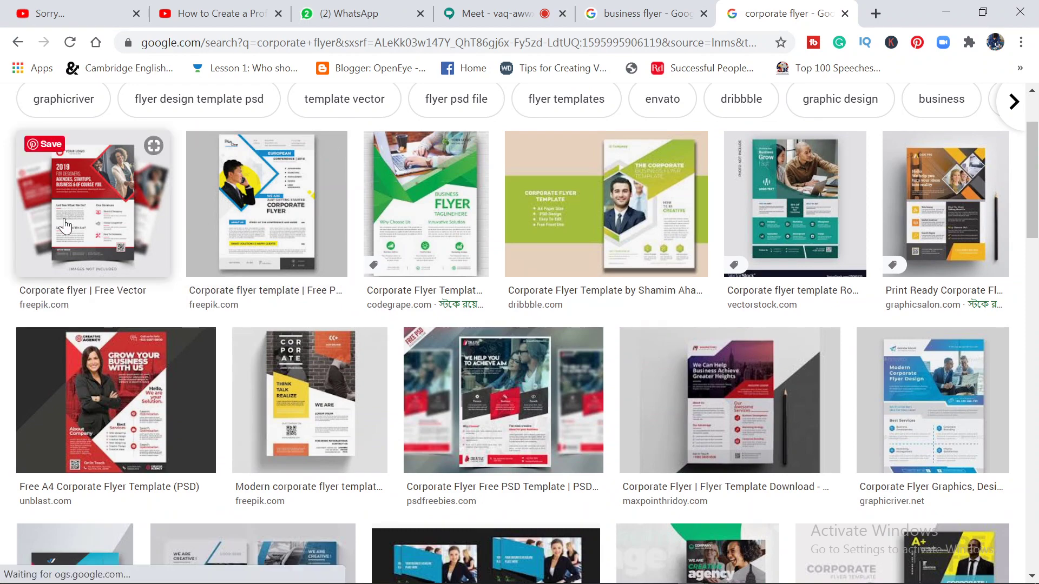
mouse_move(92, 312)
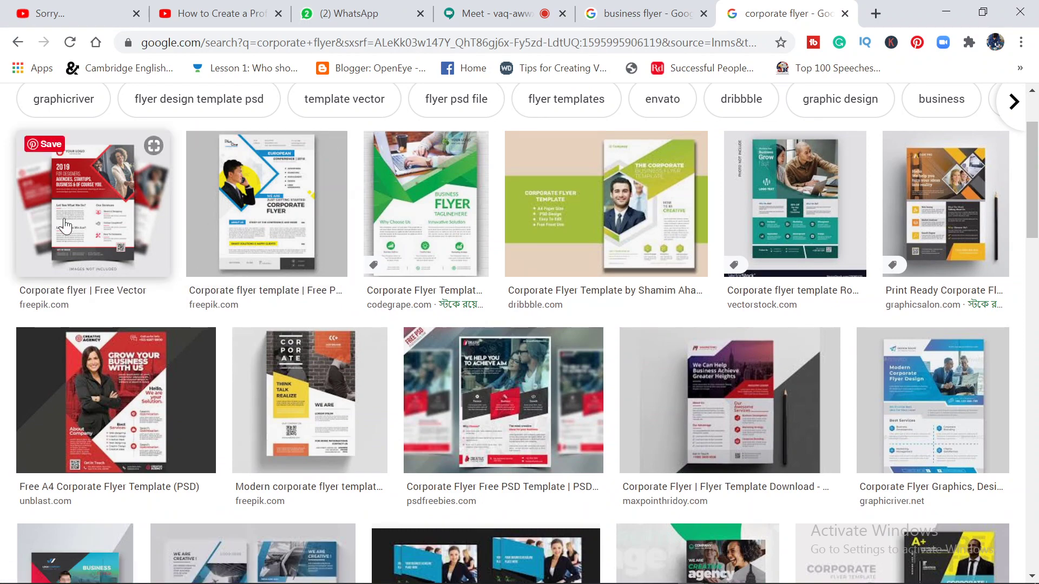
scroll(649, 373, down, 7)
scroll(671, 388, up, 9)
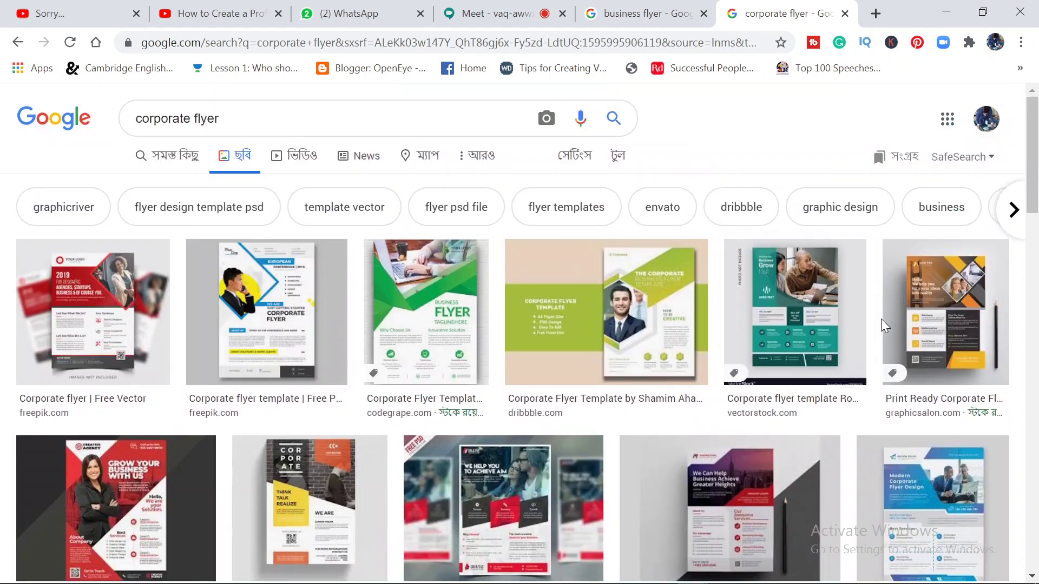
scroll(885, 325, down, 2)
mouse_move(794, 204)
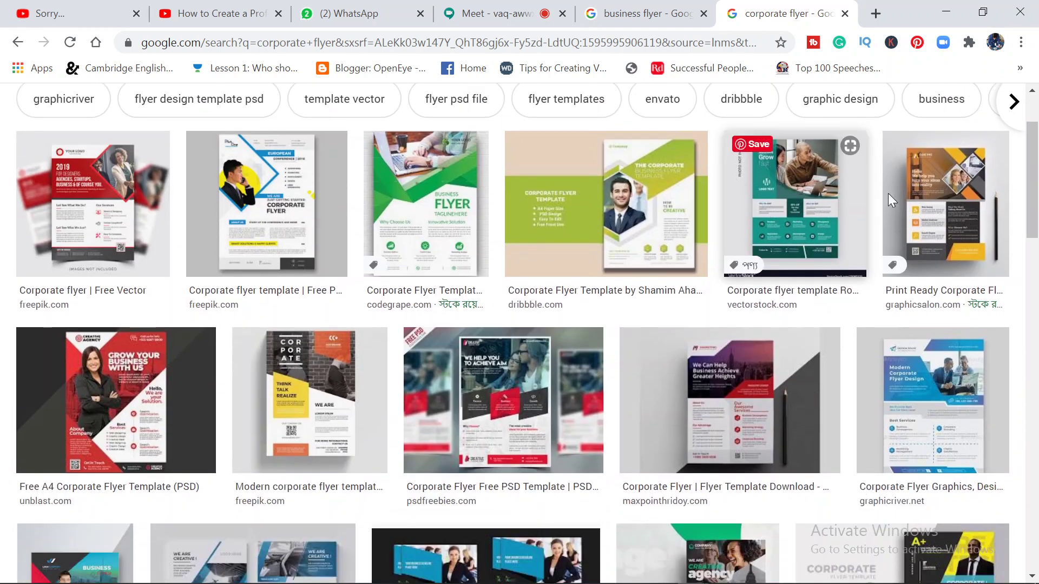
click(828, 213)
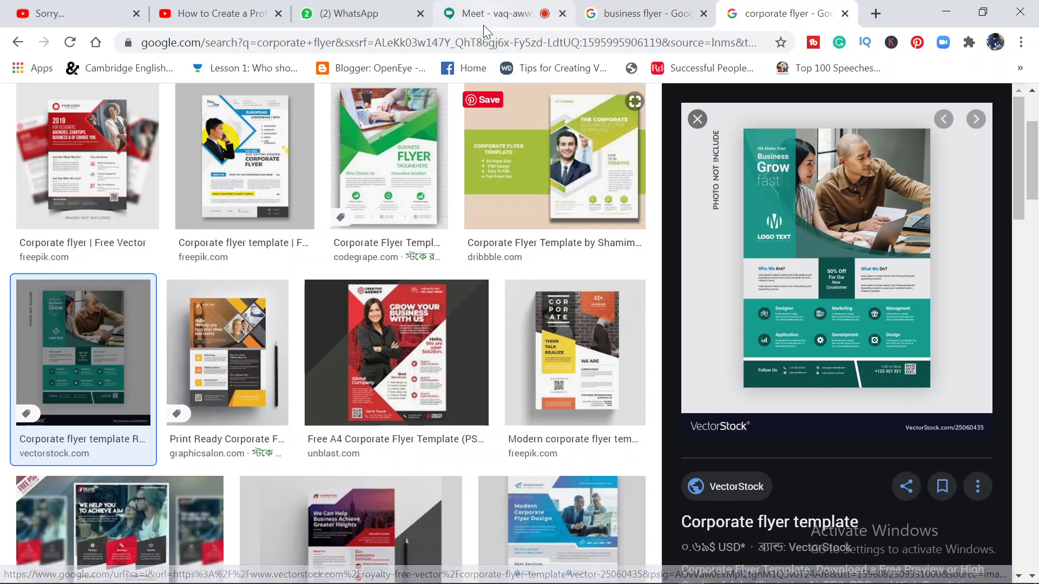
Back on the business flyer results, preview the Freepik photo flyer, then the orange Vecteezy minimalist flyer
click(653, 10)
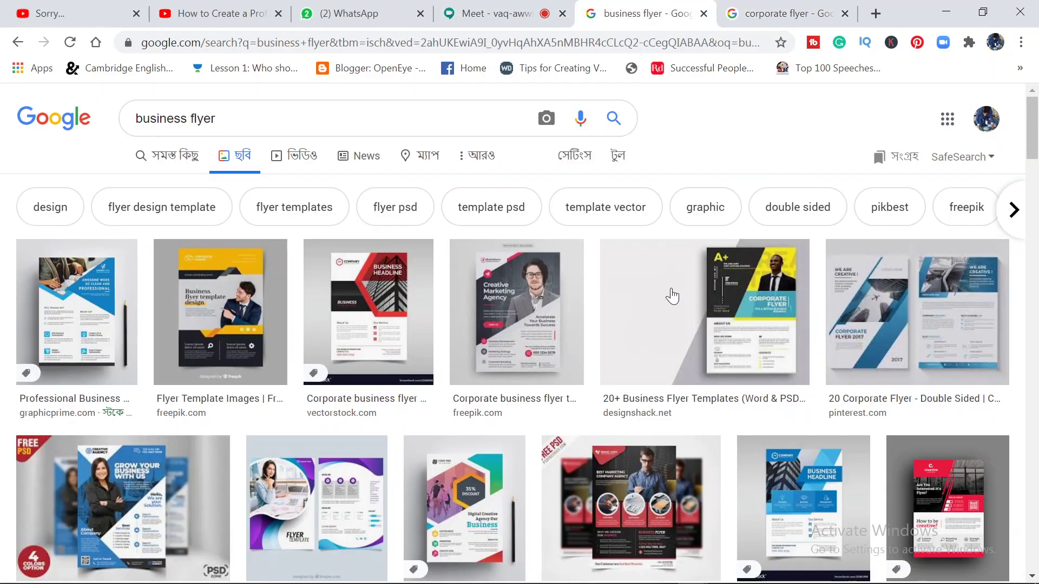
scroll(668, 295, down, 10)
scroll(666, 297, down, 4)
scroll(665, 297, down, 3)
scroll(664, 296, down, 3)
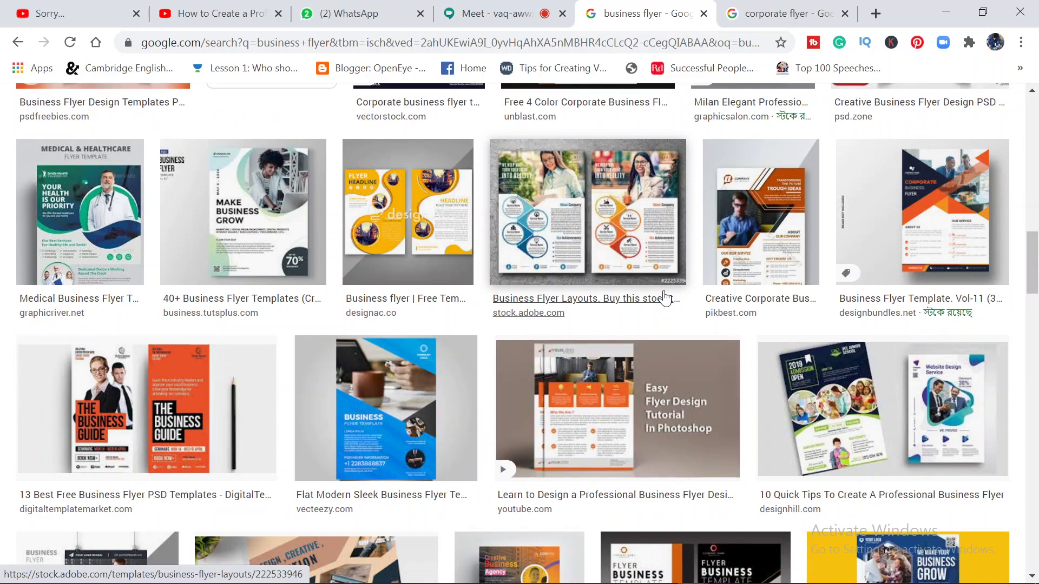
scroll(664, 297, down, 6)
scroll(239, 397, up, 6)
mouse_move(694, 558)
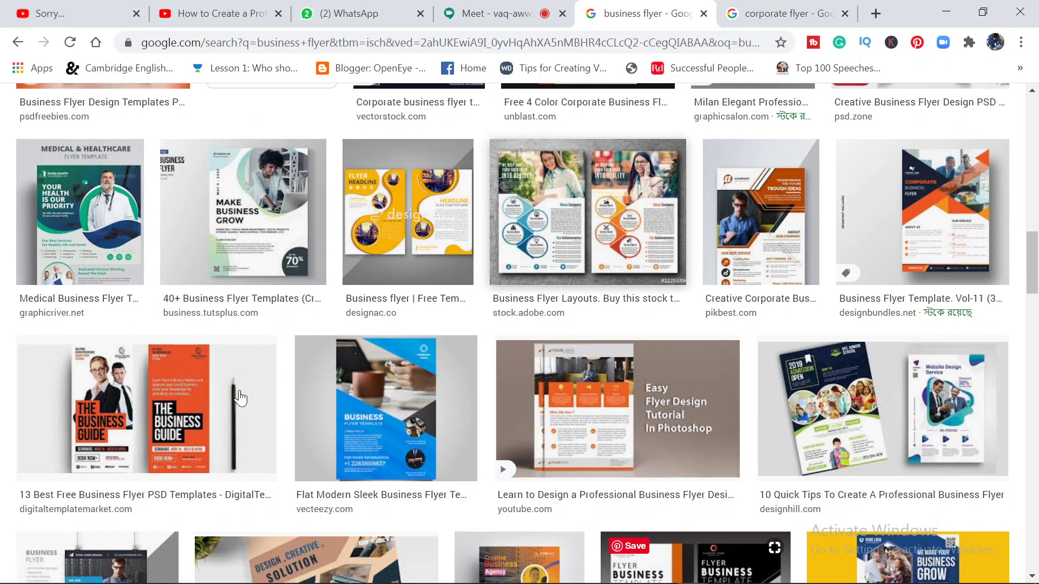
scroll(243, 382, down, 6)
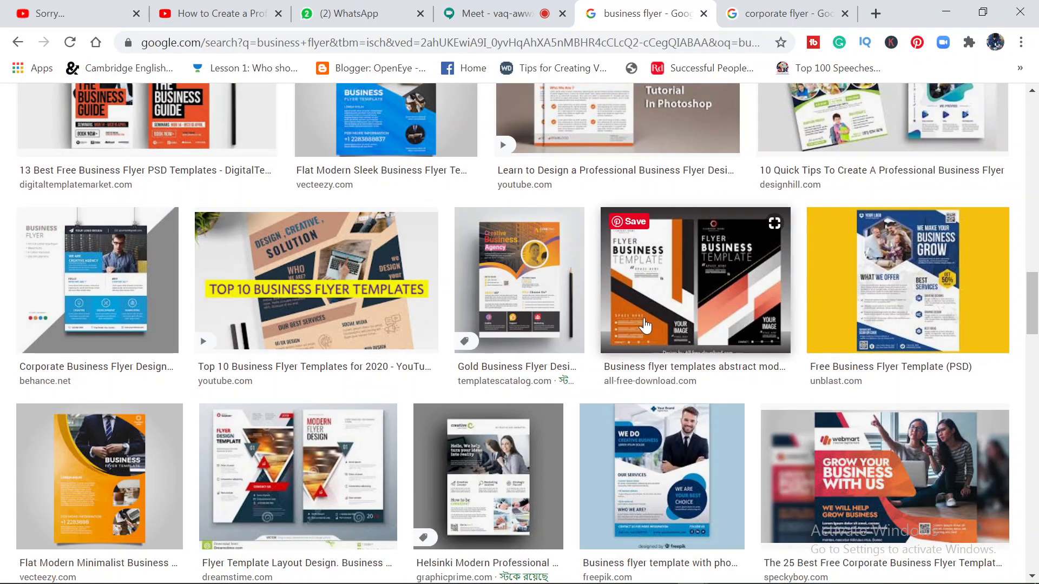
scroll(644, 324, down, 2)
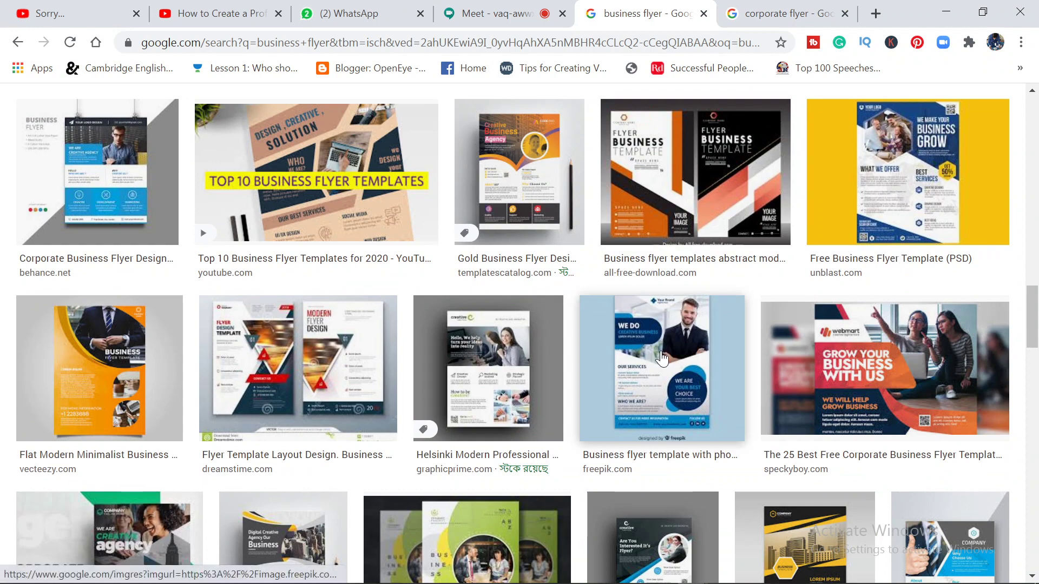
click(661, 357)
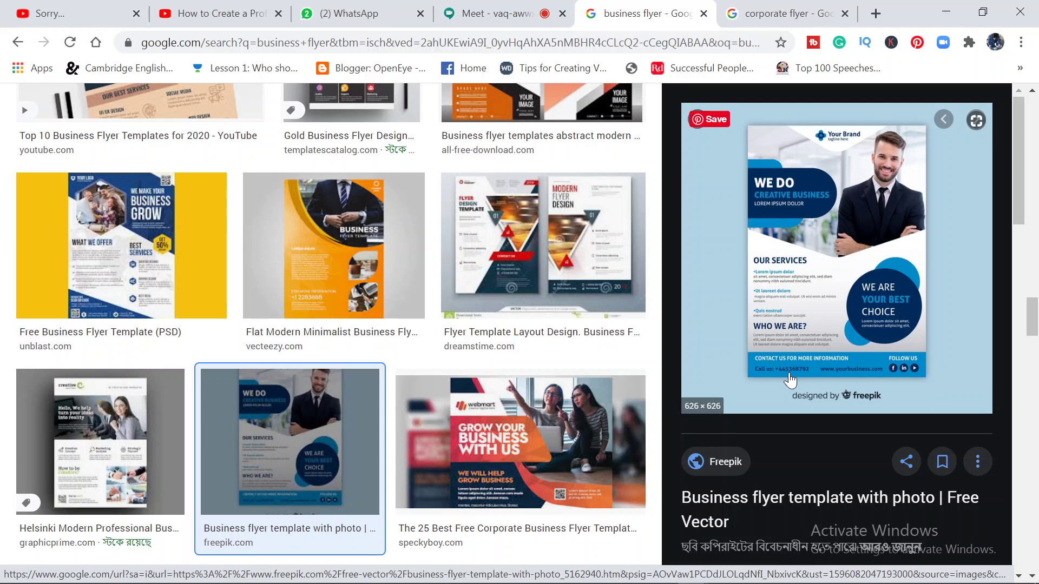
click(328, 257)
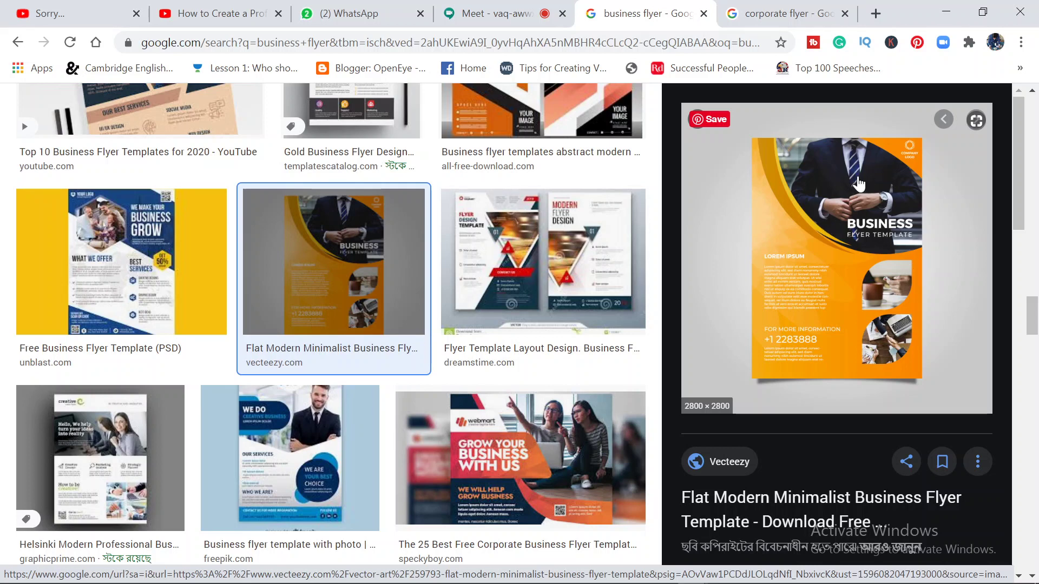
click(946, 12)
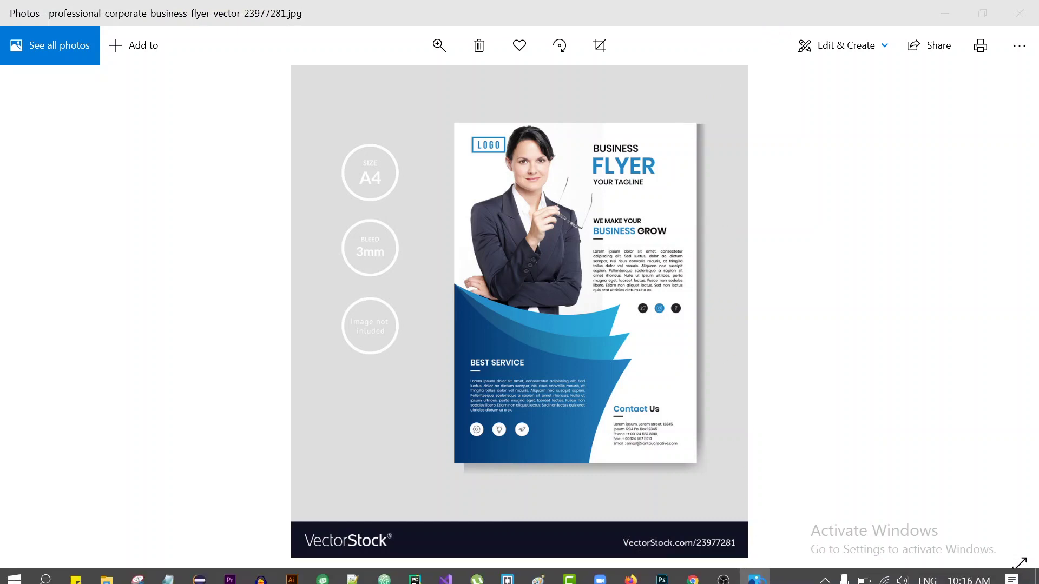
Bring Chrome back to the Google Meet tab and scroll the participant list of 16 people
click(604, 487)
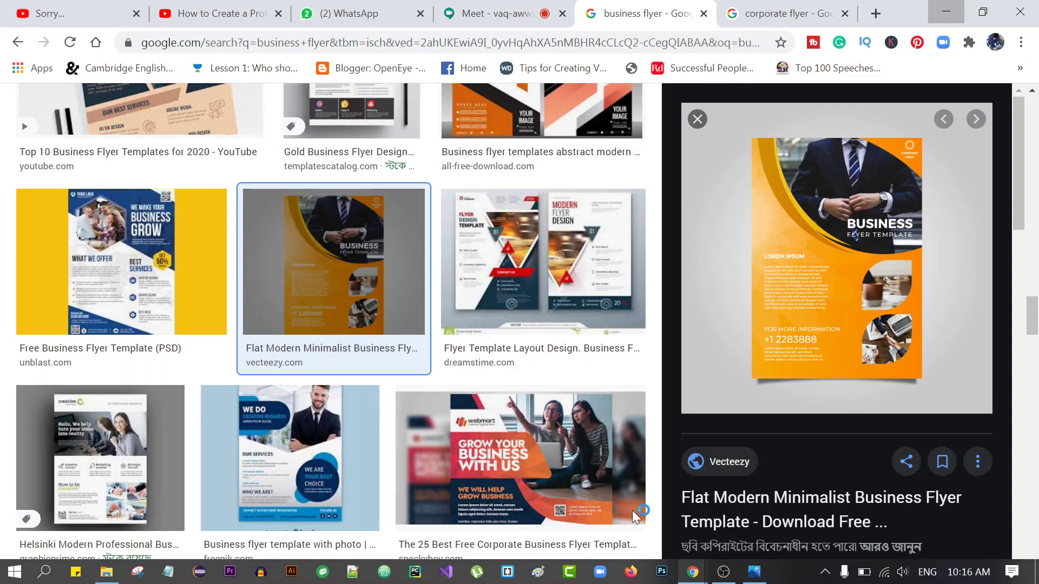
click(518, 8)
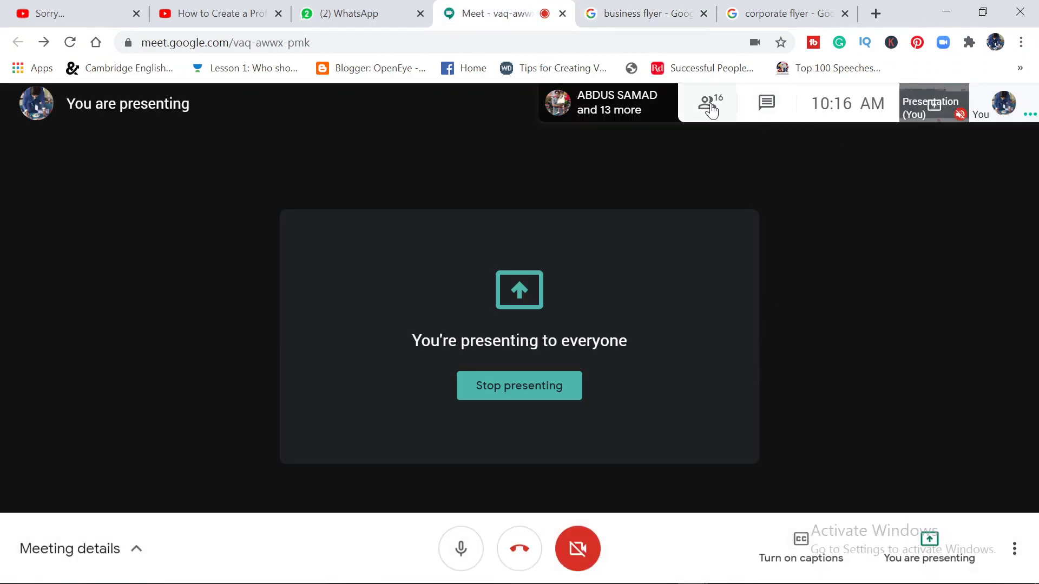
click(710, 108)
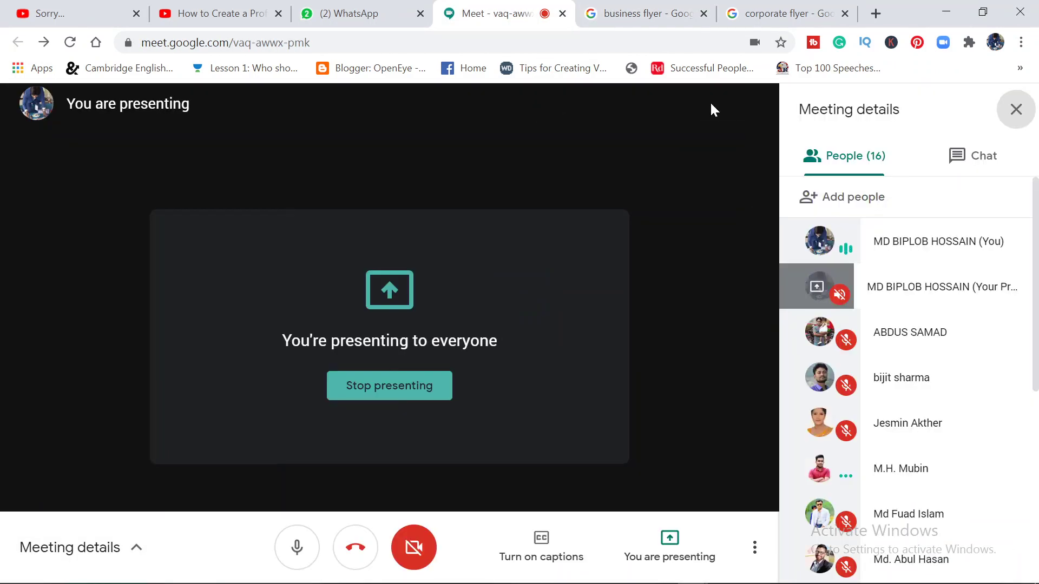
scroll(793, 399, down, 5)
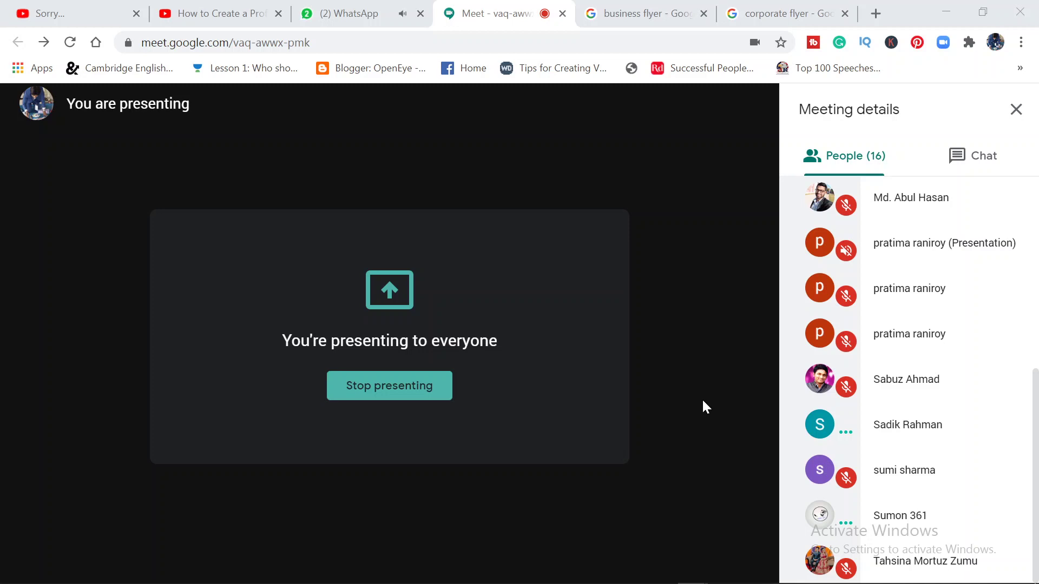
Switch to the WhatsApp tab with the MouloviBazar-13-GD26 group conversation
click(380, 10)
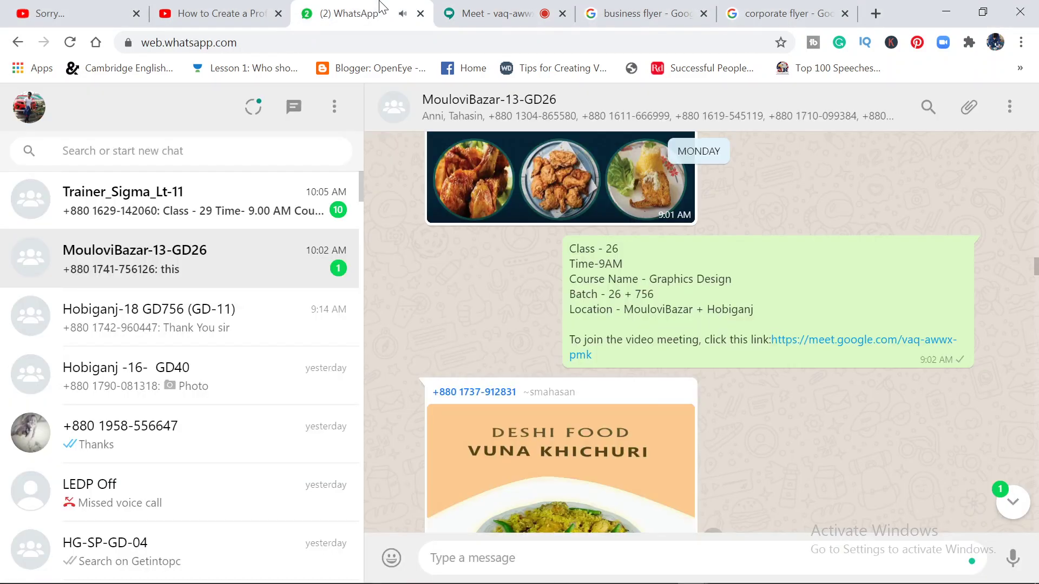
click(489, 14)
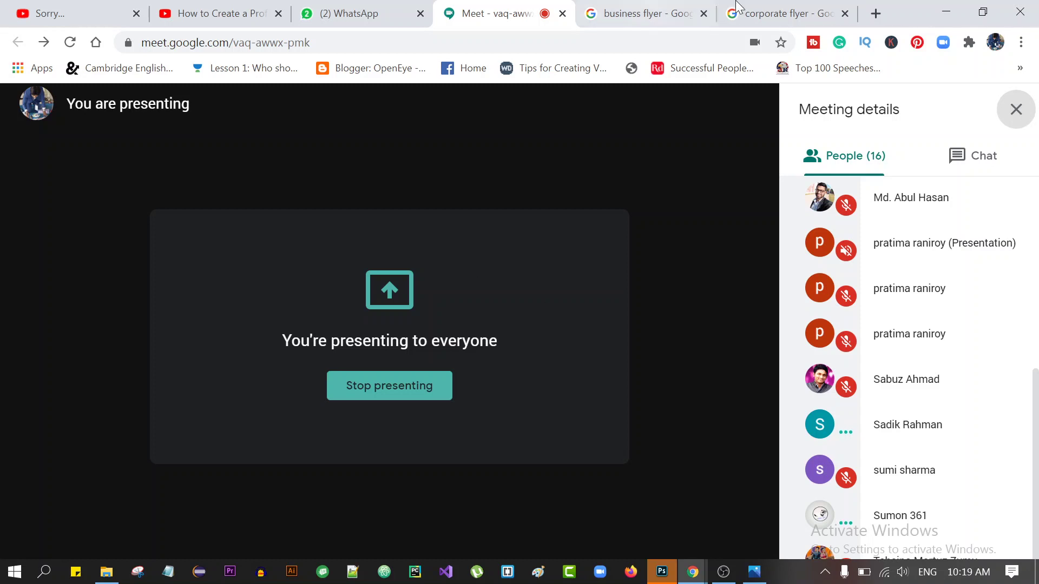
Search 'coloors' in a new tab and open the Coolors homepage from the results
click(876, 13)
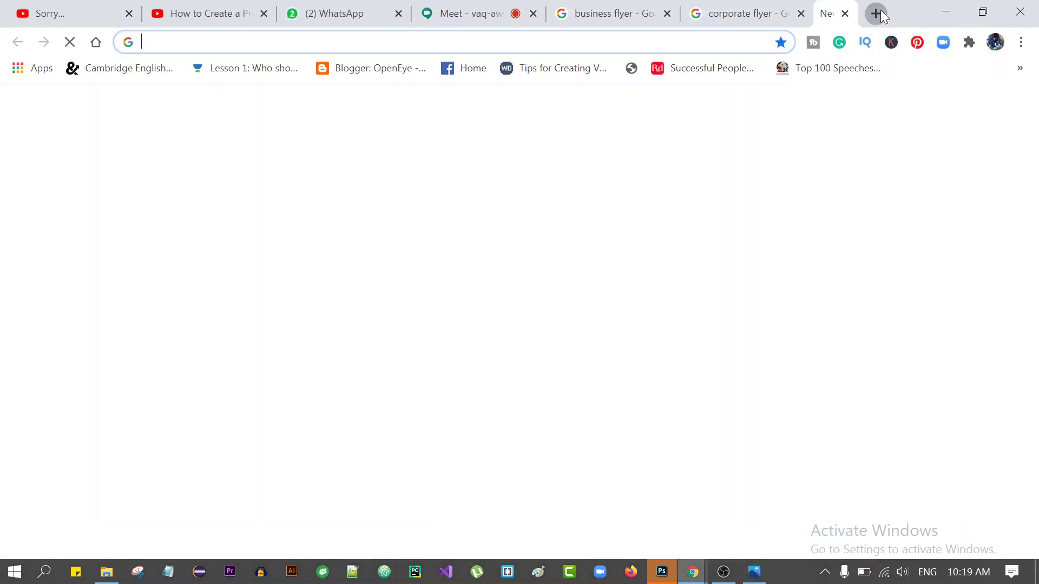
click(600, 43)
text(coloo)
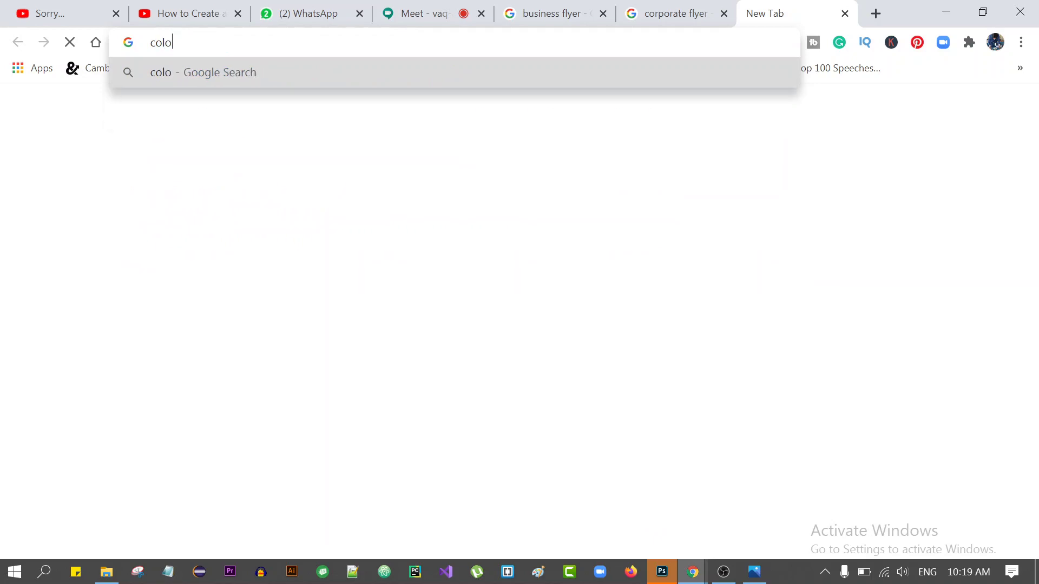
text(rs)
key(Return)
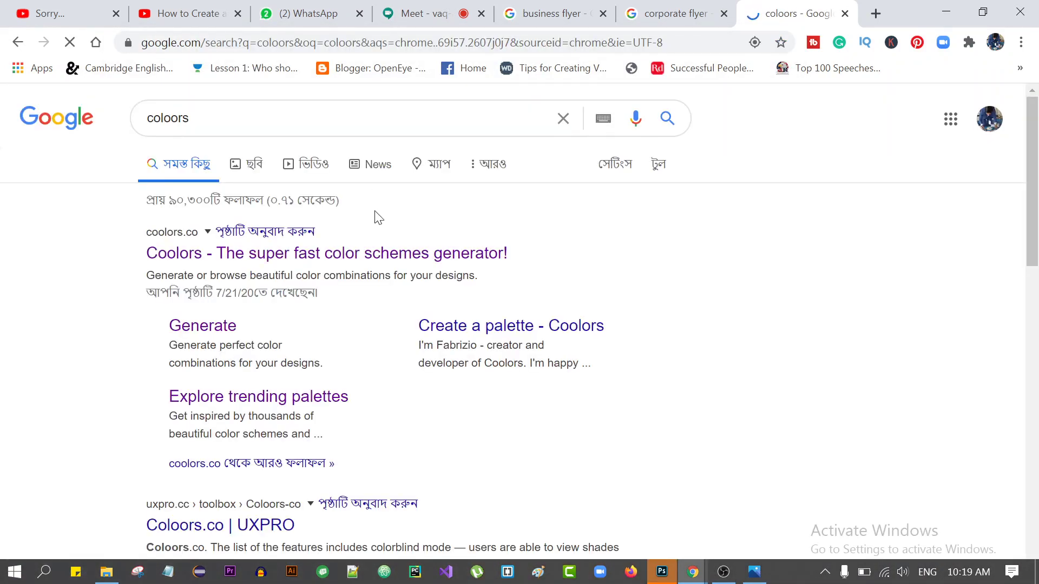
click(392, 264)
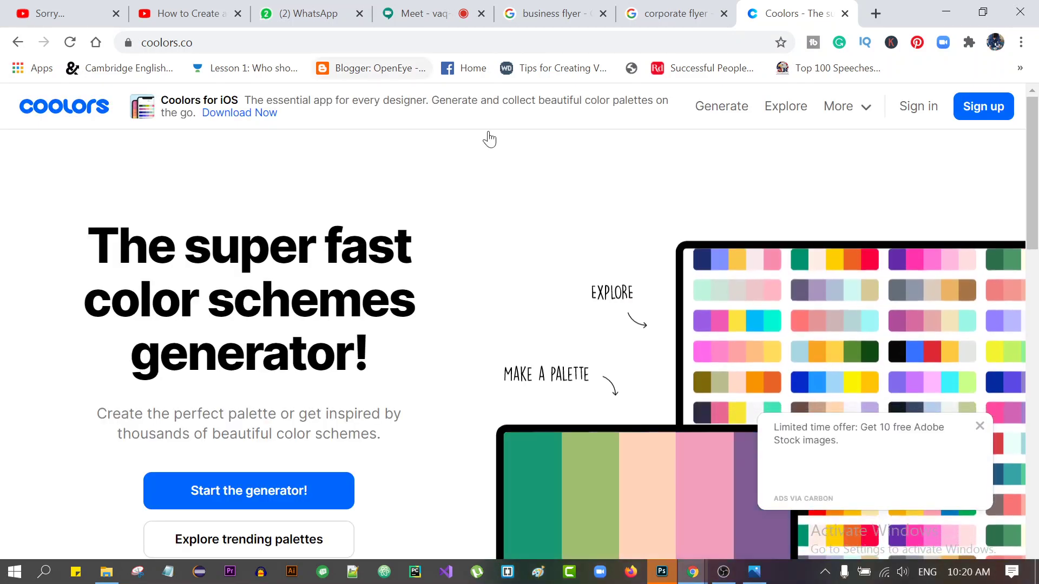
Open the Coolors trending palettes and search 'most used flyer fonts' in a new tab
click(781, 107)
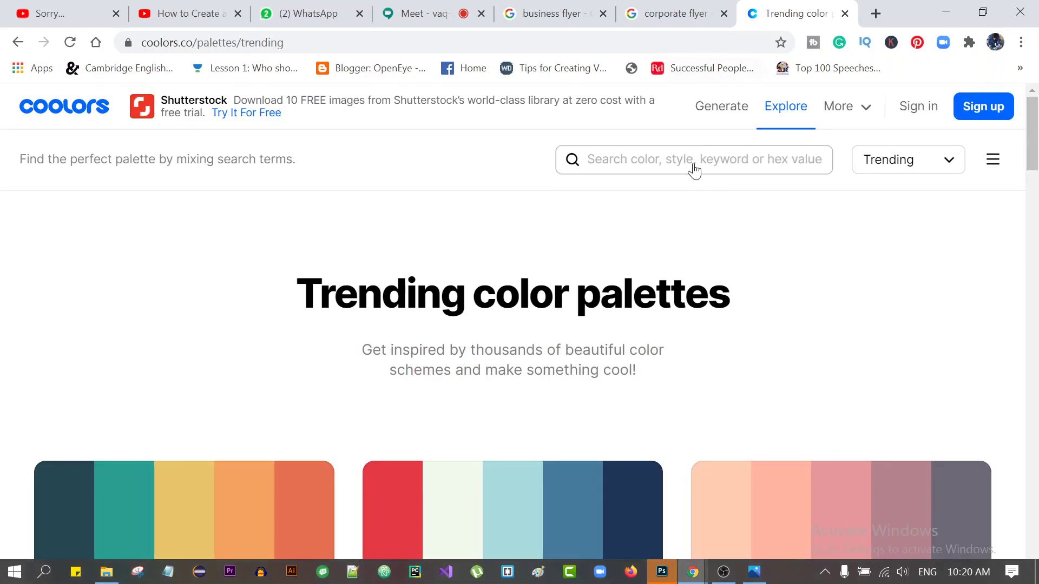
click(875, 13)
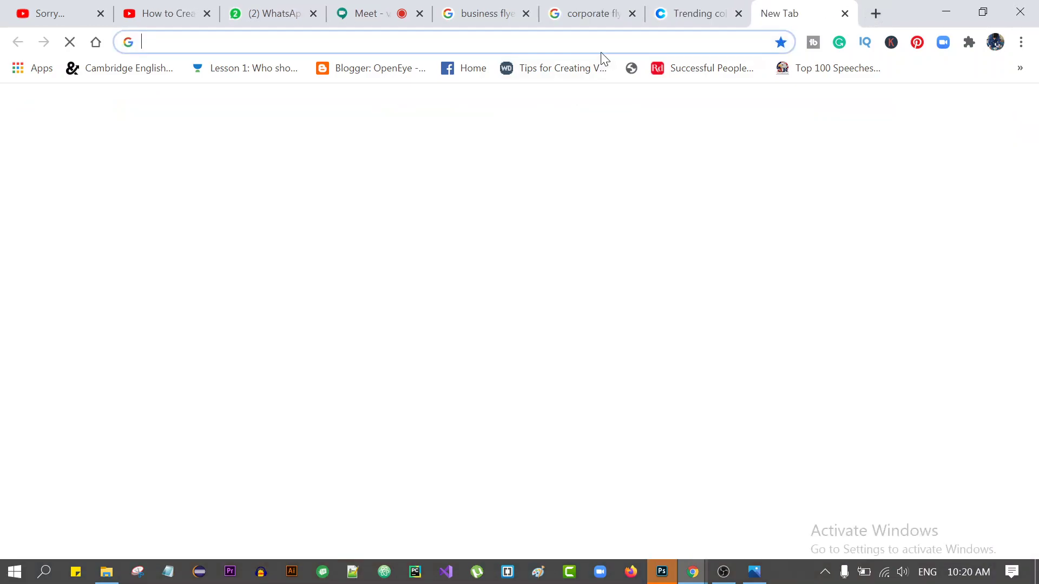
click(603, 42)
text(mos)
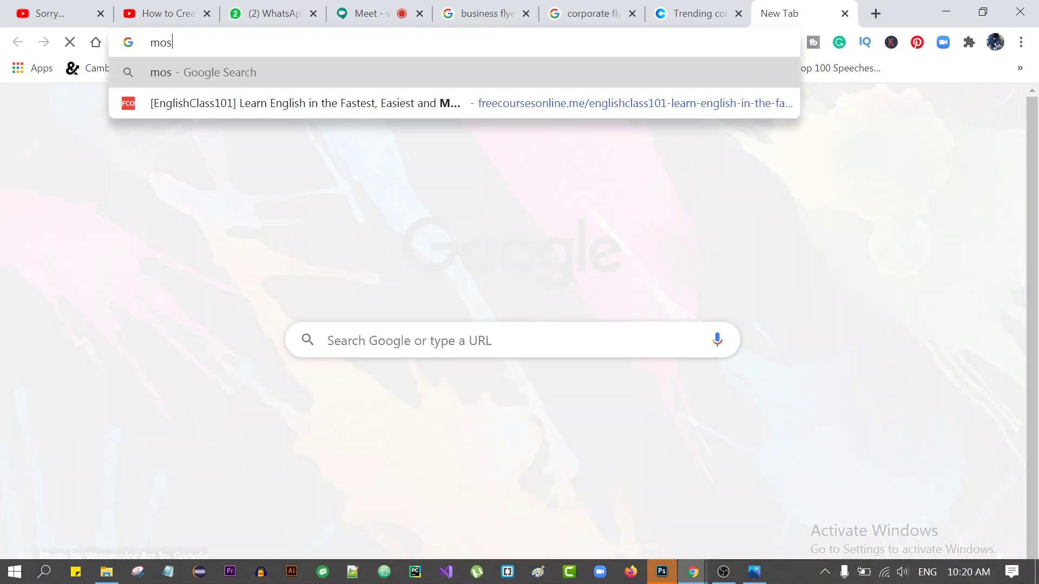
text(t used)
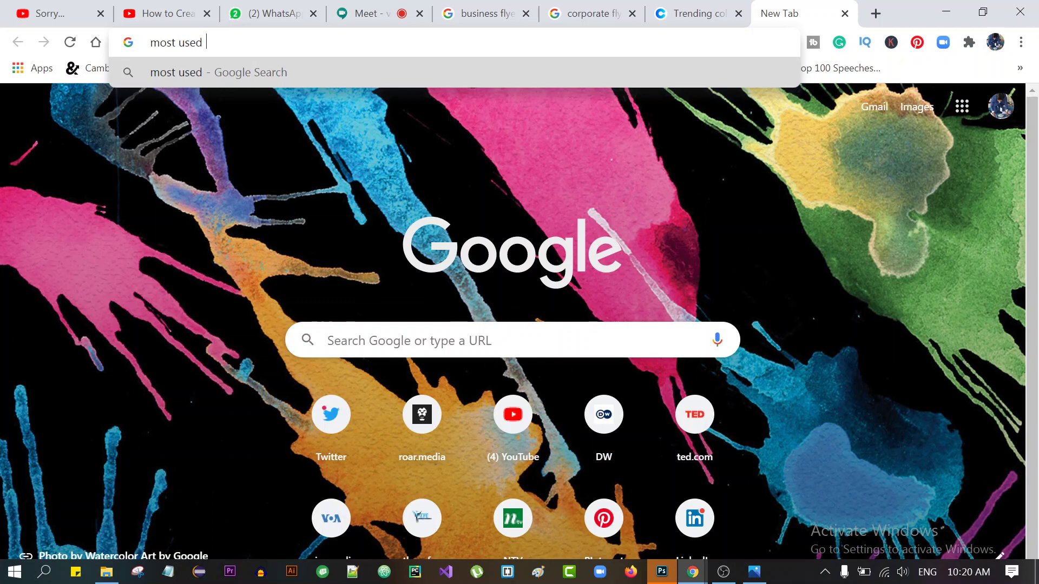
text( flyer fo)
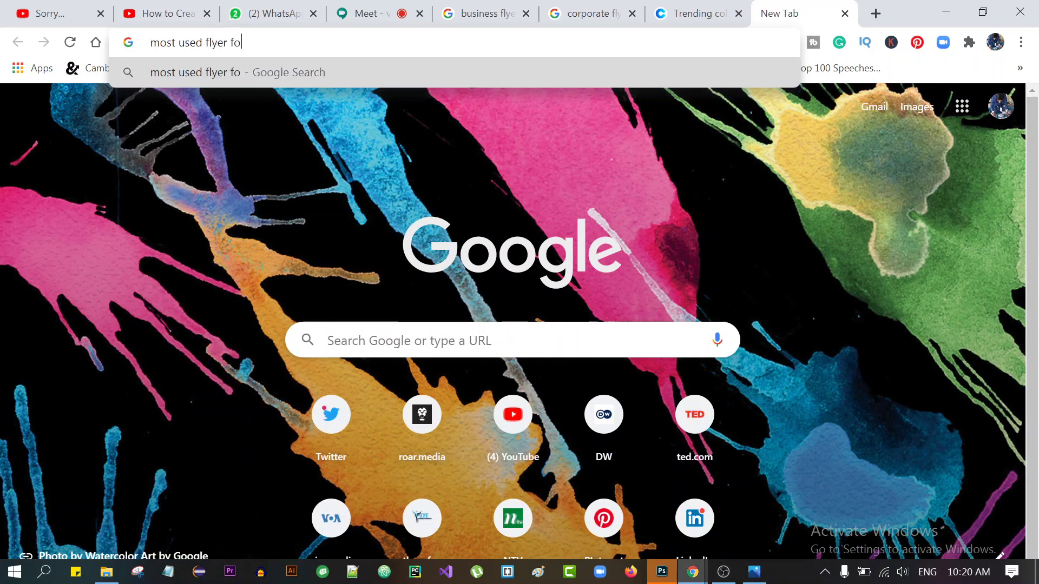
text(nts)
key(Return)
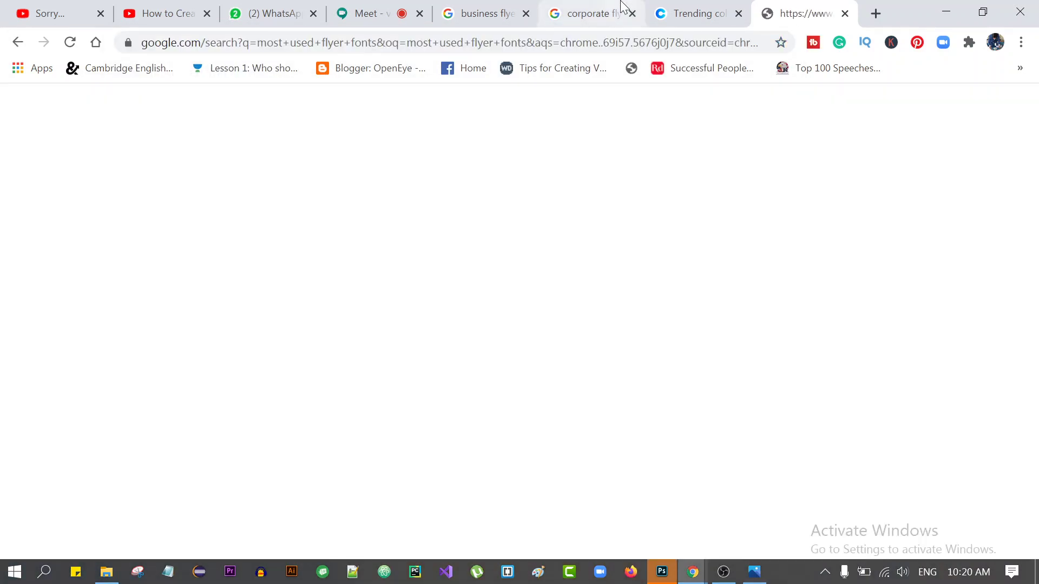
Return to the Coolors trending palettes and scroll through them
click(681, 9)
scroll(572, 326, down, 4)
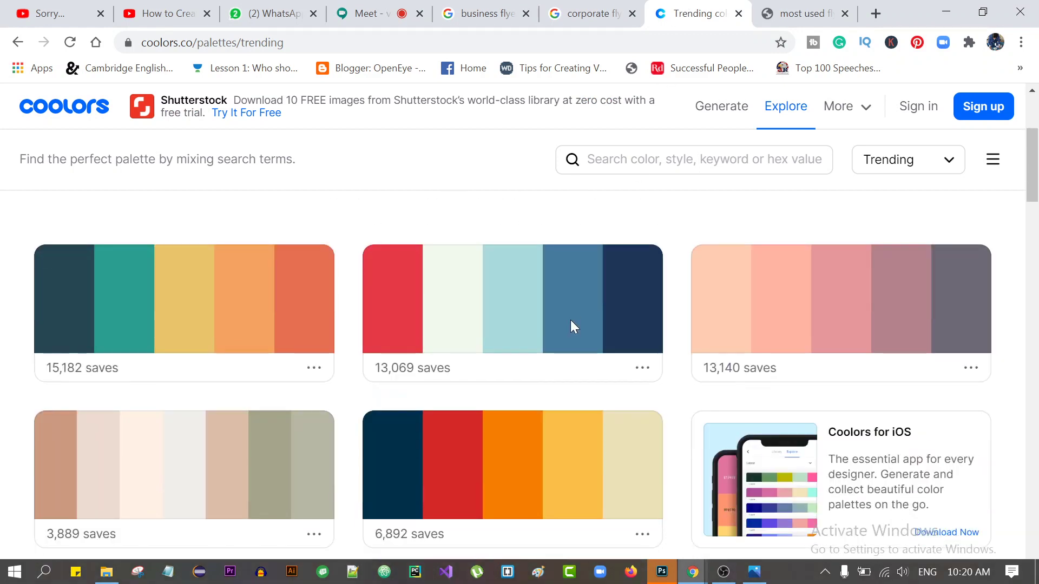
scroll(638, 397, up, 2)
scroll(472, 352, up, 2)
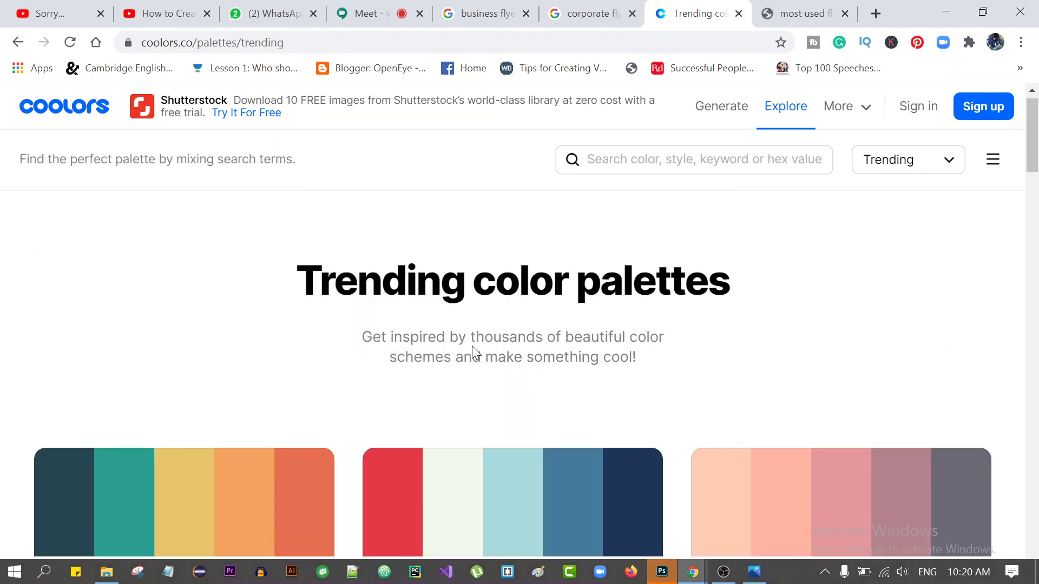
scroll(472, 352, down, 4)
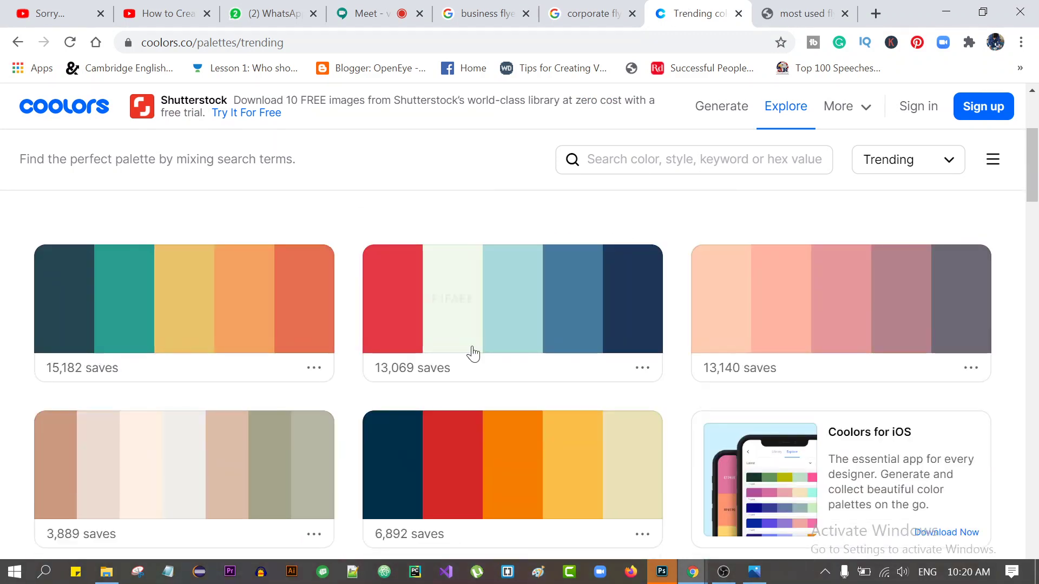
scroll(472, 353, up, 4)
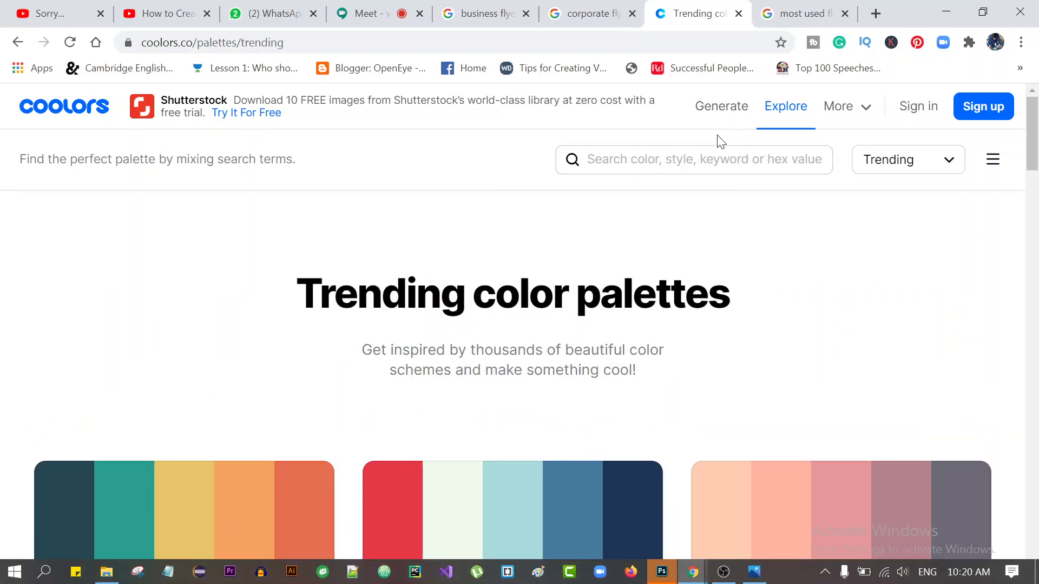
scroll(720, 315, down, 2)
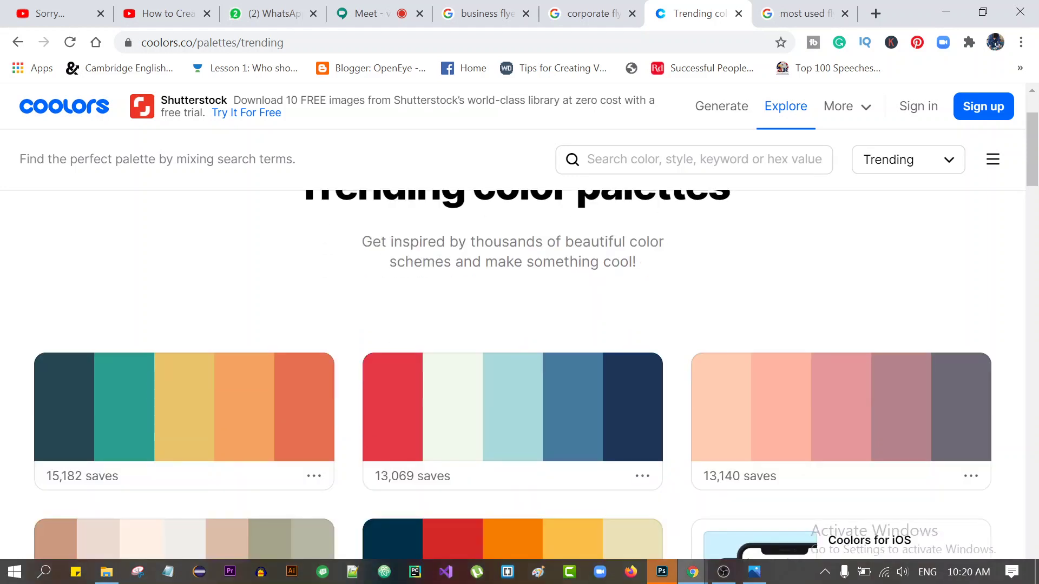
scroll(720, 314, down, 7)
scroll(720, 315, up, 4)
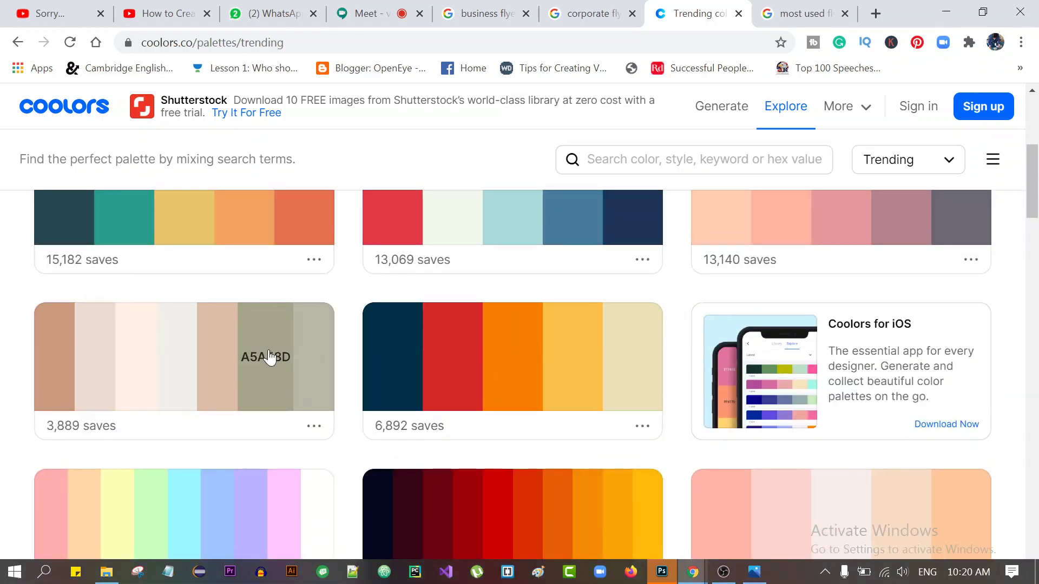
scroll(266, 354, up, 2)
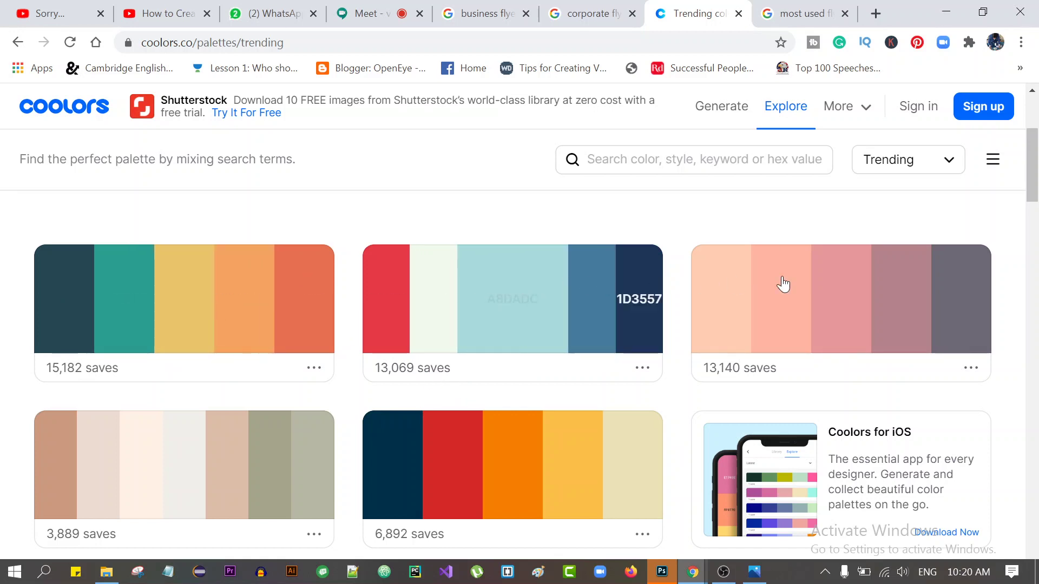
scroll(700, 325, down, 4)
scroll(364, 364, down, 8)
scroll(366, 370, down, 6)
scroll(365, 370, up, 10)
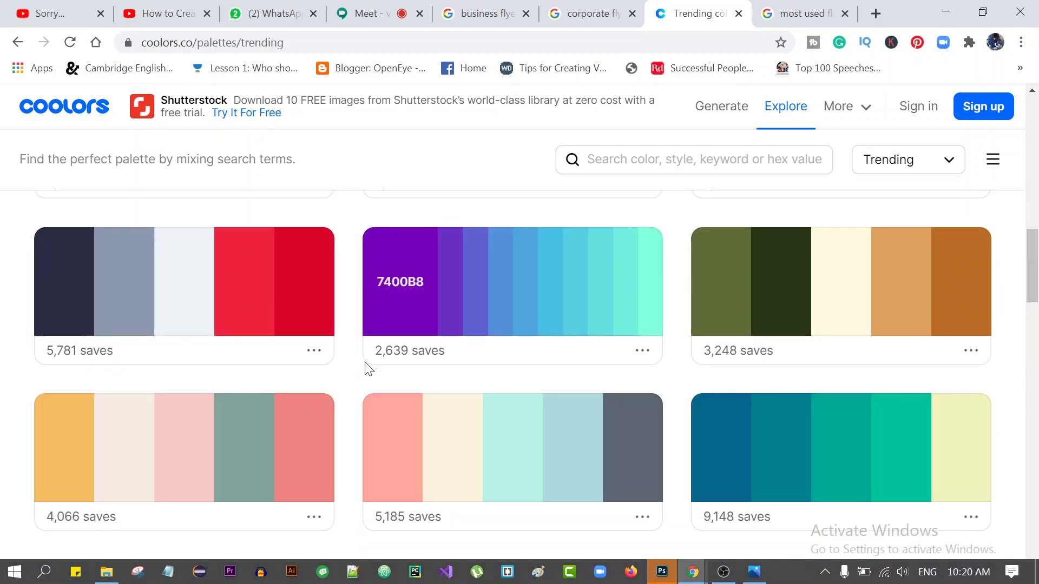
scroll(368, 369, up, 8)
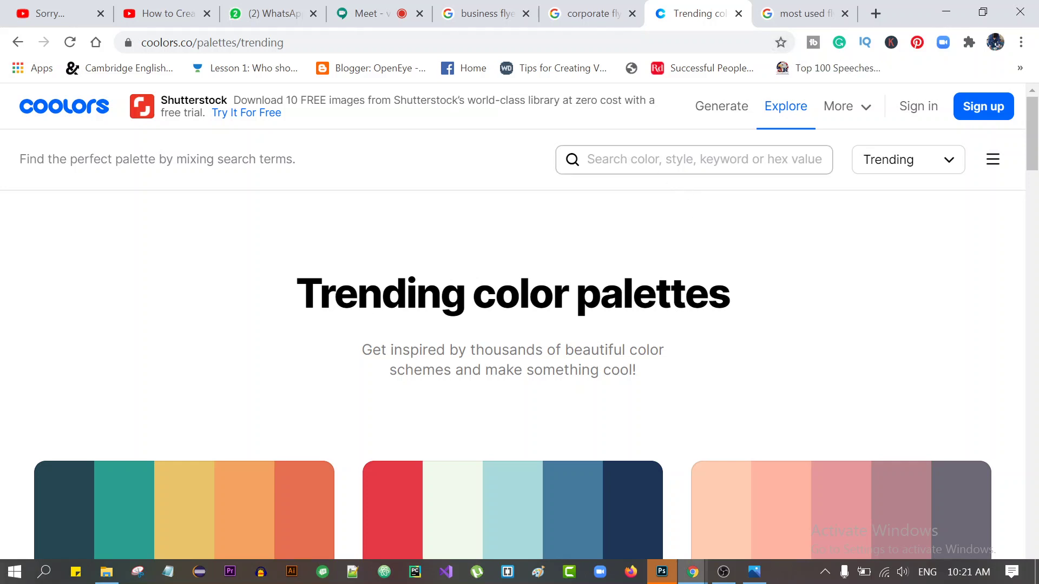
Filter trending palettes to Blue, scroll them, then show the business flyer in Photos
click(703, 159)
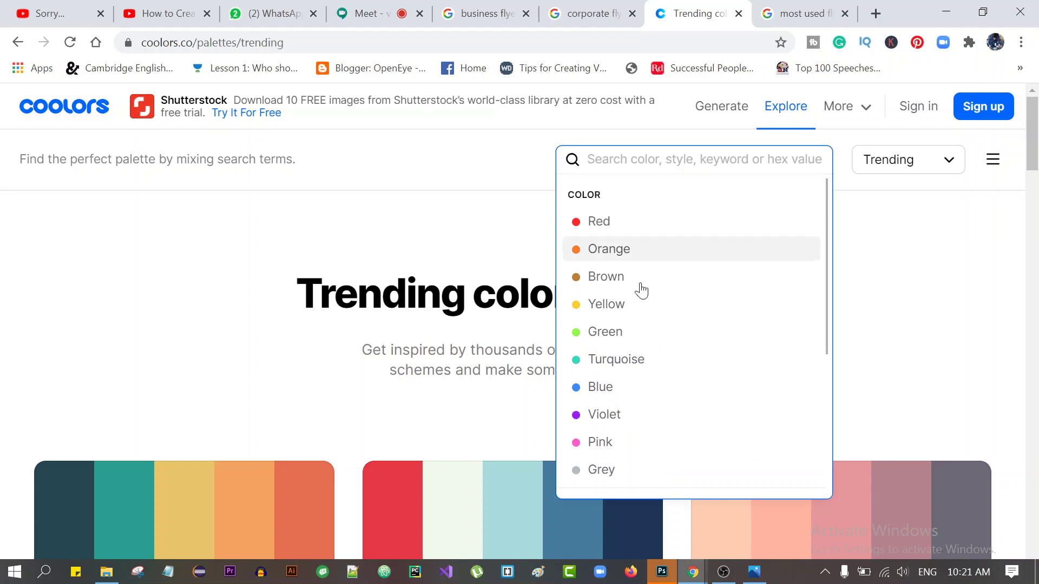
click(611, 389)
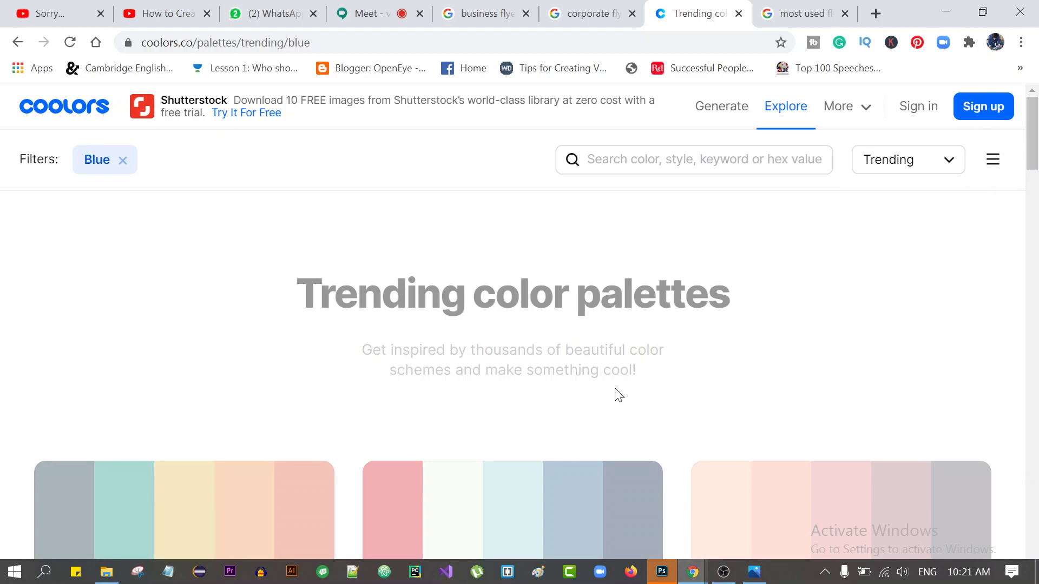
scroll(619, 395, down, 3)
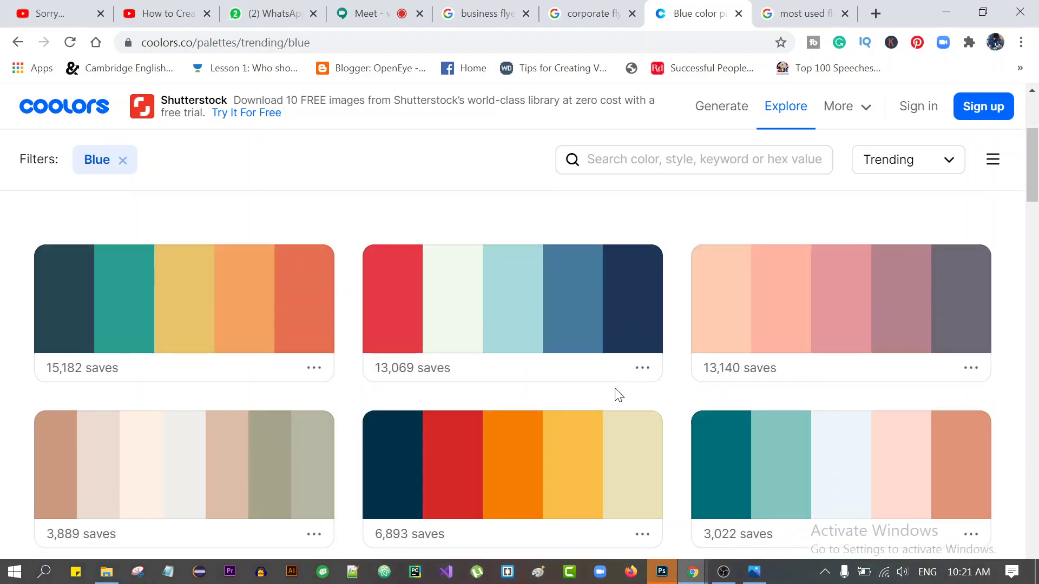
scroll(615, 389, down, 4)
scroll(615, 388, down, 10)
scroll(615, 388, down, 4)
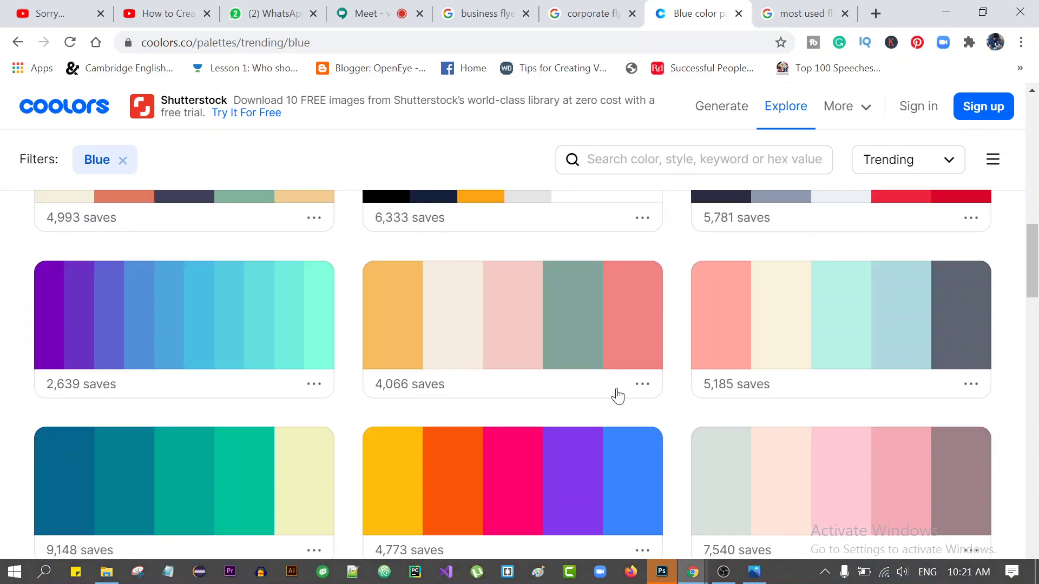
scroll(615, 389, down, 3)
scroll(568, 392, down, 4)
scroll(522, 395, down, 2)
scroll(523, 397, down, 3)
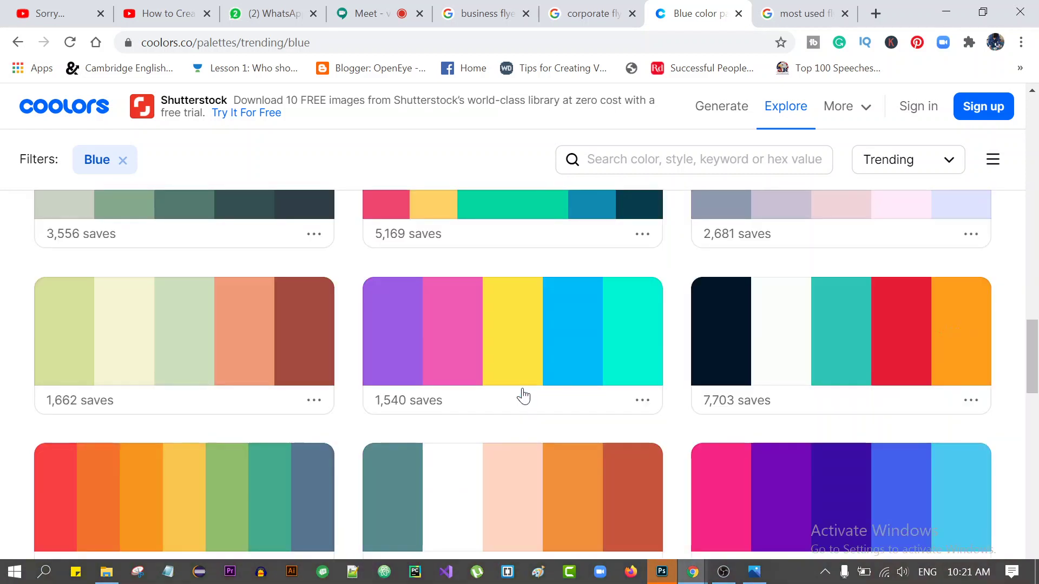
scroll(523, 397, down, 1)
scroll(523, 396, down, 9)
scroll(523, 397, down, 4)
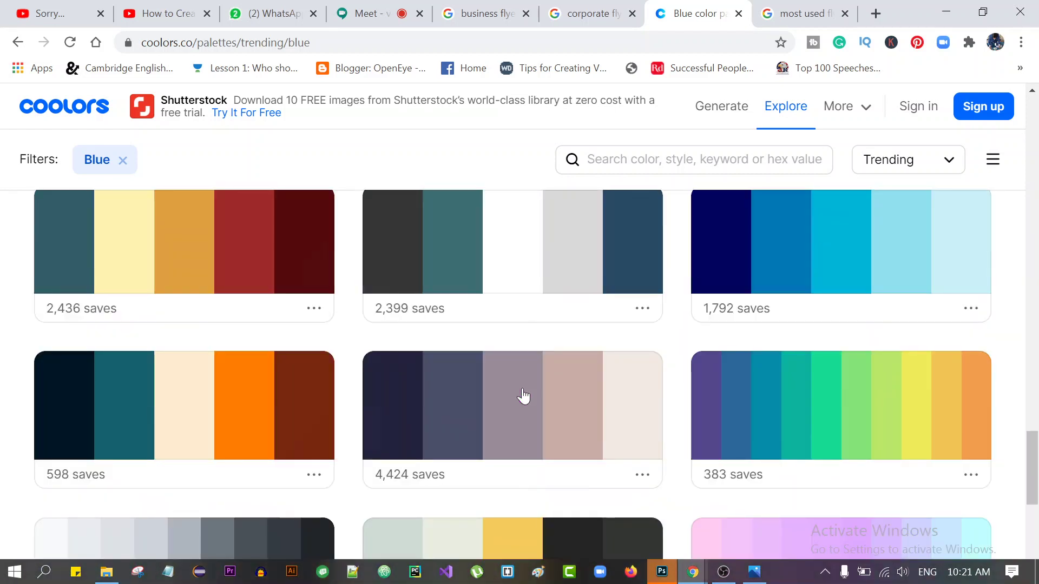
scroll(523, 396, down, 5)
click(946, 12)
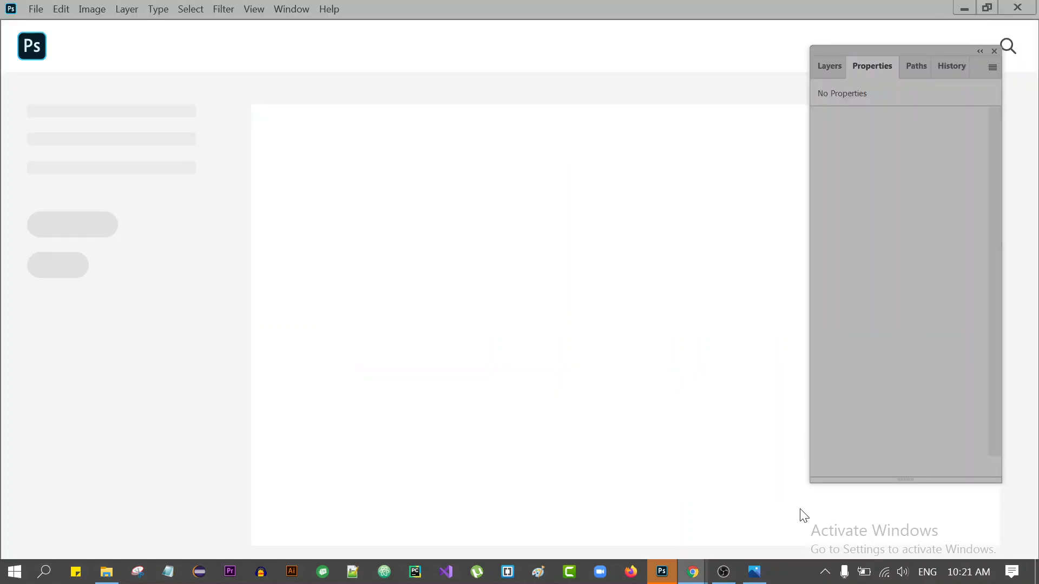
click(754, 571)
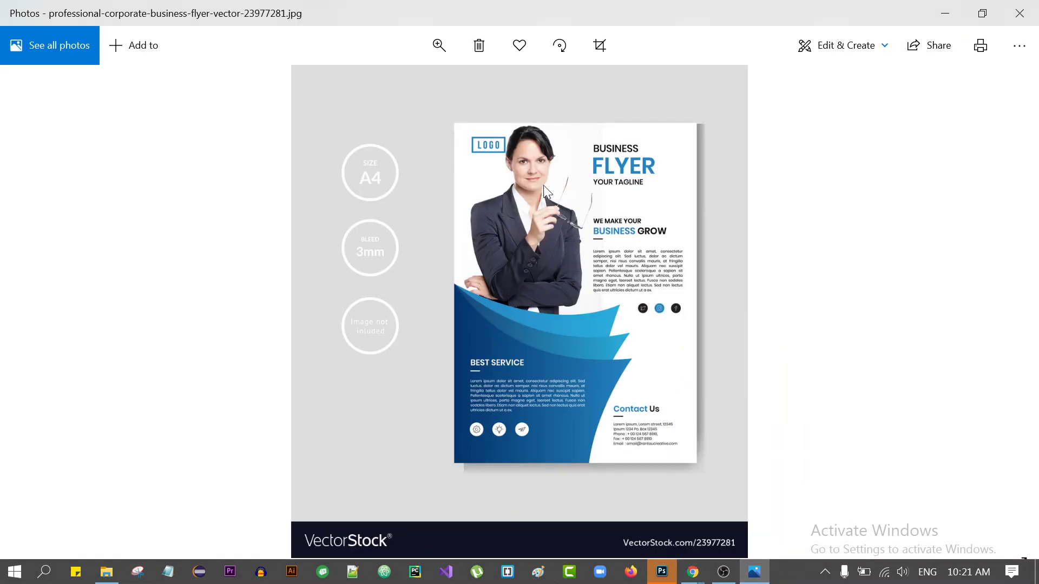
Bring the 'Blue color palettes - Coolors' Chrome window back in front of Microsoft Photos
click(693, 572)
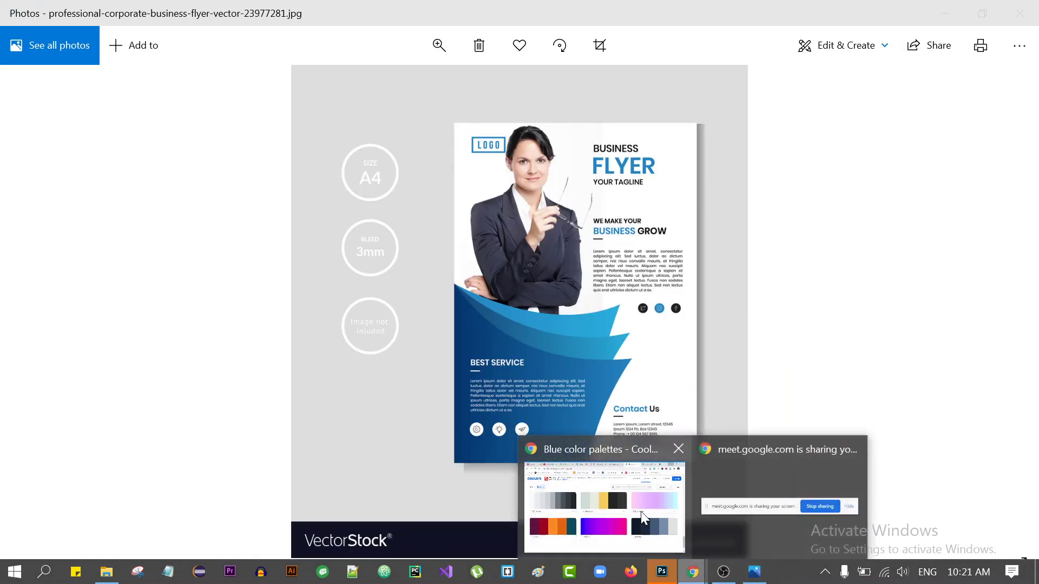
click(604, 506)
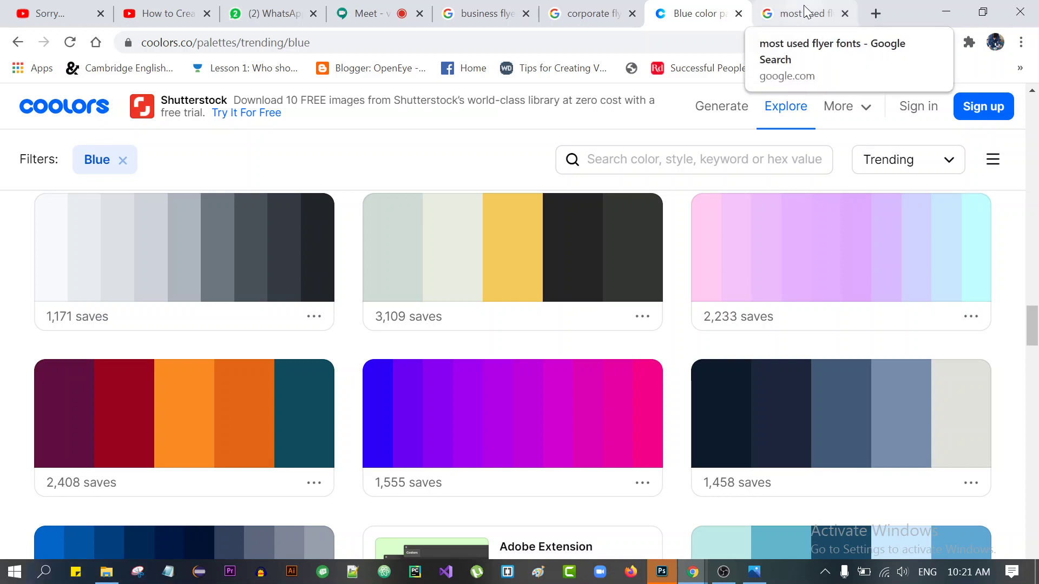
Search Google for 'business man' in a new tab and show the image results
click(875, 14)
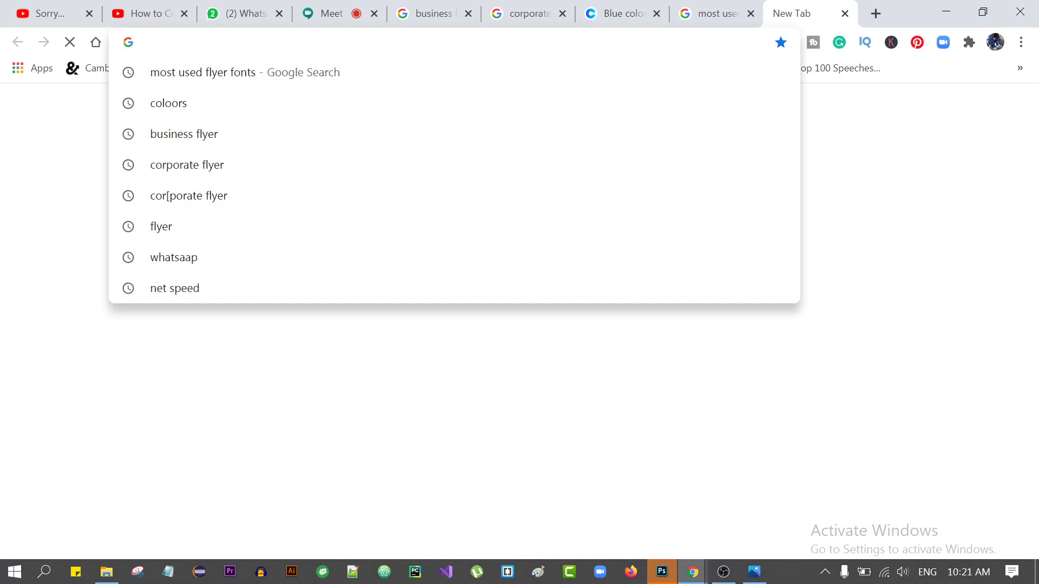
text(b)
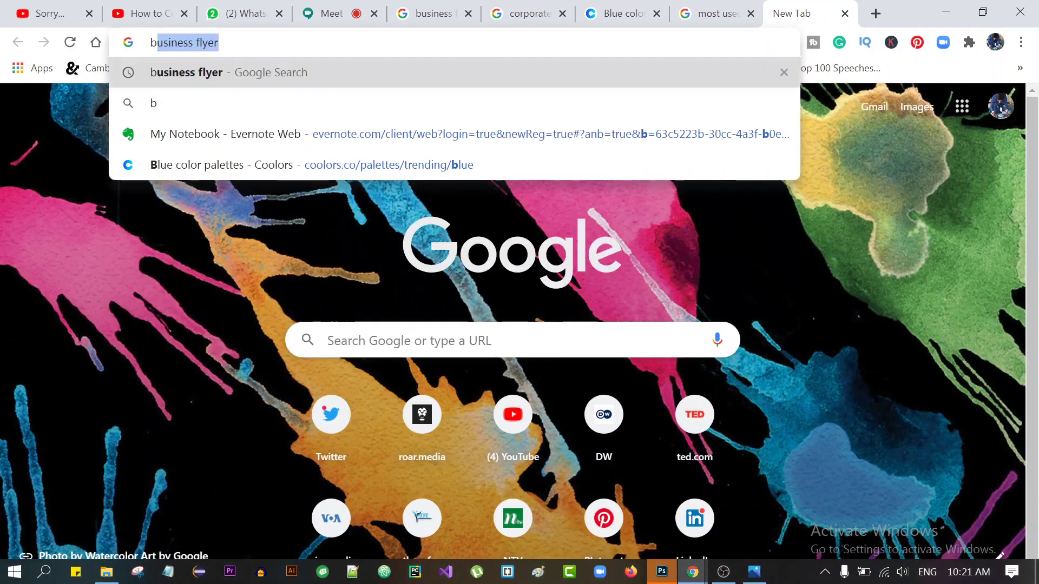
text(usiness )
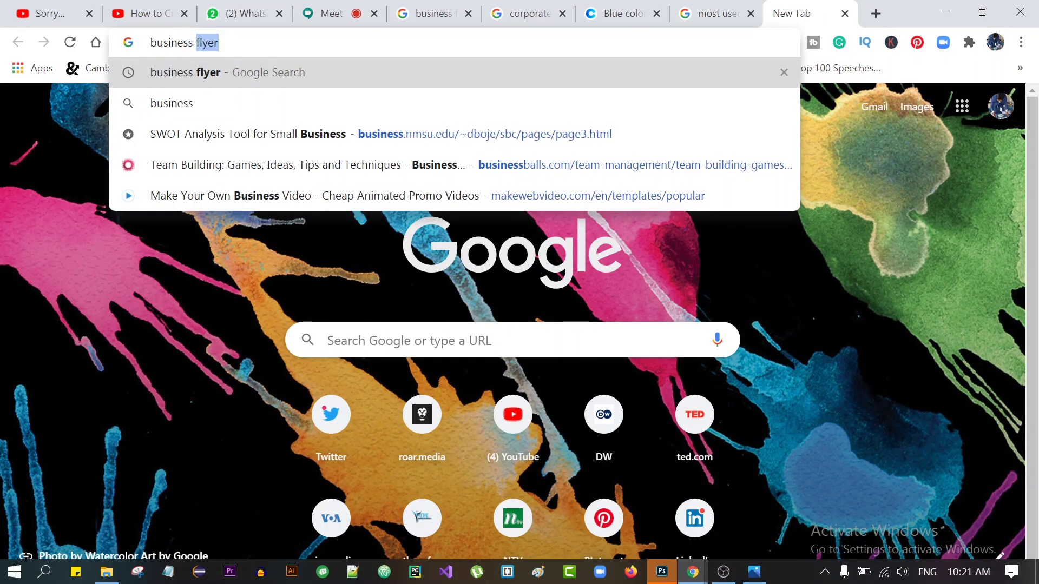
text(man)
key(Return)
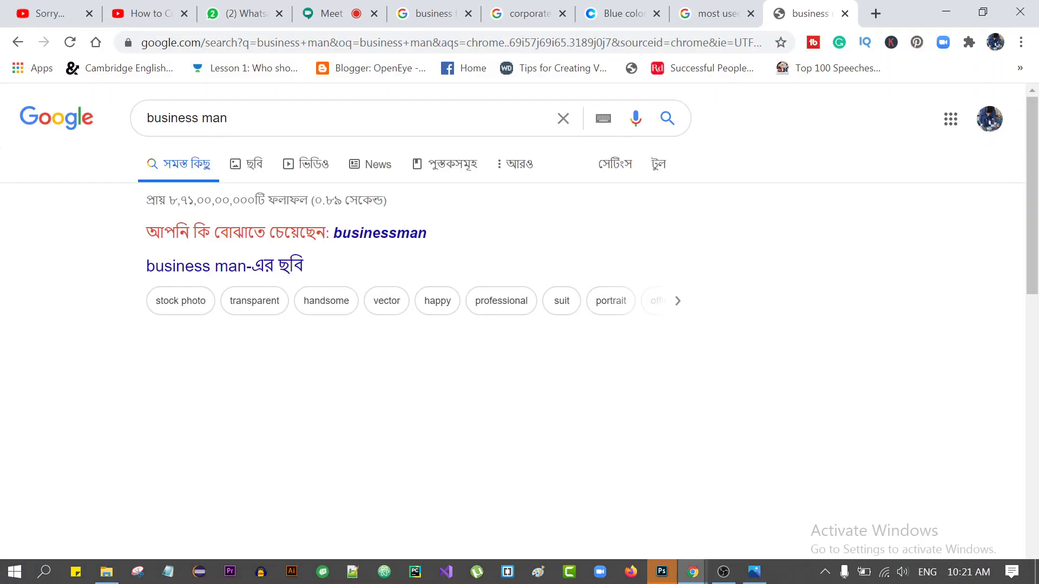
scroll(379, 293, down, 3)
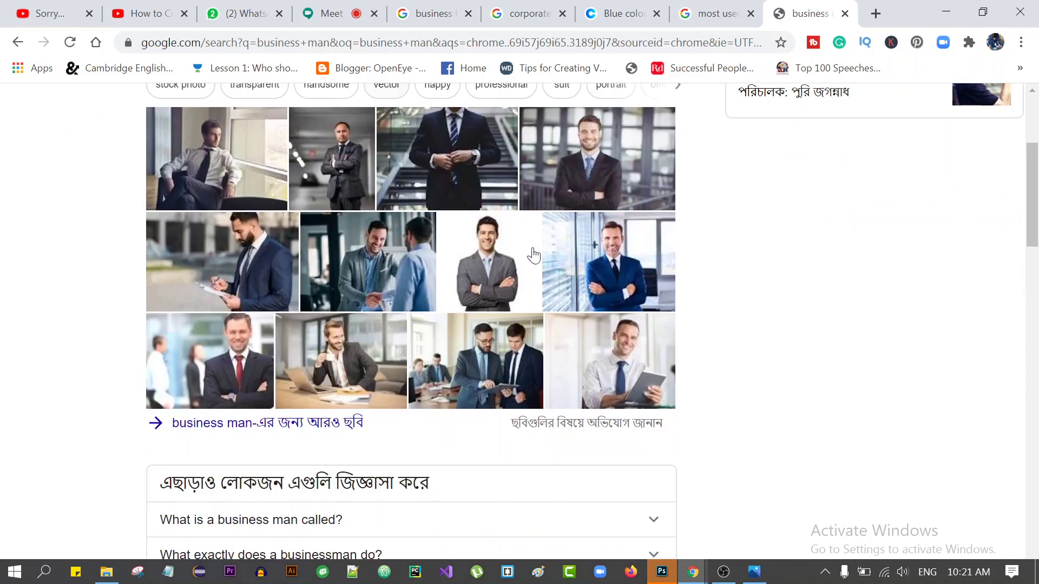
scroll(381, 330, up, 3)
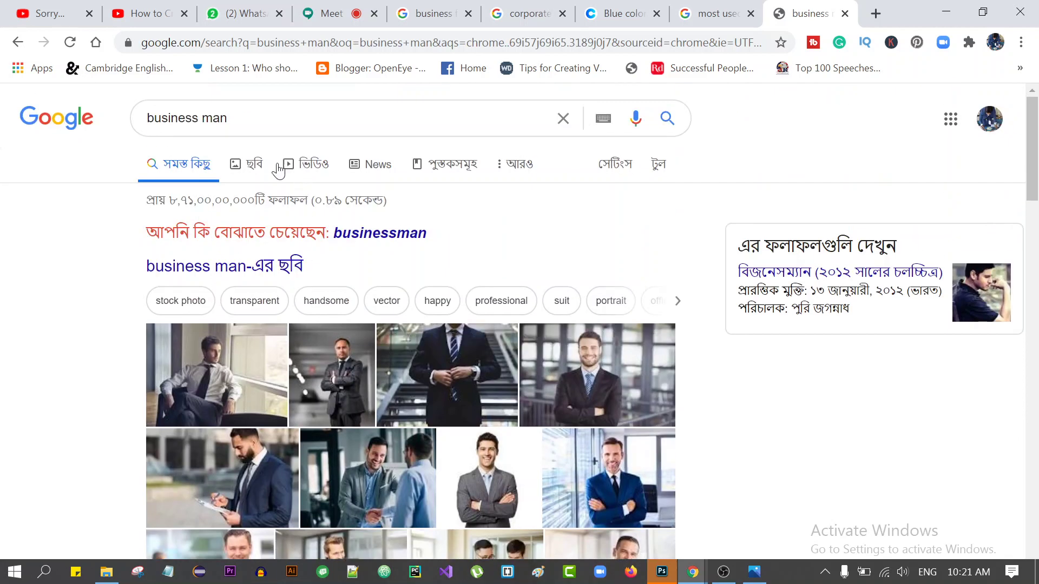
click(249, 169)
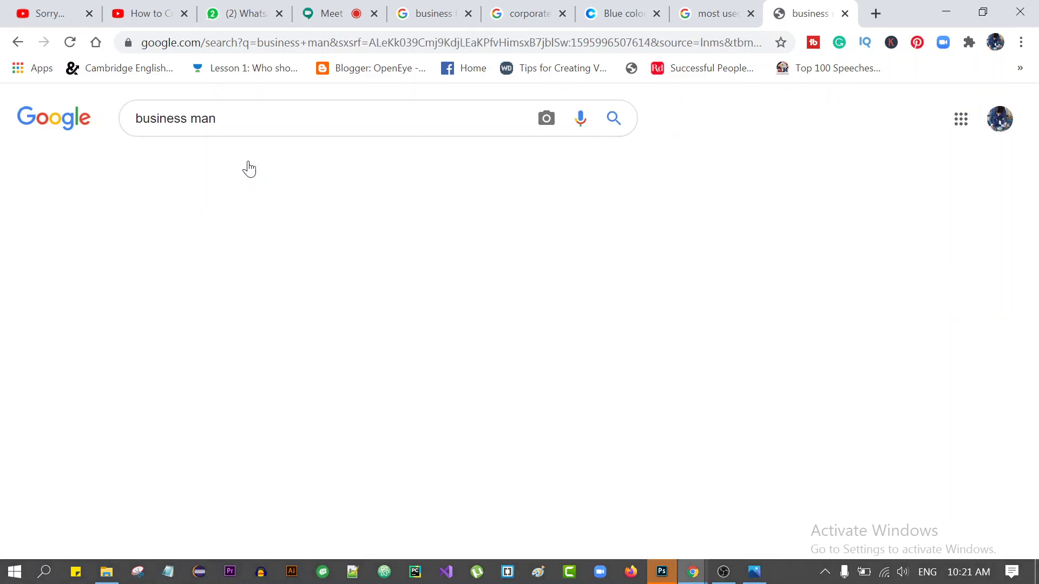
Browse the business man images and open the unsplash.com businessman collection result
scroll(454, 364, down, 4)
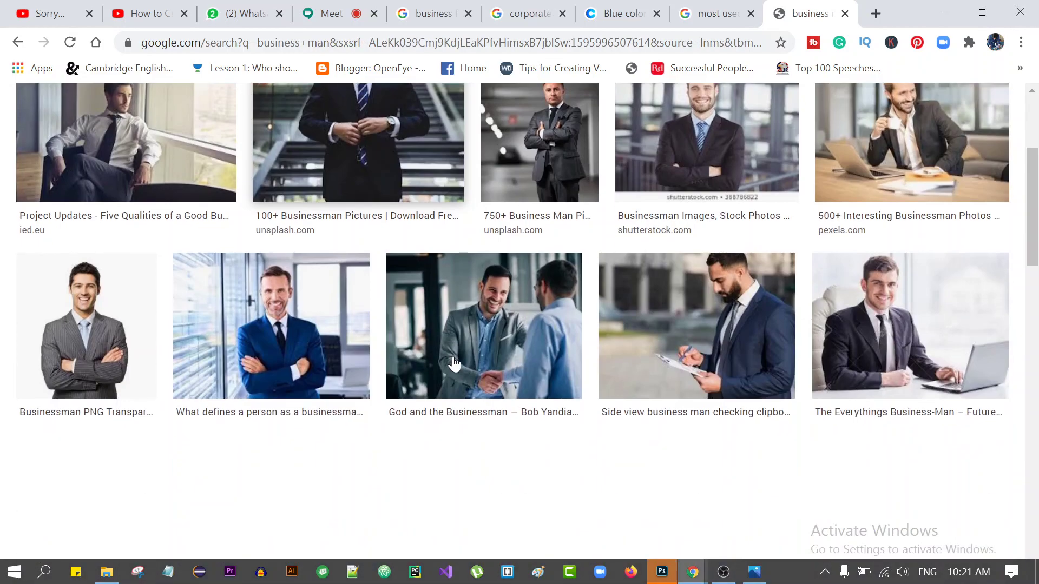
scroll(453, 364, down, 3)
scroll(454, 364, up, 4)
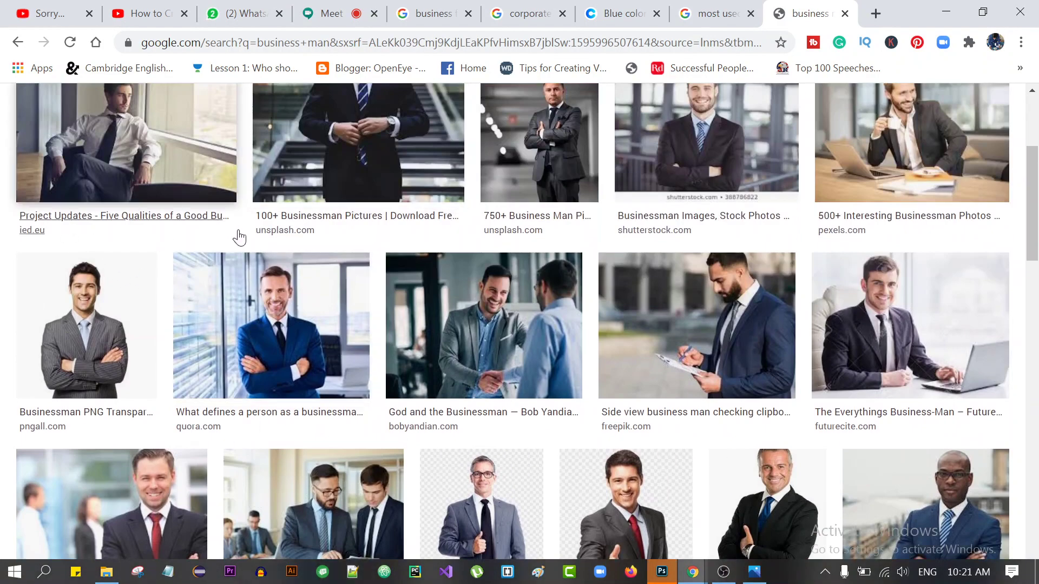
mouse_move(271, 325)
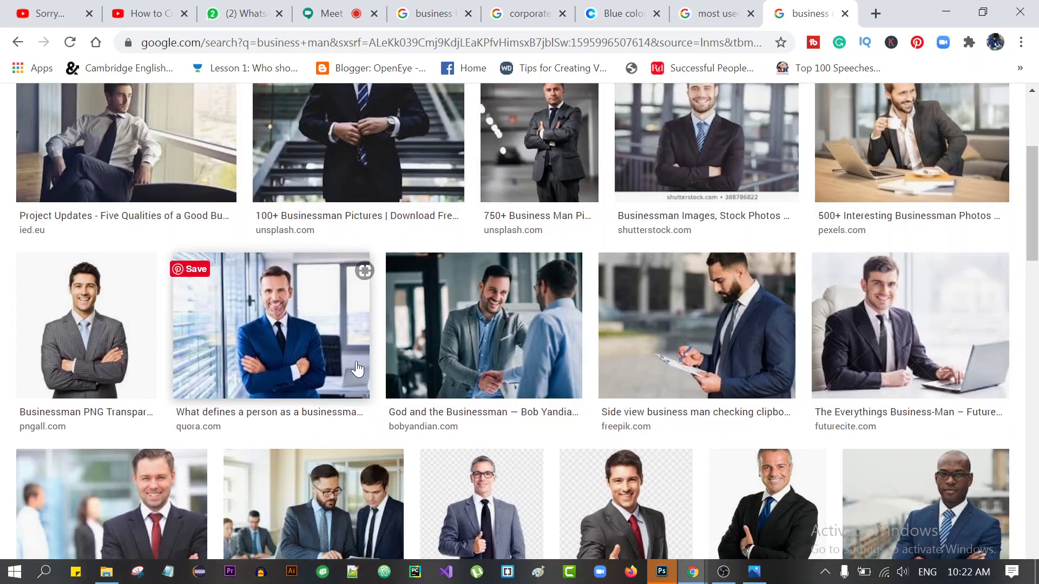
scroll(348, 372, down, 2)
scroll(348, 372, down, 3)
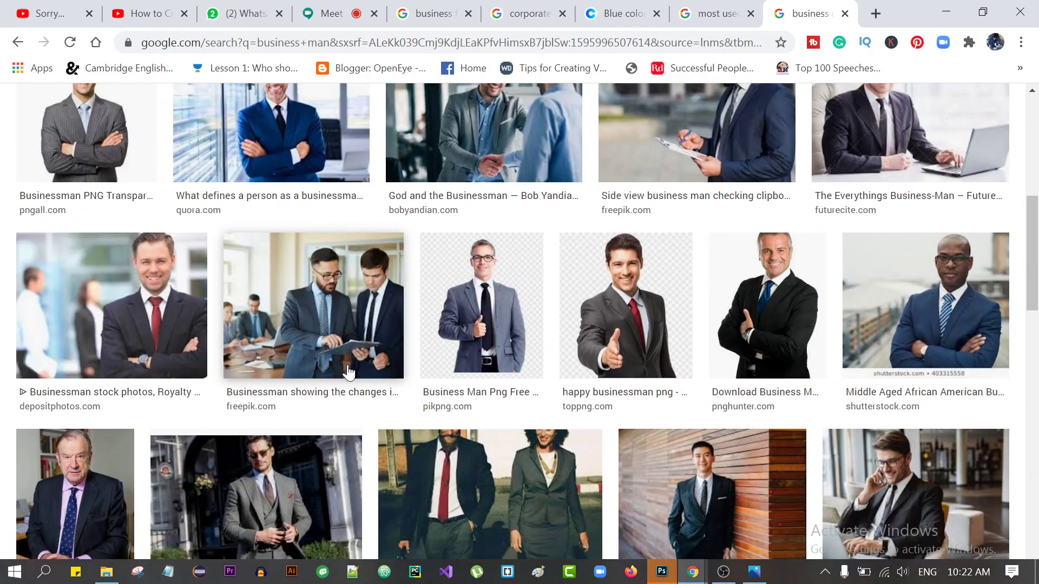
scroll(347, 372, up, 4)
scroll(347, 372, up, 5)
scroll(348, 372, down, 4)
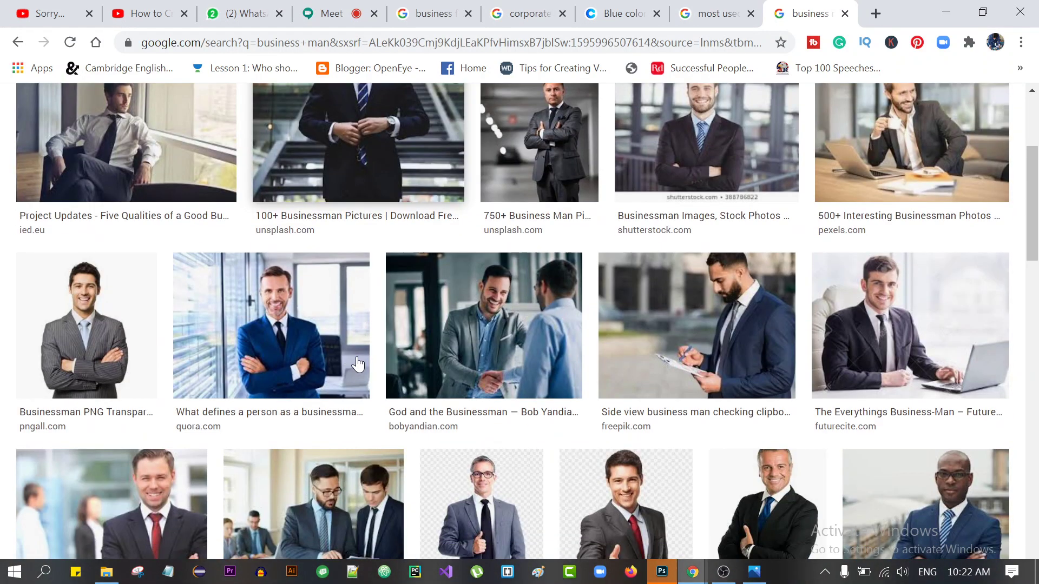
click(287, 229)
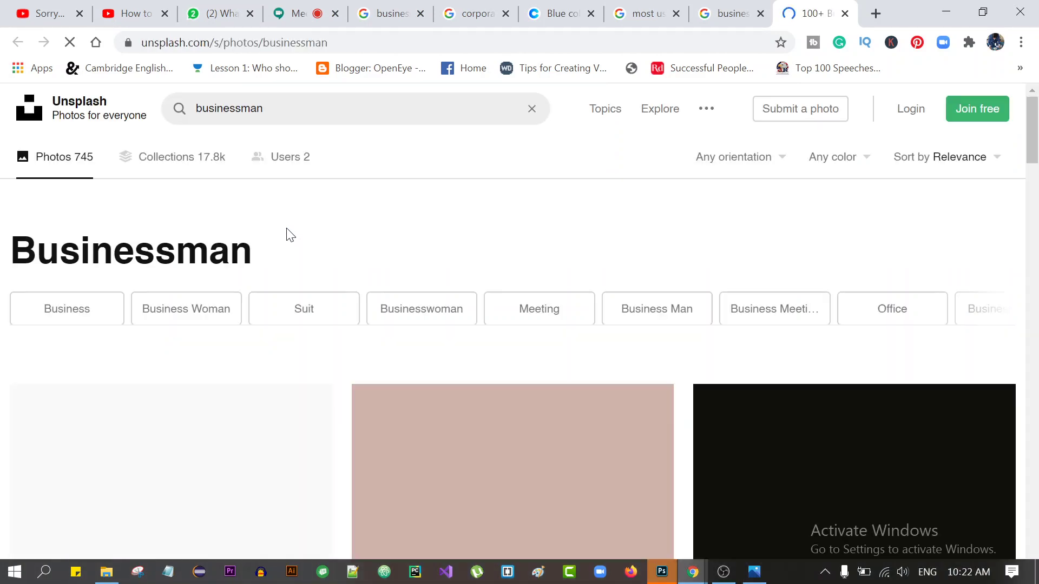
Scroll through Unsplash's 745 businessman photos, then return to the Google Meet tab
scroll(286, 235, down, 4)
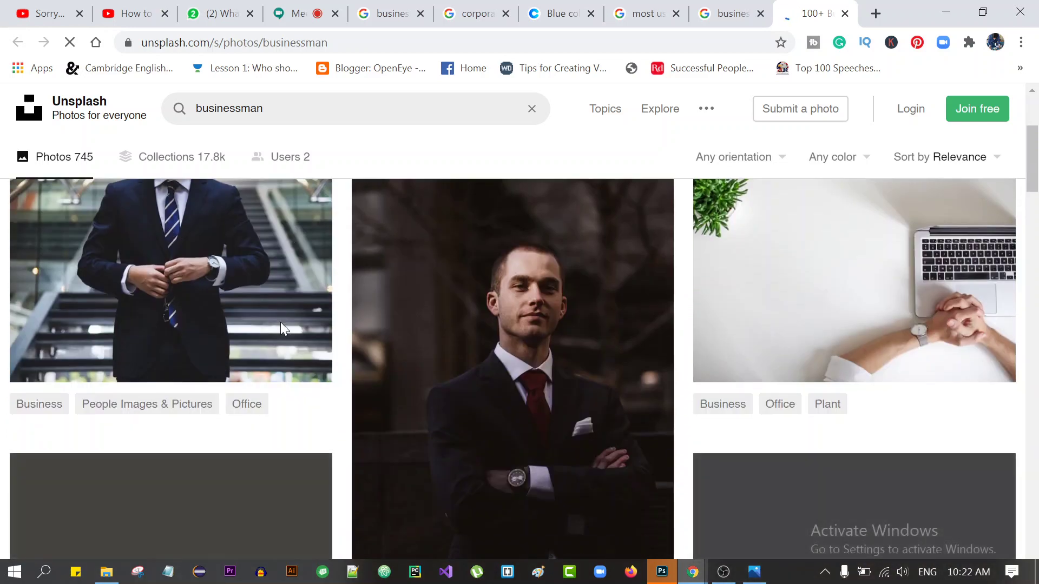
scroll(280, 322, down, 2)
scroll(280, 322, down, 4)
scroll(281, 323, up, 2)
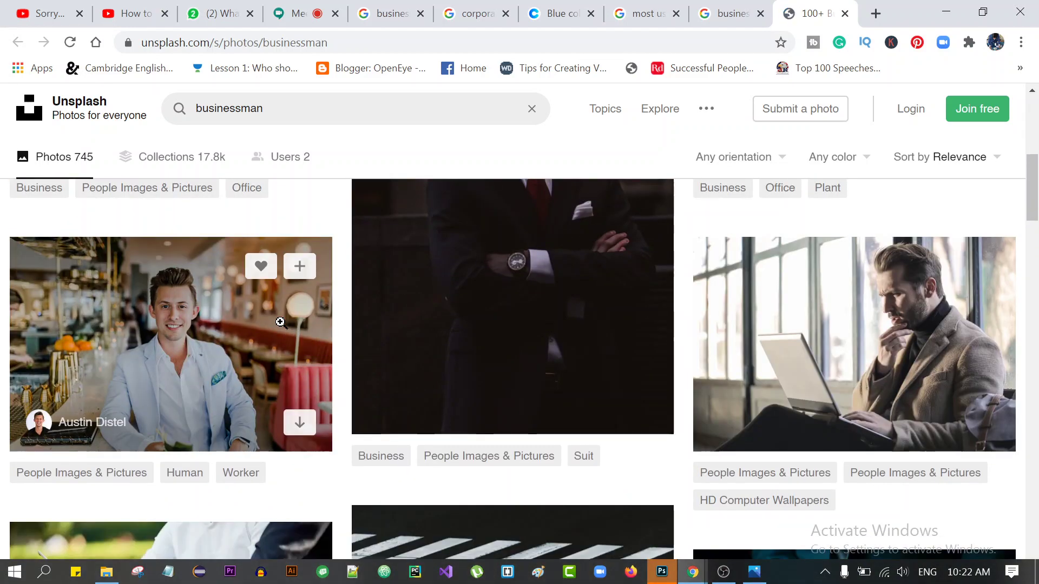
scroll(281, 322, down, 4)
scroll(397, 301, up, 2)
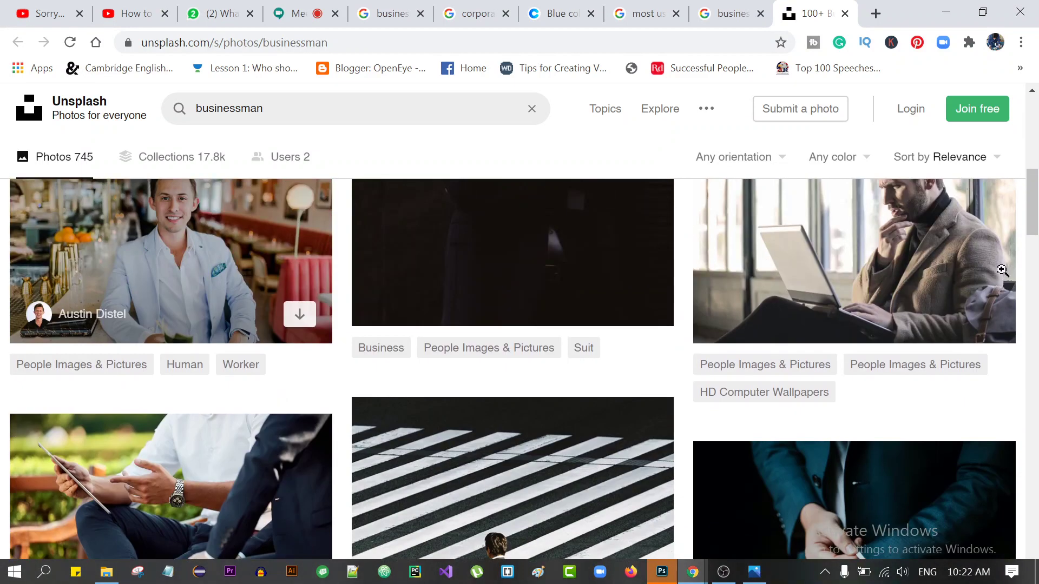
scroll(774, 348, down, 4)
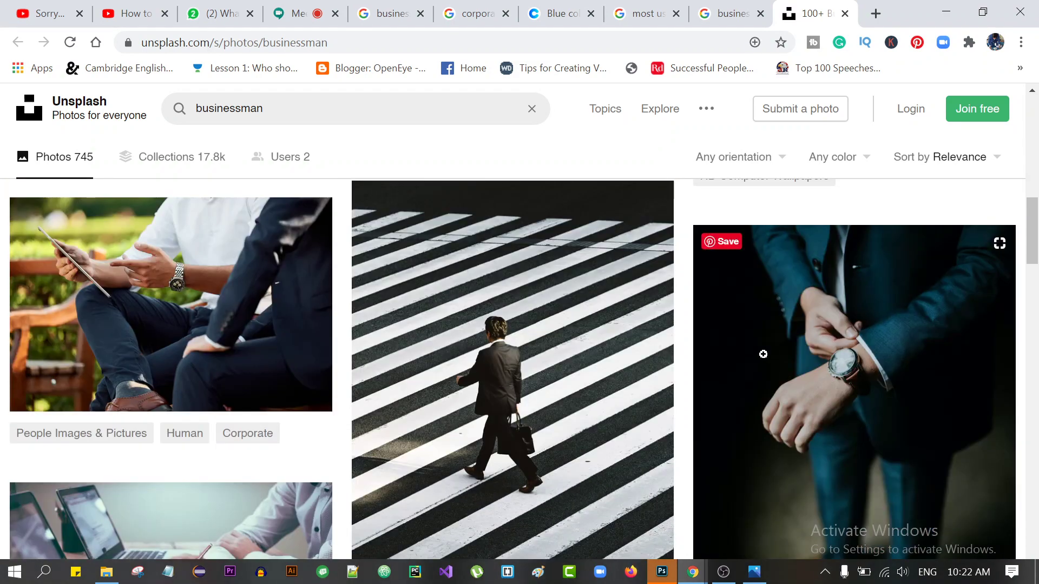
scroll(763, 354, down, 4)
scroll(763, 355, down, 8)
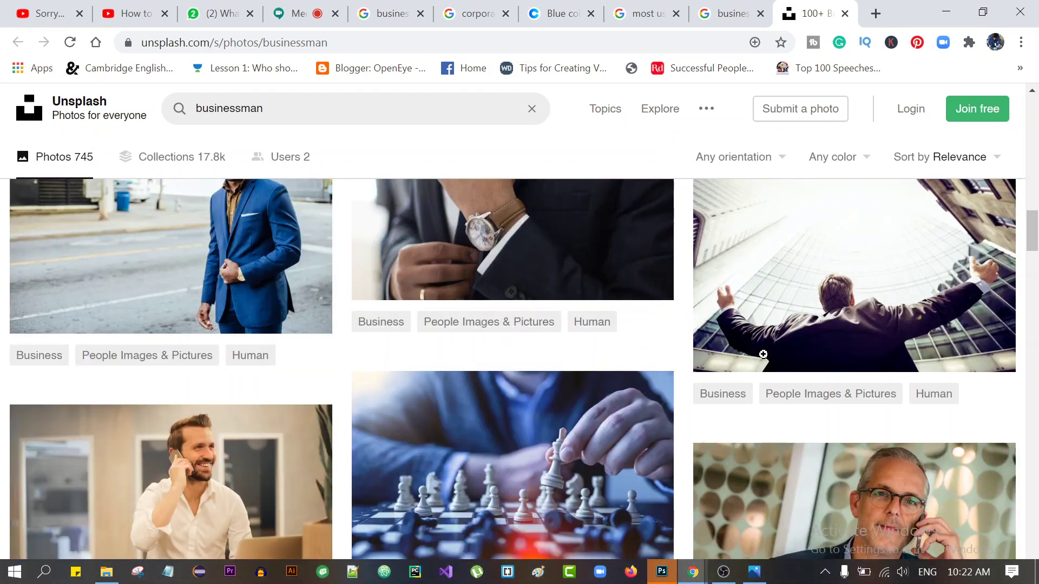
scroll(764, 354, up, 4)
scroll(764, 355, down, 4)
scroll(763, 355, down, 2)
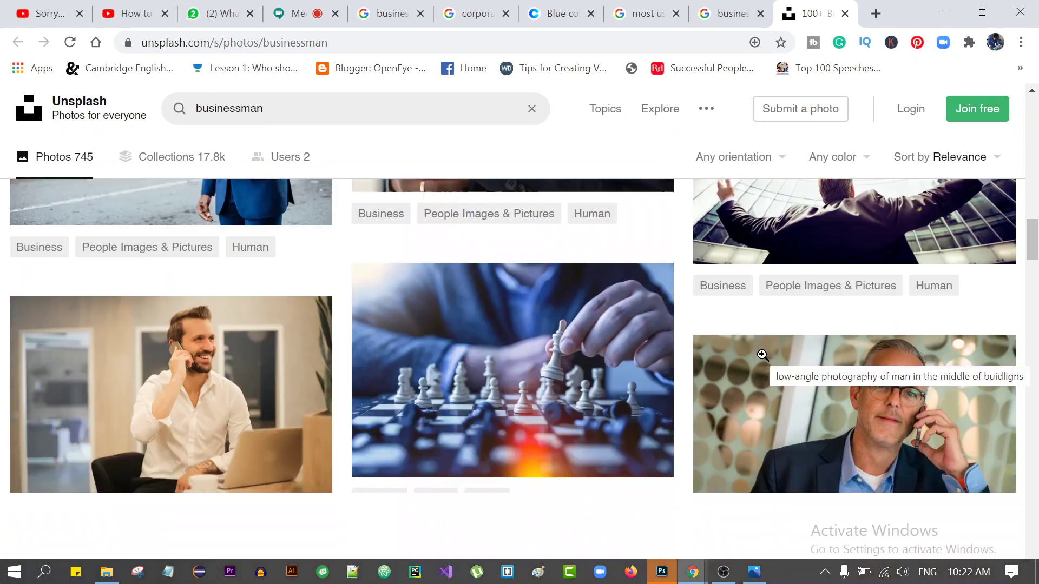
scroll(762, 354, down, 5)
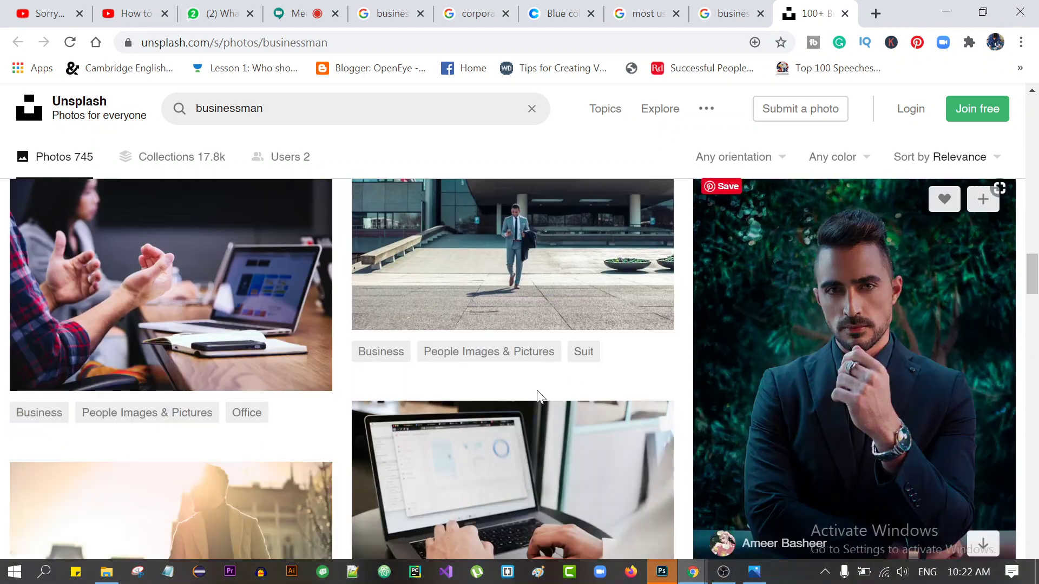
scroll(927, 278, down, 2)
scroll(927, 278, up, 2)
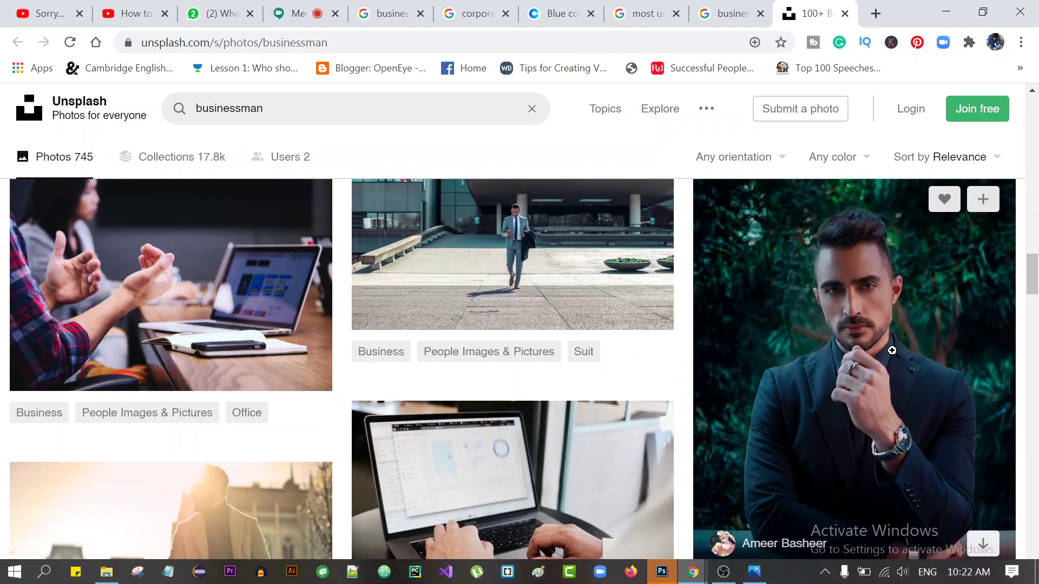
scroll(890, 348, down, 6)
scroll(893, 351, down, 4)
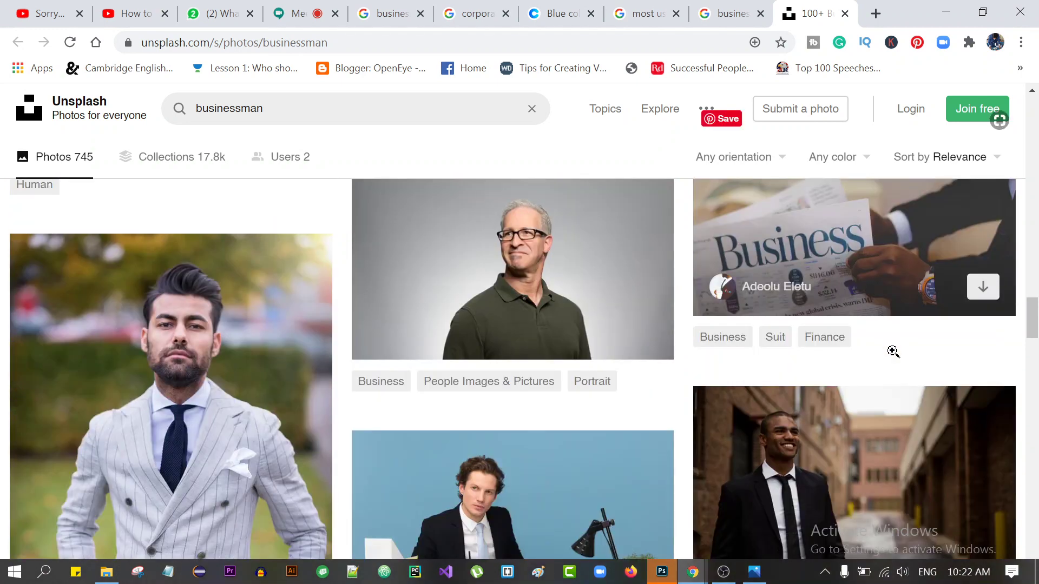
scroll(893, 351, down, 4)
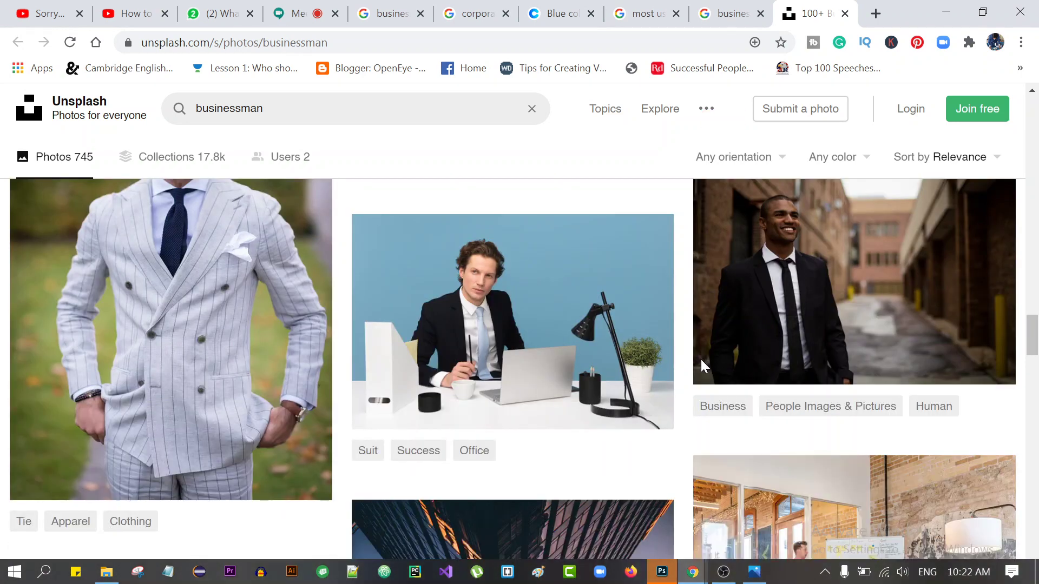
scroll(700, 359, down, 8)
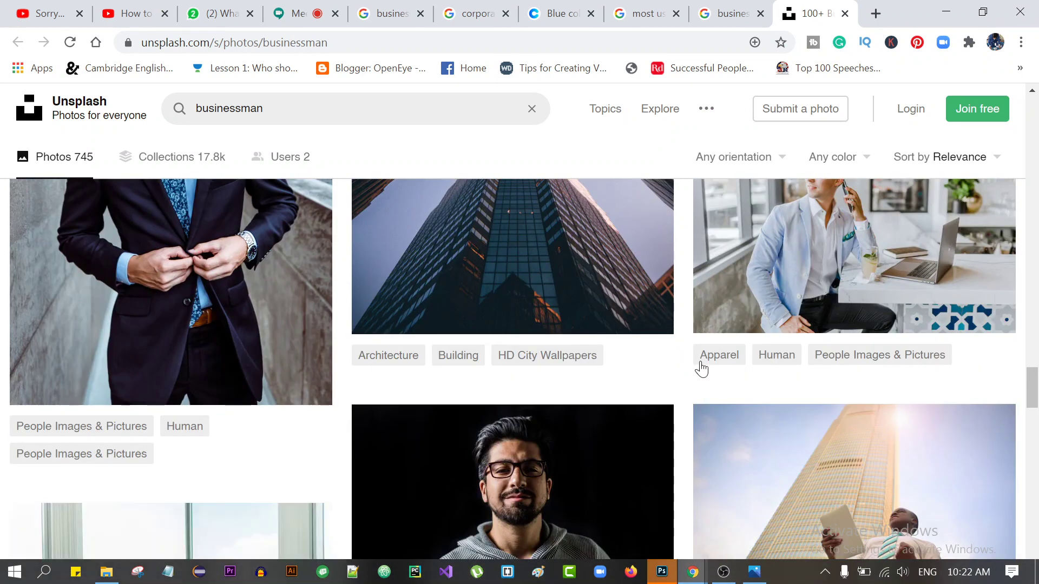
scroll(698, 357, up, 2)
scroll(667, 295, up, 2)
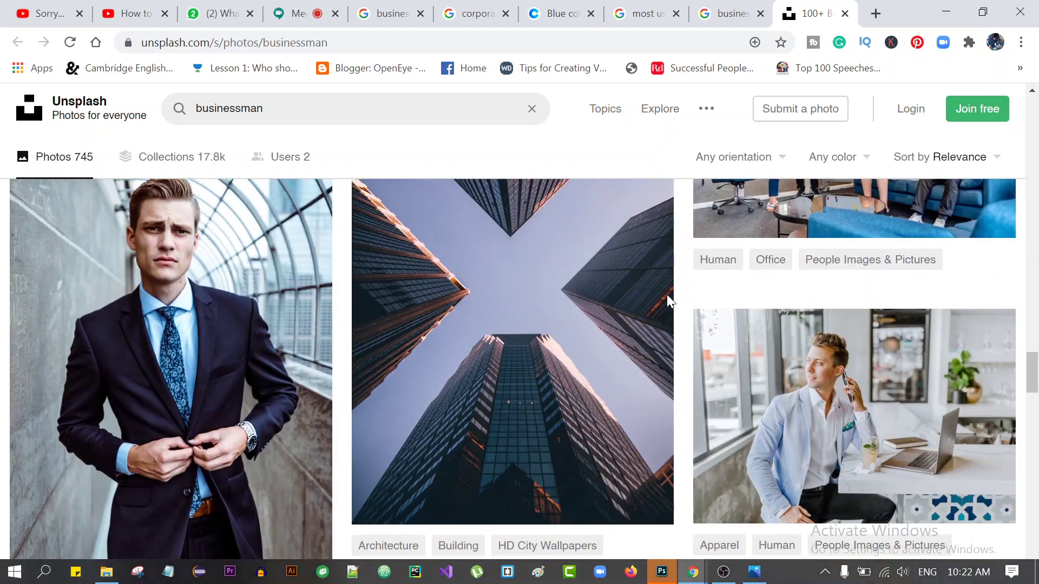
scroll(286, 388, down, 6)
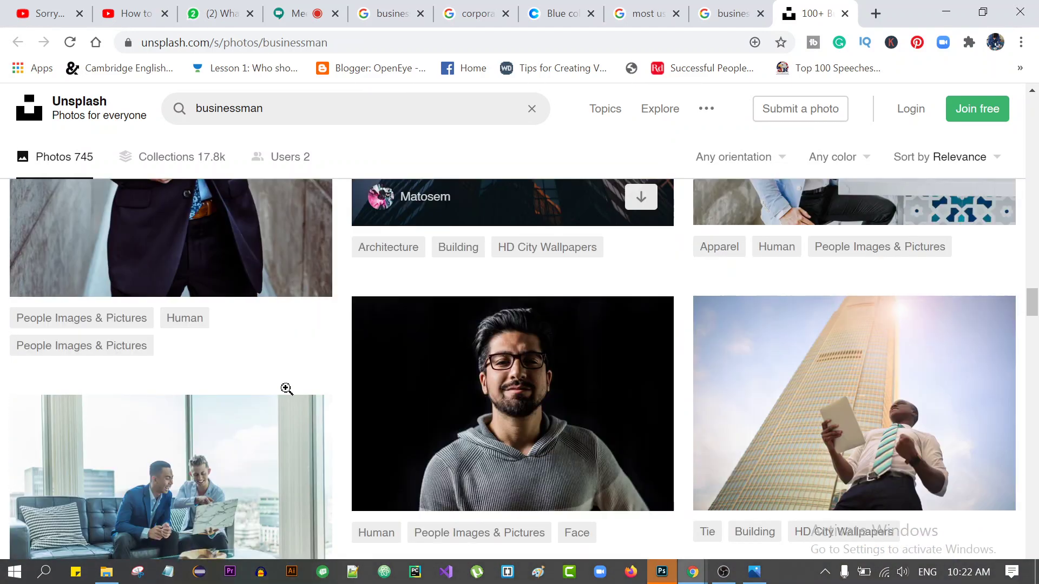
scroll(286, 388, down, 2)
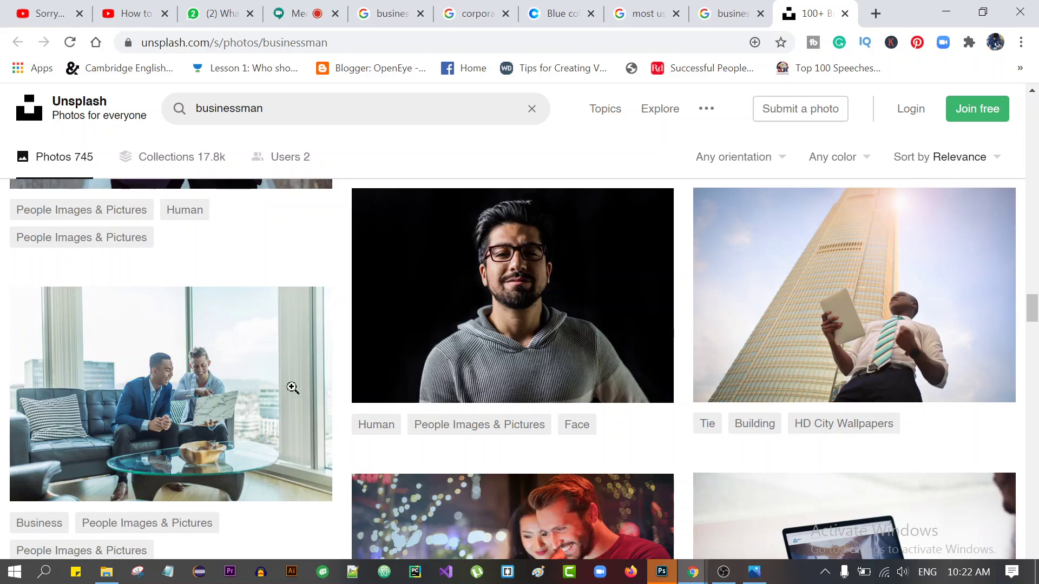
scroll(291, 388, down, 4)
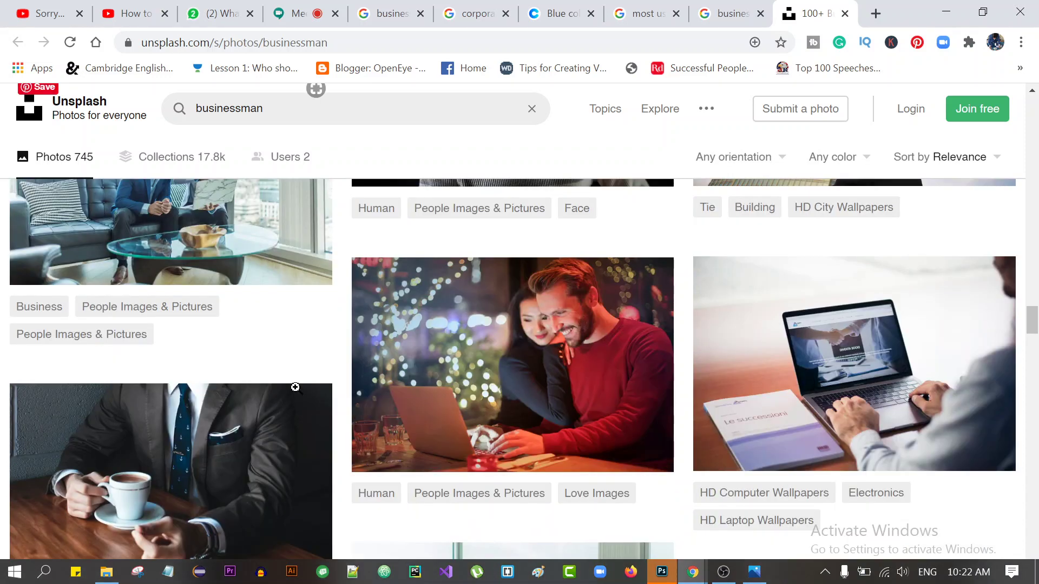
mouse_move(171, 471)
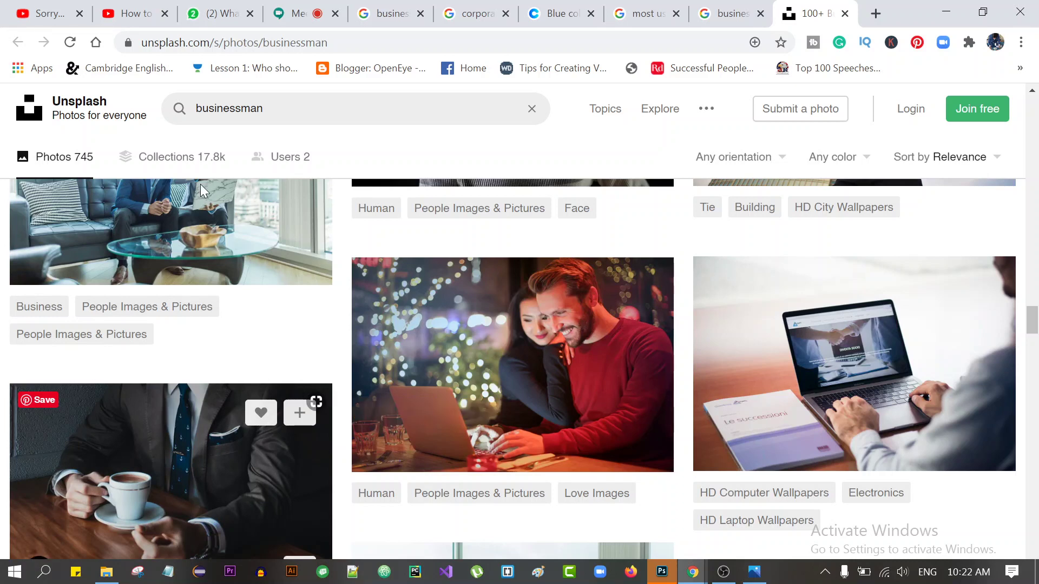
click(291, 7)
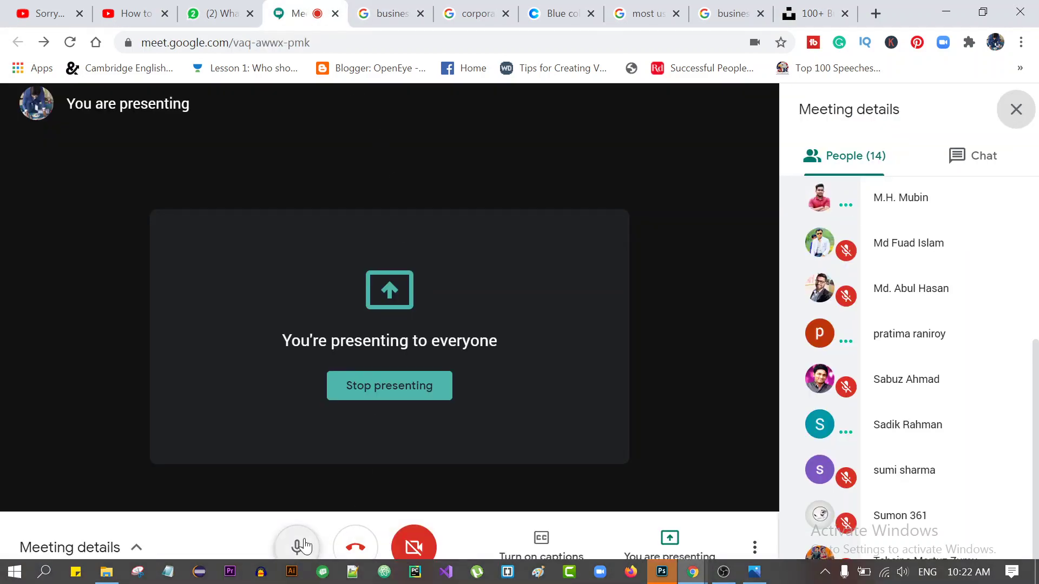
Mute the Meet mic, briefly show Photoshop, then scroll further down Unsplash's suit and office photos
click(305, 547)
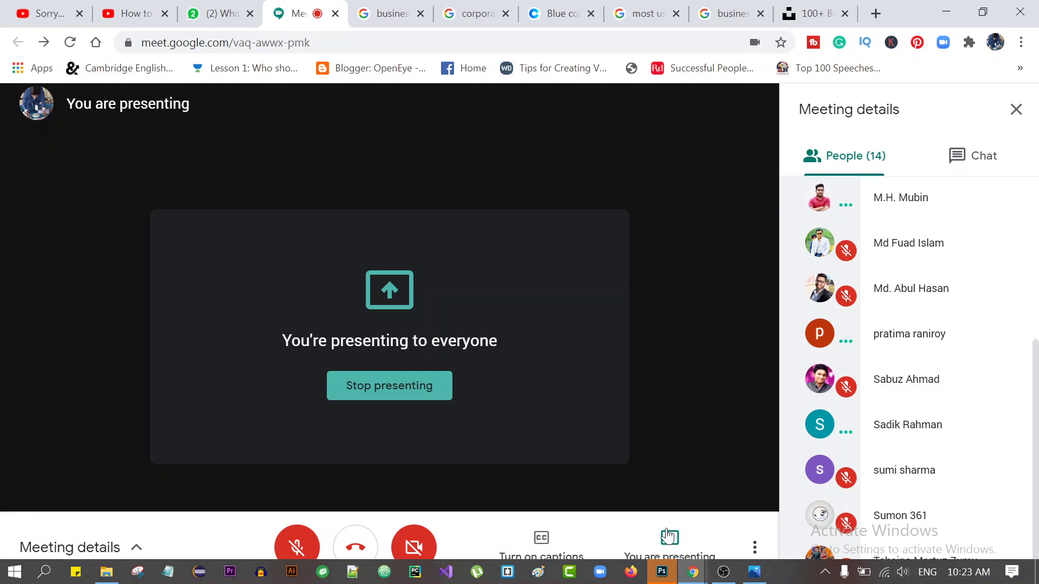
click(664, 577)
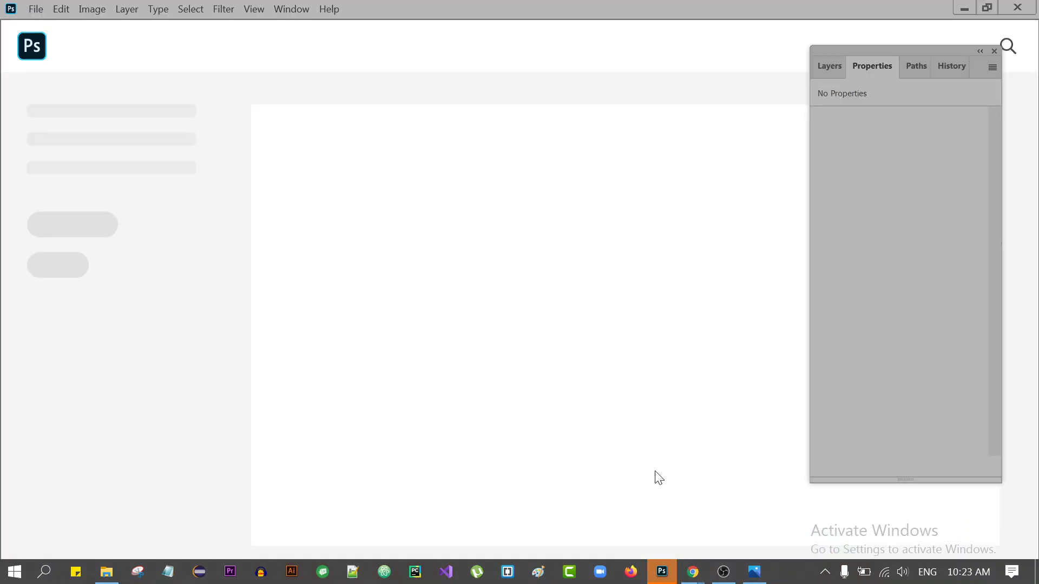
click(965, 7)
click(812, 13)
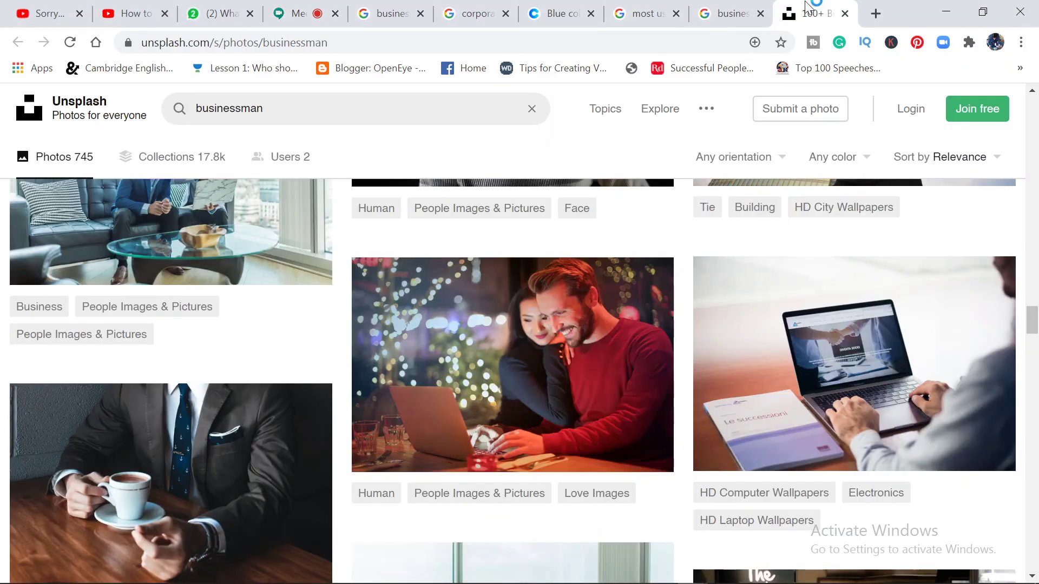
scroll(538, 377, down, 5)
scroll(538, 377, down, 6)
Open PsPrint's article on fonts that get flyers noticed from the 'most used flyer fonts' results
scroll(539, 378, down, 1)
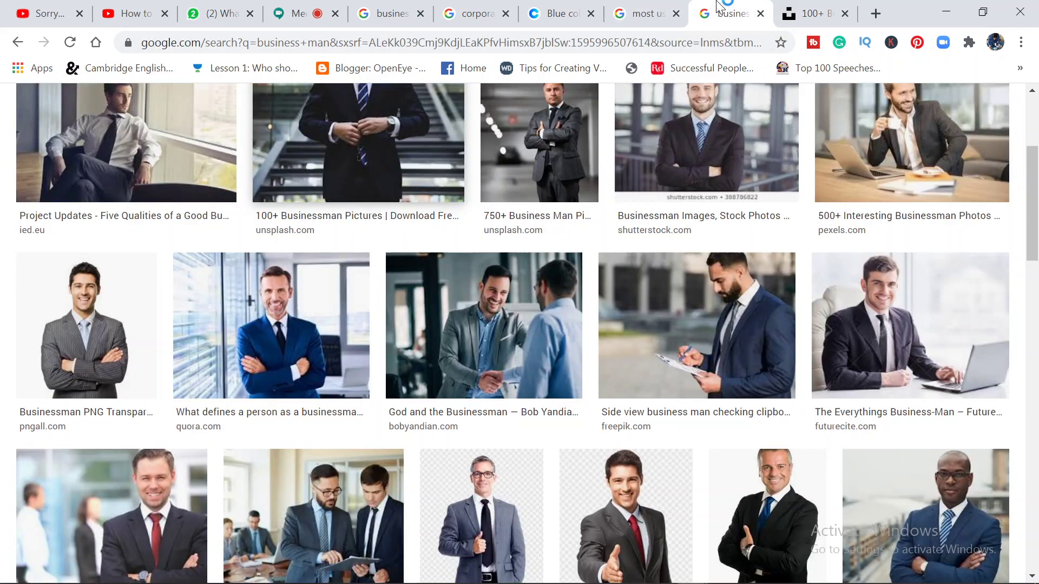
click(728, 13)
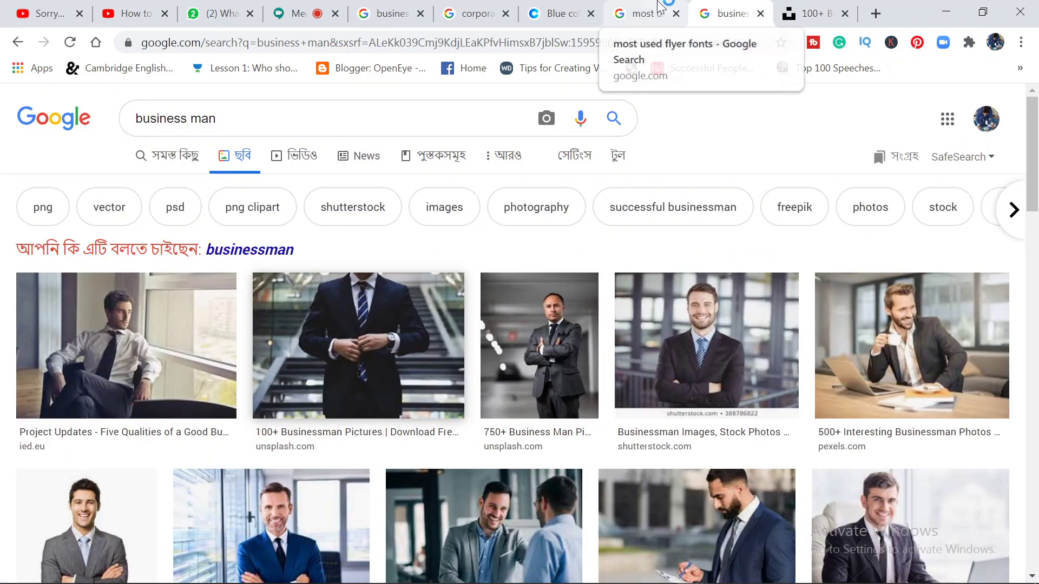
click(660, 7)
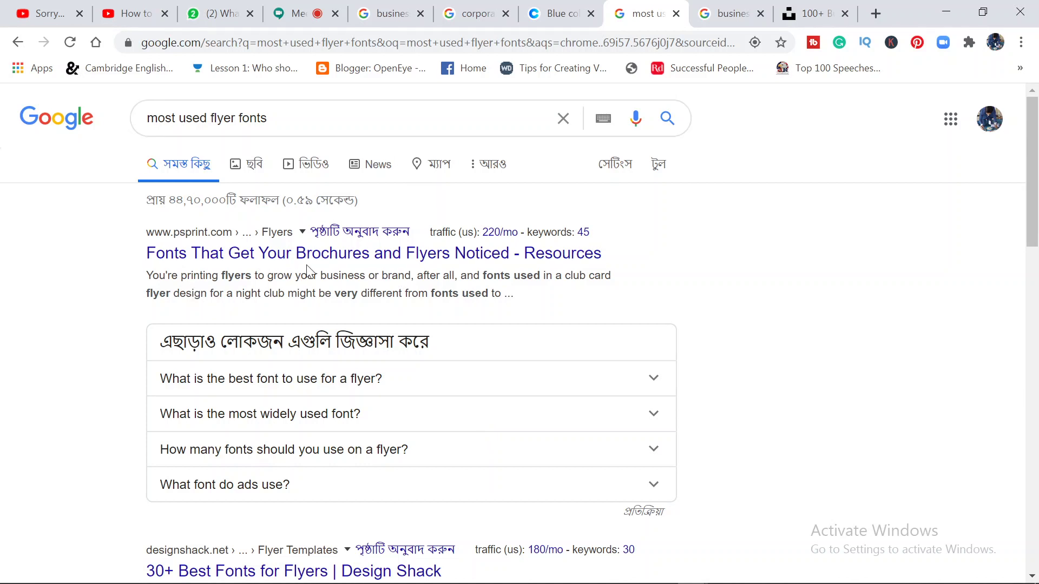
click(410, 254)
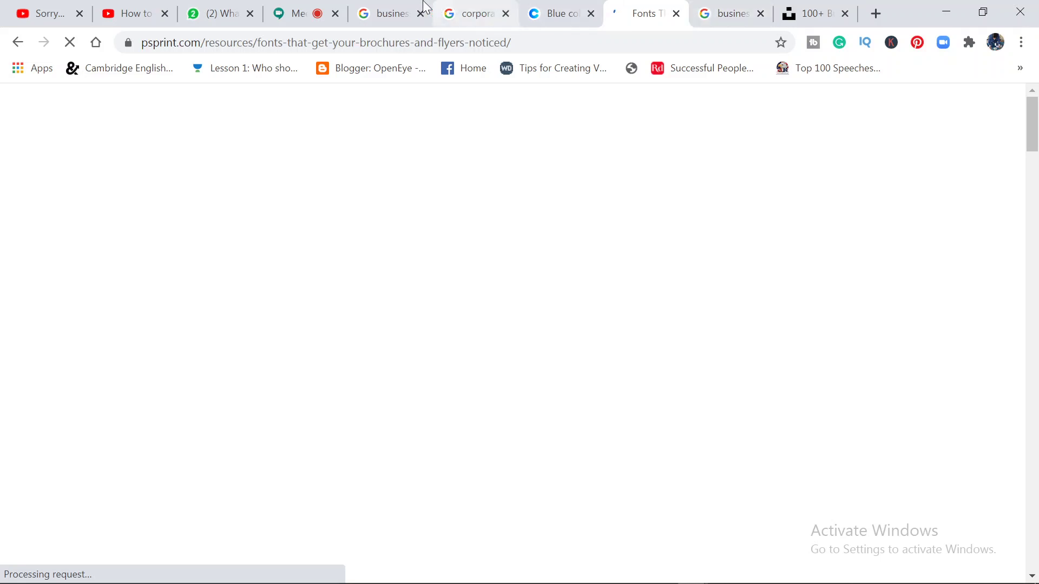
Check the Meet presentation and Unsplash results, then return to the PsPrint fonts article
click(286, 13)
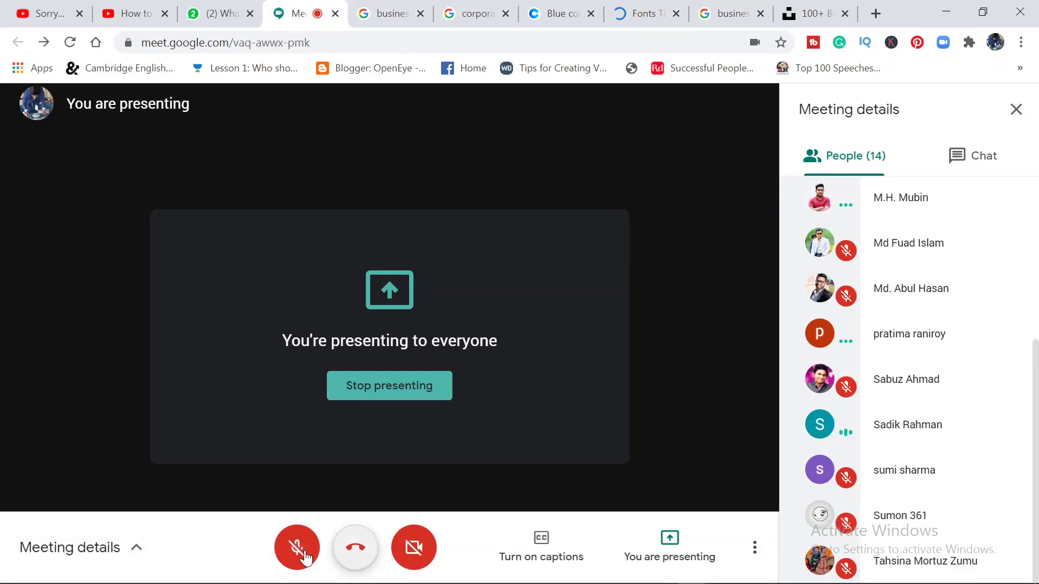
click(818, 6)
scroll(589, 146, down, 10)
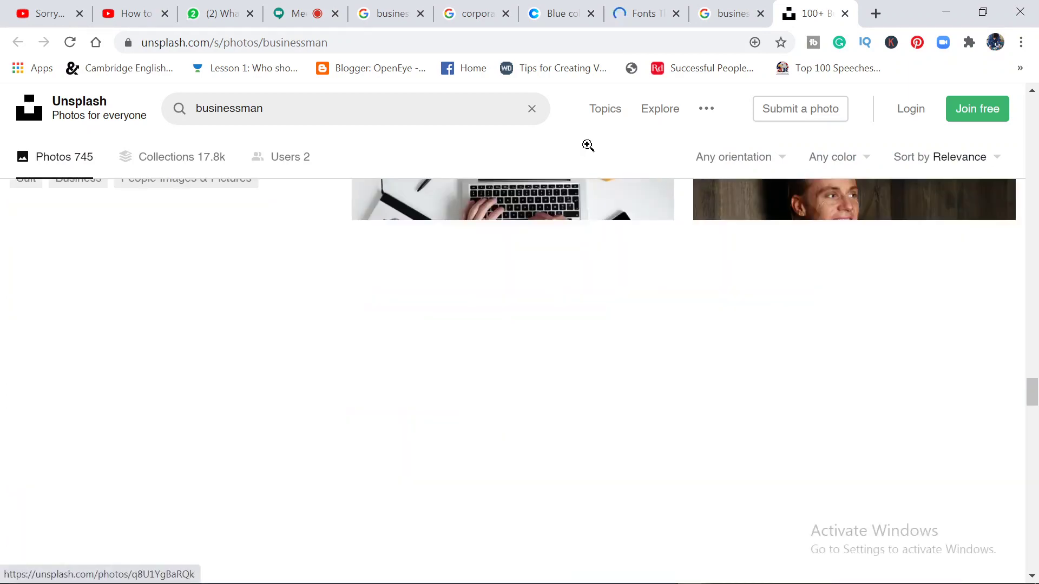
key(ctrl+shift+Tab)
key(ctrl+shift+Tab)
Scroll to the 'Best fonts for flyers' examples like Calibri, Georgia and Futura, dismissing a survey popup
scroll(442, 401, down, 5)
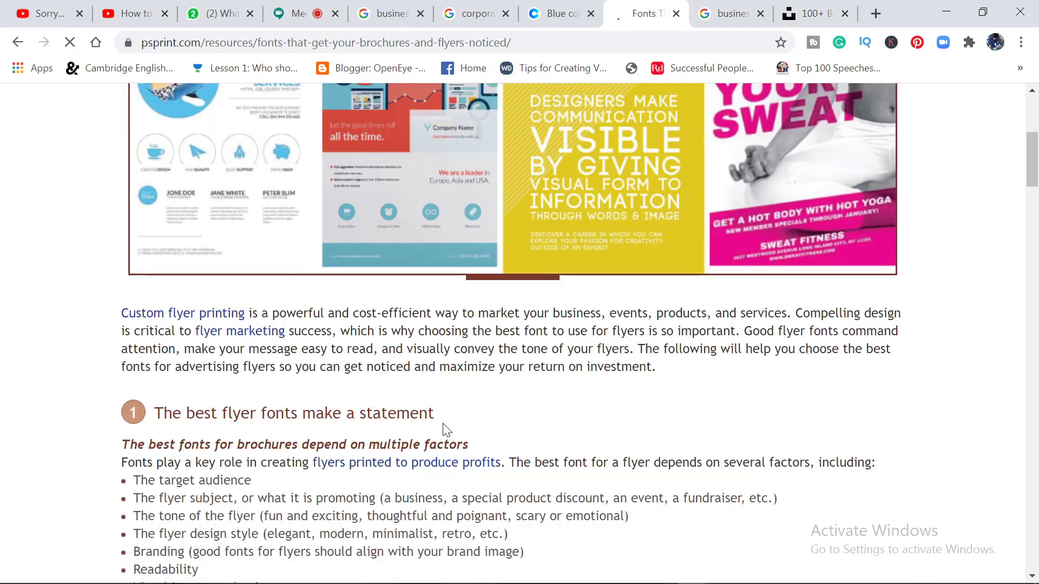
scroll(446, 430, down, 2)
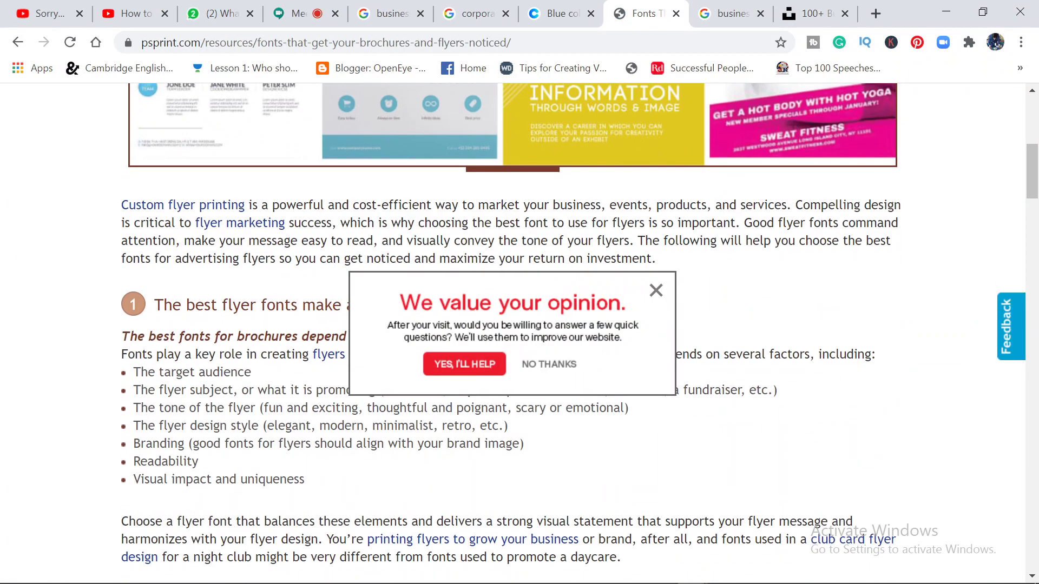
scroll(446, 430, down, 5)
scroll(392, 436, down, 7)
scroll(391, 436, down, 3)
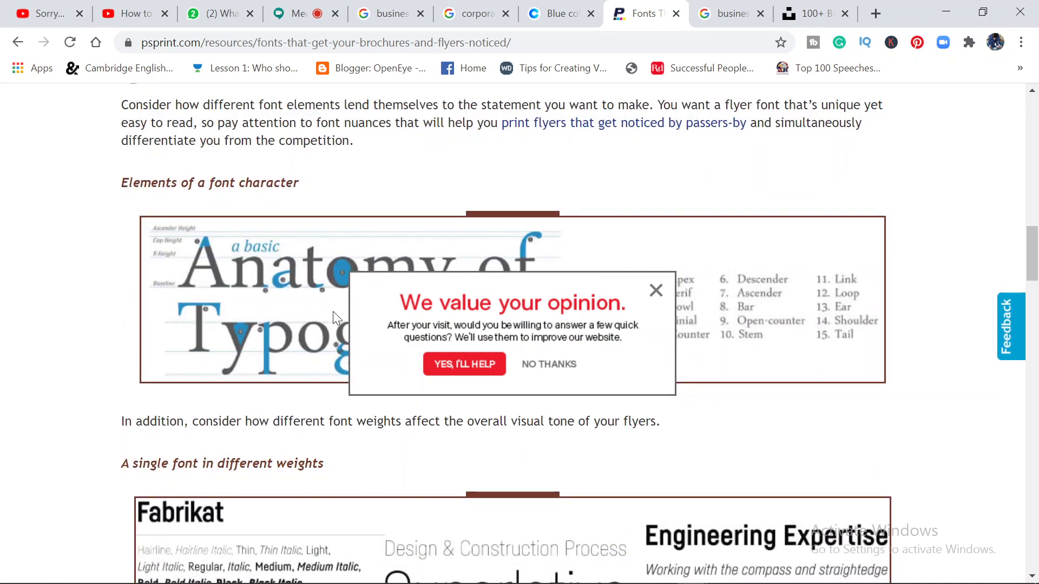
scroll(338, 327, down, 6)
scroll(338, 328, down, 4)
scroll(336, 323, down, 4)
scroll(351, 303, down, 4)
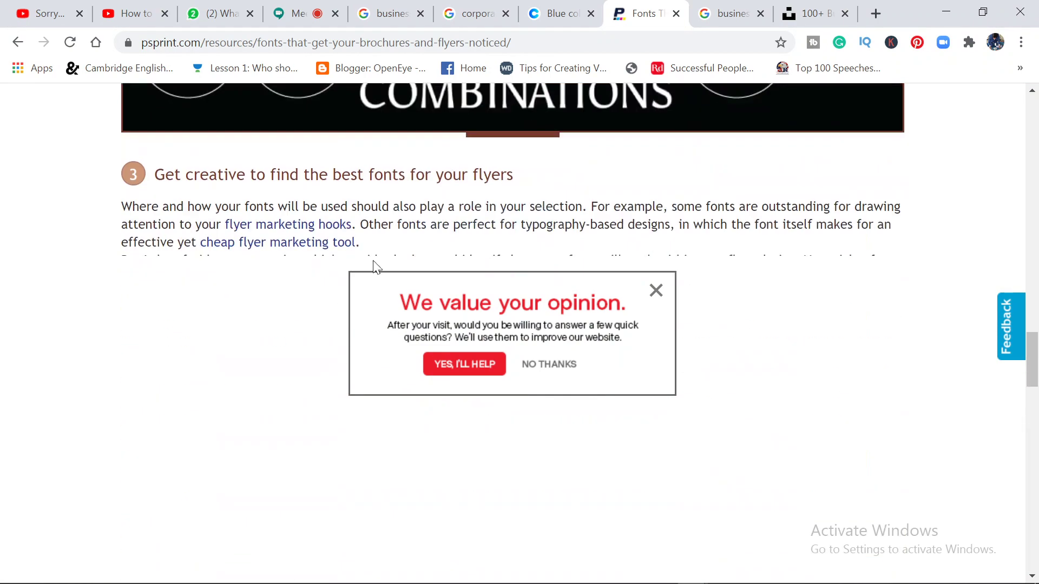
scroll(290, 344, up, 6)
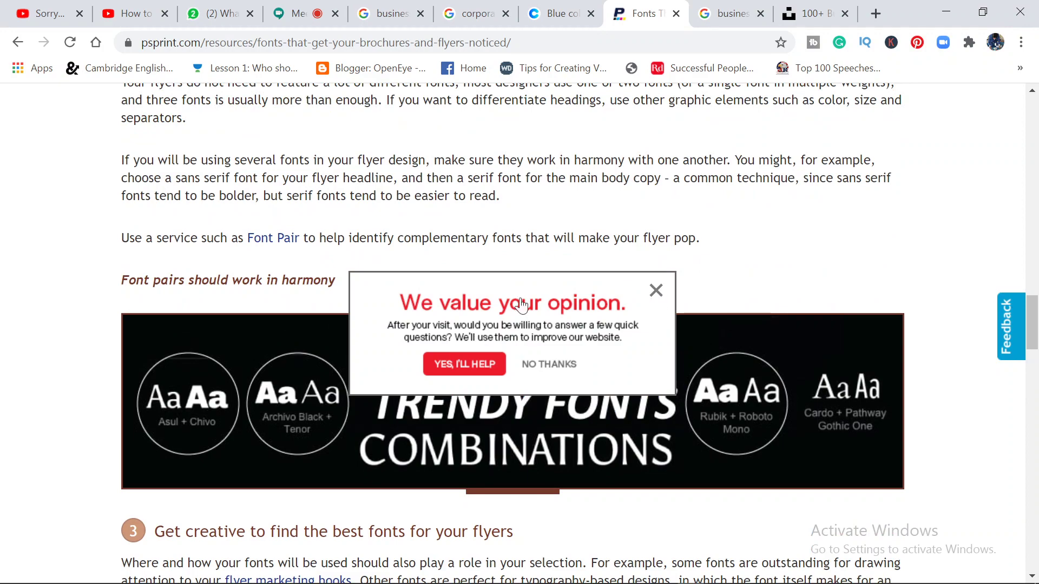
scroll(396, 343, up, 5)
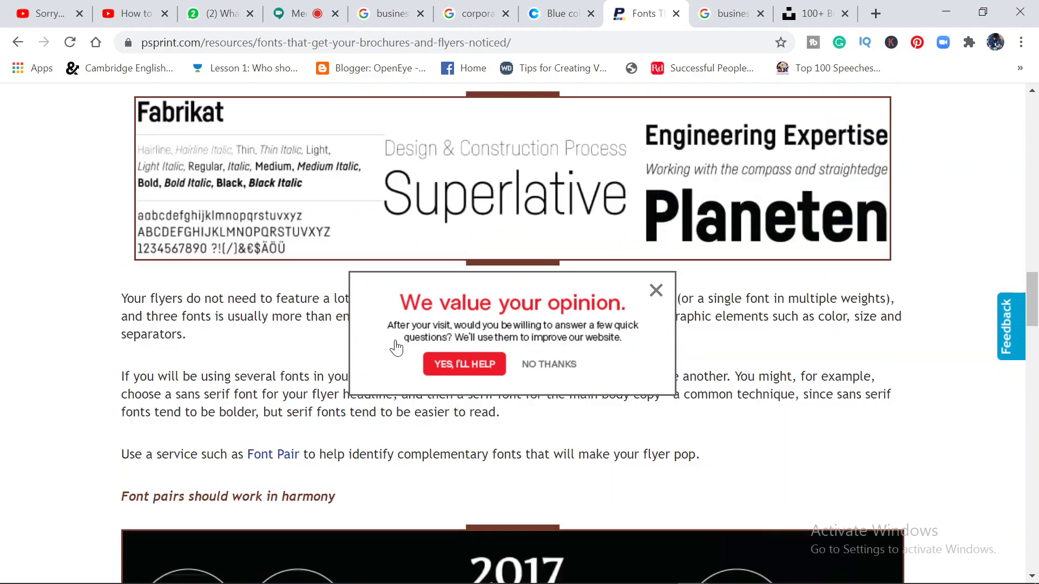
click(326, 348)
scroll(327, 349, up, 4)
scroll(325, 344, down, 5)
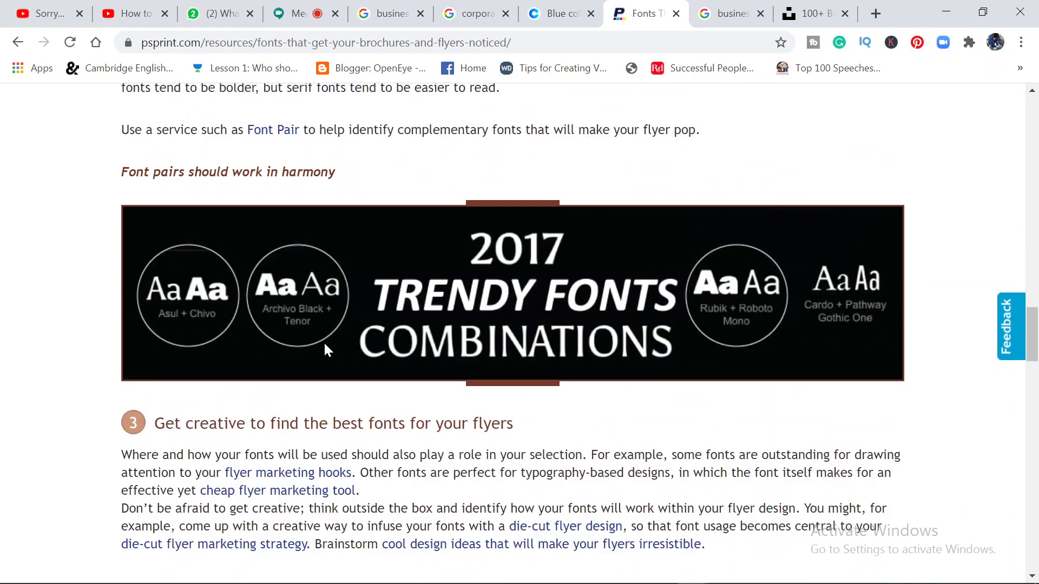
scroll(325, 345, down, 3)
scroll(325, 344, up, 3)
scroll(325, 345, down, 7)
scroll(325, 349, down, 3)
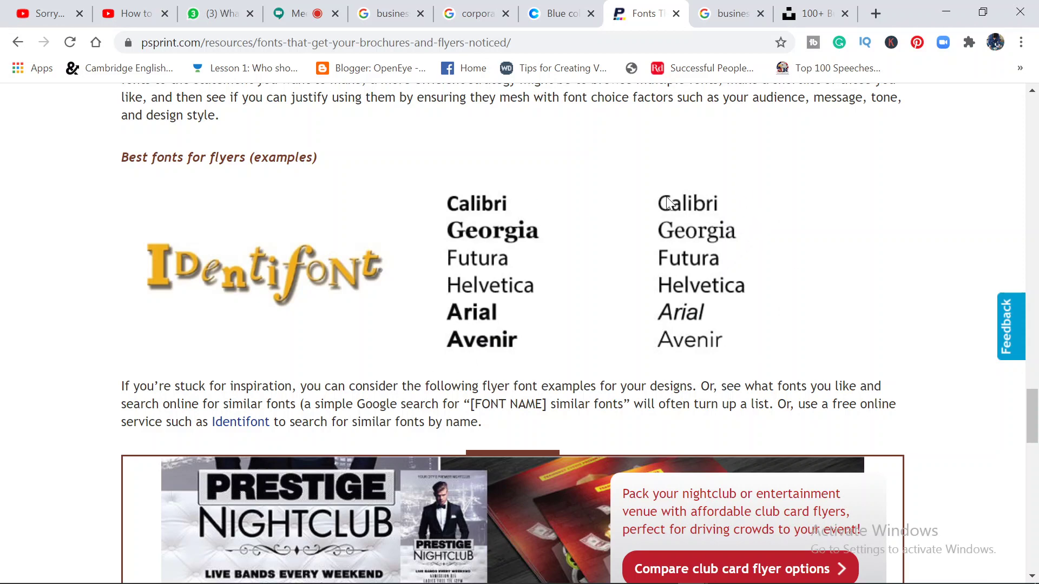
scroll(504, 217, down, 1)
scroll(419, 379, down, 2)
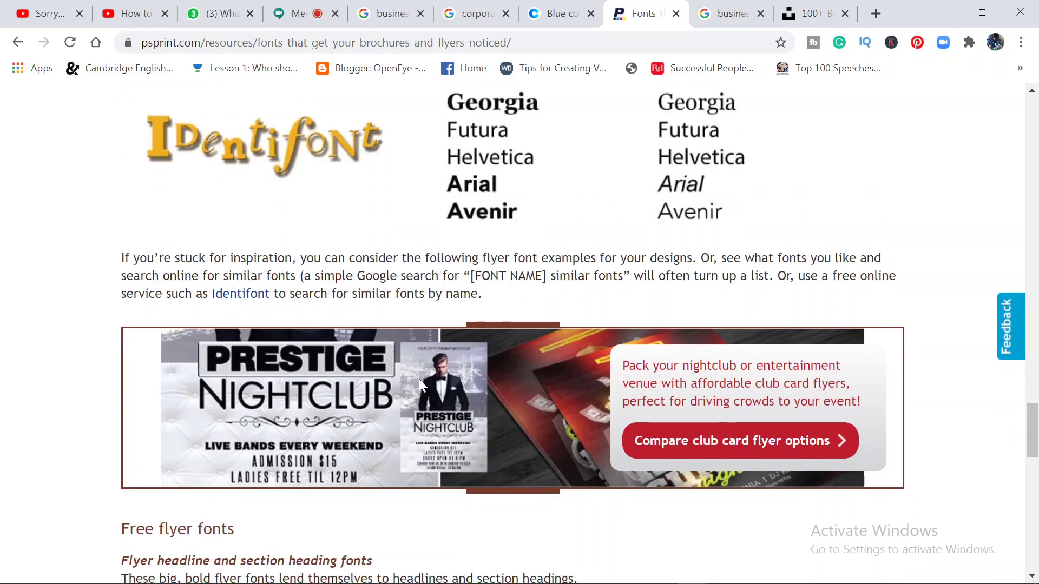
scroll(438, 408, down, 5)
scroll(476, 313, up, 8)
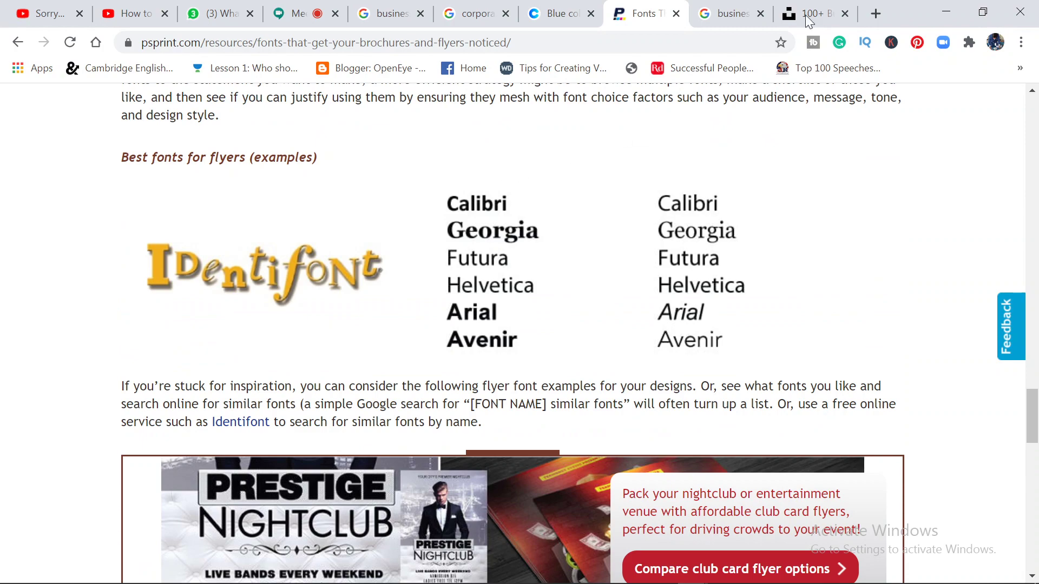
key(ctrl+t)
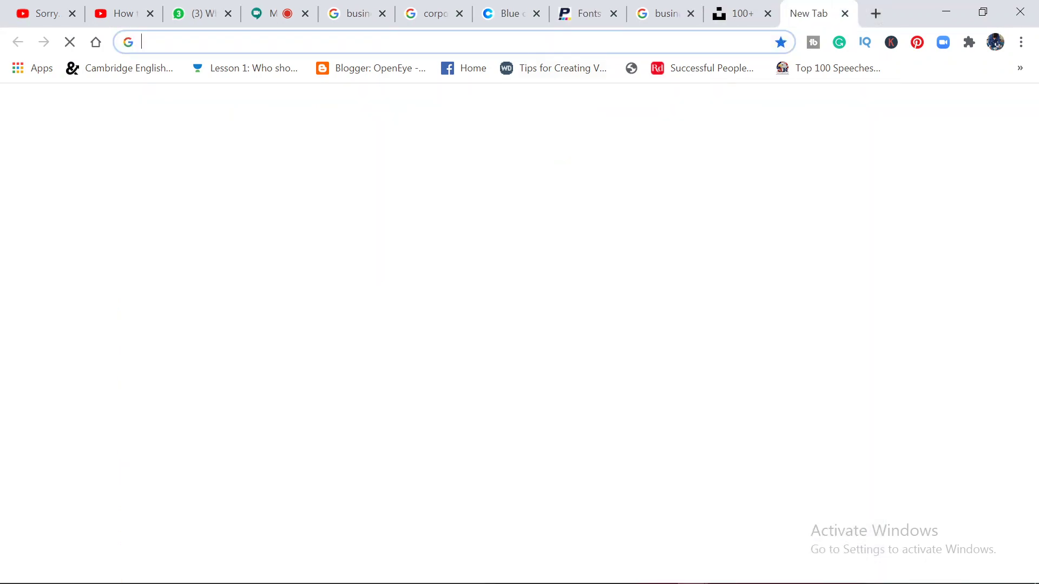
Search Google for 'lato font free download'
text(lot)
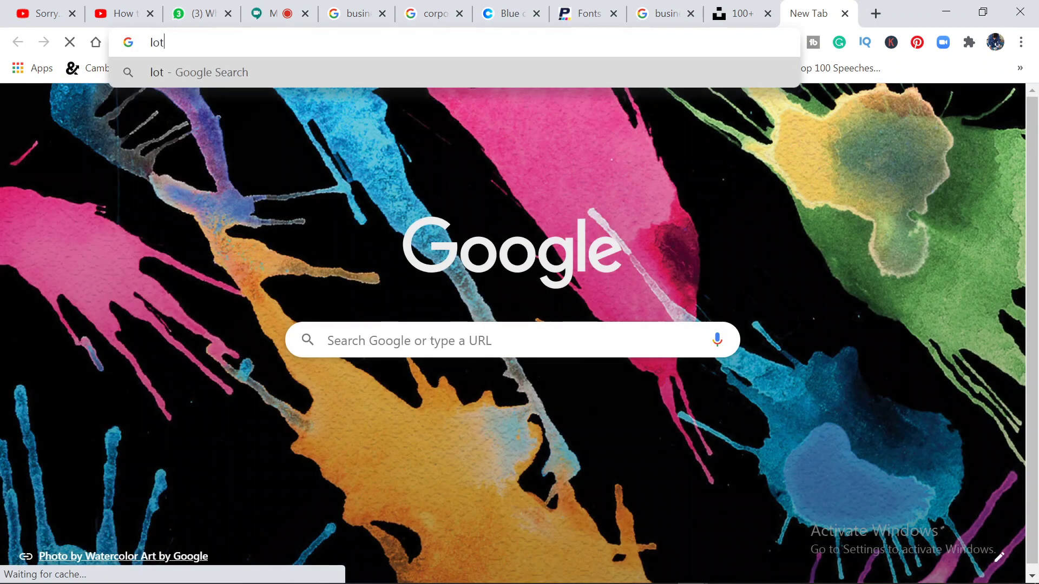
key(BackSpace)
key(BackSpace)
text(at)
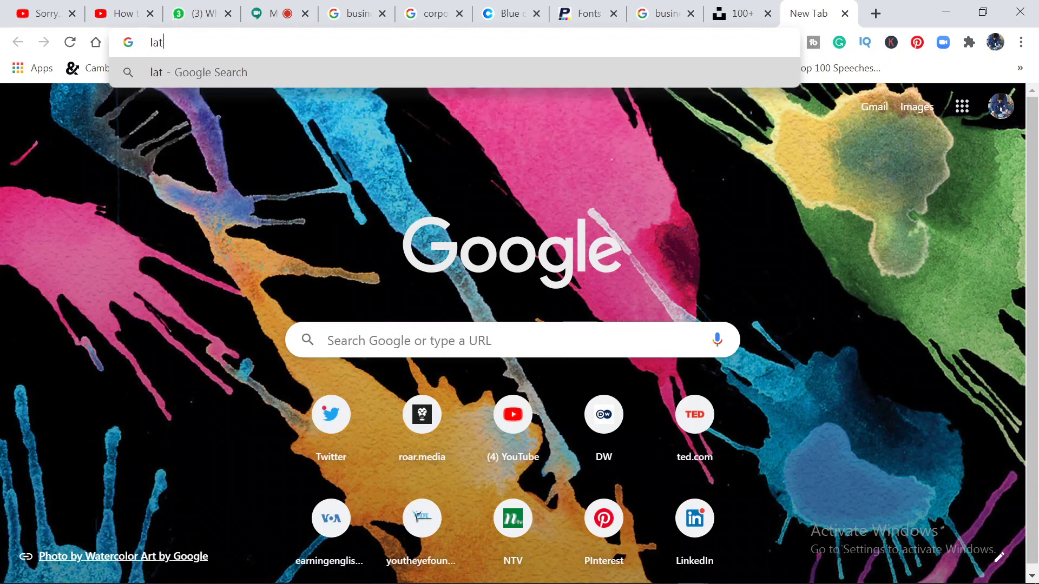
text(o font )
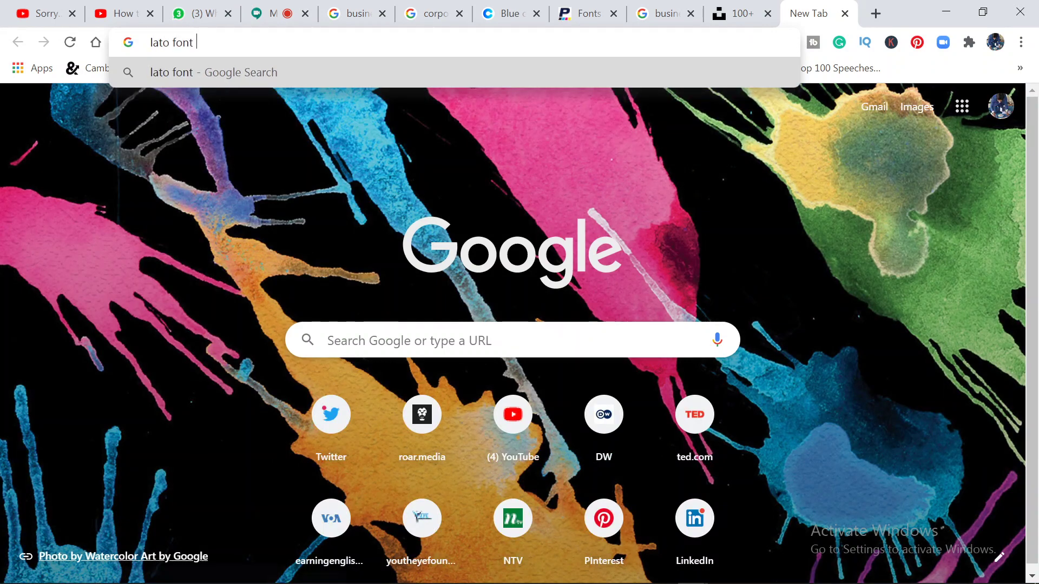
text(free do)
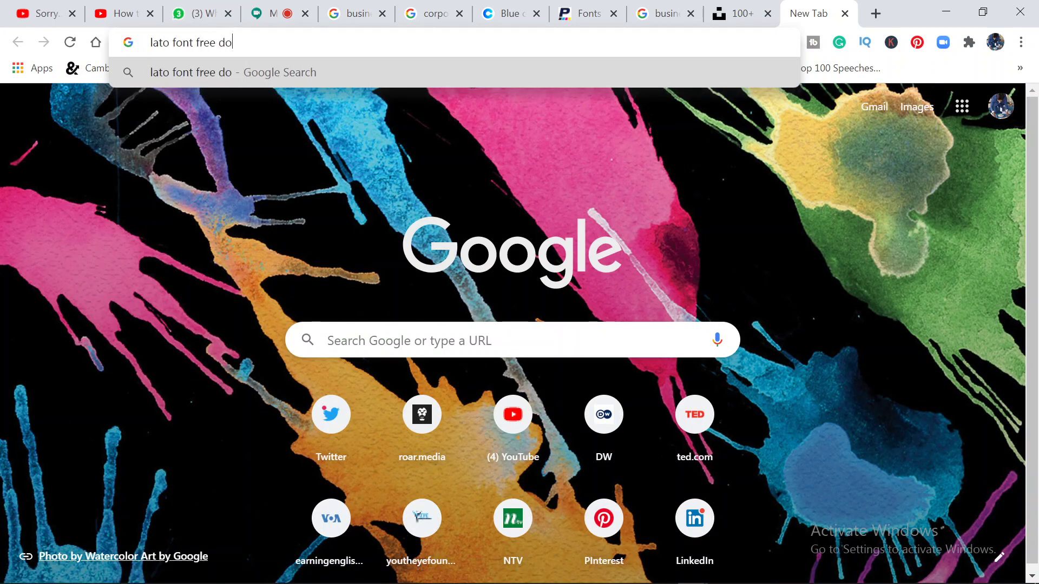
text(wnload)
key(Return)
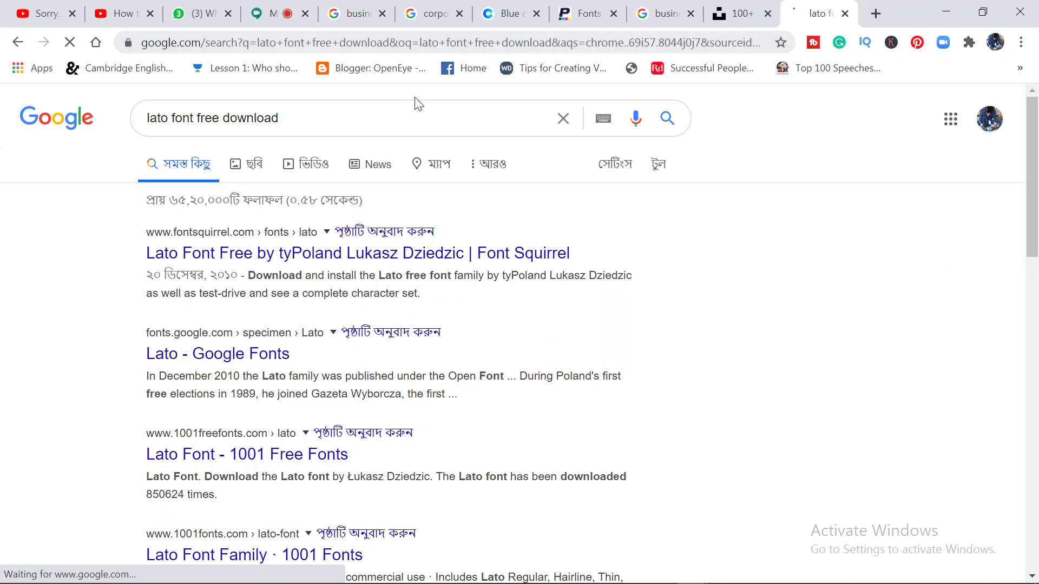
Browse the Lato results, open the related Roboto font download search, then return to the blue palettes
scroll(442, 356, down, 8)
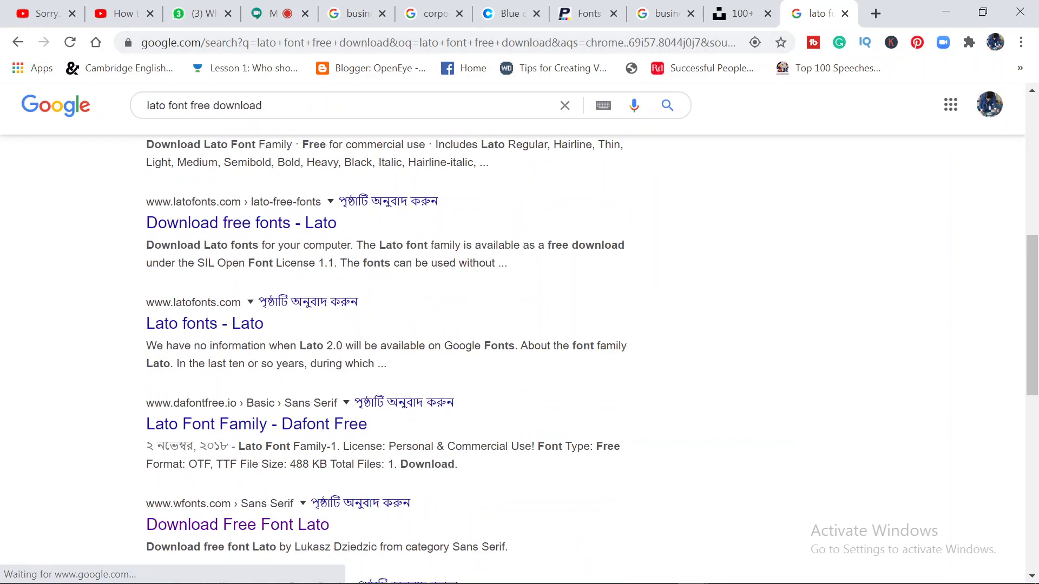
scroll(442, 356, down, 8)
scroll(442, 356, up, 2)
scroll(442, 356, up, 14)
scroll(443, 356, down, 10)
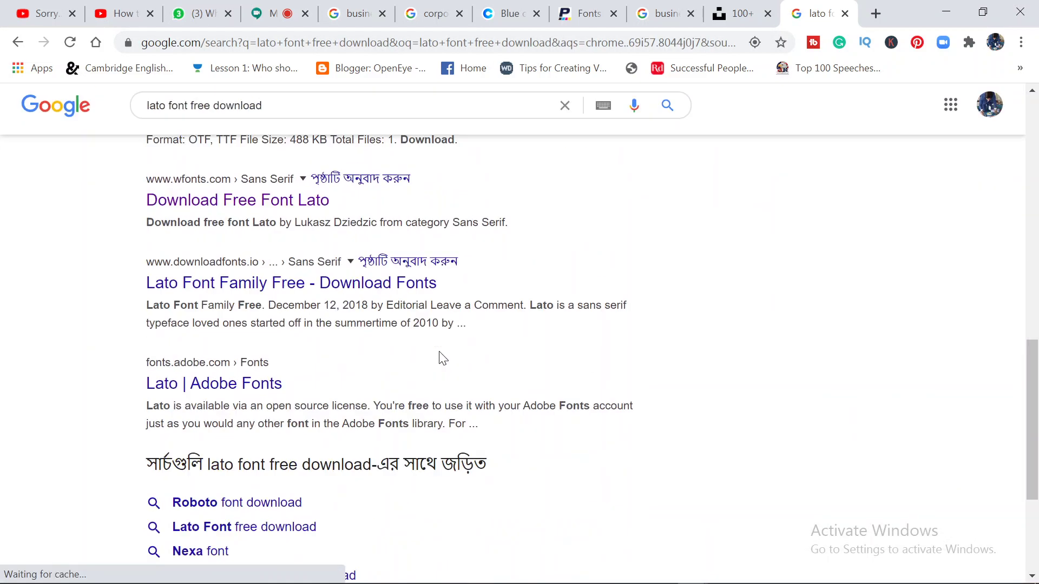
scroll(441, 355, down, 2)
click(277, 400)
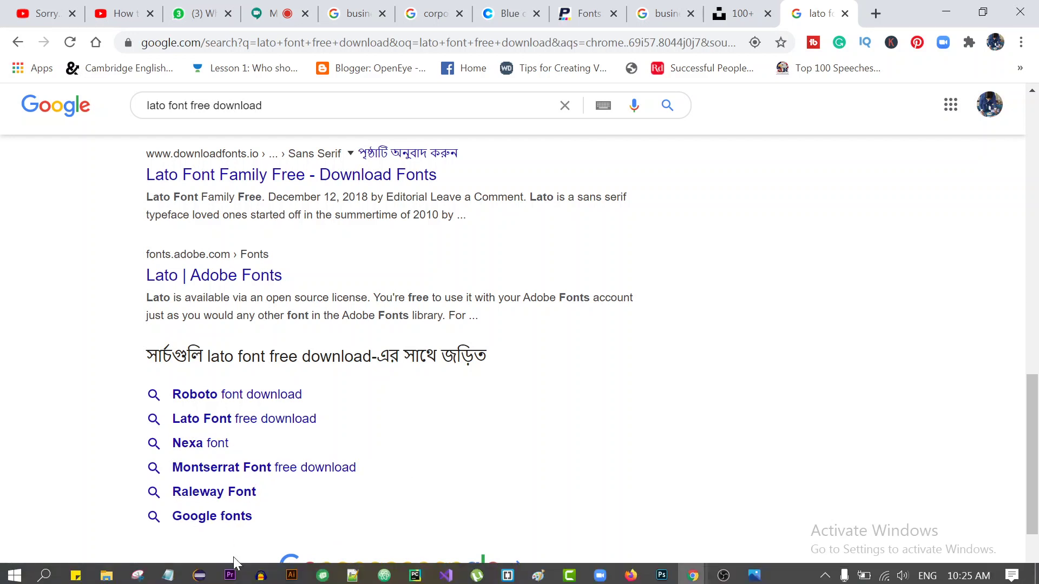
scroll(487, 347, up, 10)
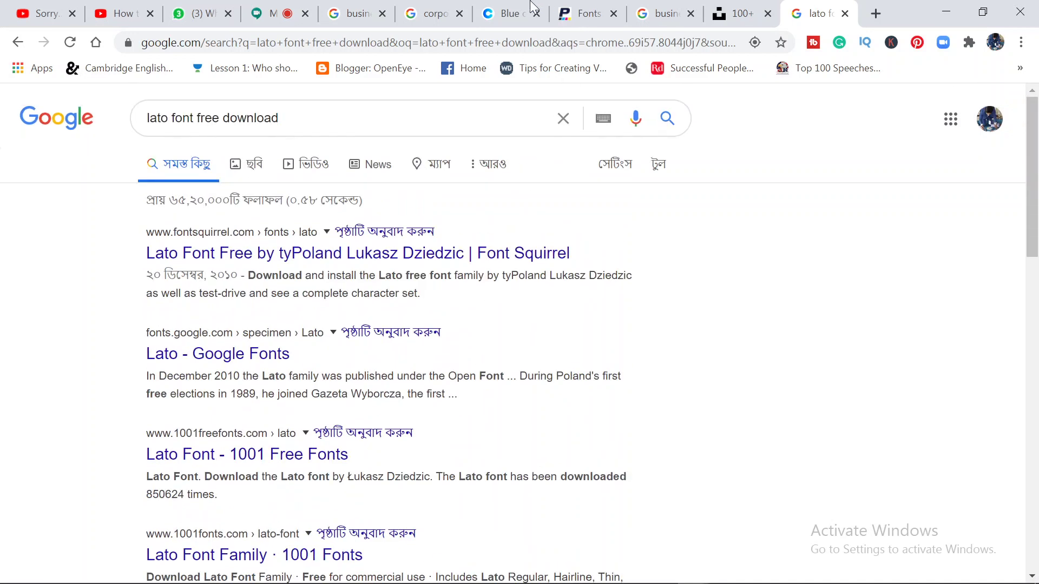
click(511, 13)
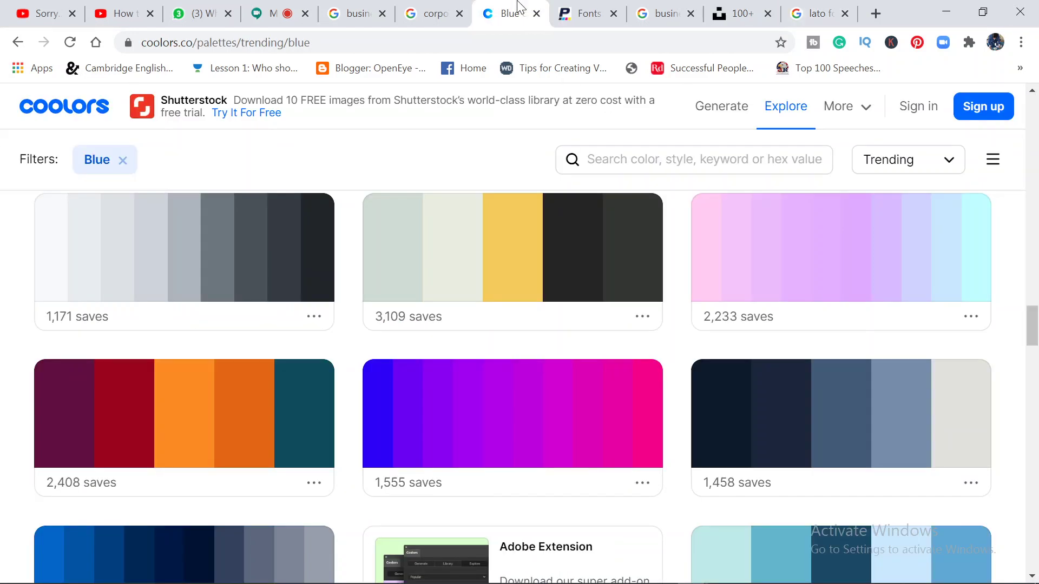
Review the corporate and business flyer tabs and the downloaded flyer image in Photos
click(430, 13)
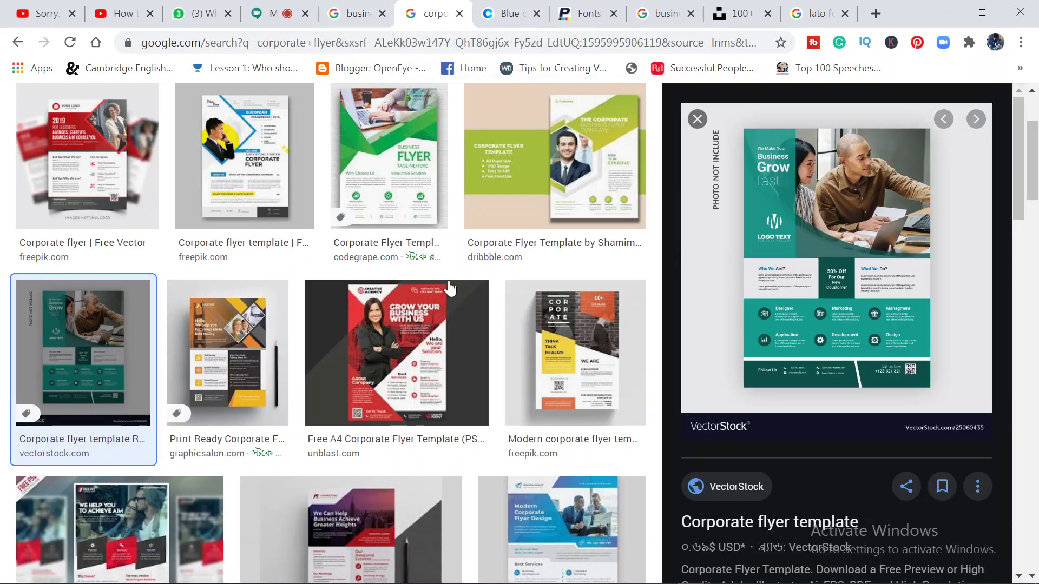
click(358, 8)
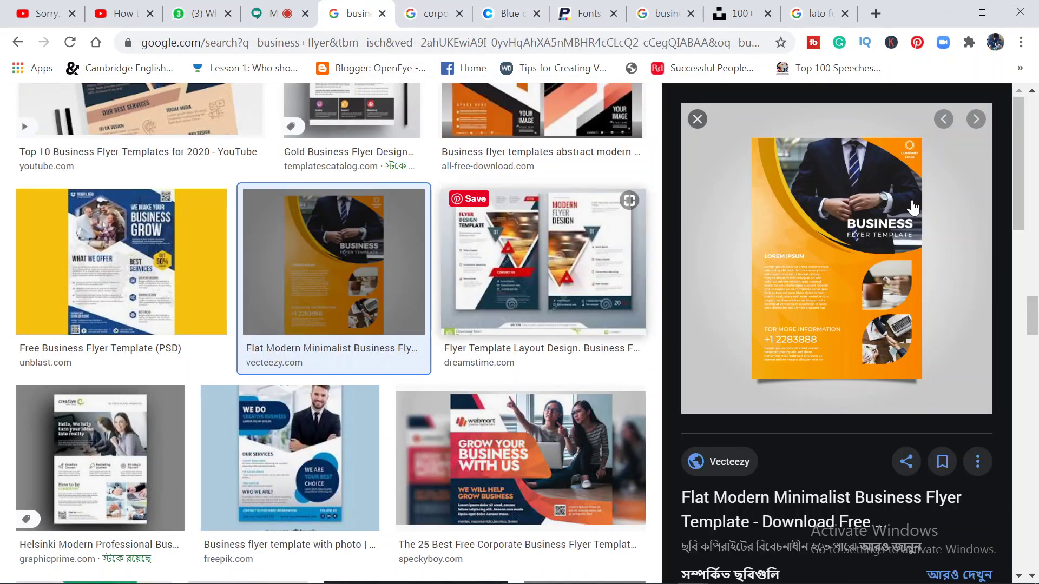
click(946, 12)
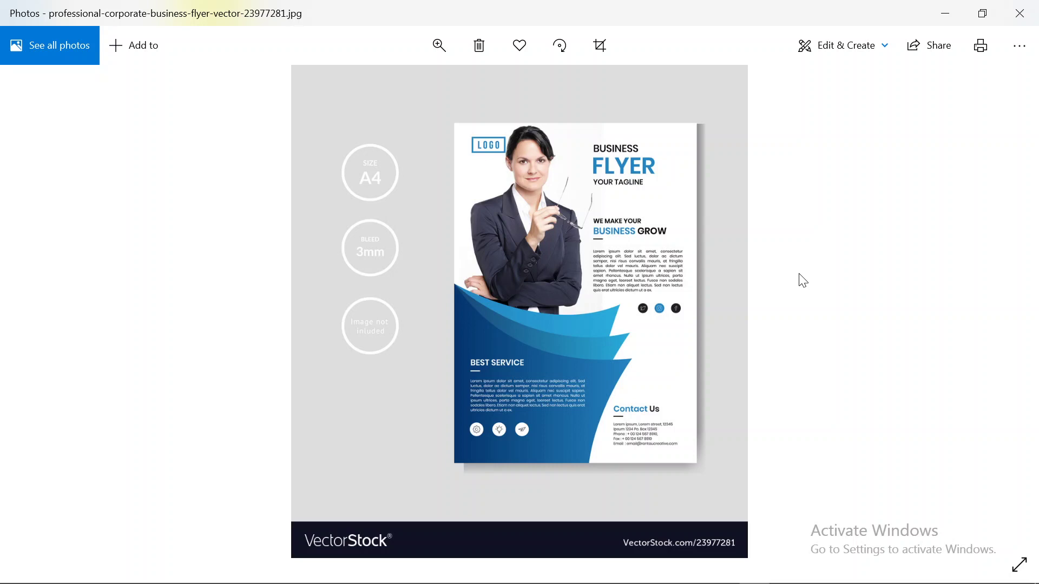
click(936, 8)
mouse_move(692, 572)
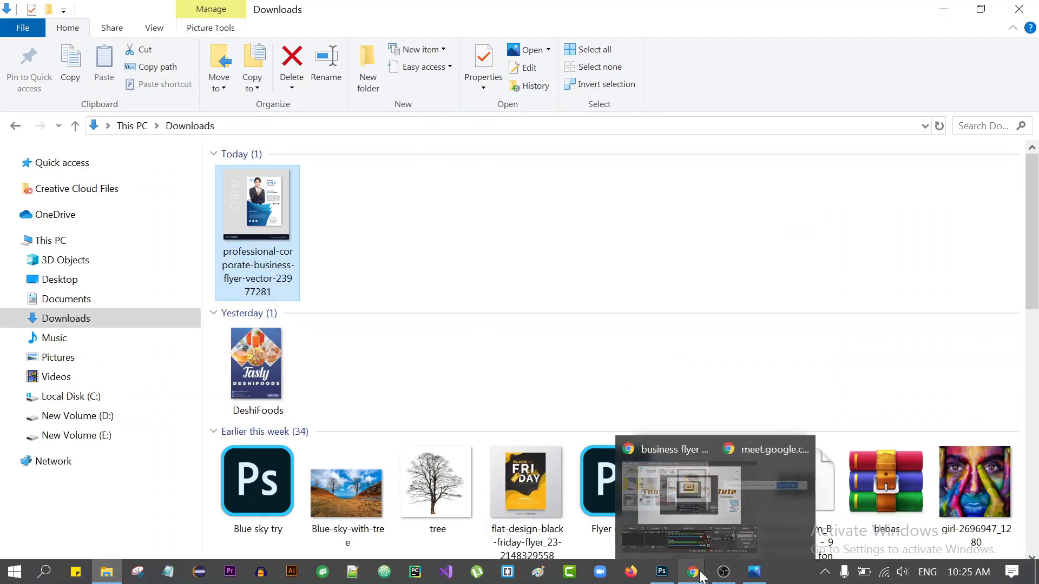
Return to the Google Meet class tab and mute the microphone
click(615, 514)
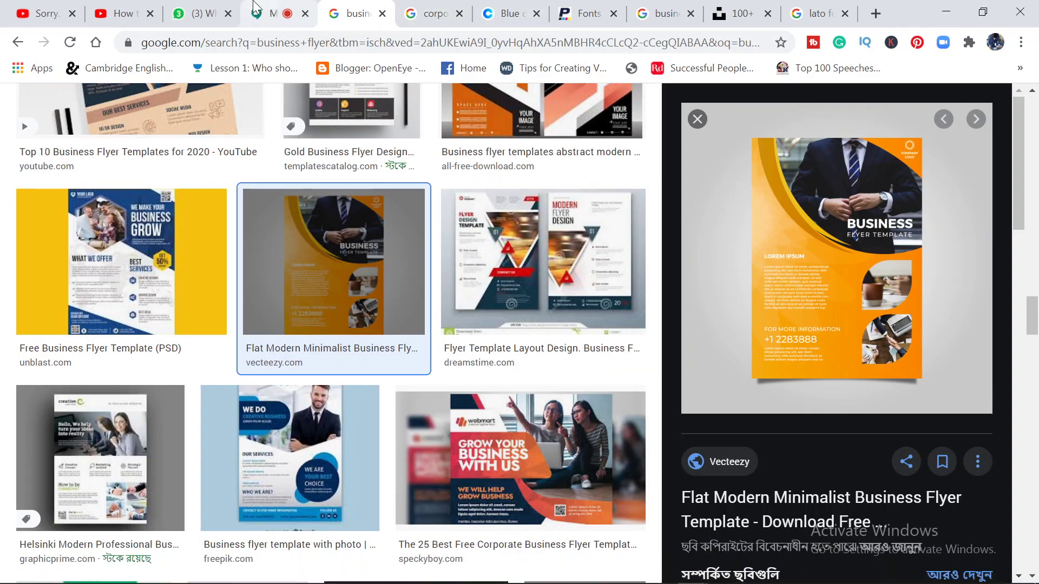
click(282, 7)
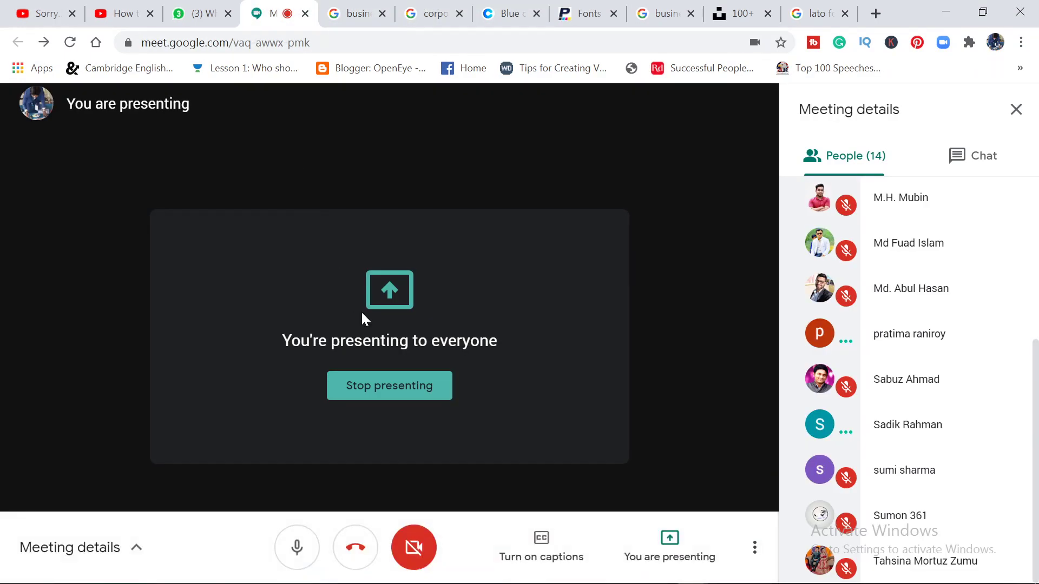
click(299, 560)
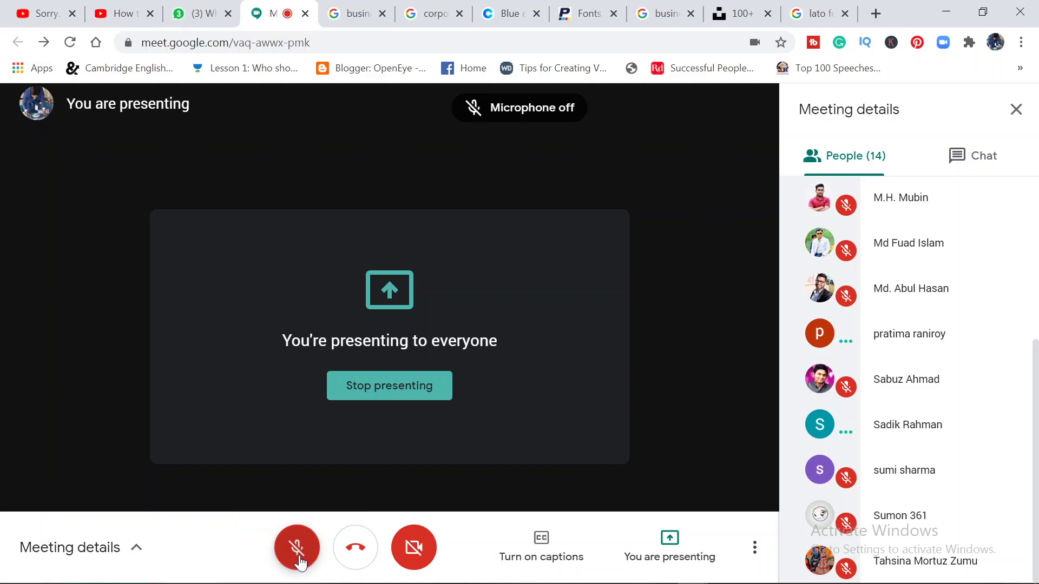
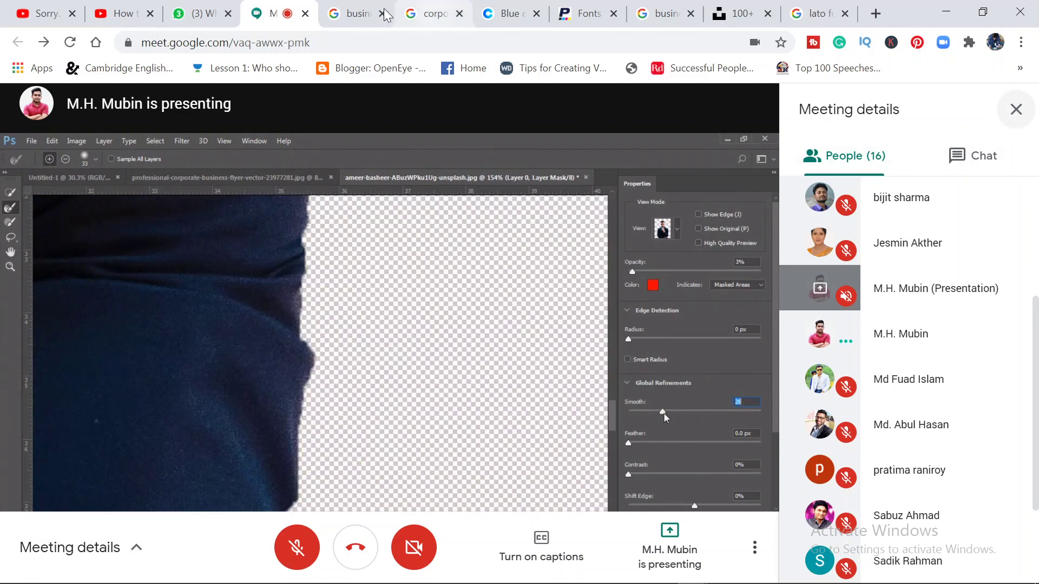
Switch from the Google Meet class to the WhatsApp Web tab
click(206, 8)
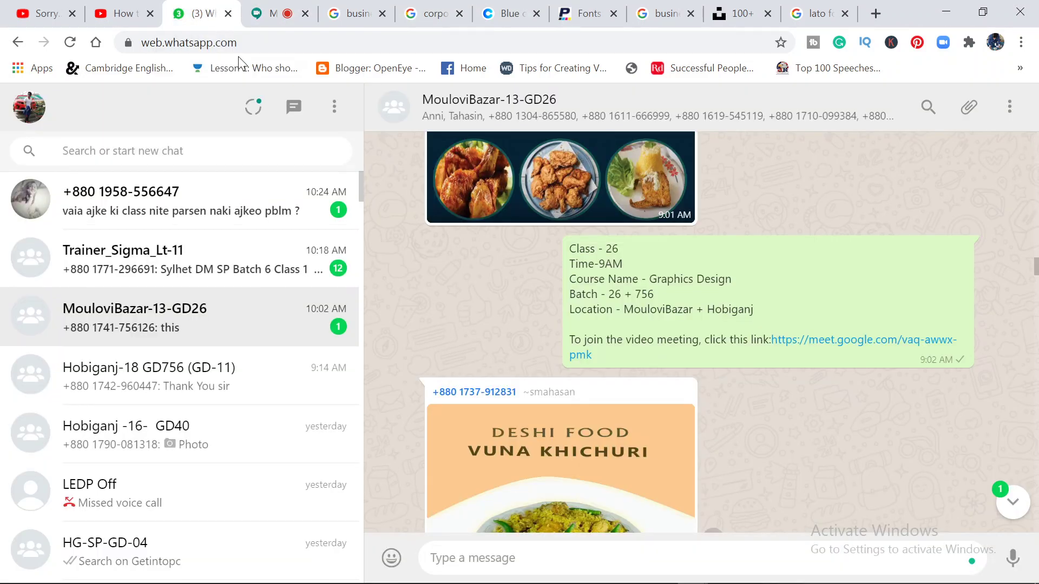
mouse_move(186, 258)
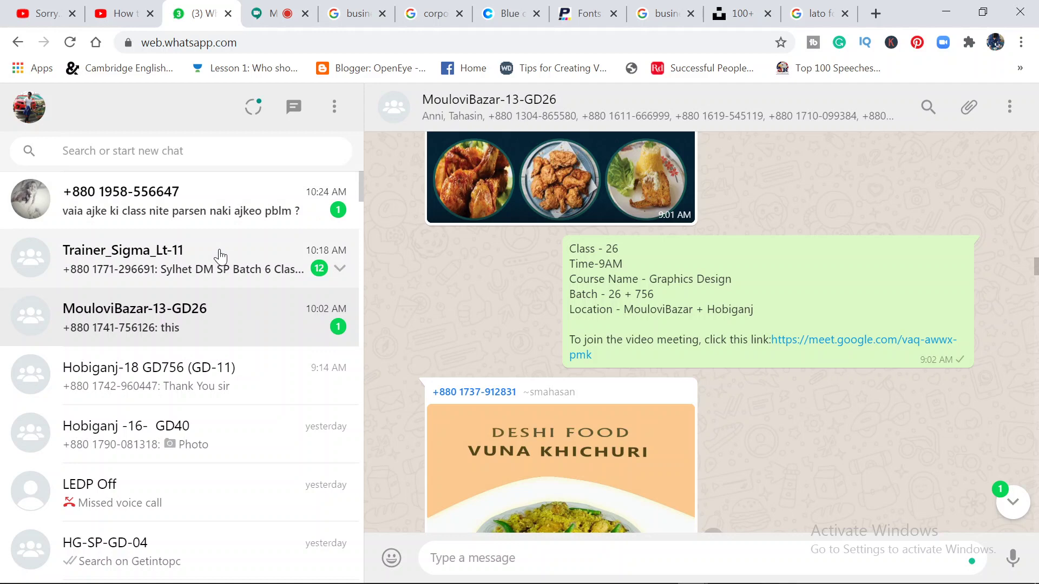
Open the Trainer_Sigma_Lt-11 group and scroll through today's class details and Meet links
click(220, 256)
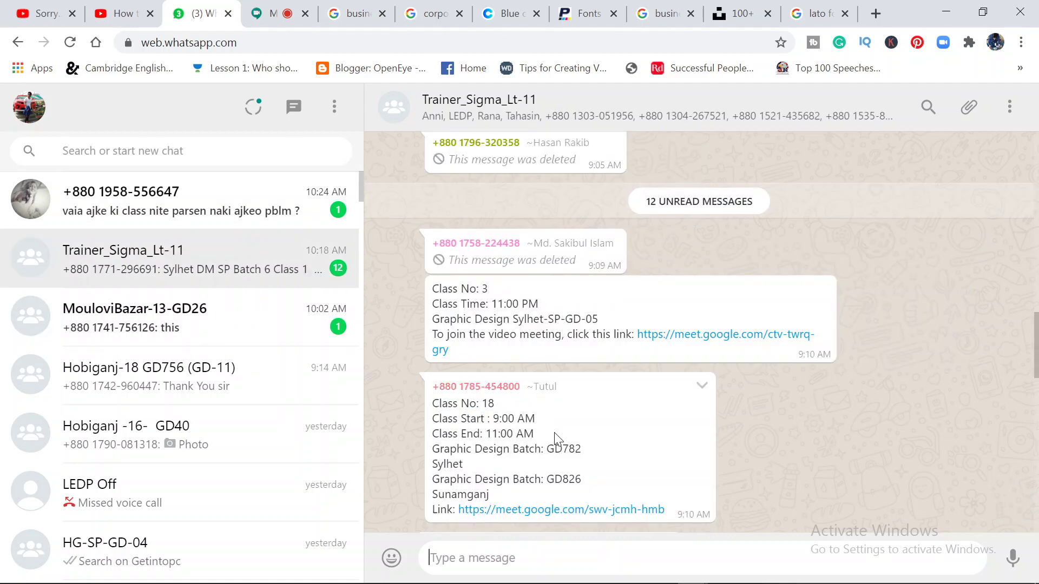
scroll(554, 433, up, 10)
scroll(554, 433, up, 5)
scroll(554, 433, down, 3)
scroll(554, 433, down, 2)
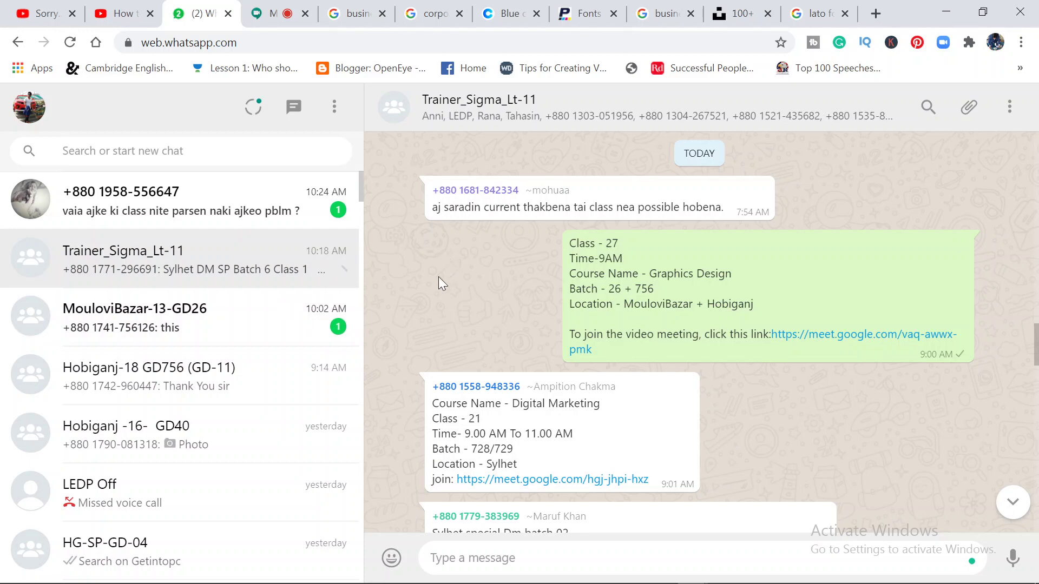
scroll(369, 271, down, 2)
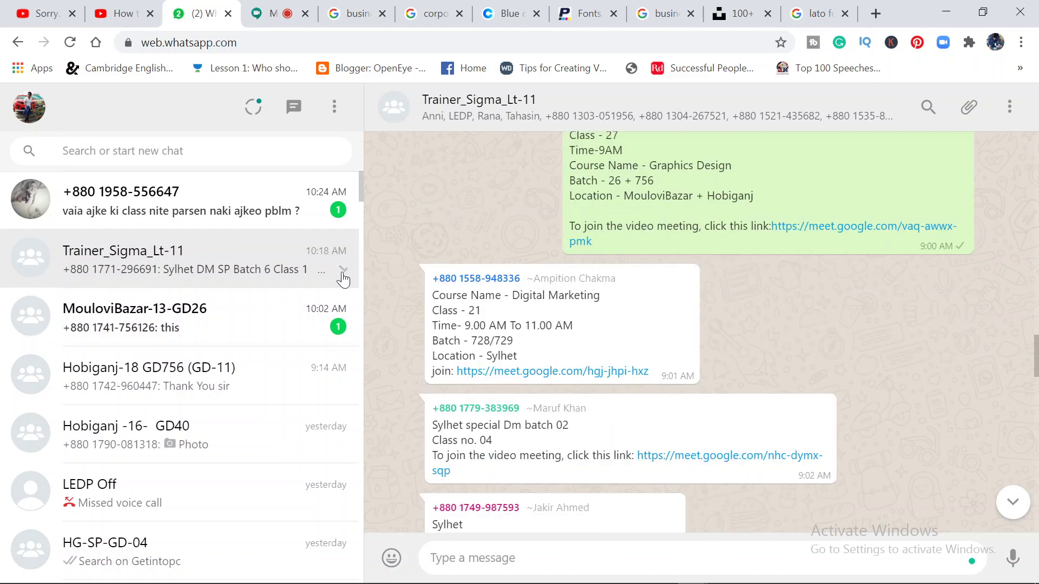
scroll(575, 321, up, 2)
scroll(574, 323, down, 4)
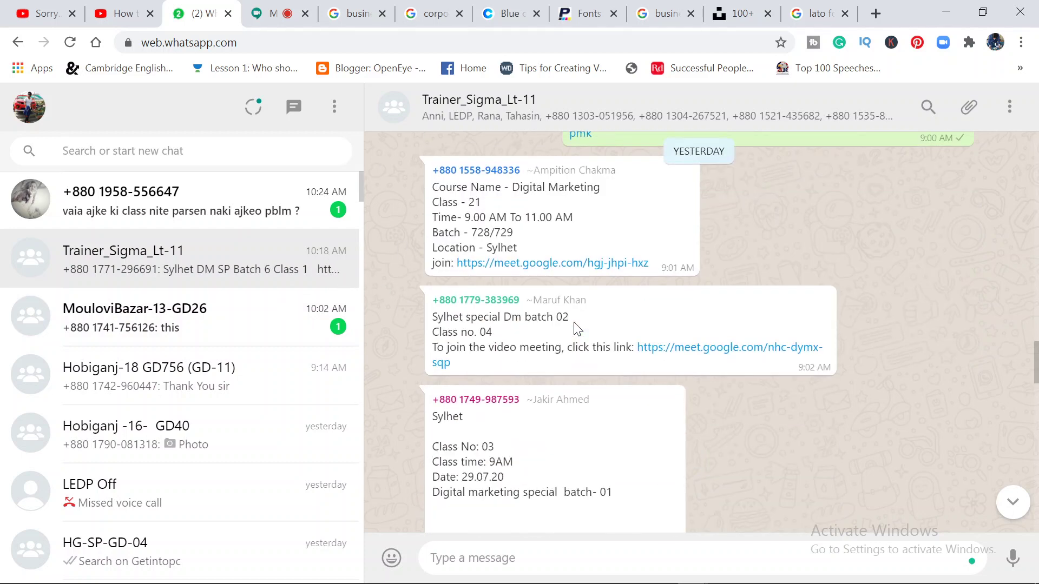
scroll(577, 327, up, 2)
scroll(533, 265, up, 2)
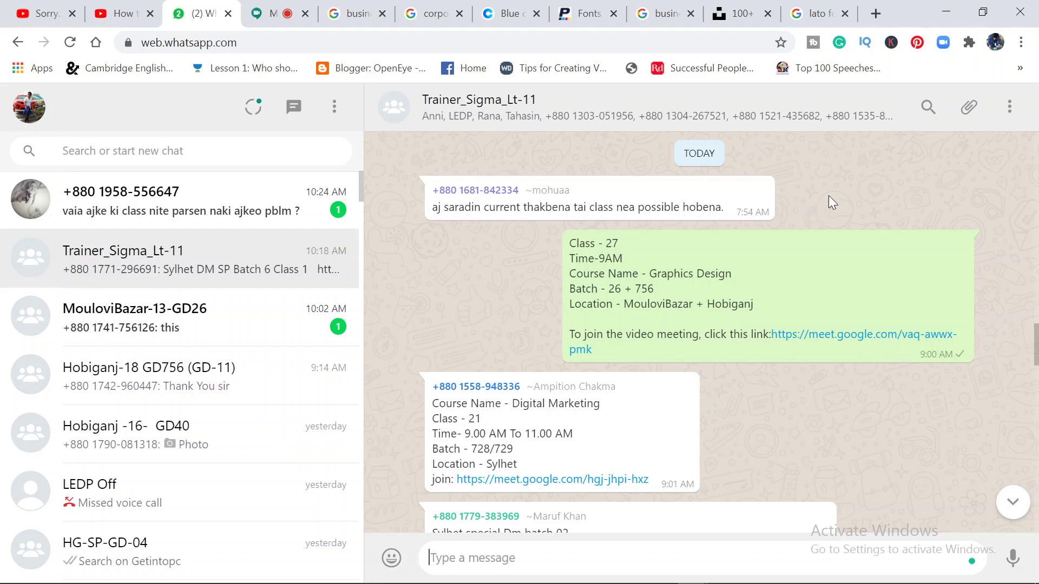
Scroll the group messages, then open the student's private chat asking whether class is on
scroll(817, 336, down, 4)
scroll(818, 335, down, 4)
scroll(817, 335, down, 4)
scroll(818, 338, down, 5)
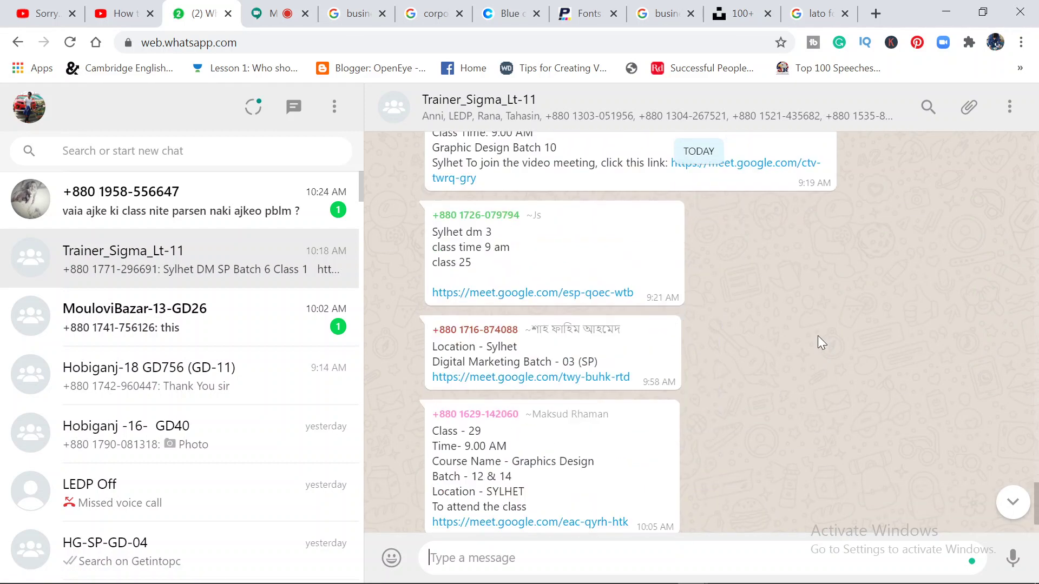
scroll(818, 338, down, 5)
scroll(818, 337, up, 10)
scroll(821, 343, up, 5)
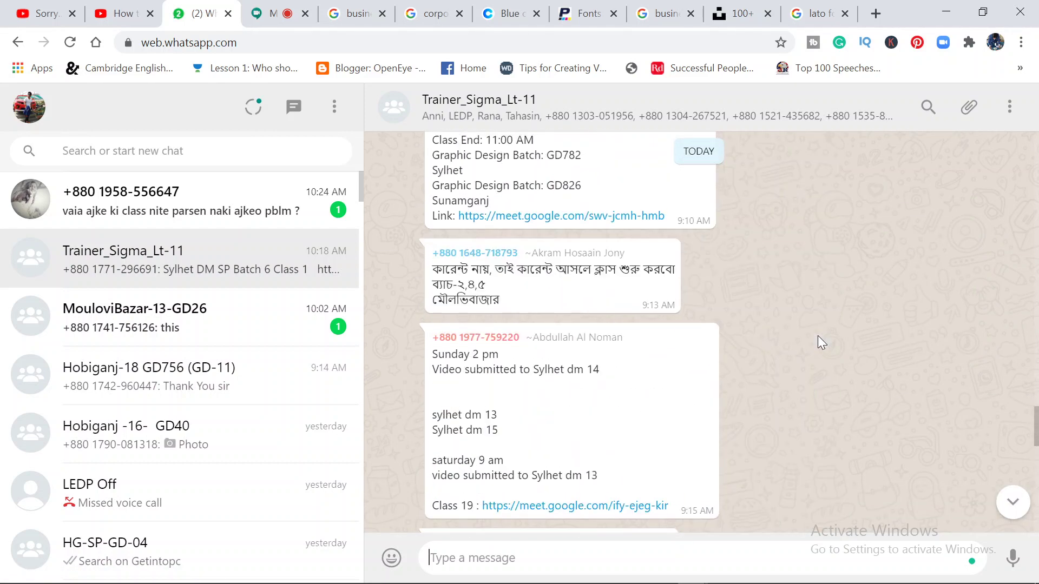
scroll(821, 343, up, 5)
scroll(821, 343, up, 5)
scroll(822, 343, up, 5)
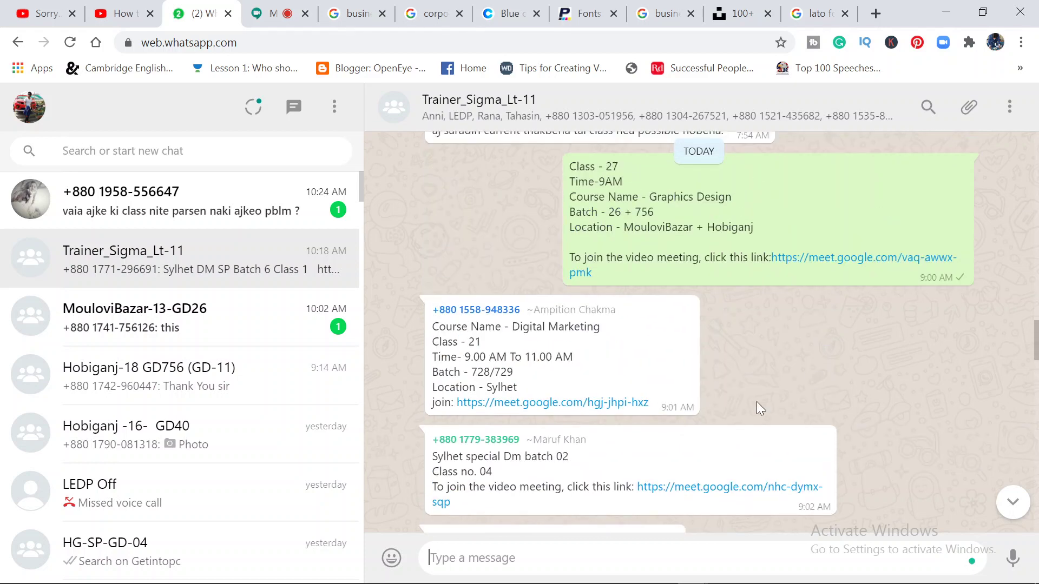
scroll(501, 346, up, 2)
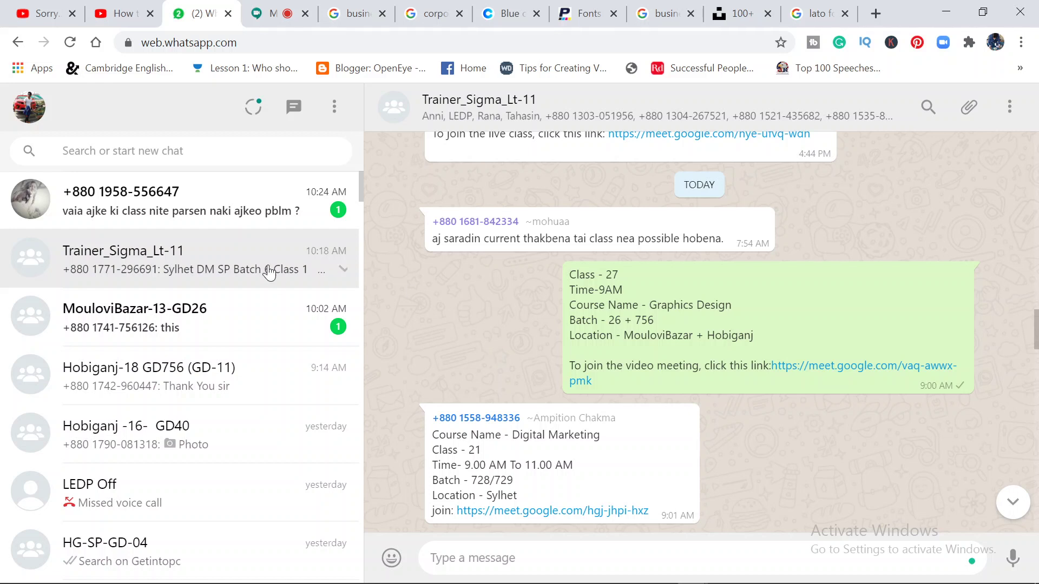
click(312, 206)
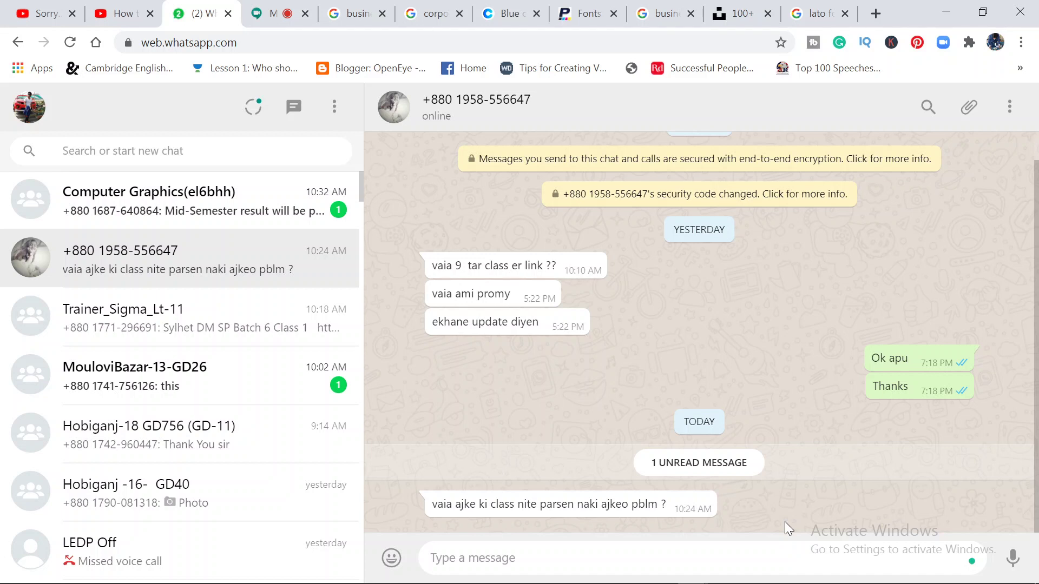
Send the student the reply 'na nicci apu' and go back to the Google Meet tab
text(na n)
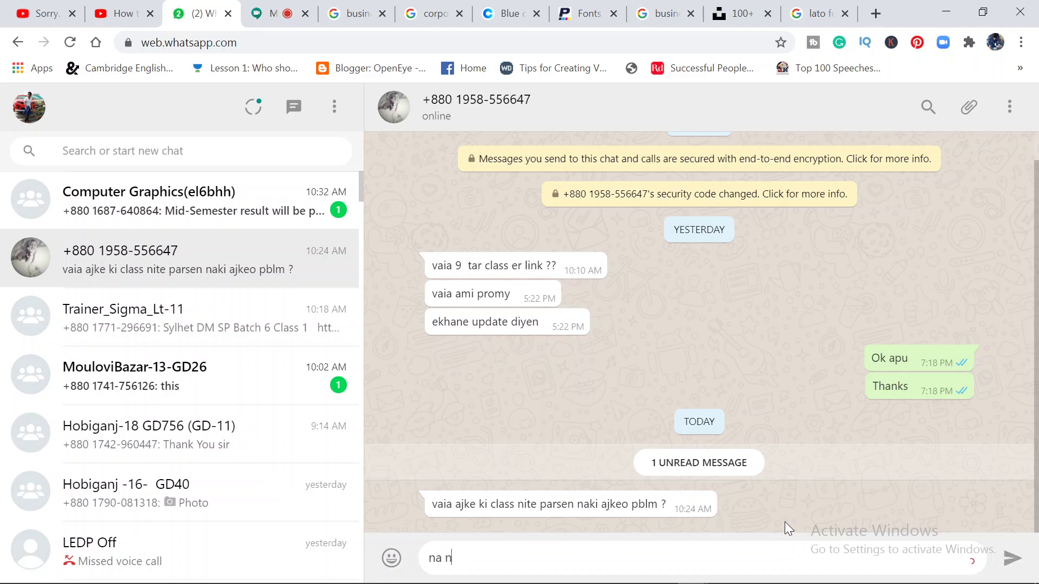
text(icci ap)
text(u)
key(Return)
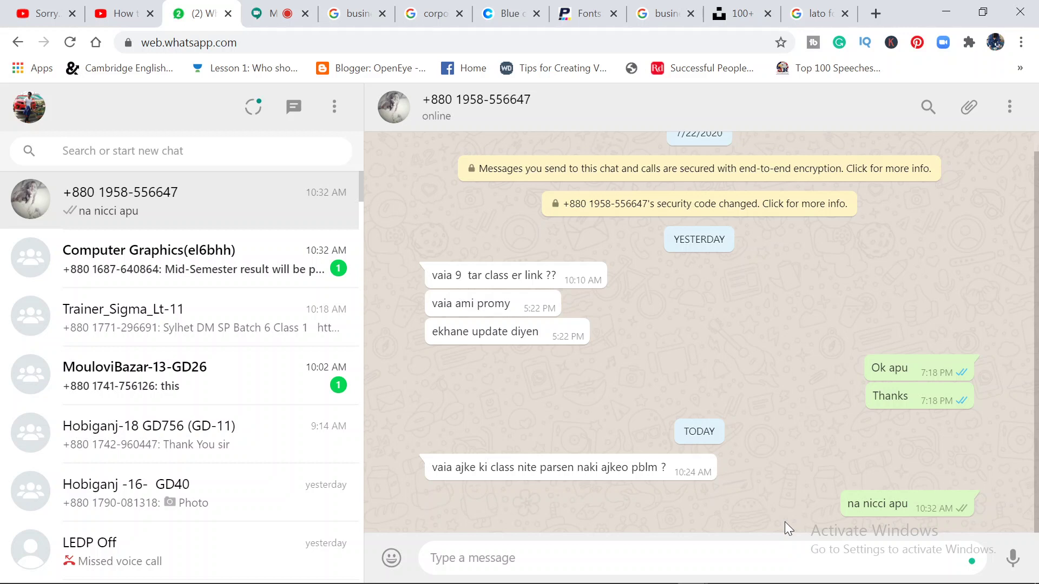
mouse_move(179, 260)
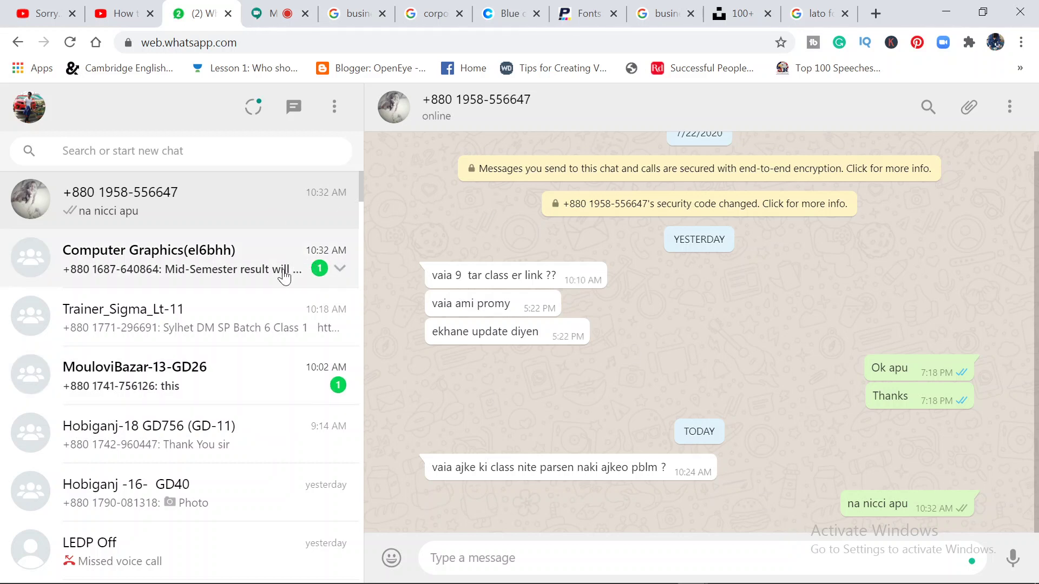
click(271, 14)
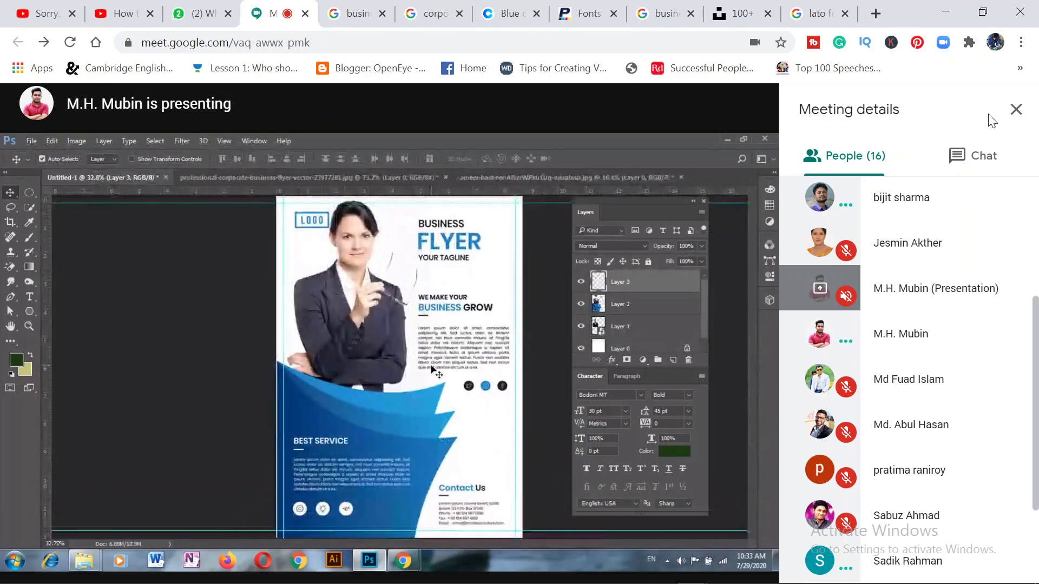
Hide Meeting details, close the businessman photo and Lato font tabs, and minimise Chrome
click(1015, 110)
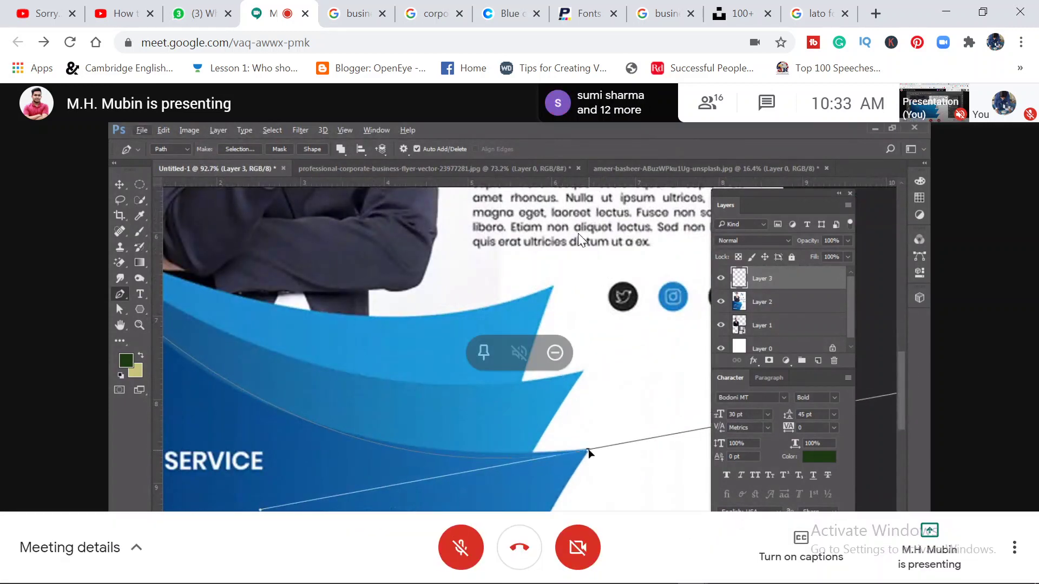
mouse_move(528, 400)
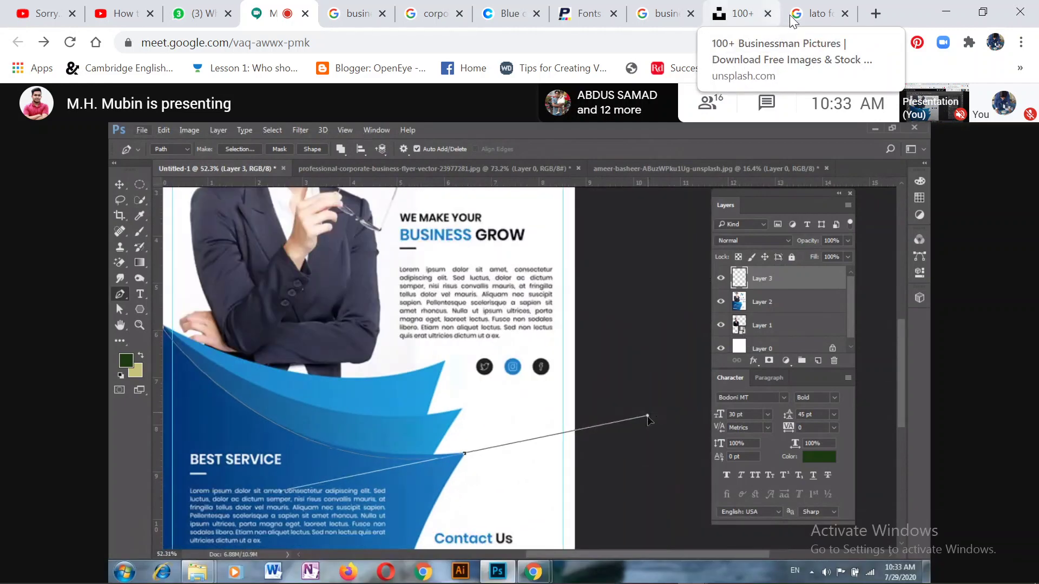
click(845, 13)
click(845, 13)
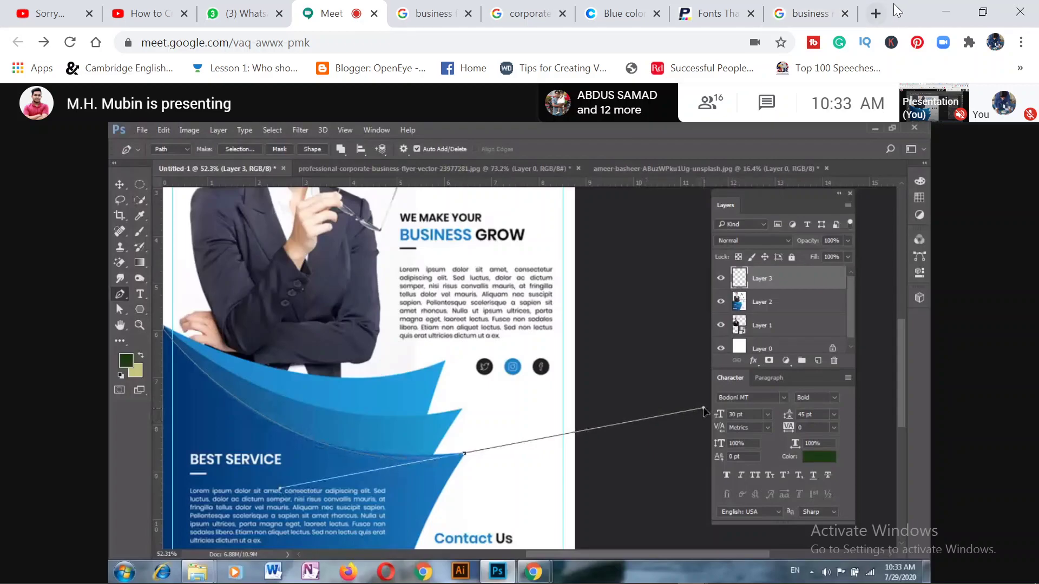
click(946, 12)
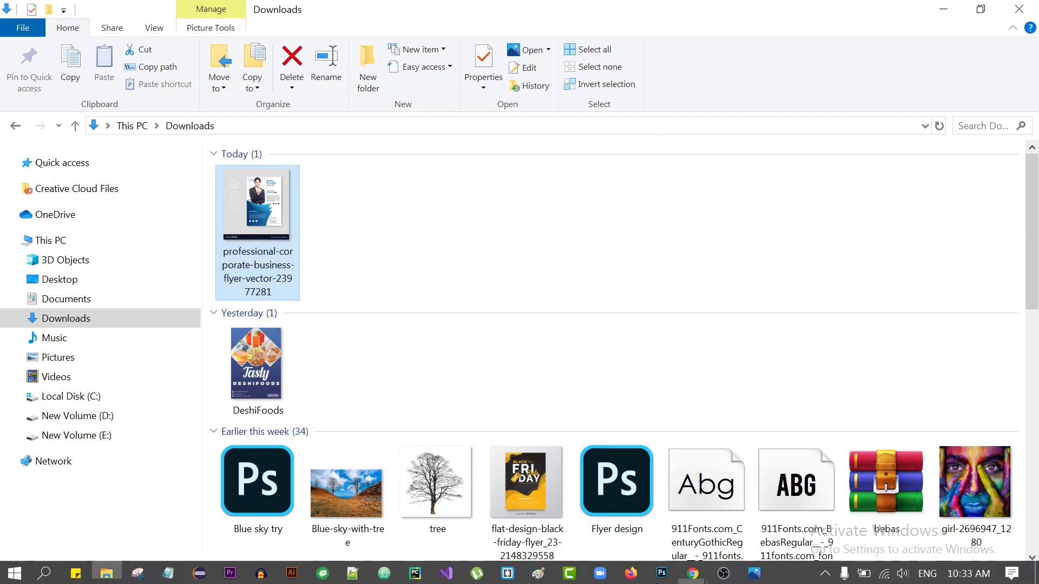
Bring up and minimise Photoshop, then return to Chrome's WhatsApp Web tab
click(661, 573)
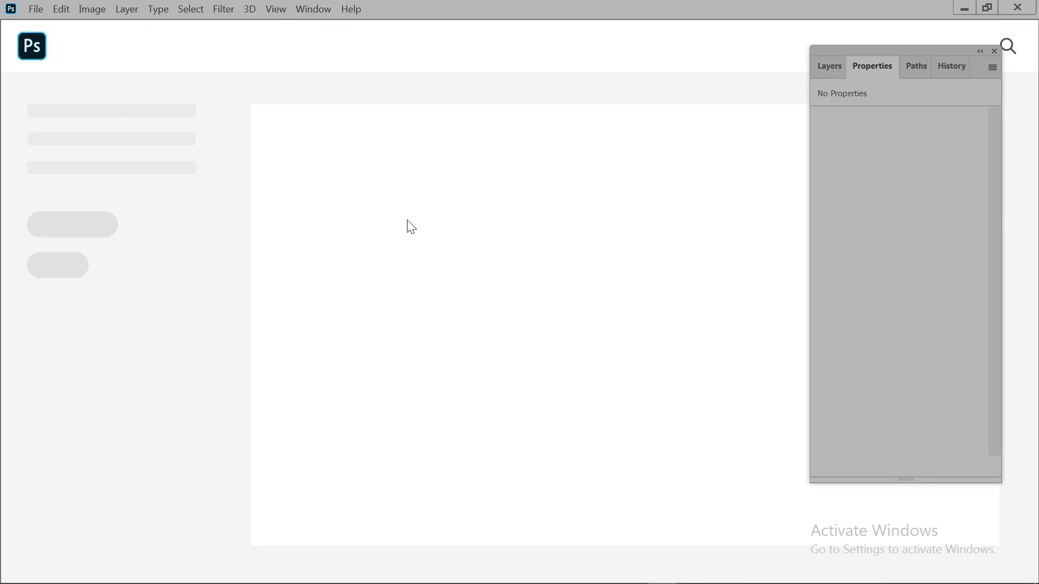
click(963, 8)
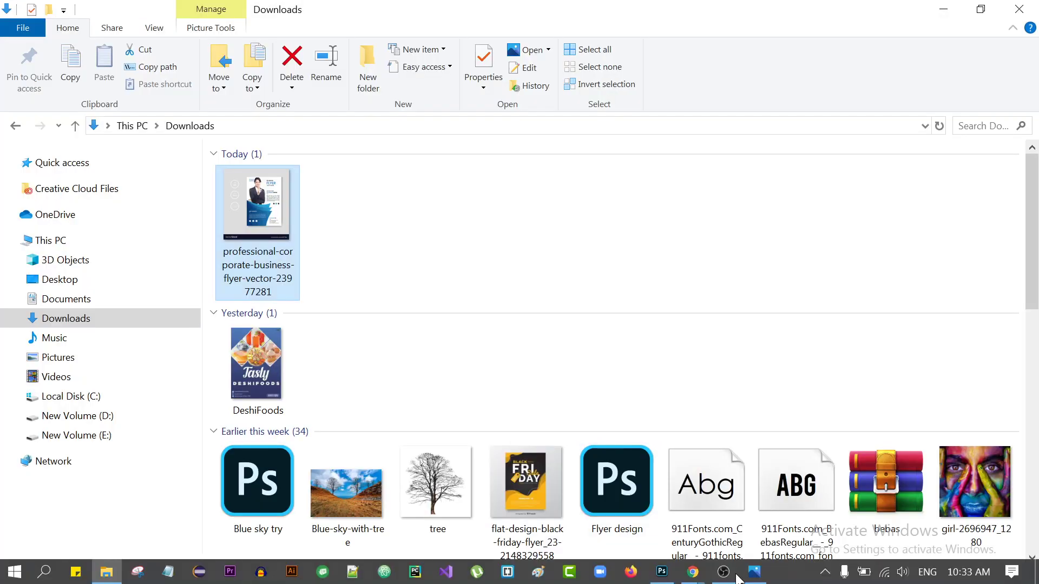
click(620, 482)
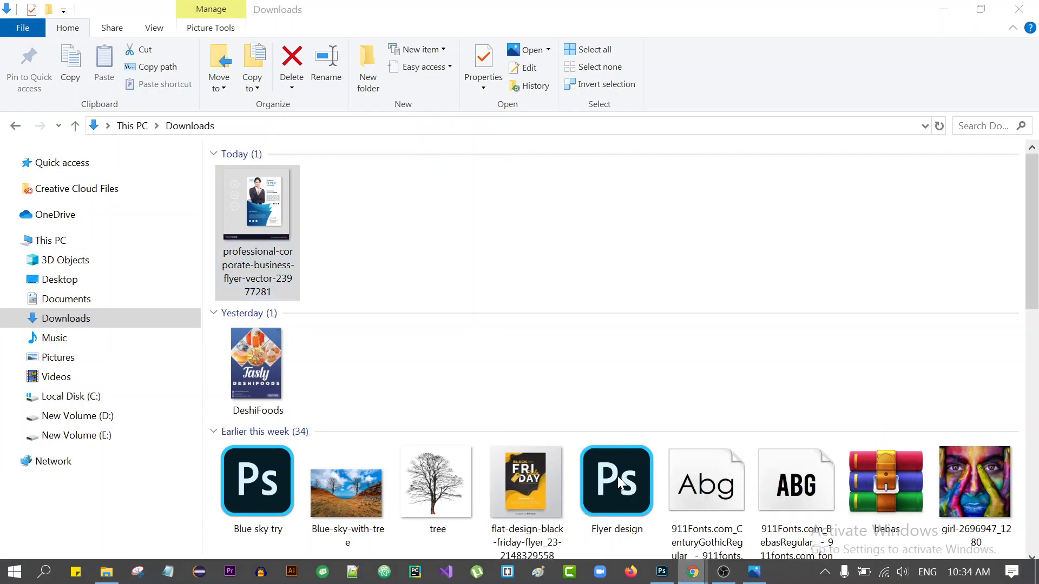
key(ctrl+shift+Tab)
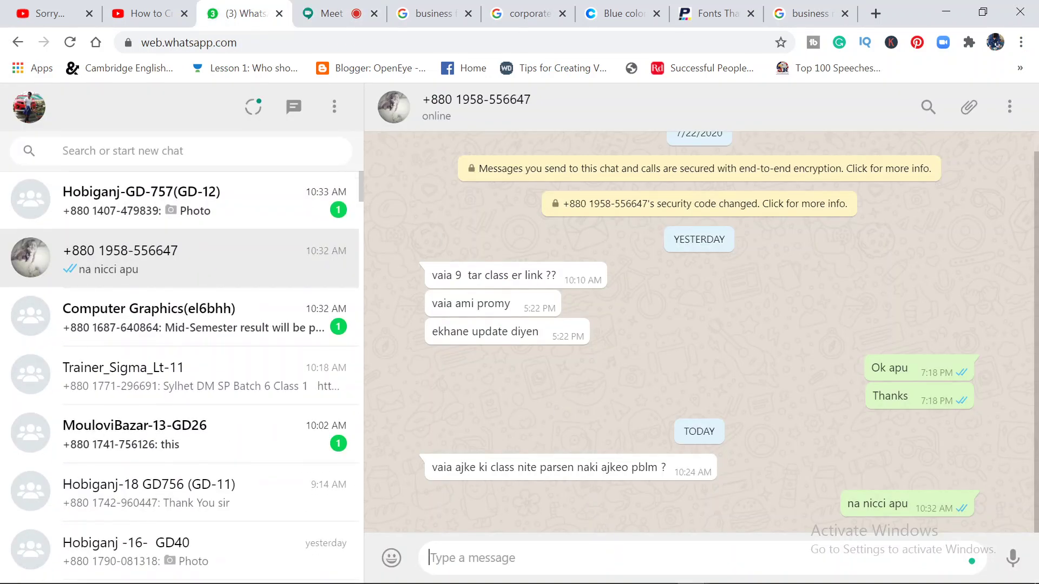
Send 'c' as the class 27 attendance count, view the Hobiganj-GD-757(GD-12) group, then return to Meet
text(class 27 present 15)
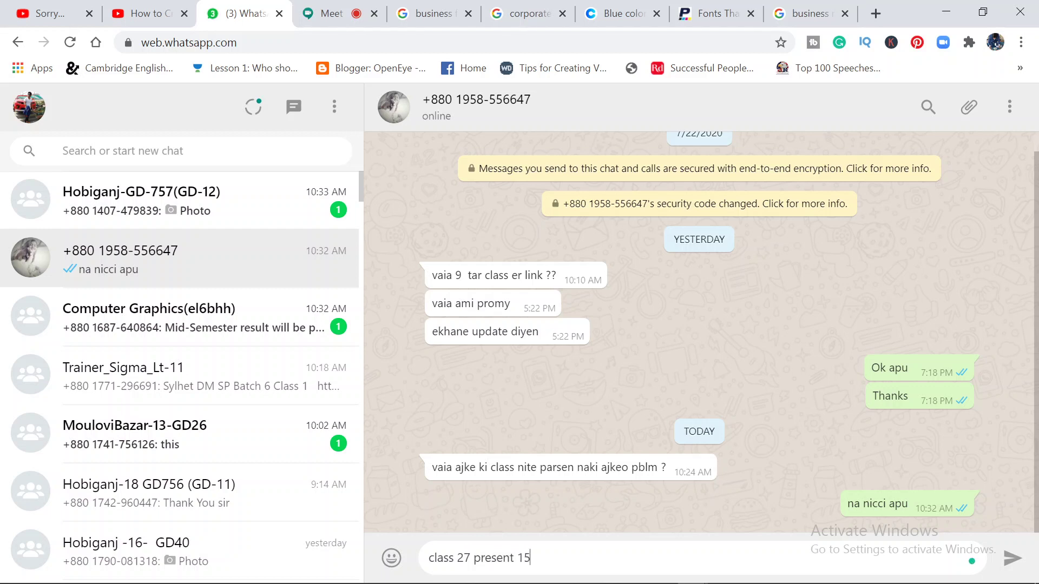
key(Return)
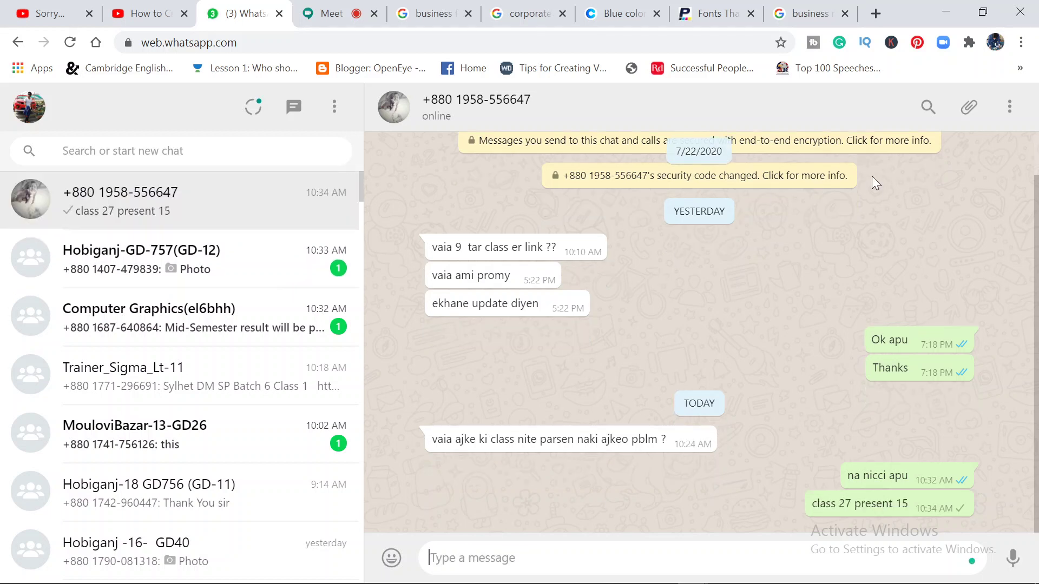
click(206, 265)
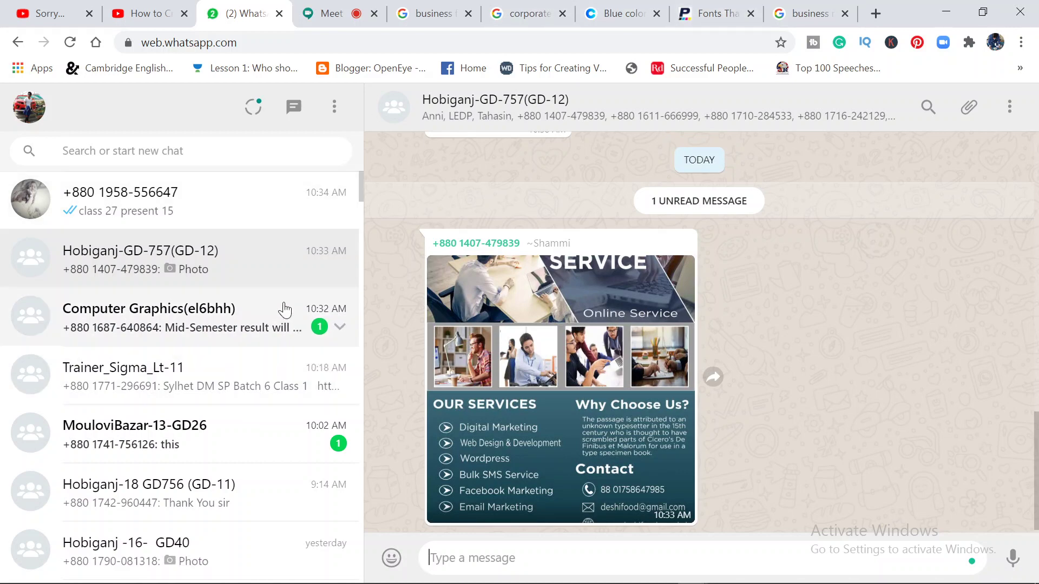
click(330, 14)
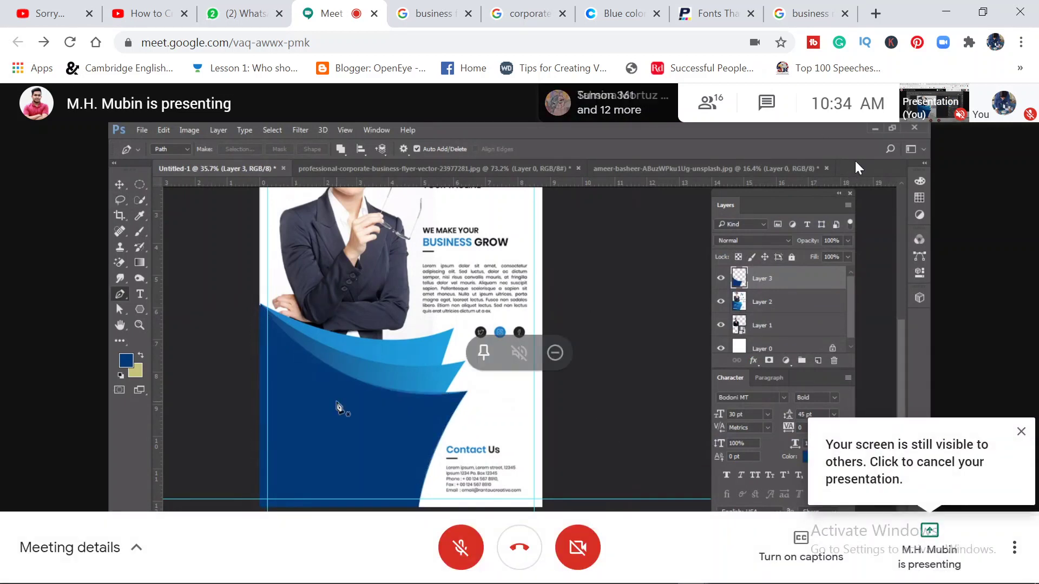
Close three leftover flyer search and reference tabs, then switch to WhatsApp Web
click(844, 14)
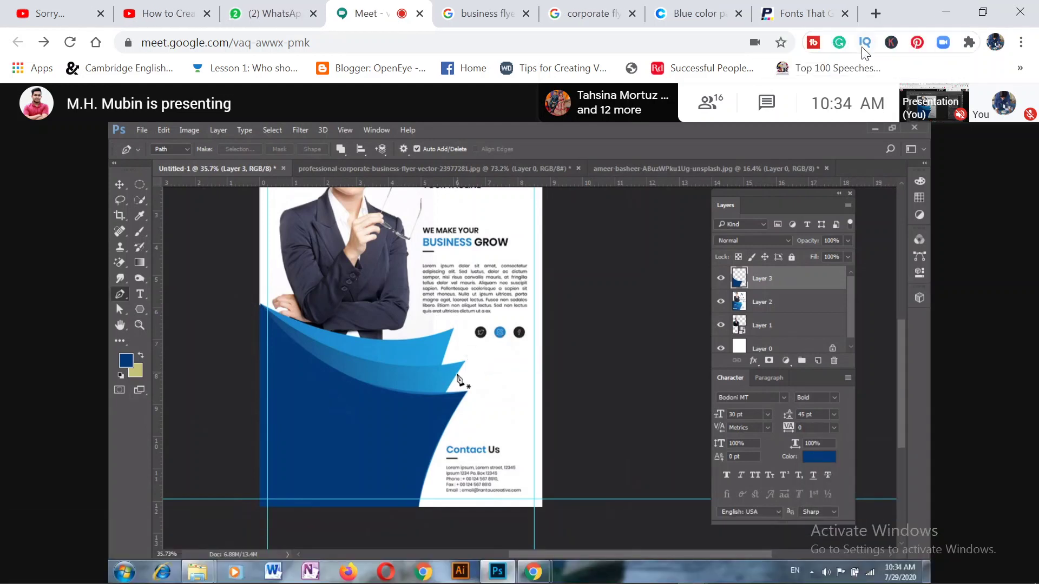
click(845, 15)
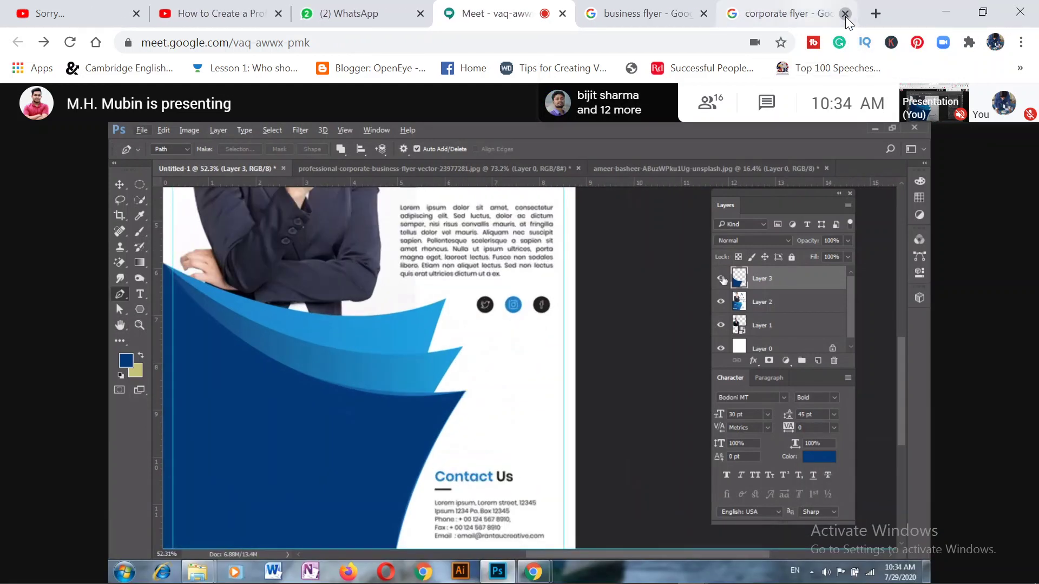
click(846, 14)
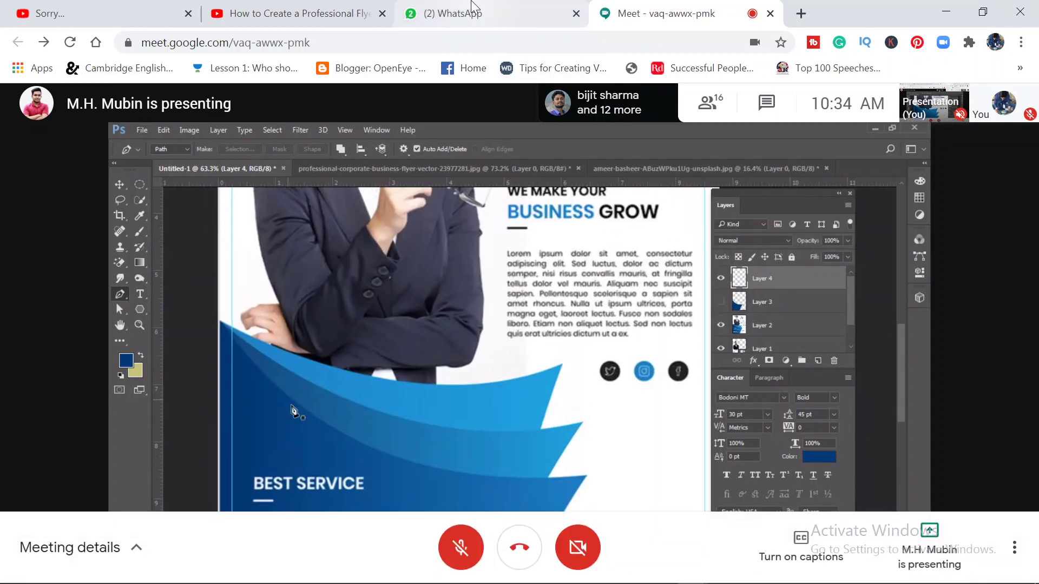
click(473, 7)
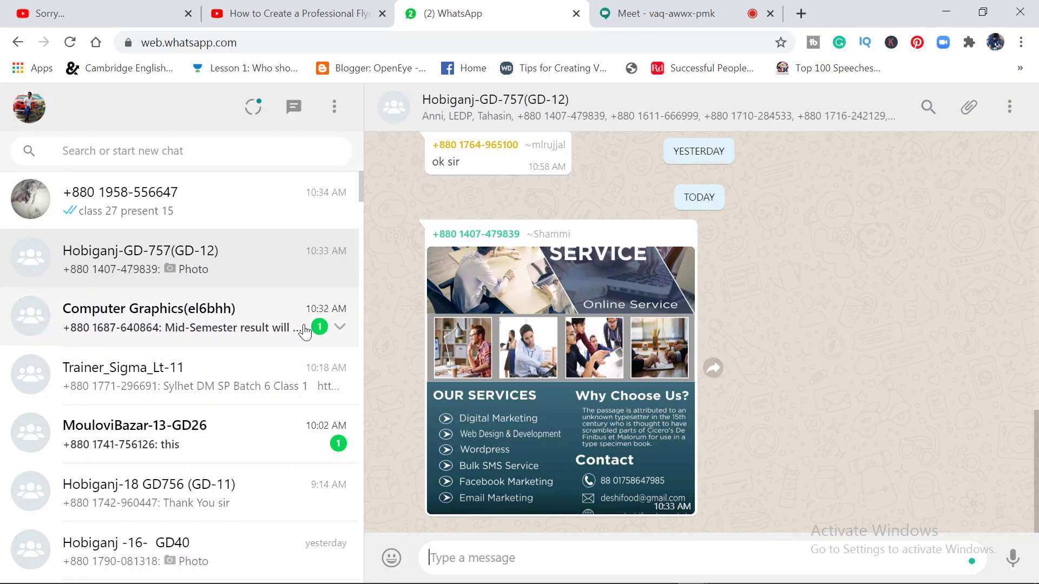
Read the Computer Graphics and MouloviBazar-13-GD26 group chats, then return to the Meet class
click(325, 325)
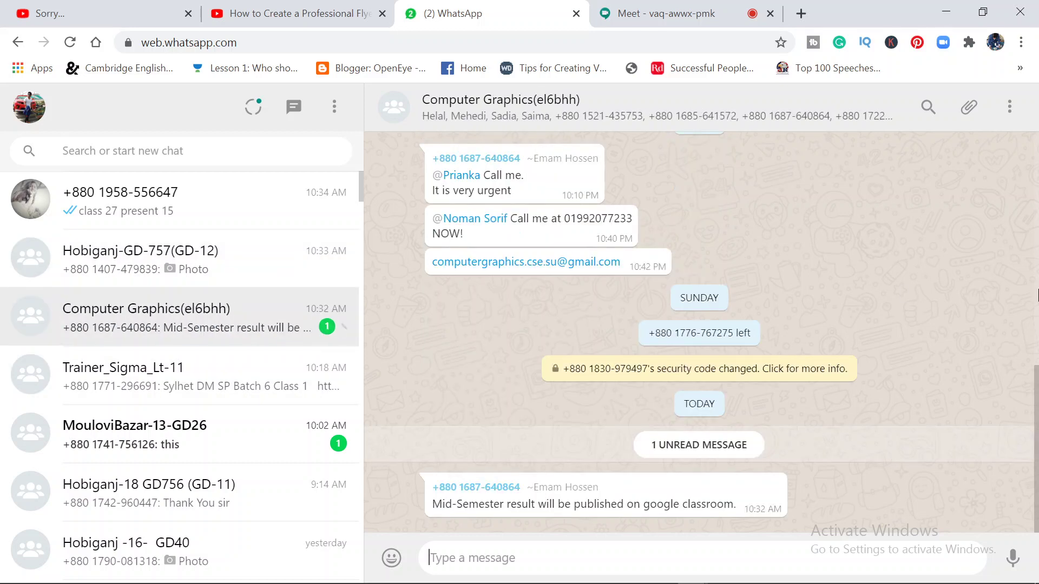
click(226, 448)
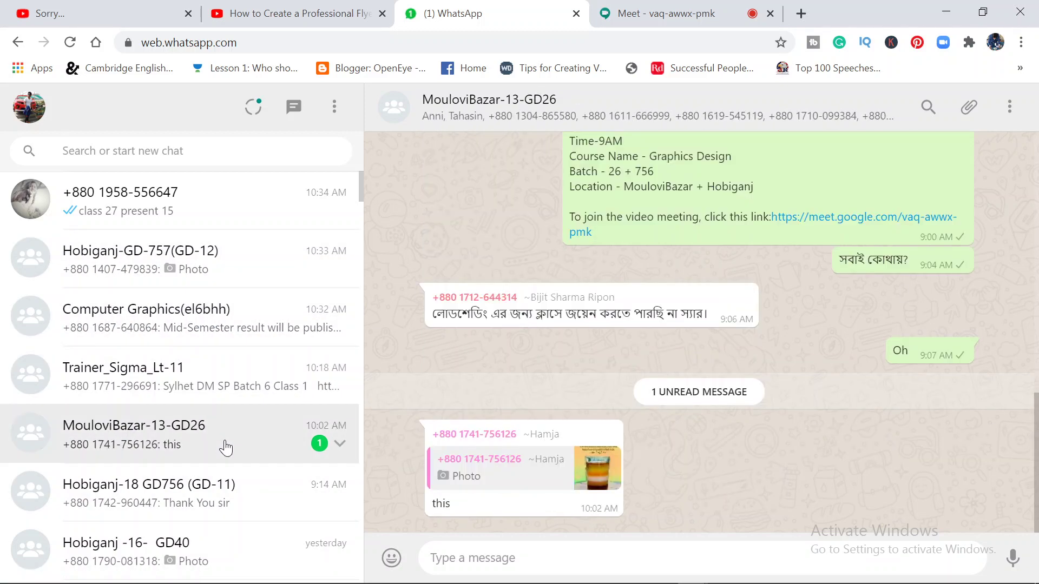
click(246, 321)
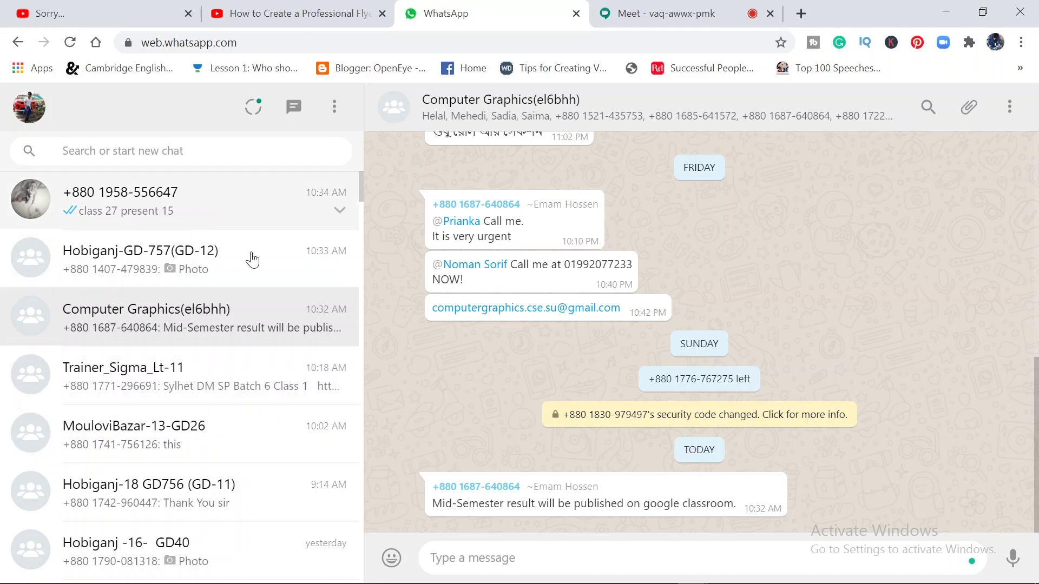
click(623, 6)
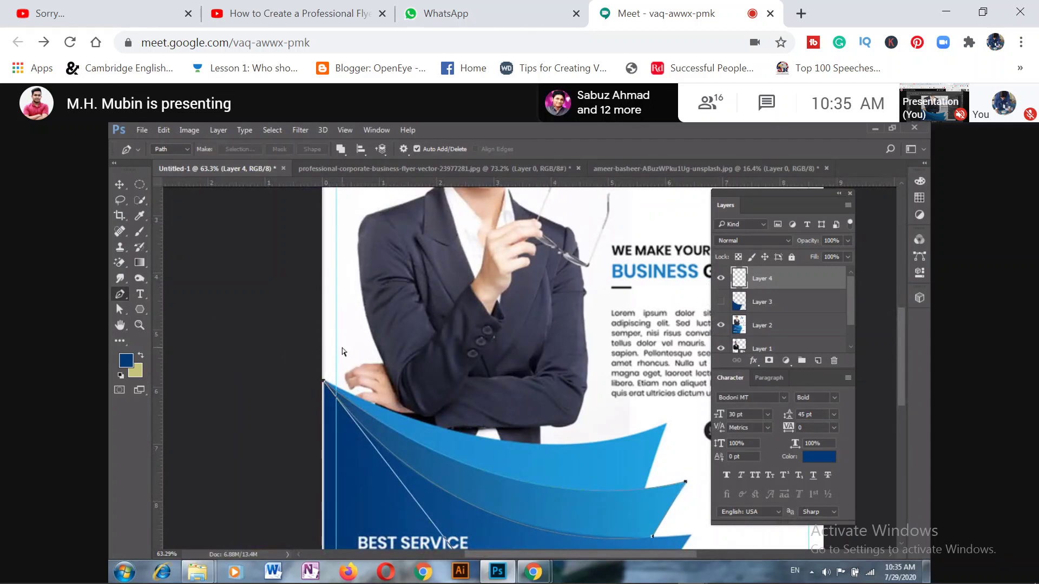
Open and minimise Firefox, then stop sharing your own screen from Meet's presenting control
click(633, 577)
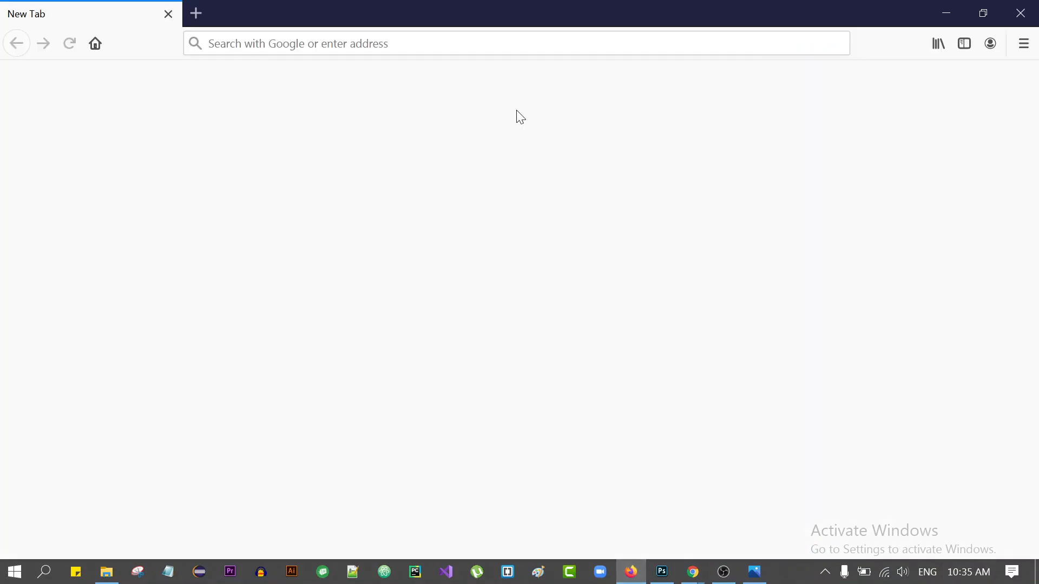
click(946, 14)
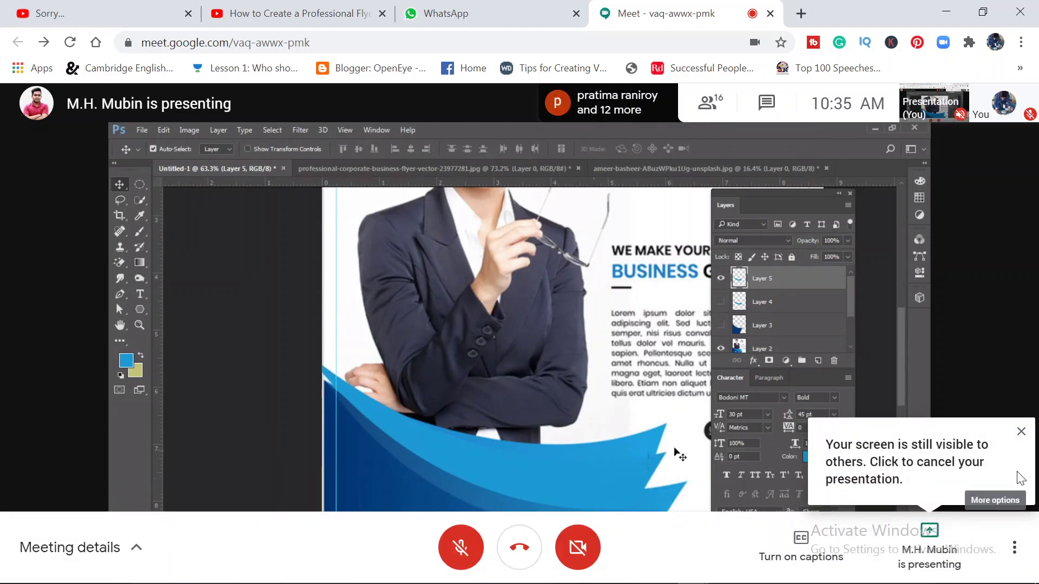
click(943, 551)
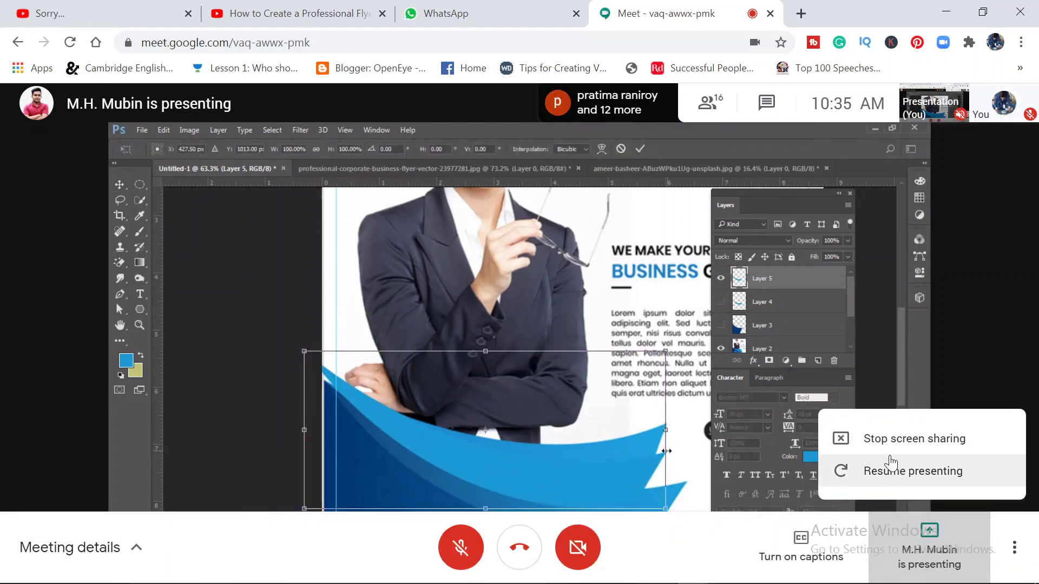
key(Escape)
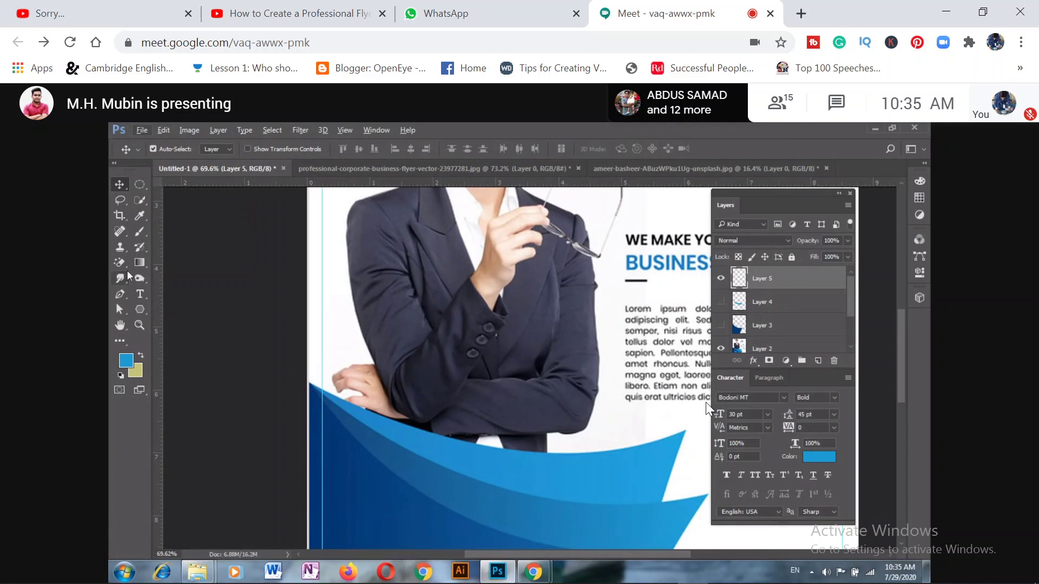
Minimise the Google Meet and File Explorer windows and restore Firefox
click(942, 11)
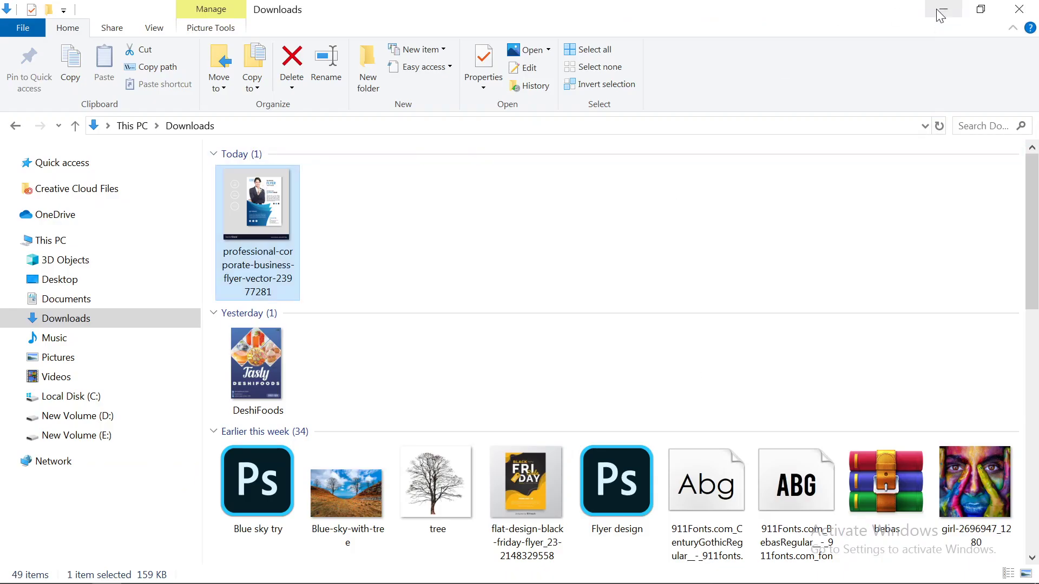
click(940, 10)
mouse_move(631, 572)
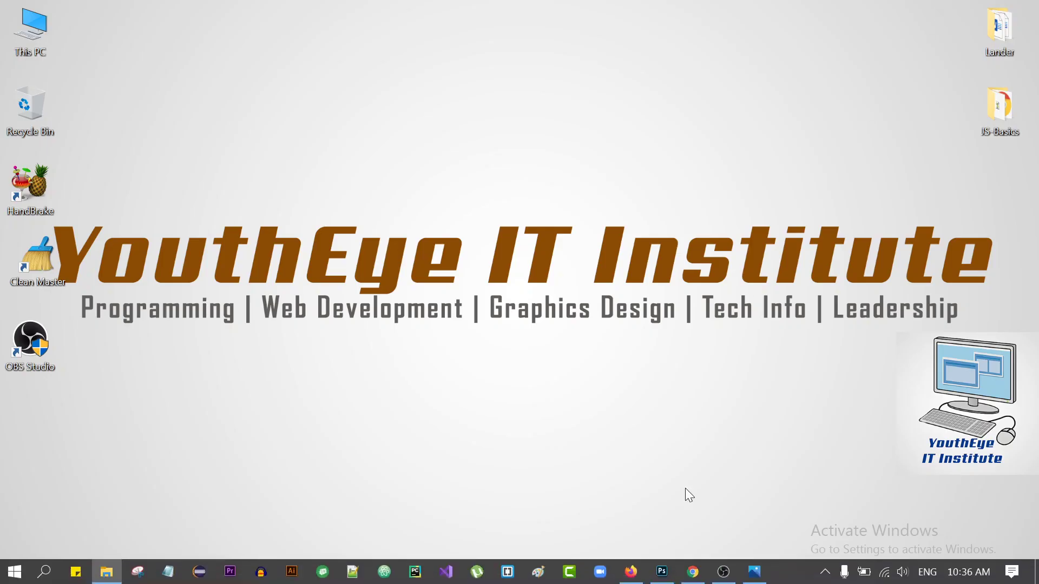
click(638, 574)
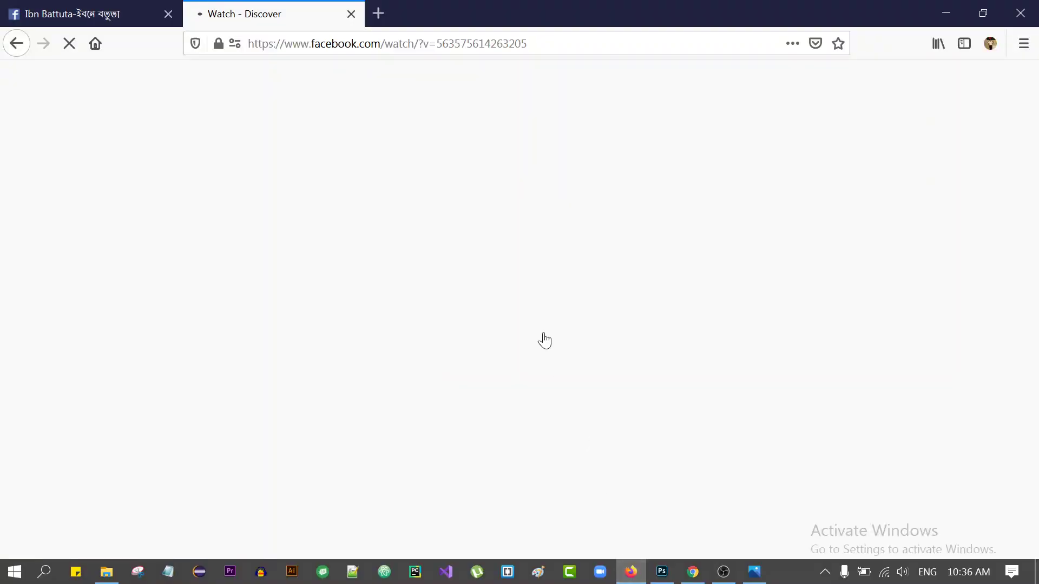
Type gmail into a new Firefox tab's web search box, then minimise Firefox
click(379, 14)
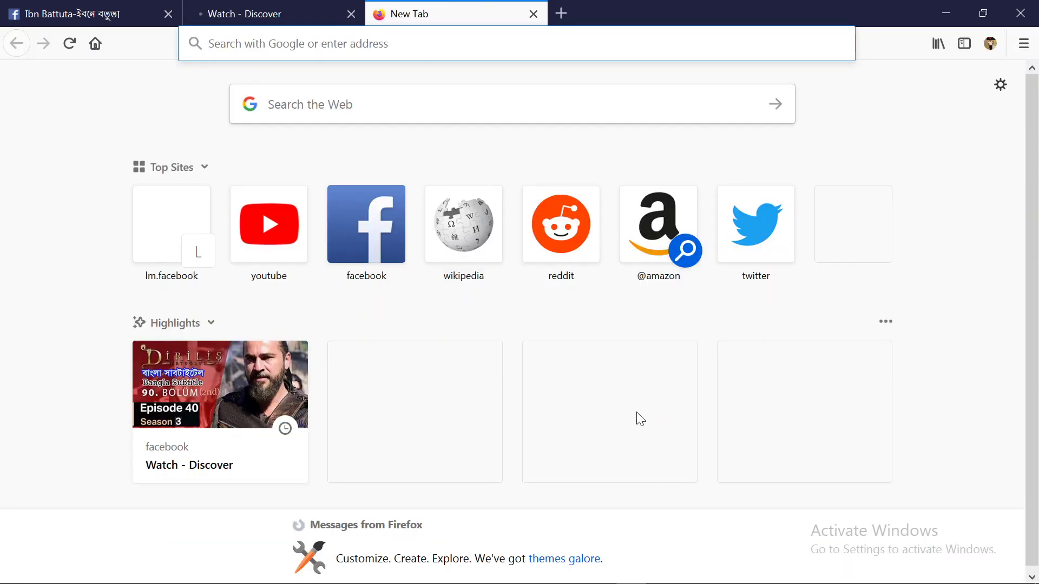
key(Tab)
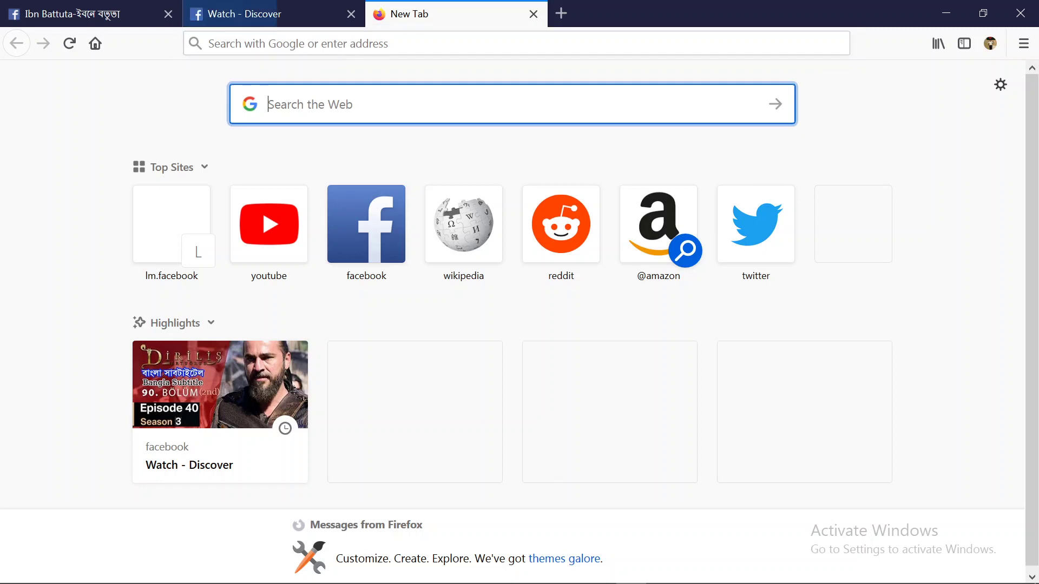
text(g)
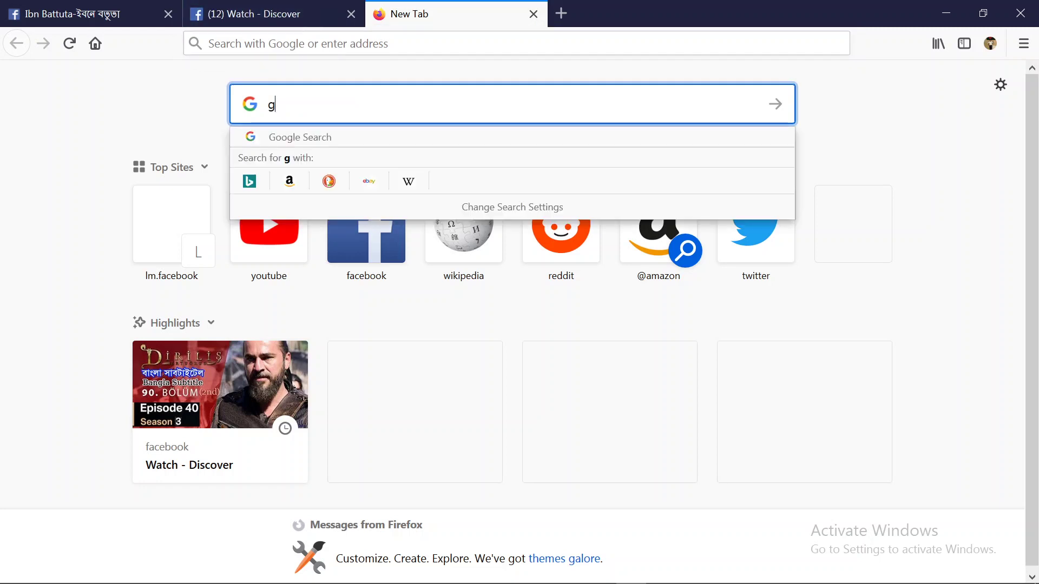
text(mail)
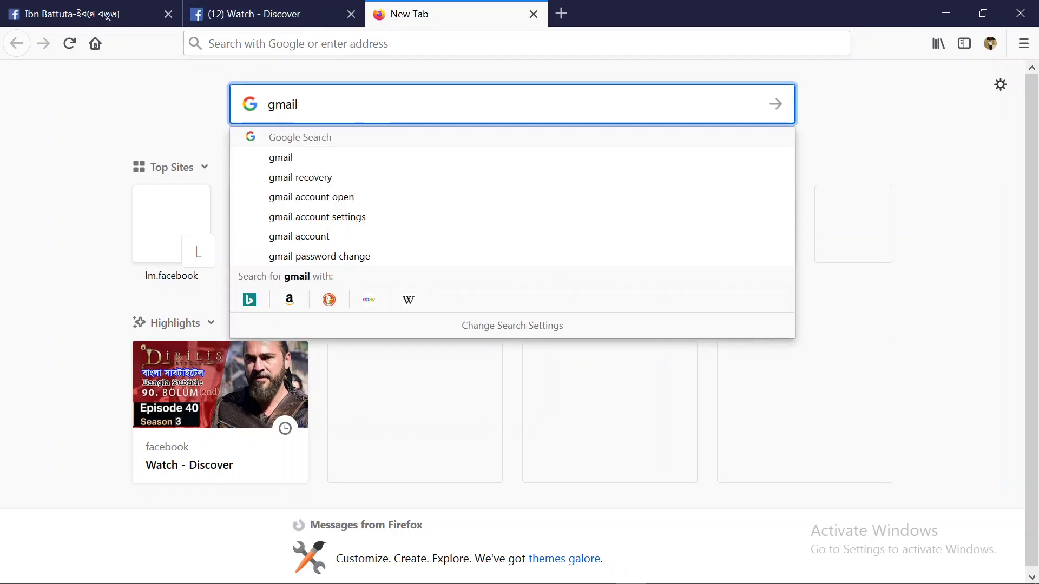
click(924, 200)
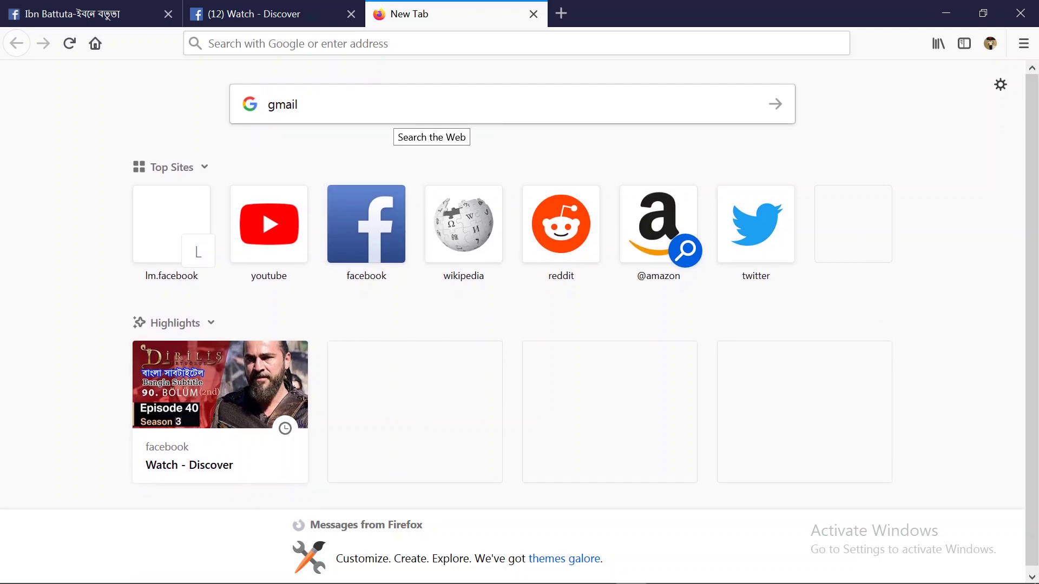
click(955, 8)
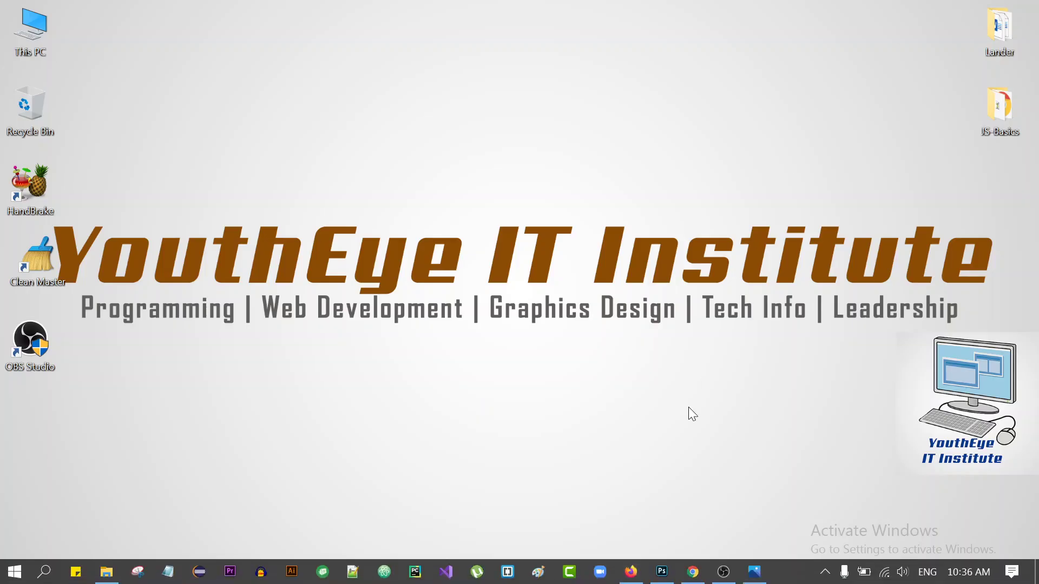
Restore the Google Meet class window from the Chrome taskbar icon
click(697, 574)
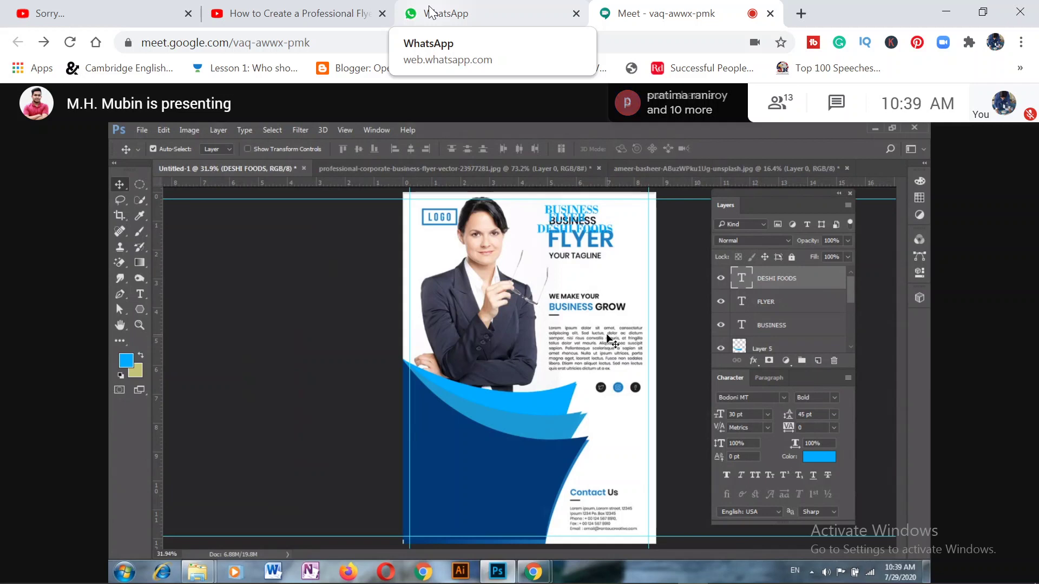
Open the Windows Microphone privacy settings page from the system tray microphone icon
click(141, 293)
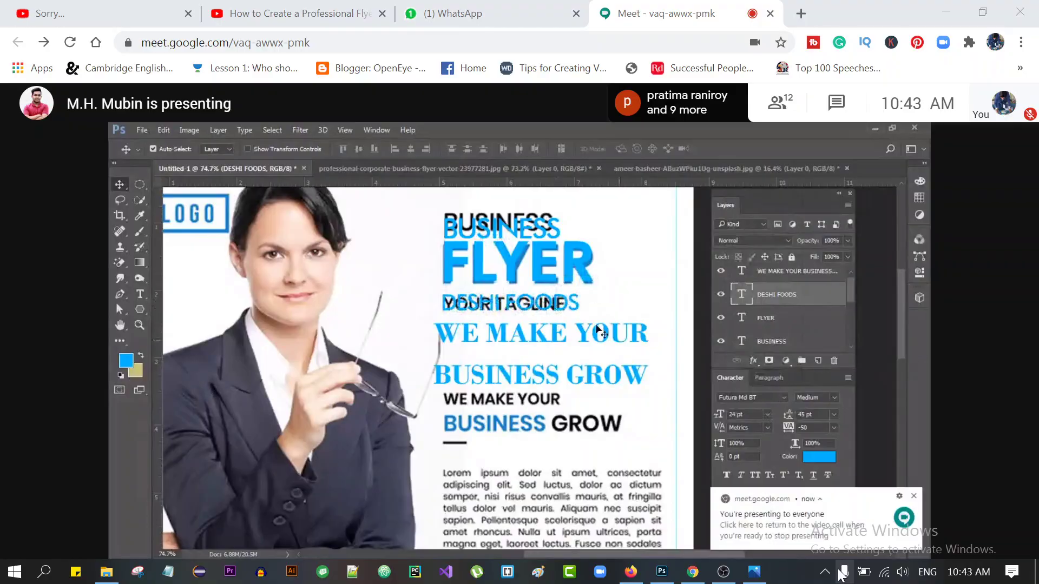
click(842, 573)
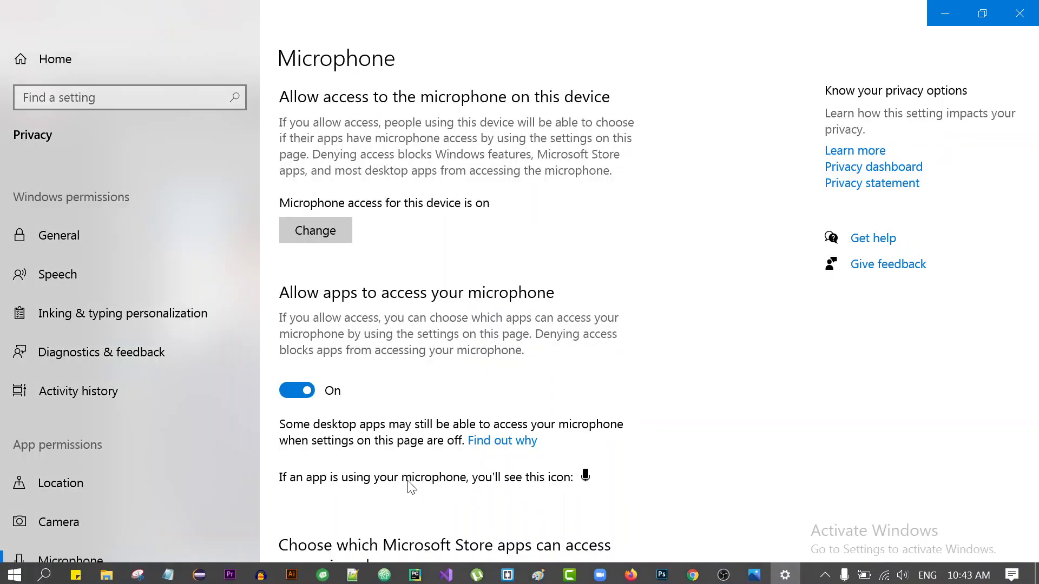
Turn 'Allow apps to access your microphone' off and minimise Settings
click(295, 396)
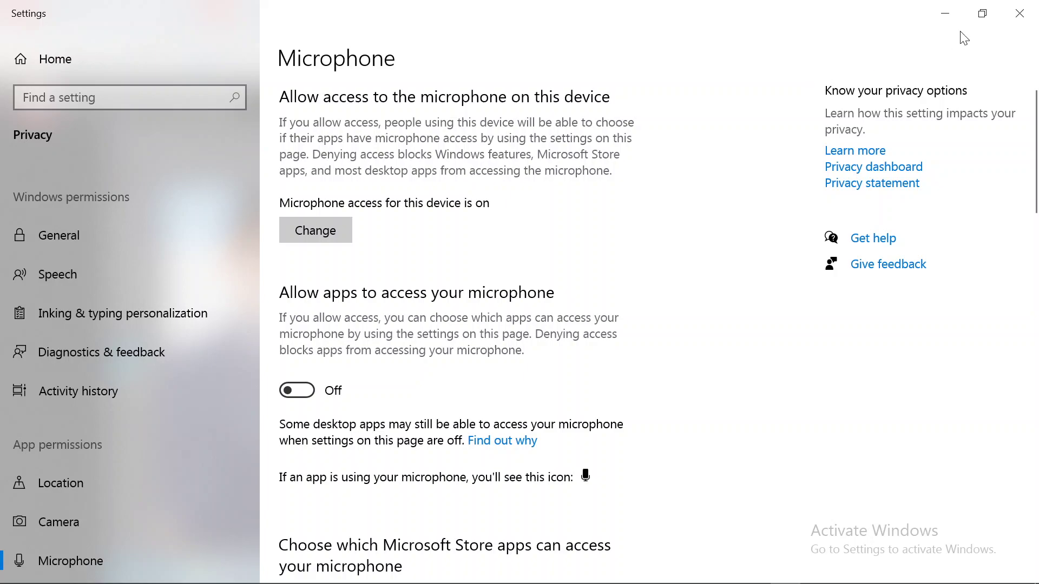
click(946, 16)
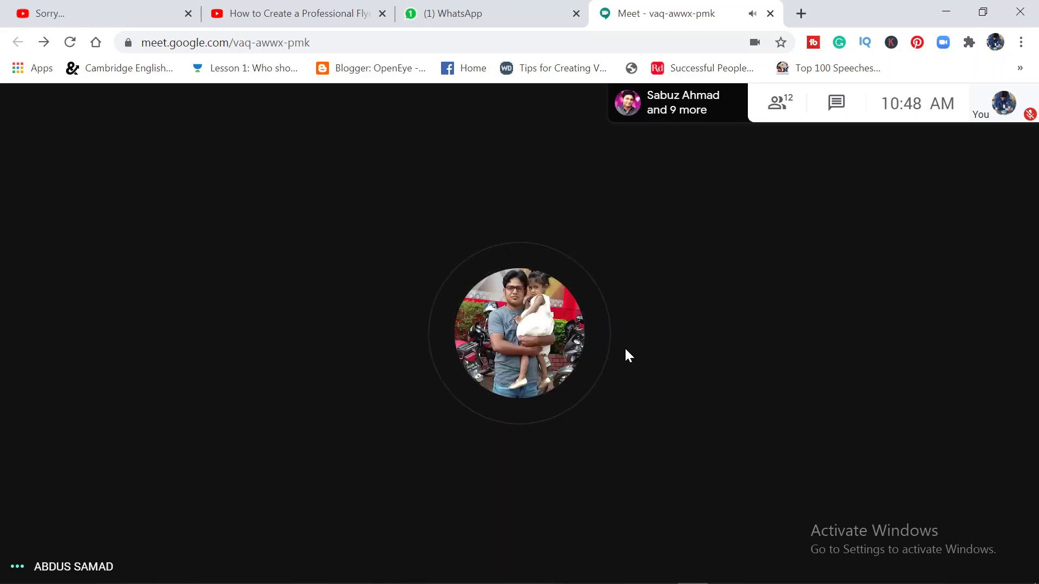
Switch to WhatsApp Web, scroll the chat list and open the HG-SP-GD-04 group
click(460, 13)
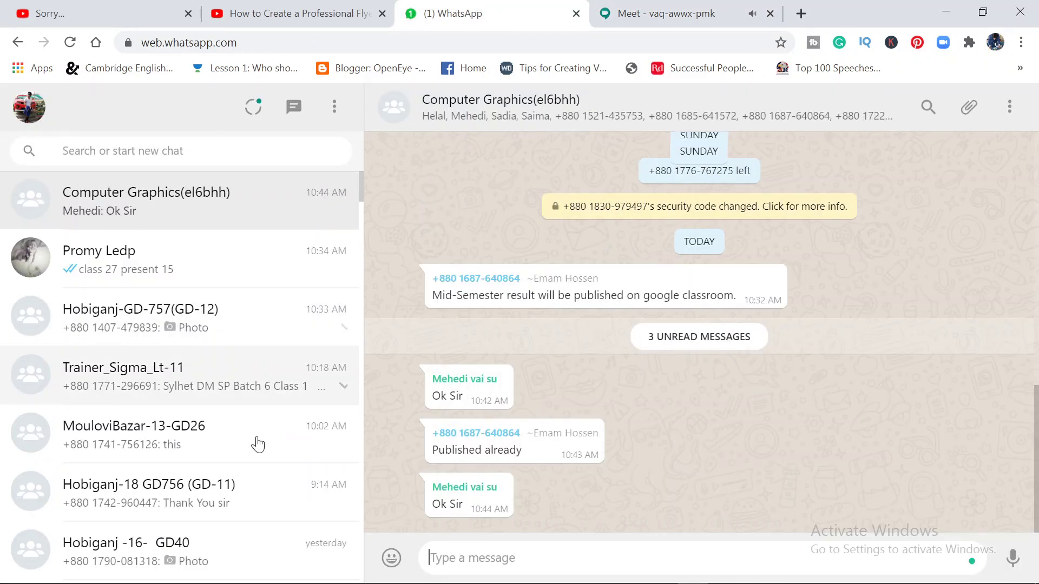
scroll(241, 448, down, 2)
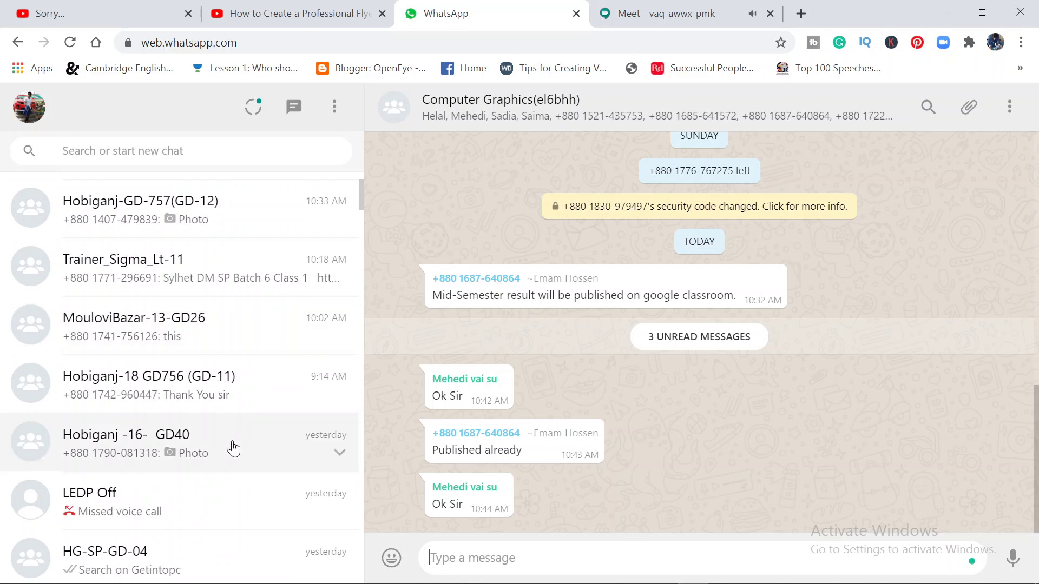
scroll(223, 411, down, 2)
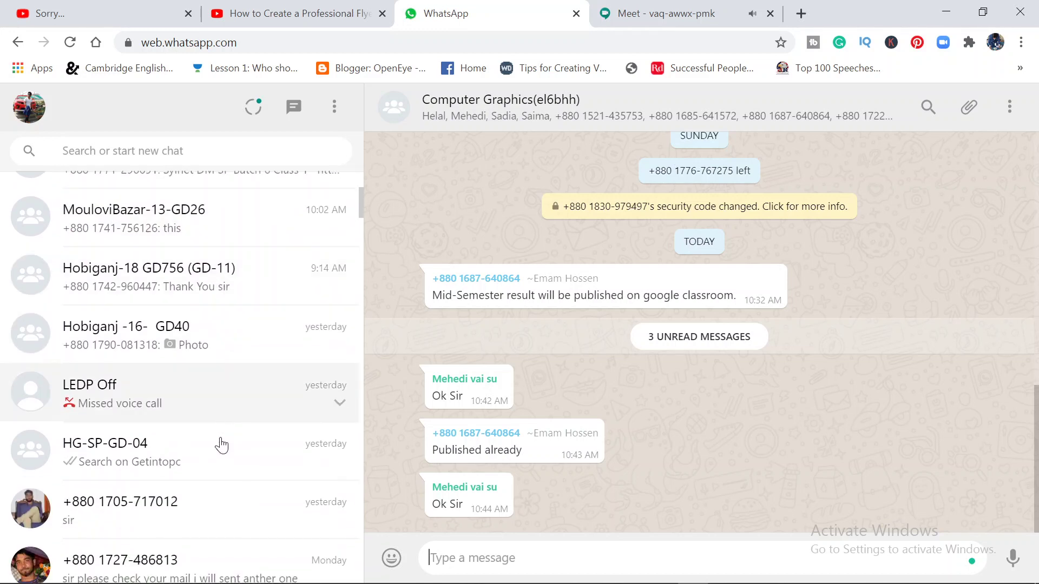
click(204, 462)
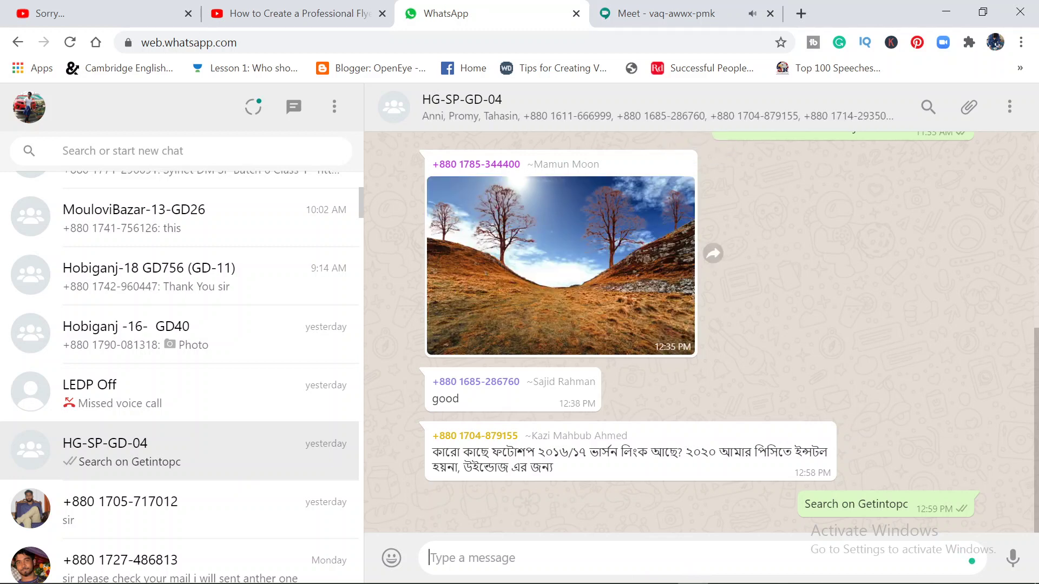
Load getintopc.com in a new Chrome tab
click(801, 13)
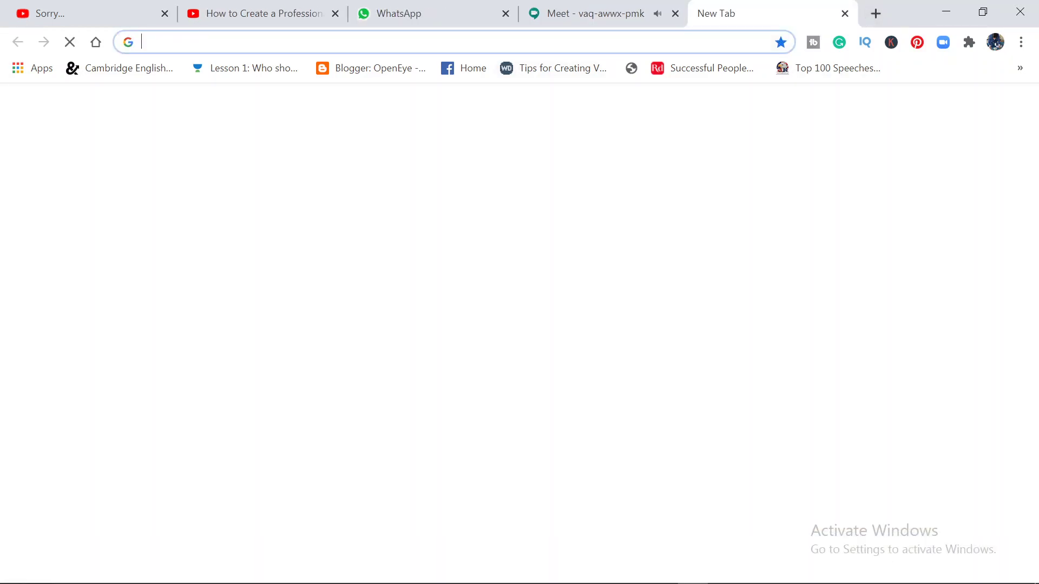
text(getintopc.com)
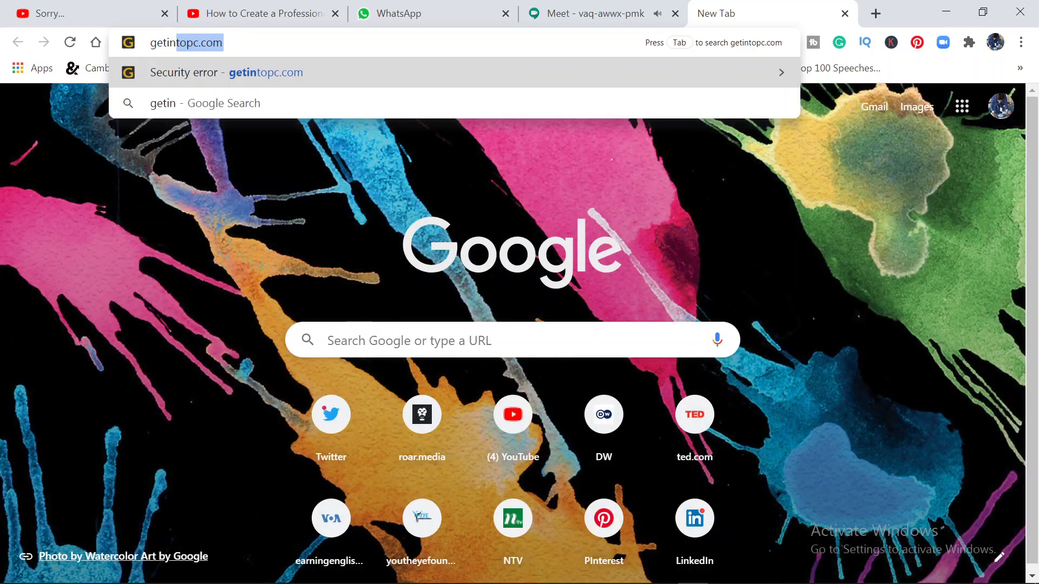
key(Return)
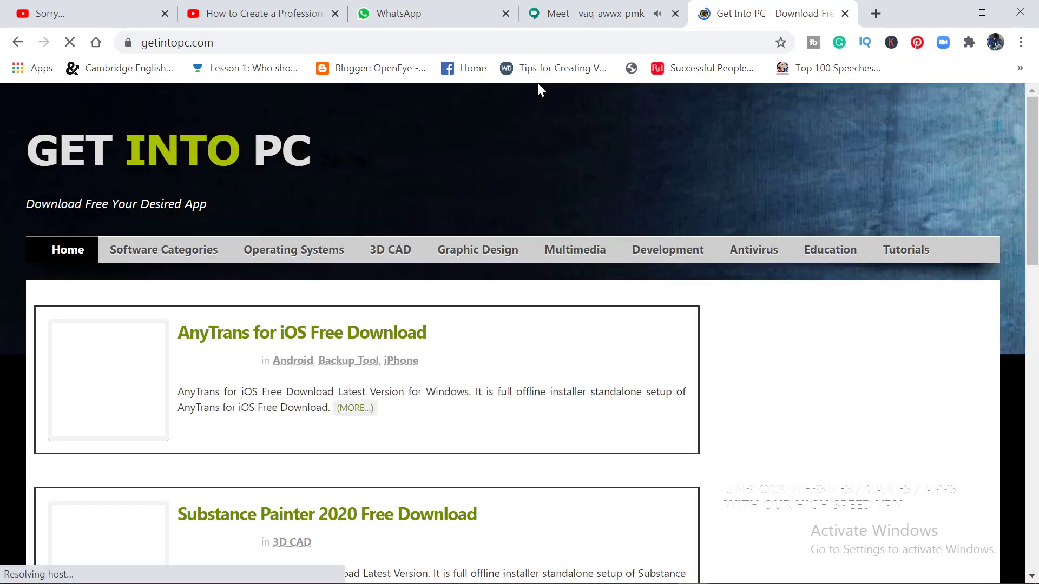
Copy the getintopc.com web address from the address bar
click(153, 42)
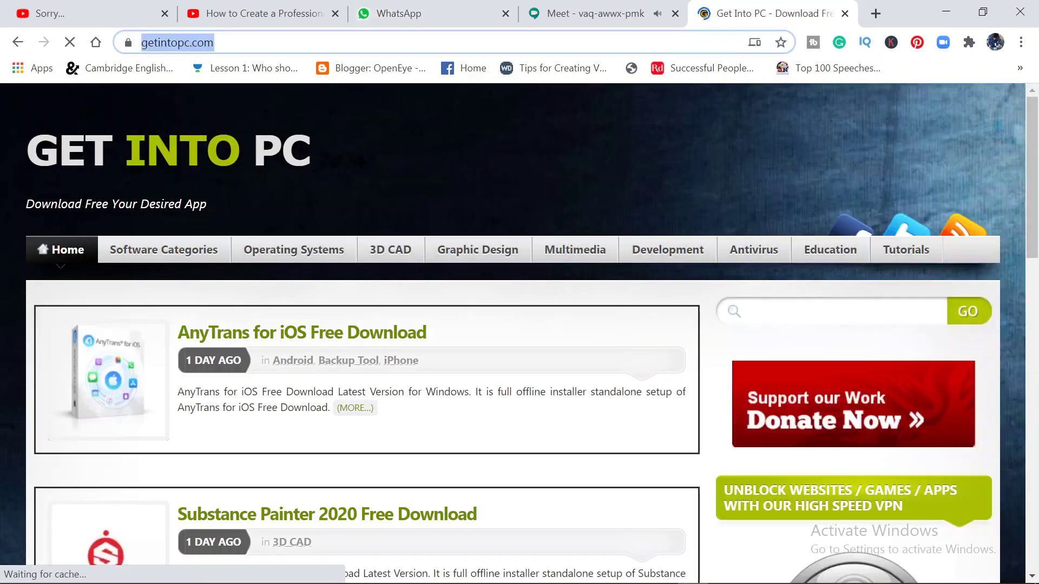
right_click(153, 39)
click(218, 153)
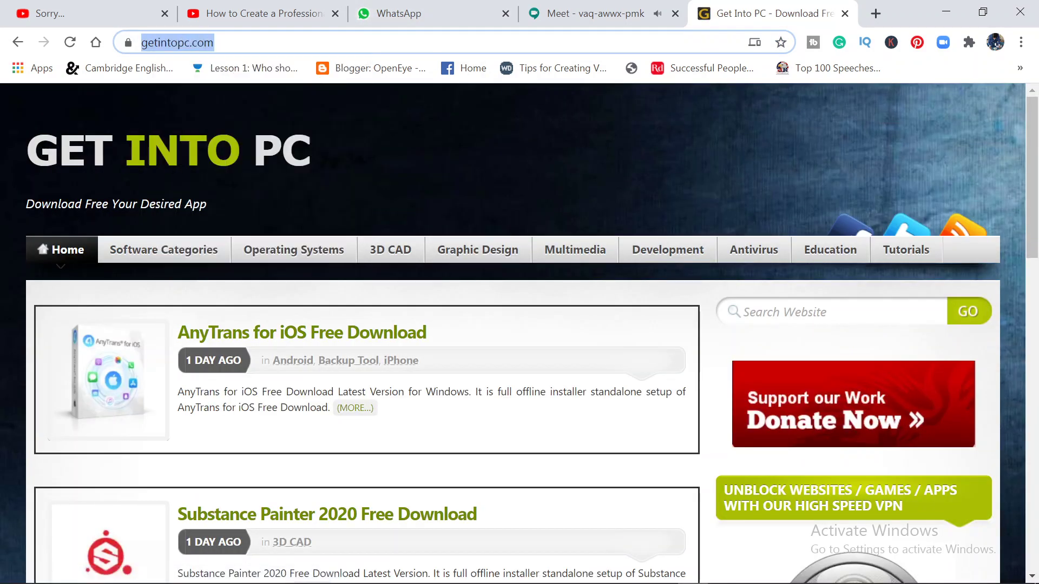
Send the getintopc.com link and 'hello everybody' to HG-SP-GD-04, then close the Get Into PC tab
click(390, 13)
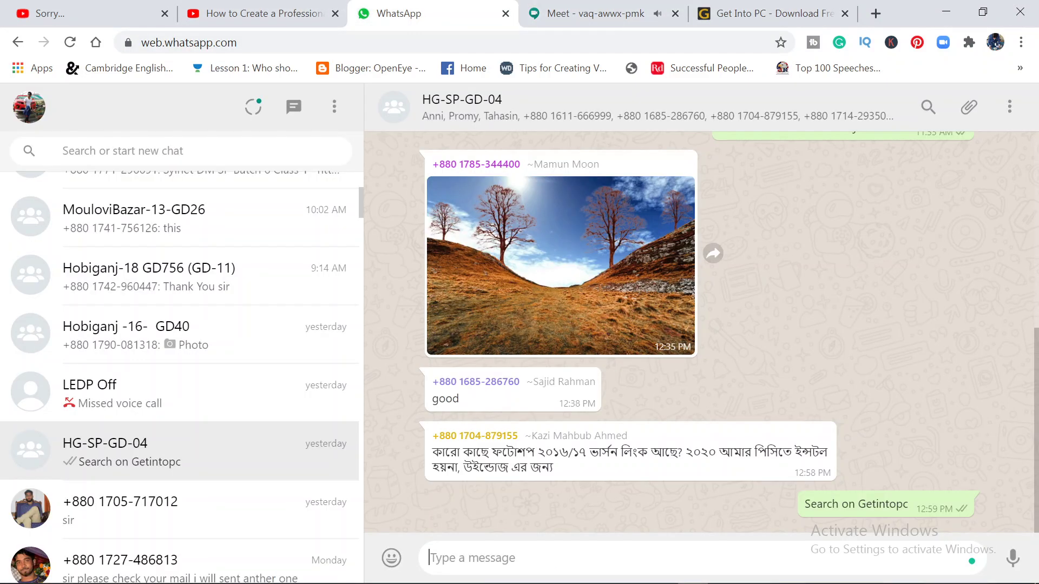
key(ctrl+v)
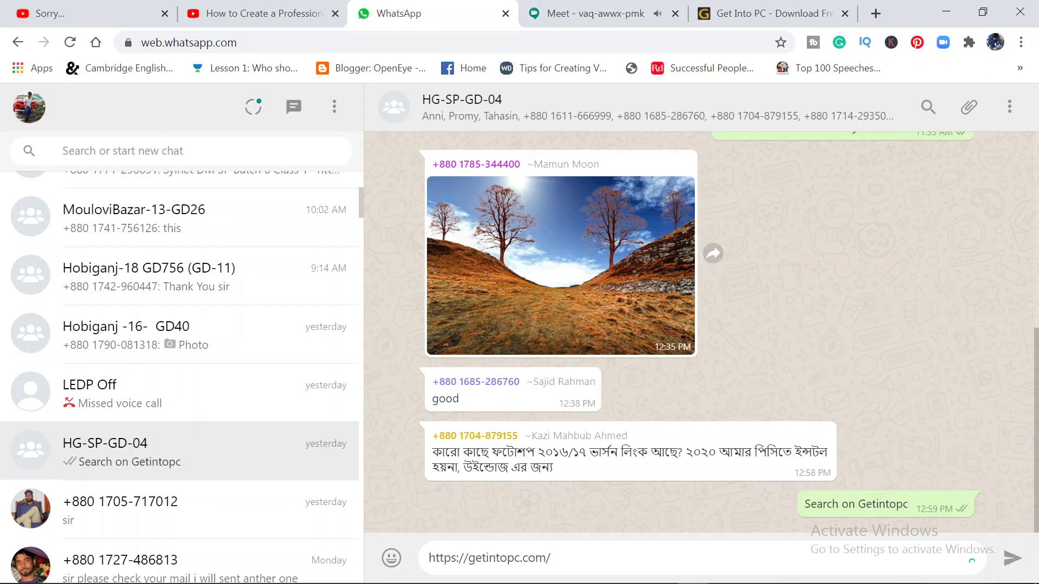
key(Return)
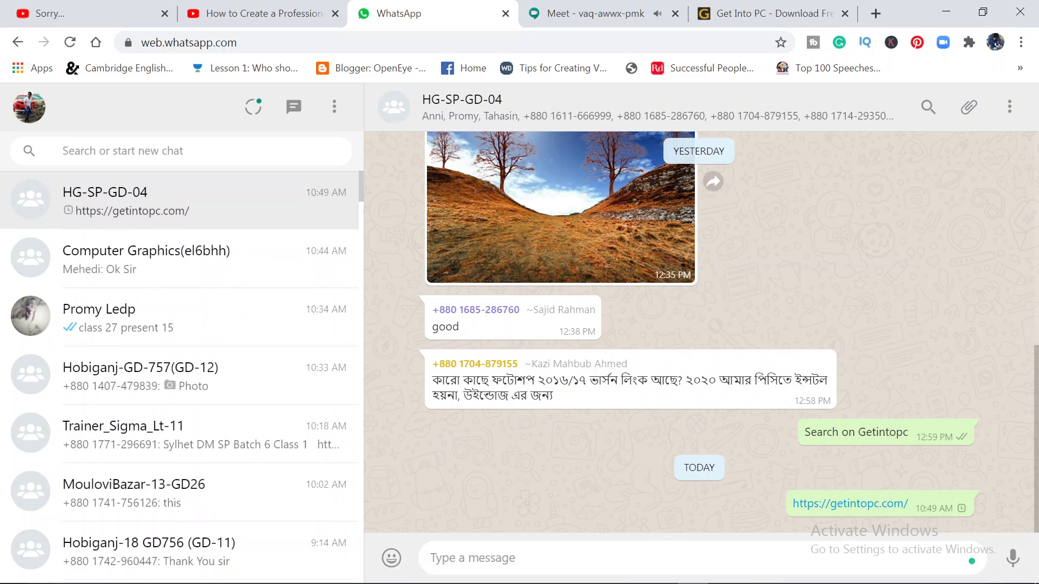
text(hello)
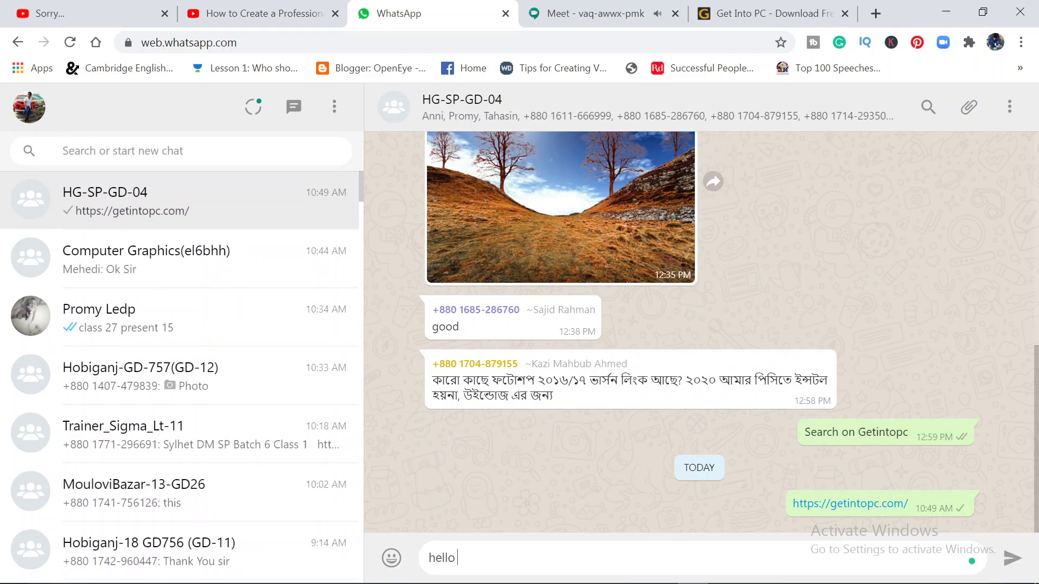
text( everyb)
text(ody)
key(Return)
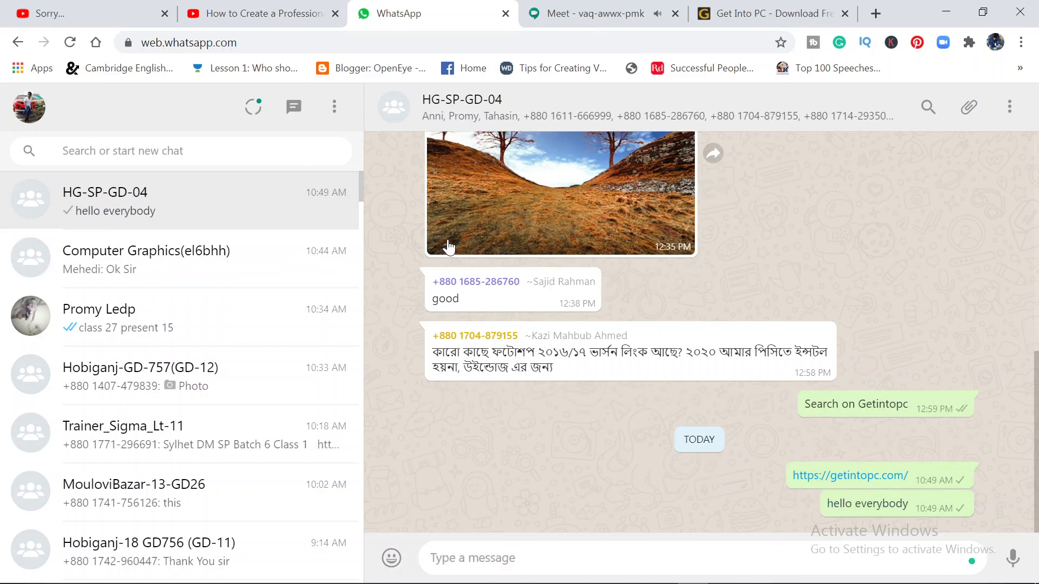
click(792, 6)
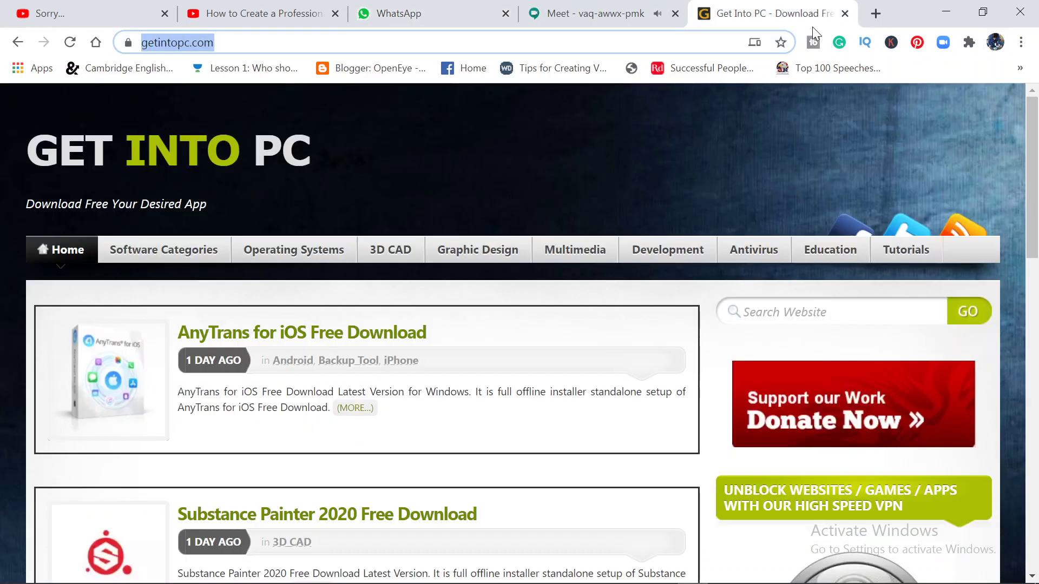
click(845, 13)
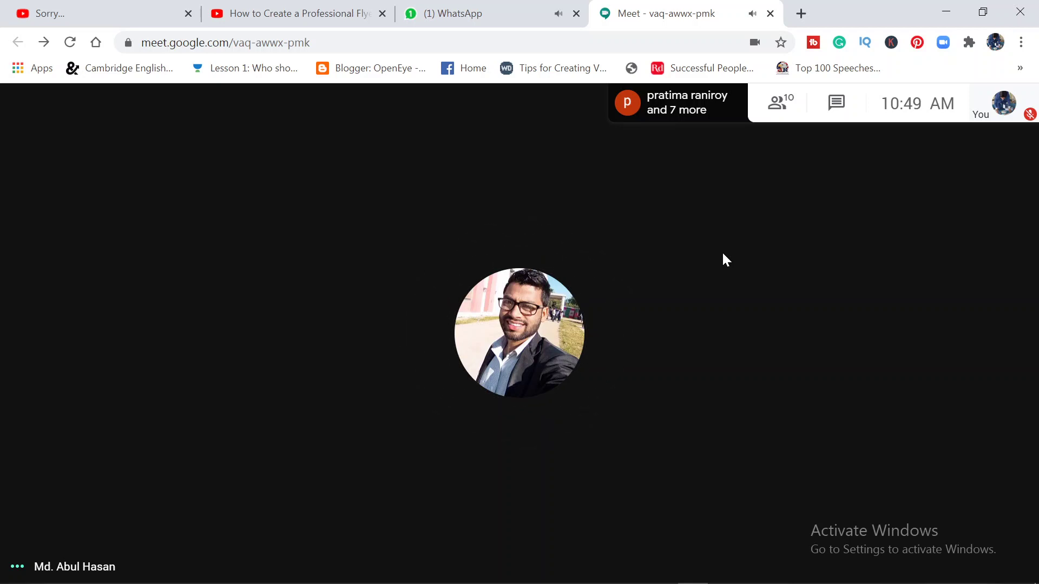
Send the message 'else here??' to the HG-SP-GD-04 group
click(533, 11)
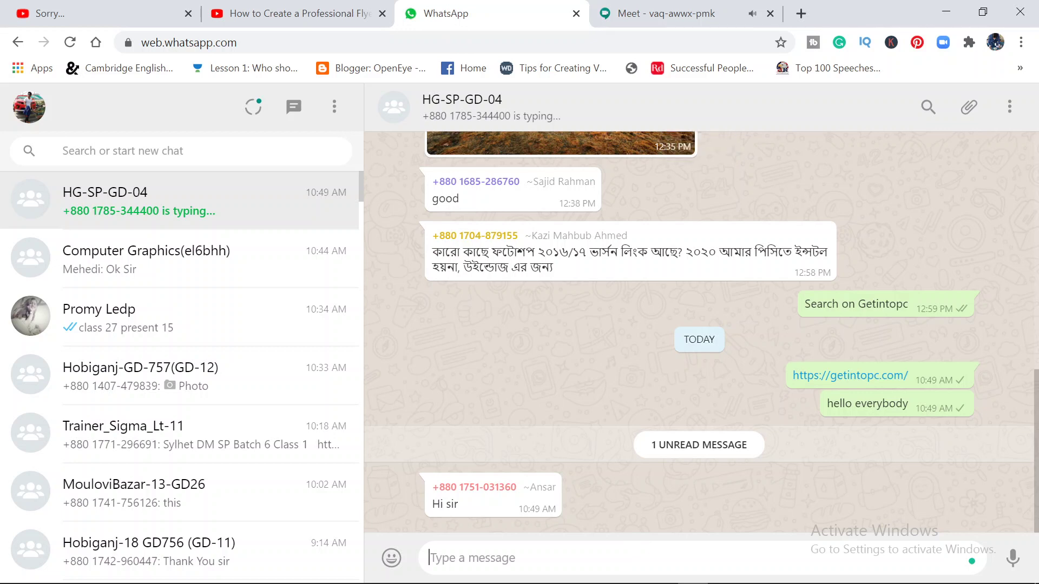
text(who aree)
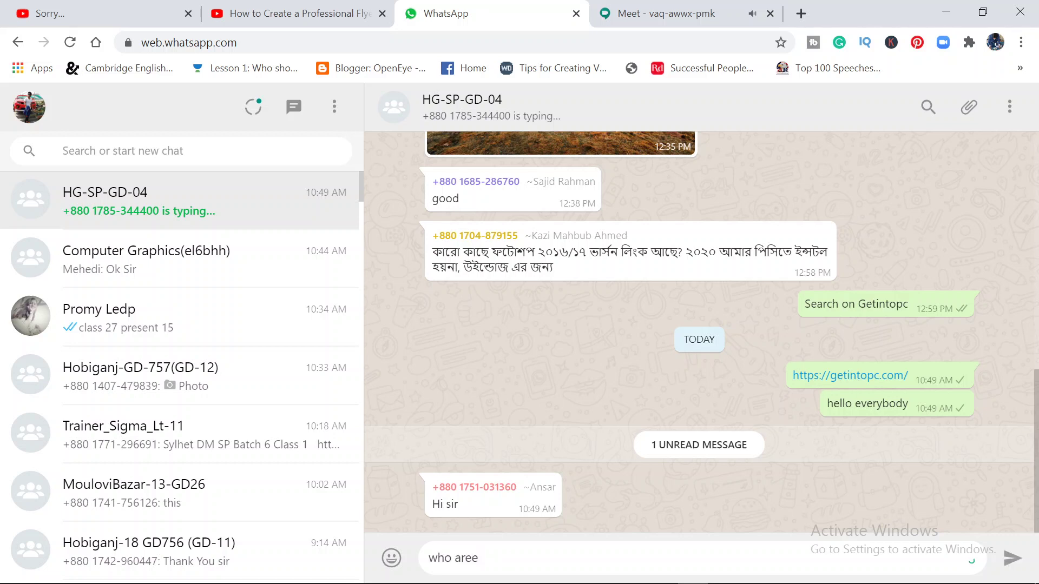
key(BackSpace)
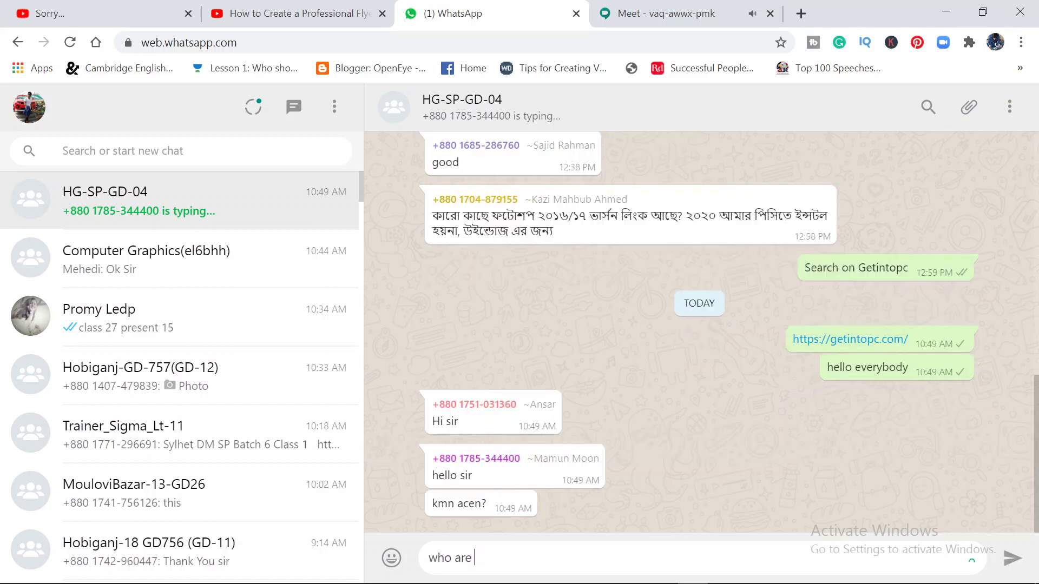
text(else here??)
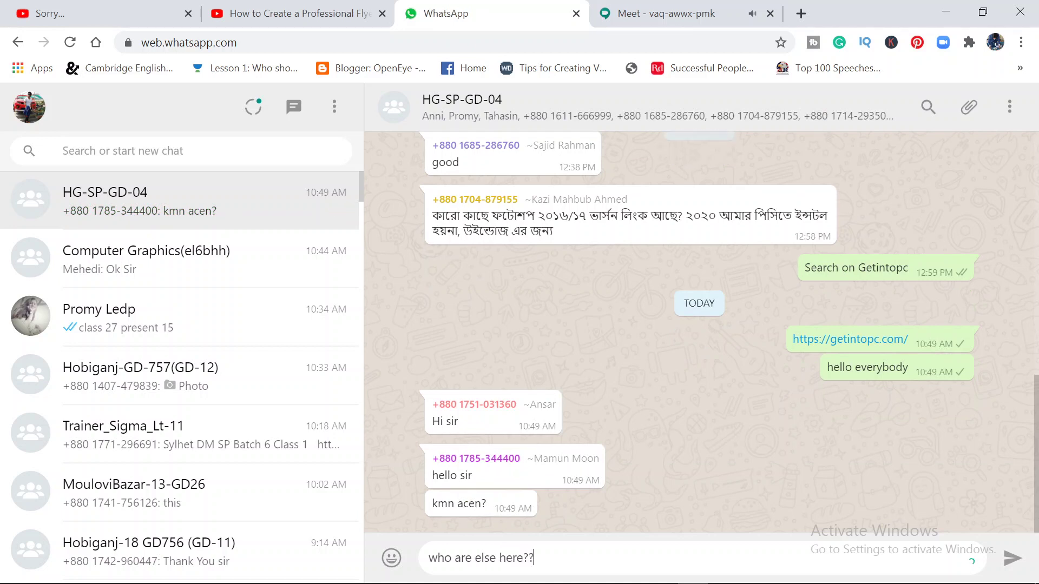
key(Return)
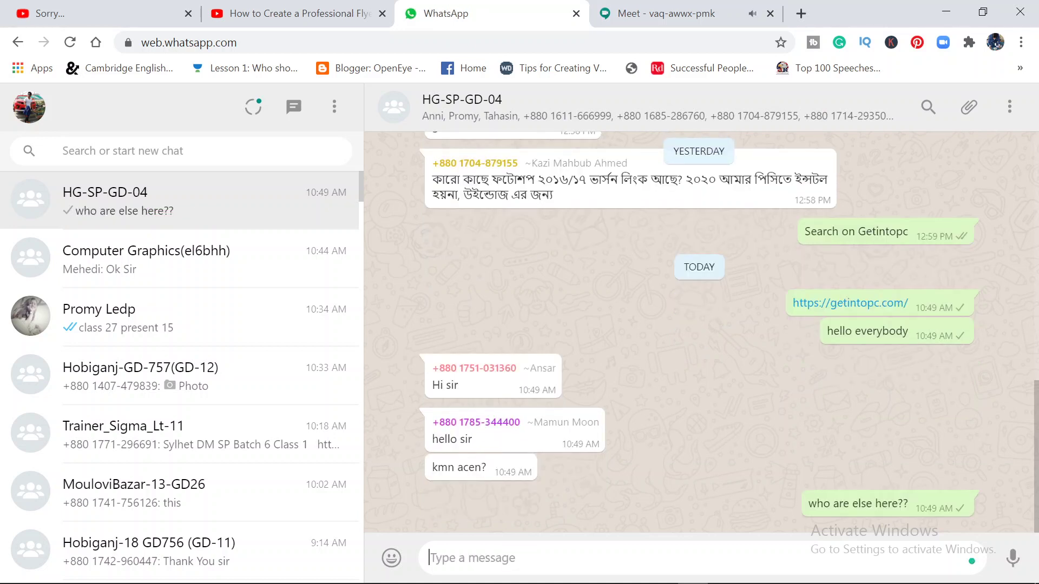
Reply 'ji' in the group chat and switch back to the Meet class
text(v)
key(BackSpace)
text(ji Alhamdulliah)
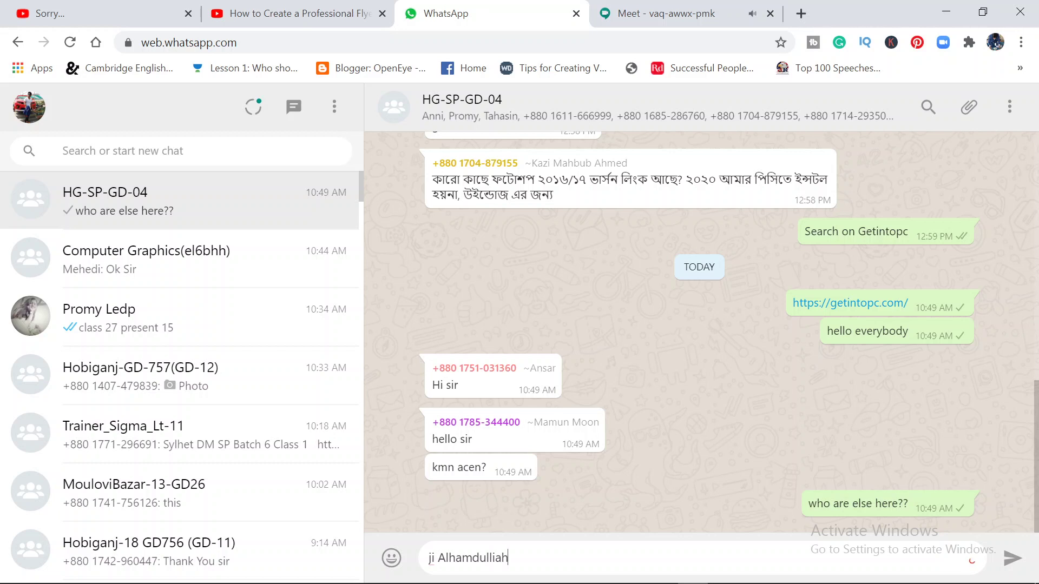
key(Return)
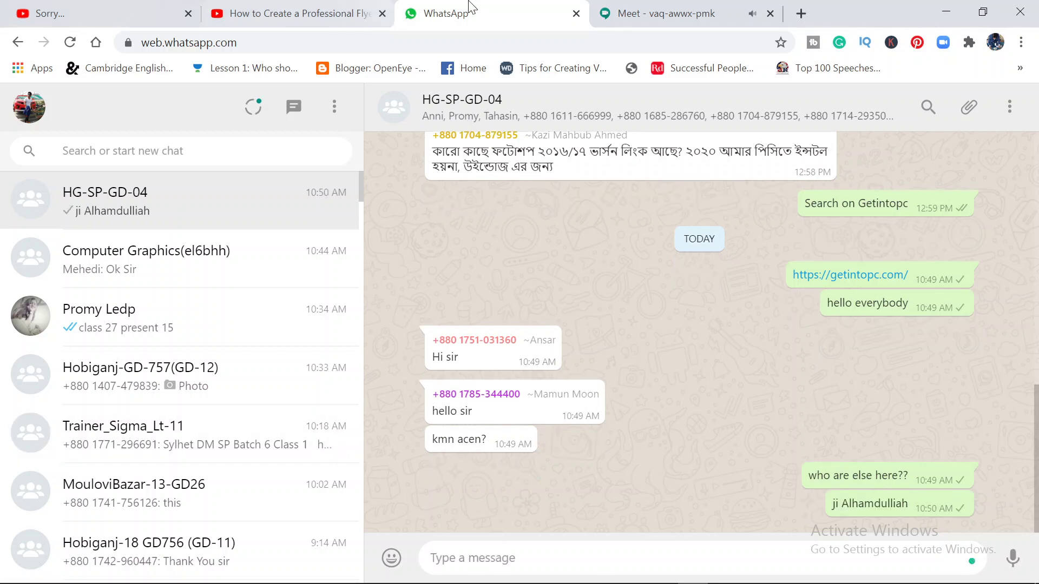
click(650, 14)
mouse_move(519, 332)
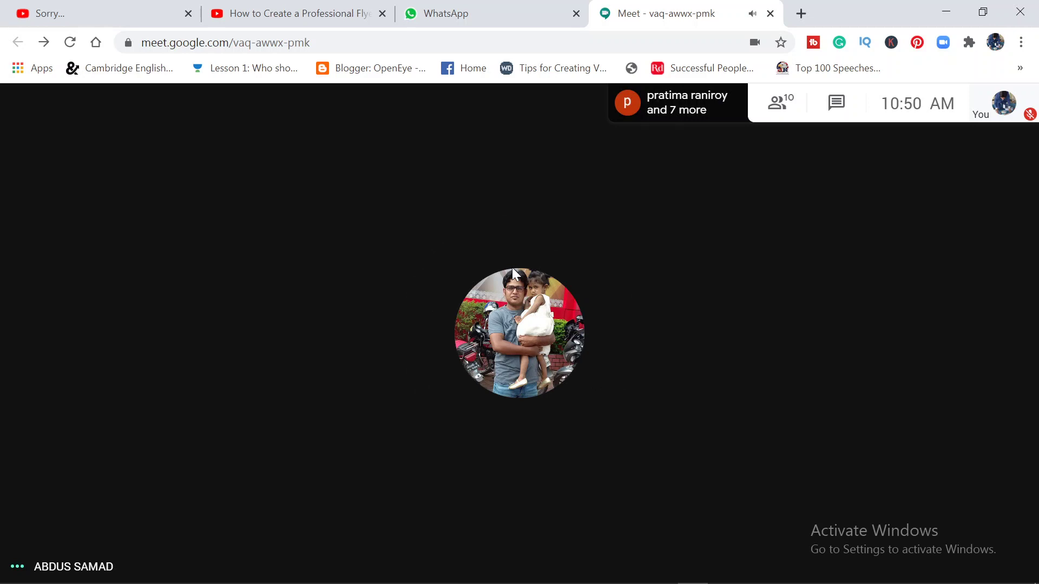
Send '3' to everyone in the Meet chat, then close the chat panel
click(848, 104)
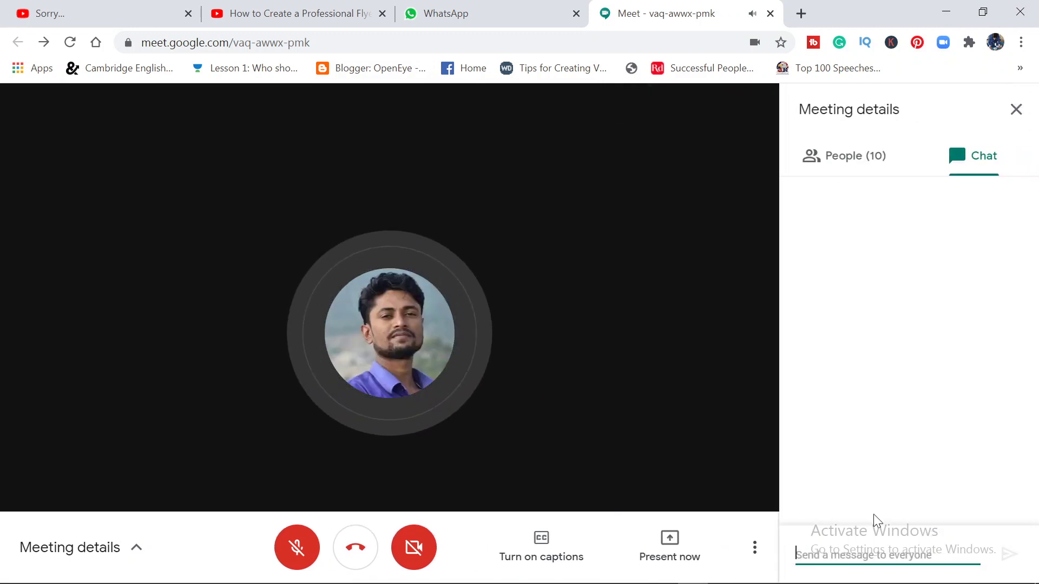
click(866, 555)
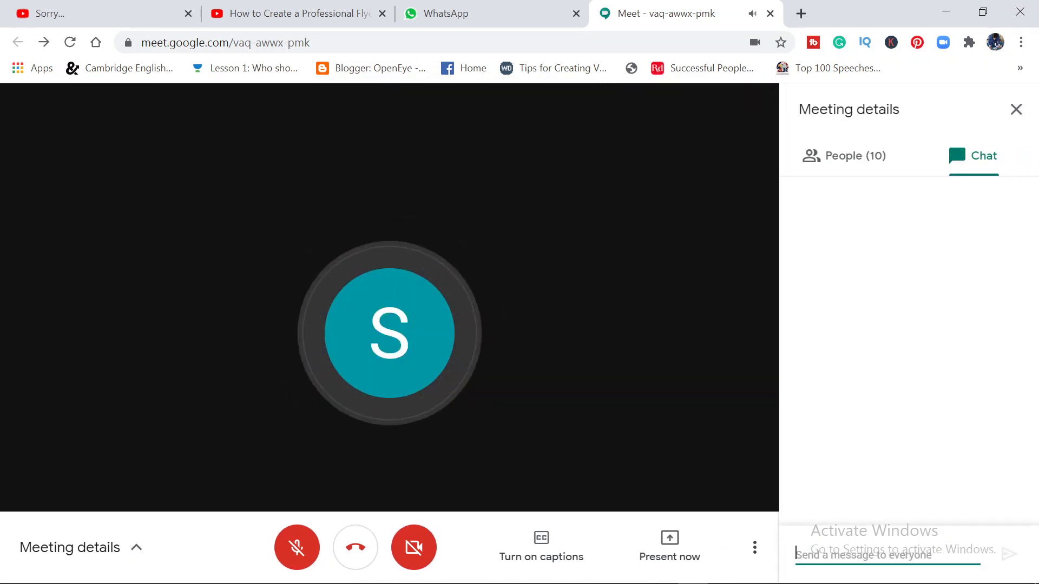
text(3)
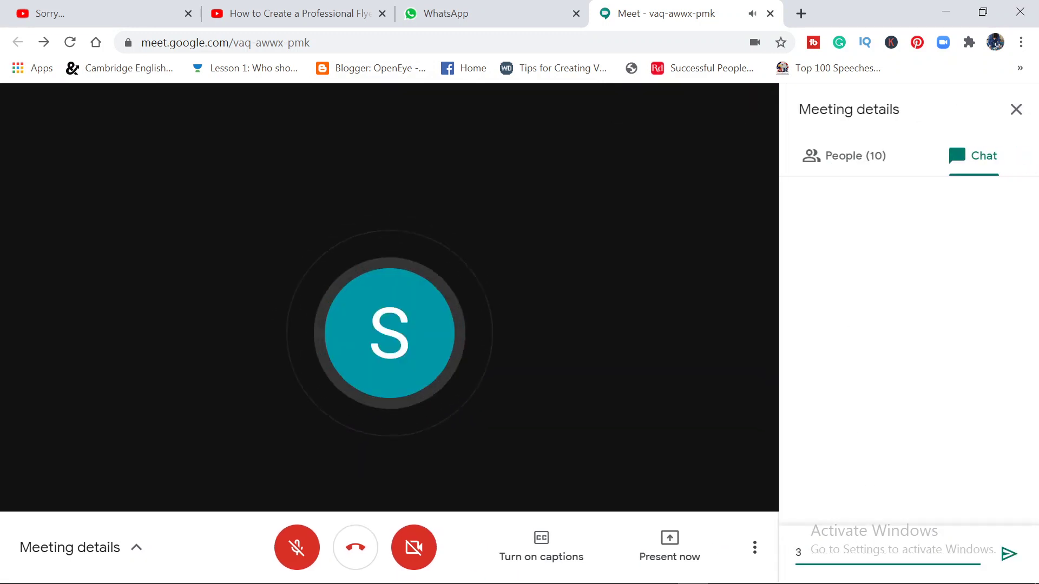
text(mother)
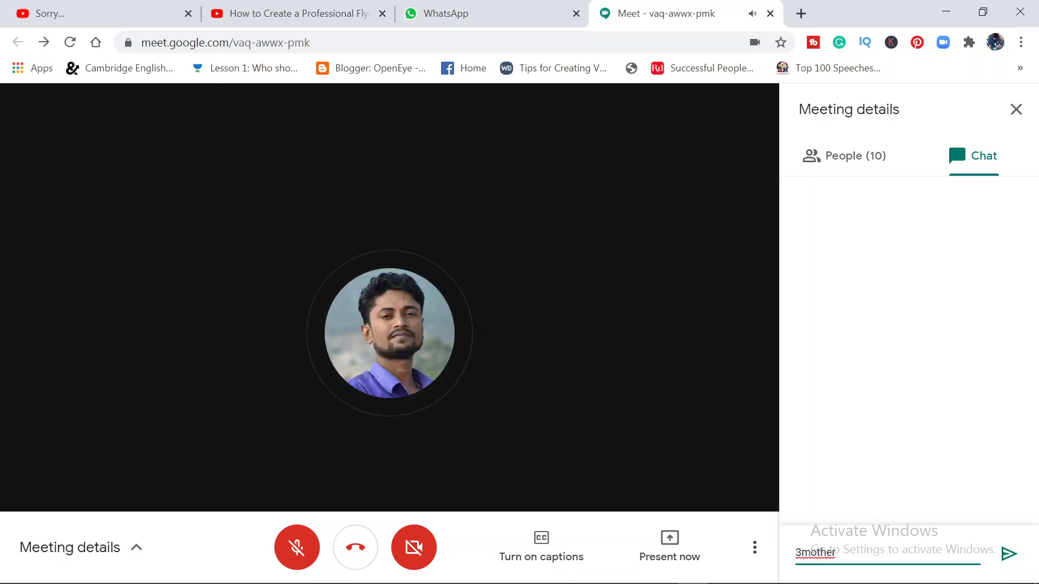
key(BackSpace)
key(BackSpace)
key(BackSpace)
key(BackSpace)
key(BackSpace)
key(BackSpace)
key(Return)
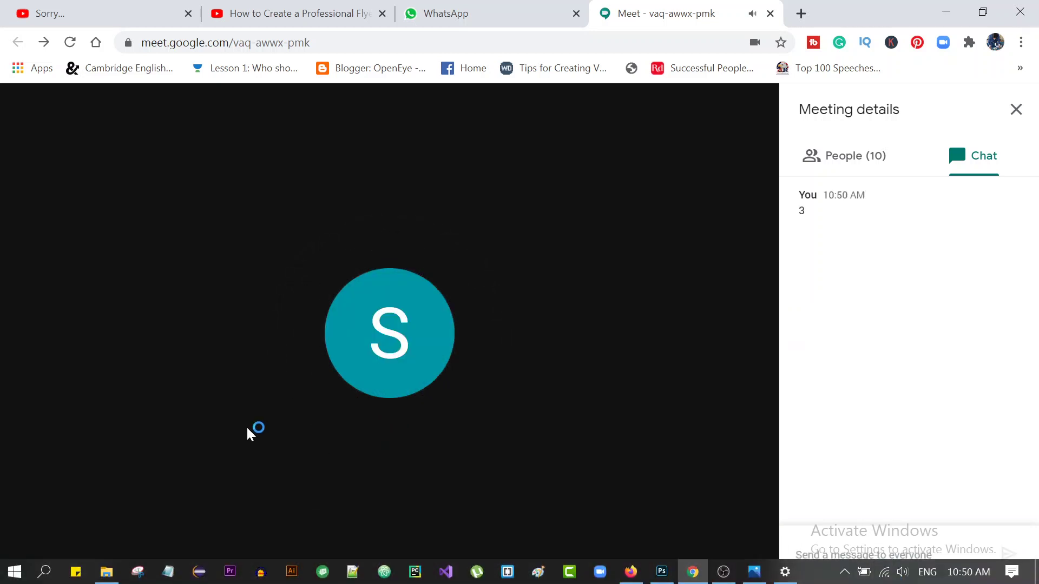
click(1015, 115)
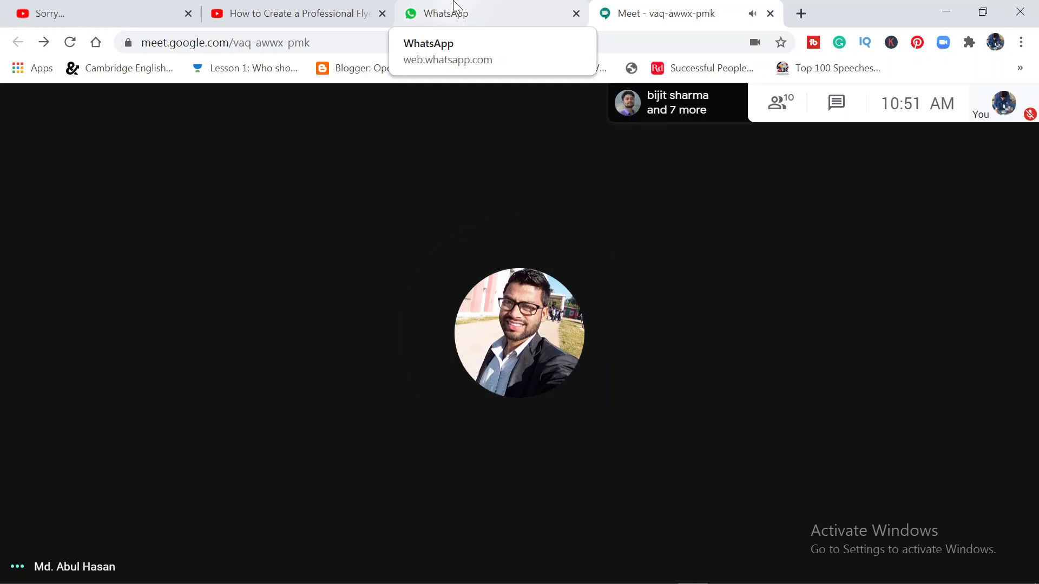
mouse_move(520, 333)
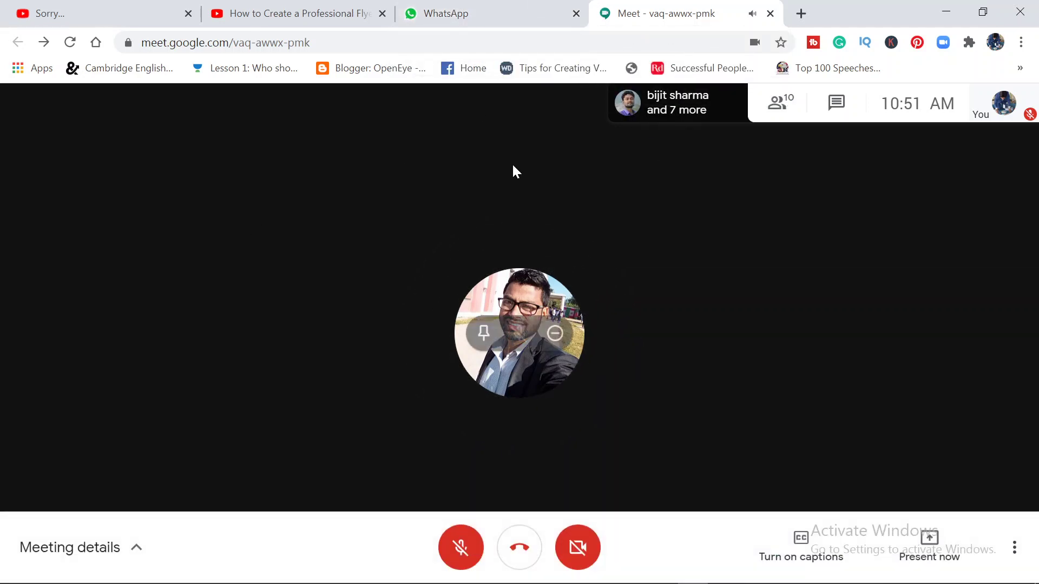
Open the Trainer_Sigma_Lt-11 group and scroll back to Sunday's class announcements with Meet links
click(489, 6)
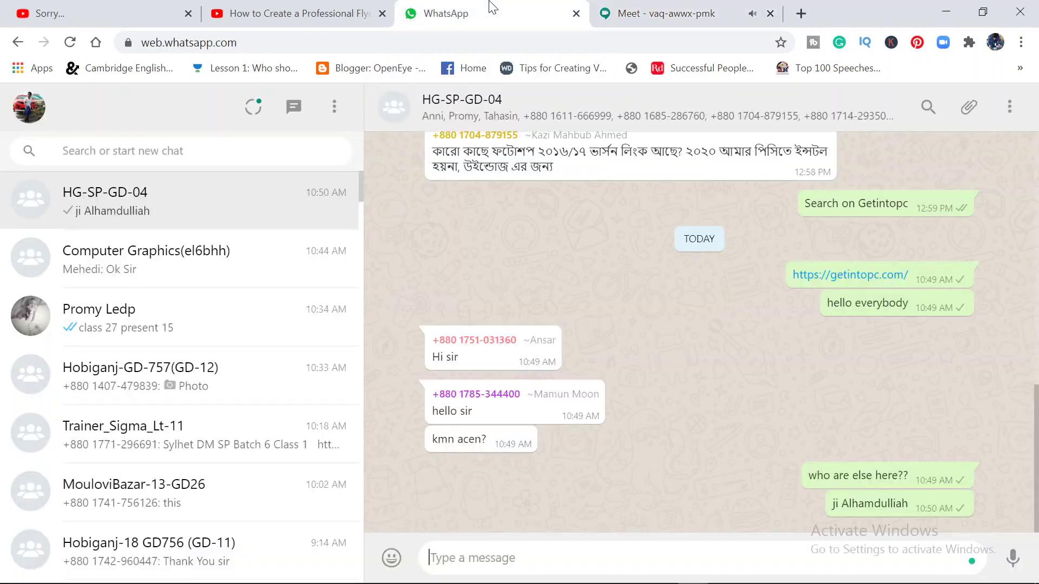
click(220, 428)
scroll(544, 413, up, 5)
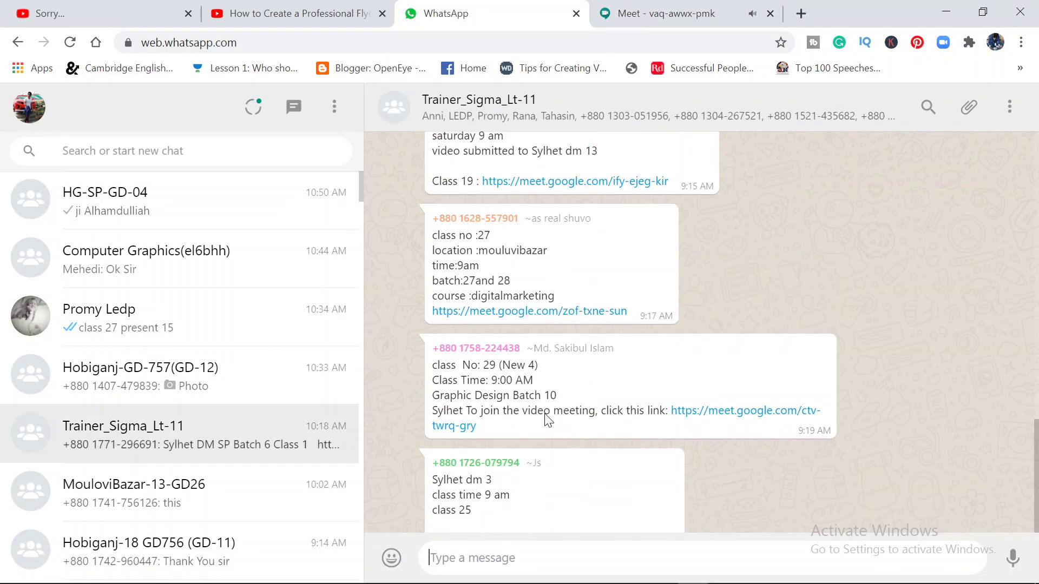
scroll(546, 417, up, 5)
scroll(545, 417, up, 5)
scroll(545, 417, up, 5)
scroll(545, 417, up, 5)
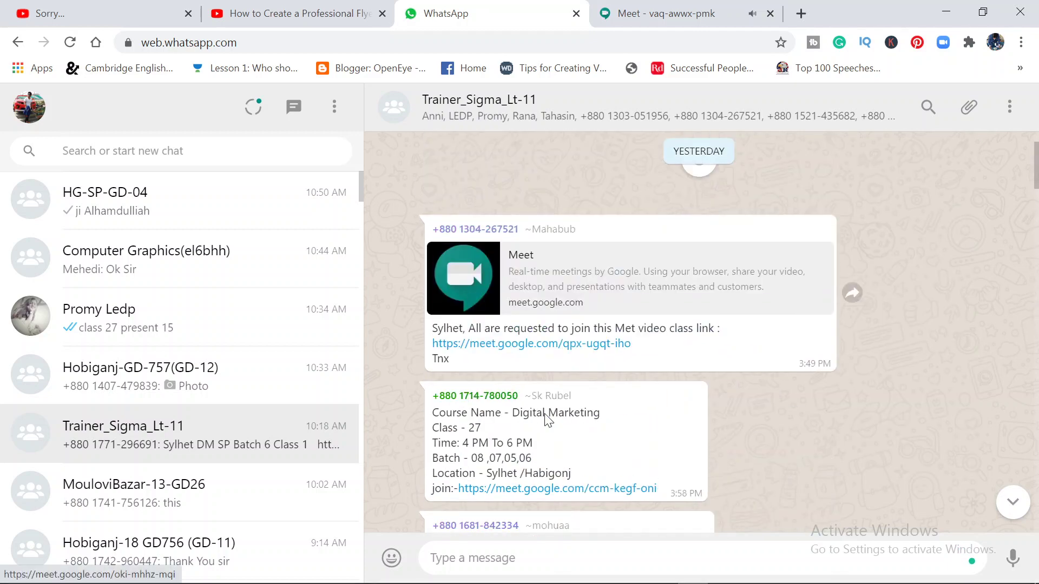
scroll(546, 417, up, 5)
scroll(545, 417, up, 5)
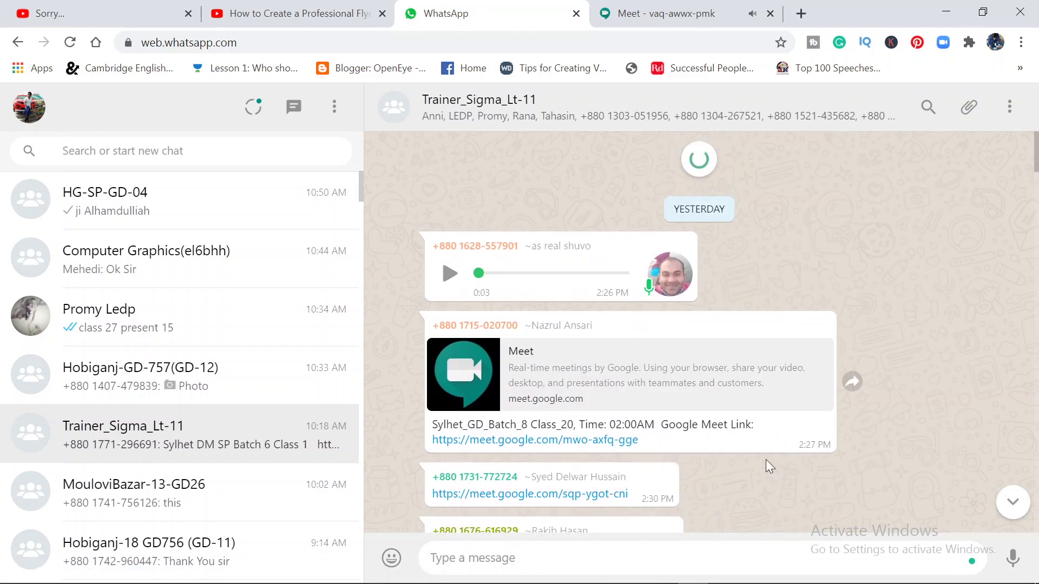
scroll(804, 349, up, 5)
scroll(805, 349, up, 10)
scroll(805, 349, up, 5)
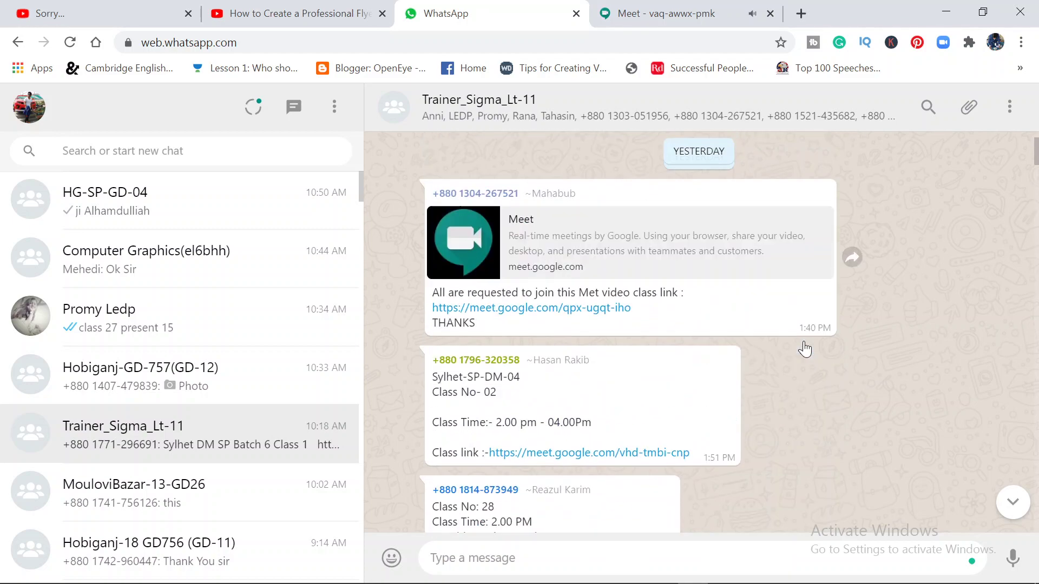
scroll(702, 292, up, 5)
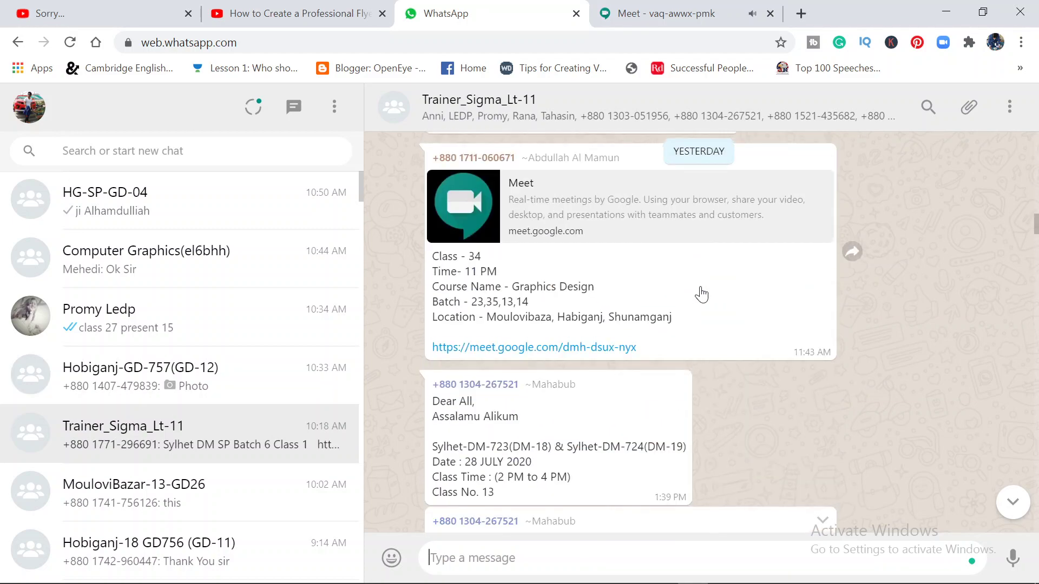
scroll(701, 295, up, 5)
scroll(702, 295, up, 5)
scroll(700, 287, up, 5)
scroll(700, 287, up, 5)
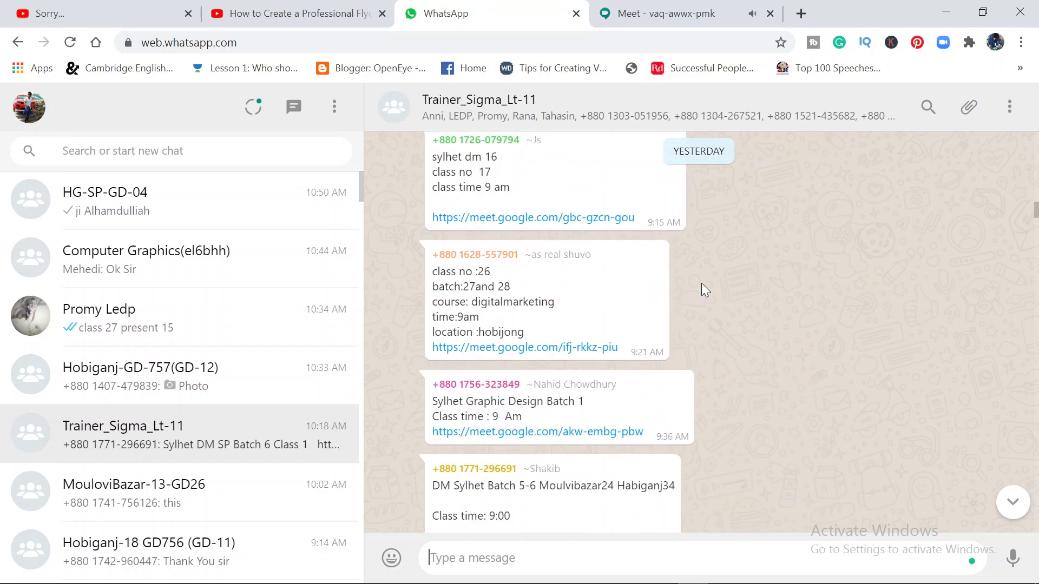
scroll(702, 284, up, 5)
scroll(704, 287, up, 5)
scroll(711, 284, up, 5)
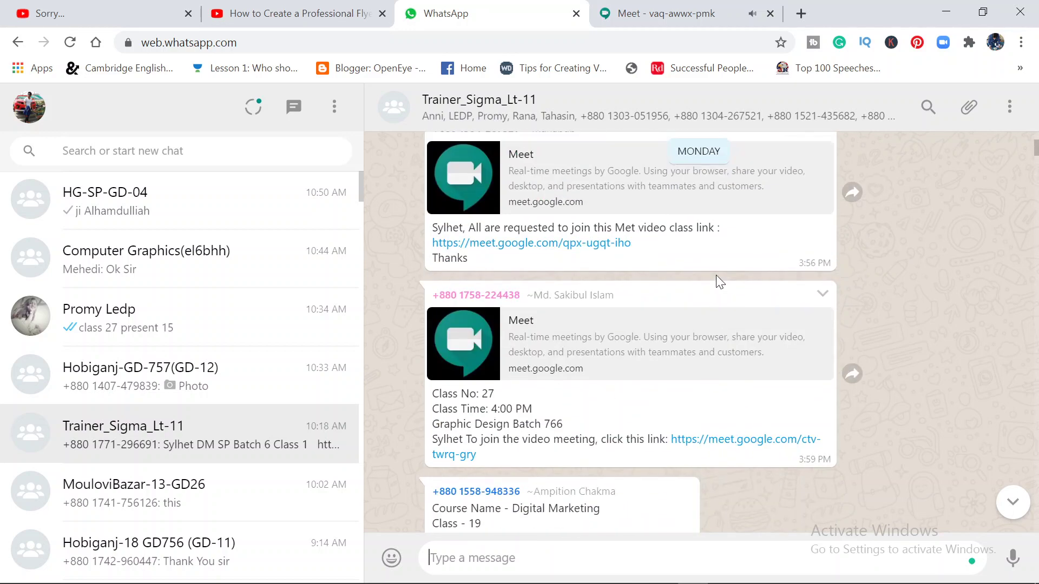
scroll(718, 278, up, 5)
scroll(726, 320, up, 3)
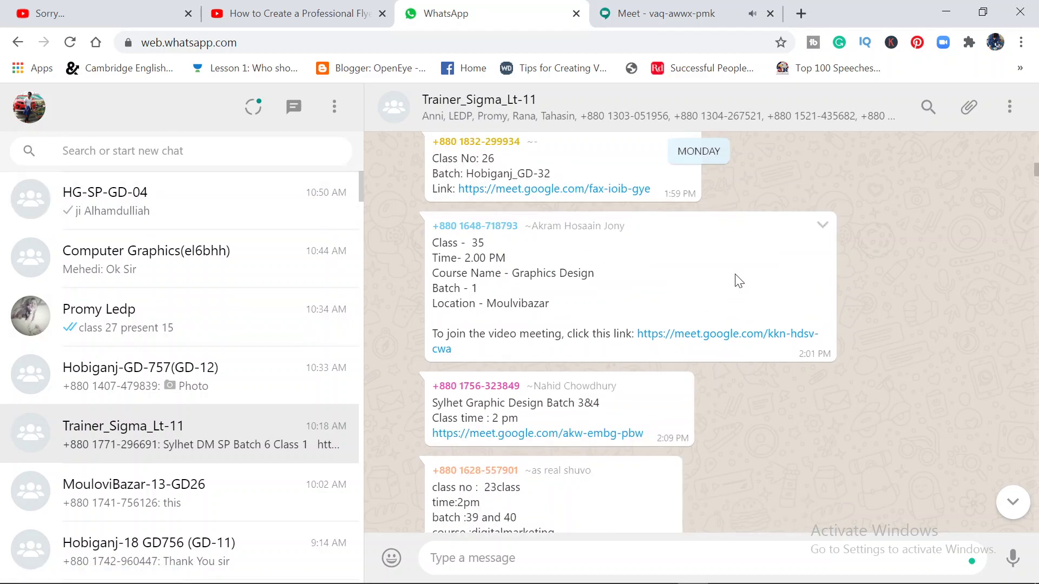
scroll(734, 276, up, 5)
scroll(736, 278, up, 3)
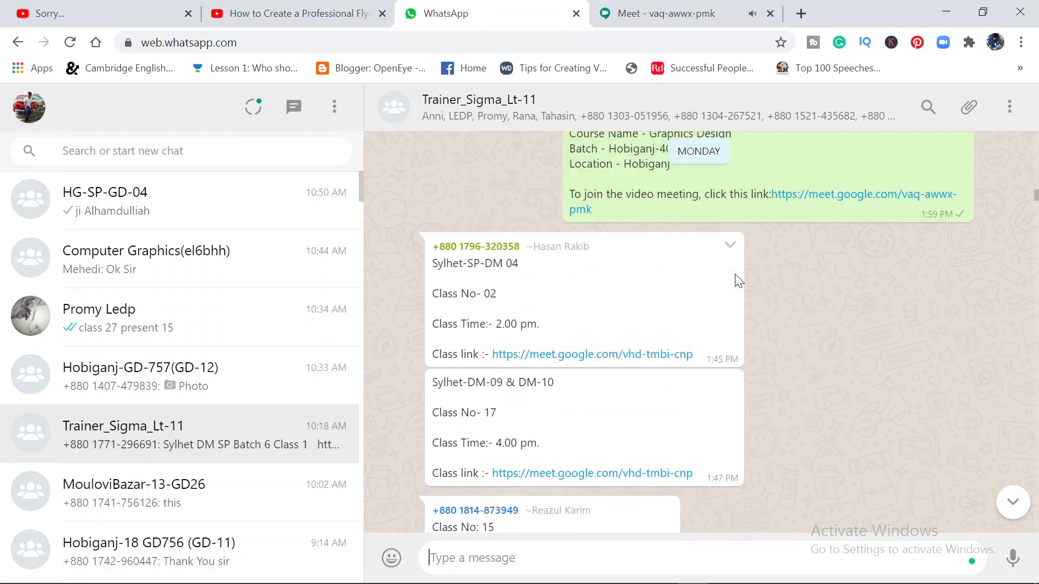
scroll(734, 274, up, 5)
scroll(735, 274, up, 5)
scroll(735, 273, up, 5)
scroll(735, 274, up, 2)
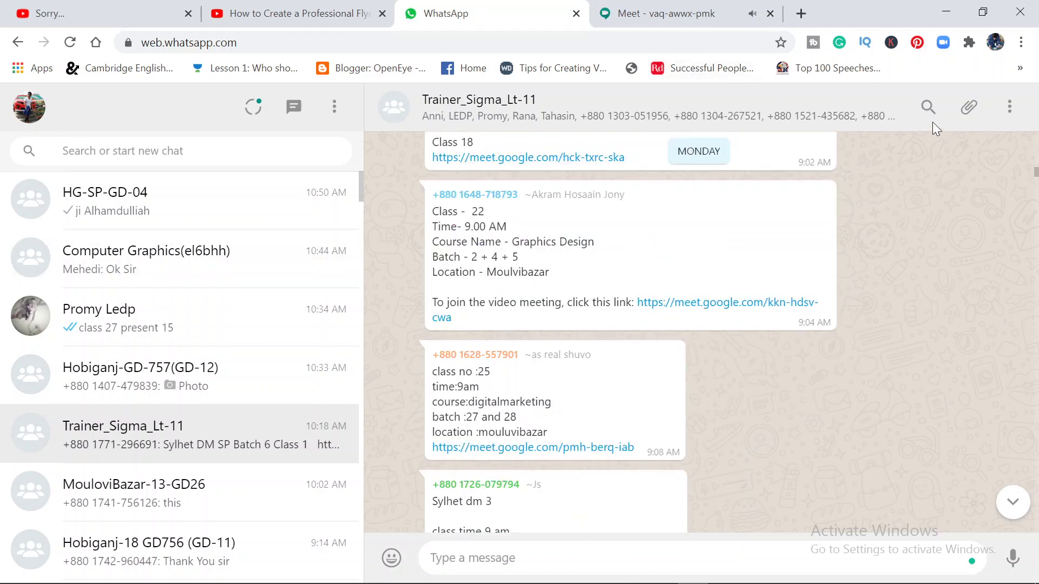
scroll(698, 314, up, 5)
scroll(699, 314, up, 5)
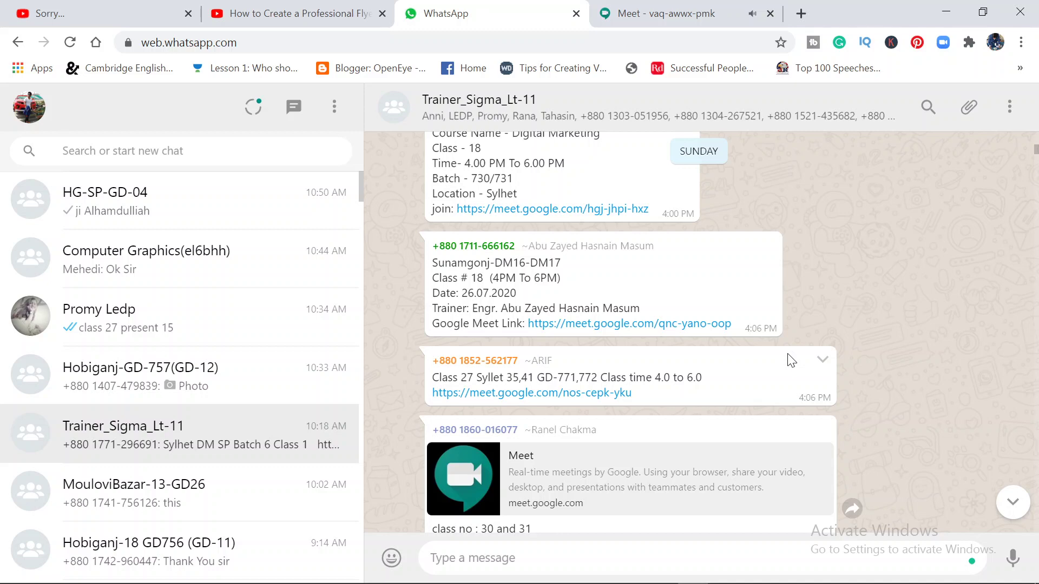
scroll(788, 354, up, 5)
scroll(788, 355, up, 5)
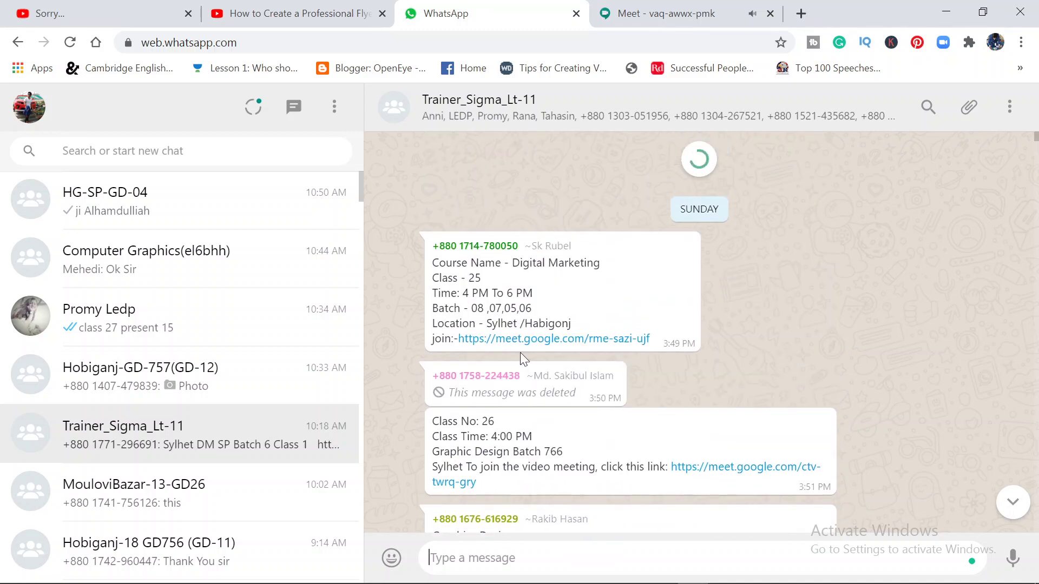
scroll(596, 311, up, 3)
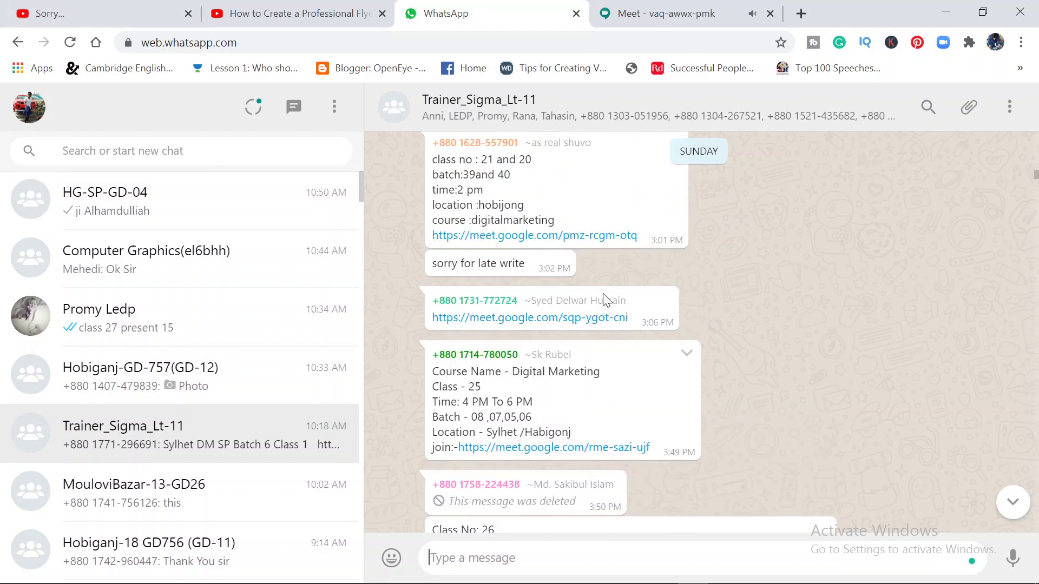
scroll(601, 295, up, 4)
scroll(602, 296, up, 4)
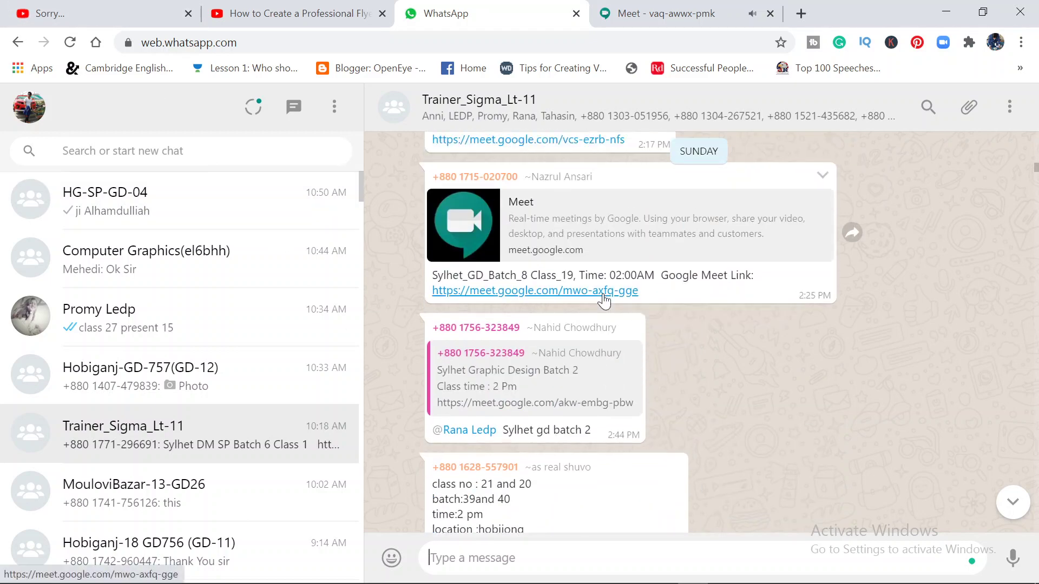
scroll(603, 297, up, 2)
scroll(603, 297, up, 4)
scroll(602, 296, up, 4)
scroll(604, 299, up, 3)
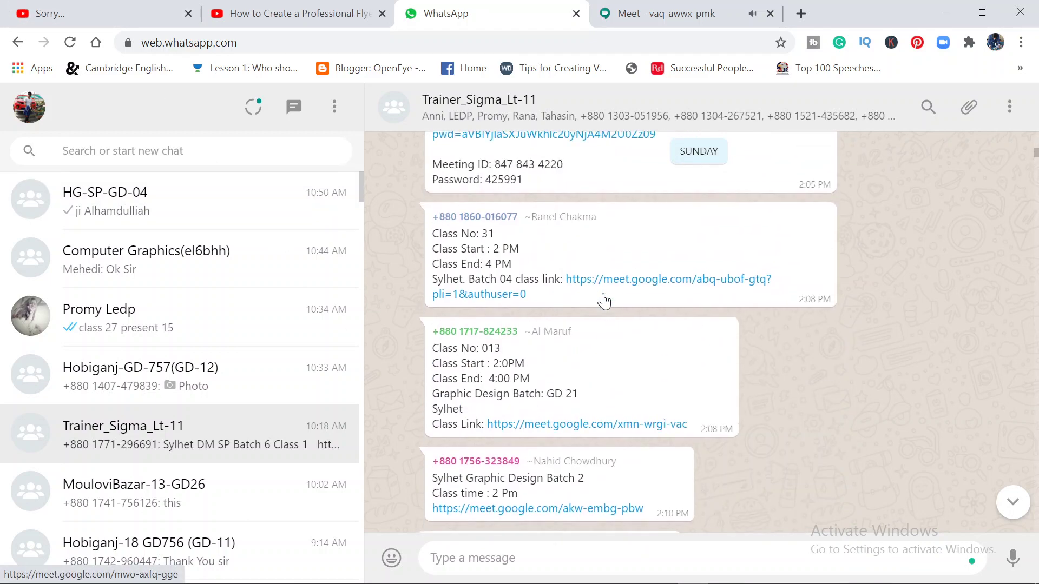
scroll(604, 300, up, 3)
scroll(604, 300, up, 3)
scroll(606, 300, up, 3)
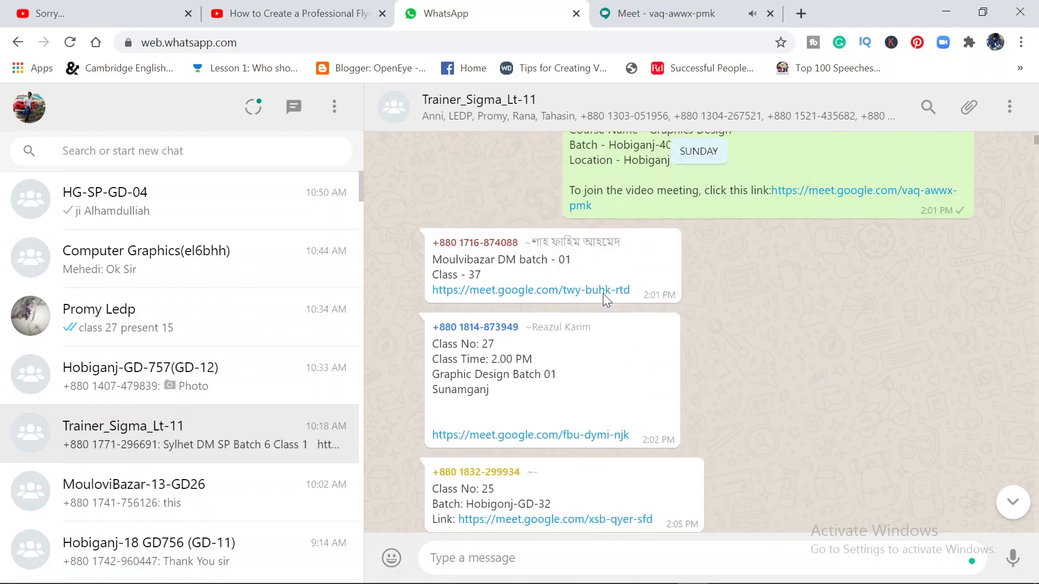
scroll(606, 300, up, 1)
scroll(478, 287, down, 1)
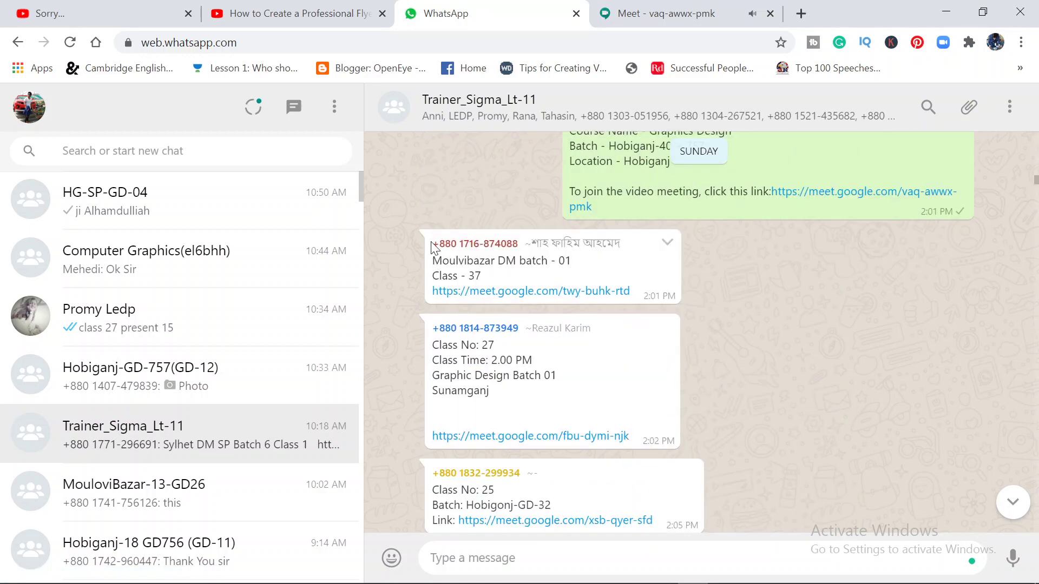
scroll(480, 268, up, 3)
scroll(480, 268, up, 3)
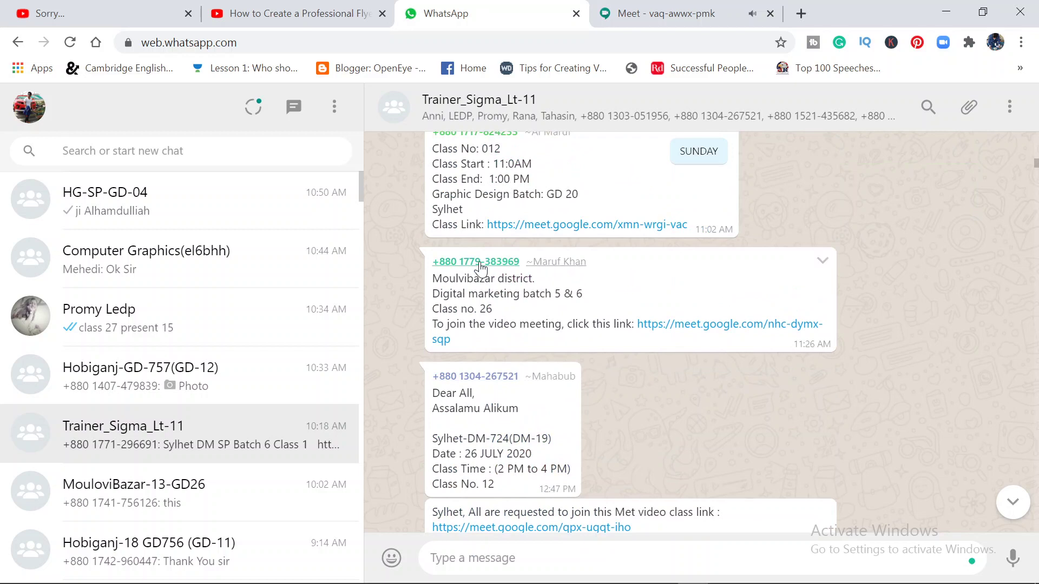
scroll(481, 267, up, 2)
scroll(481, 268, up, 3)
scroll(480, 268, up, 3)
scroll(481, 268, up, 3)
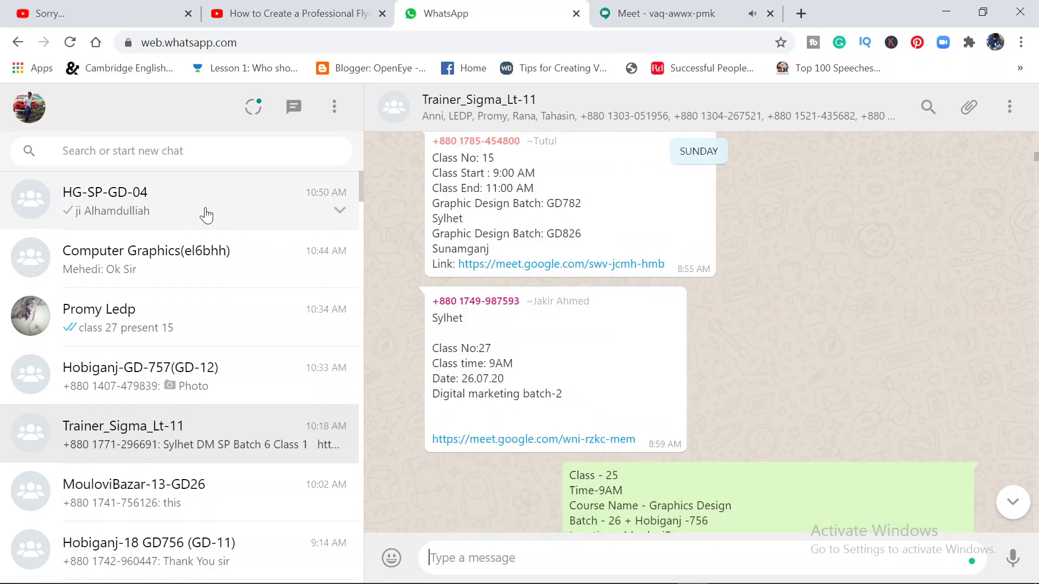
Send a private WhatsApp message asking for the class link, then go back to Meet
click(236, 339)
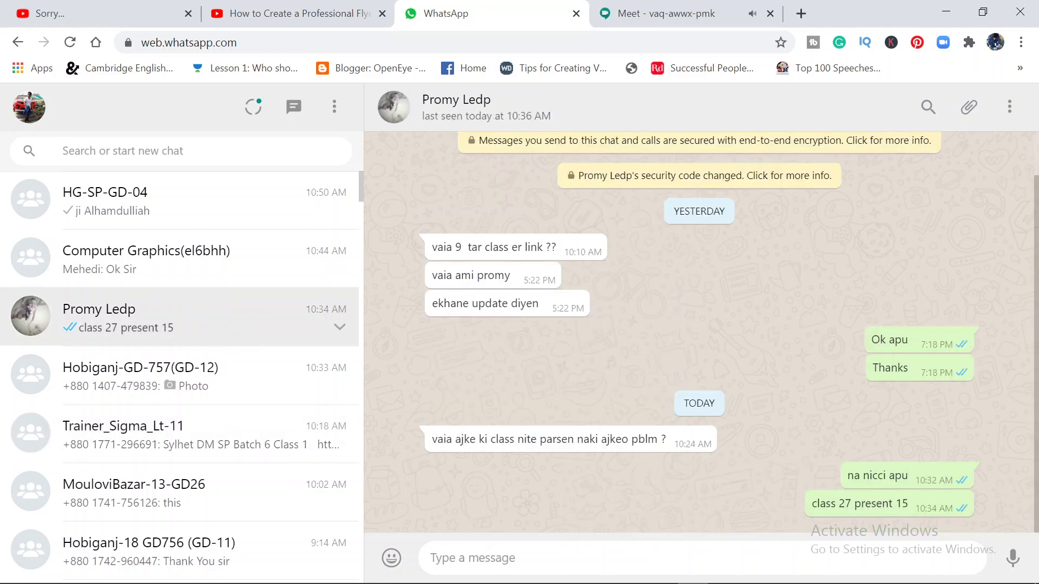
text(apu)
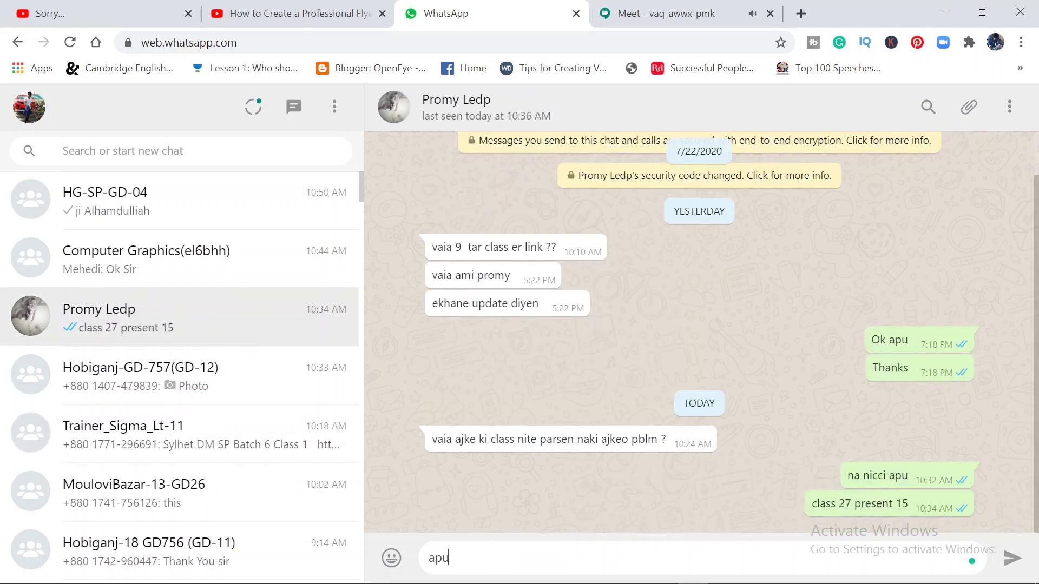
text(, income)
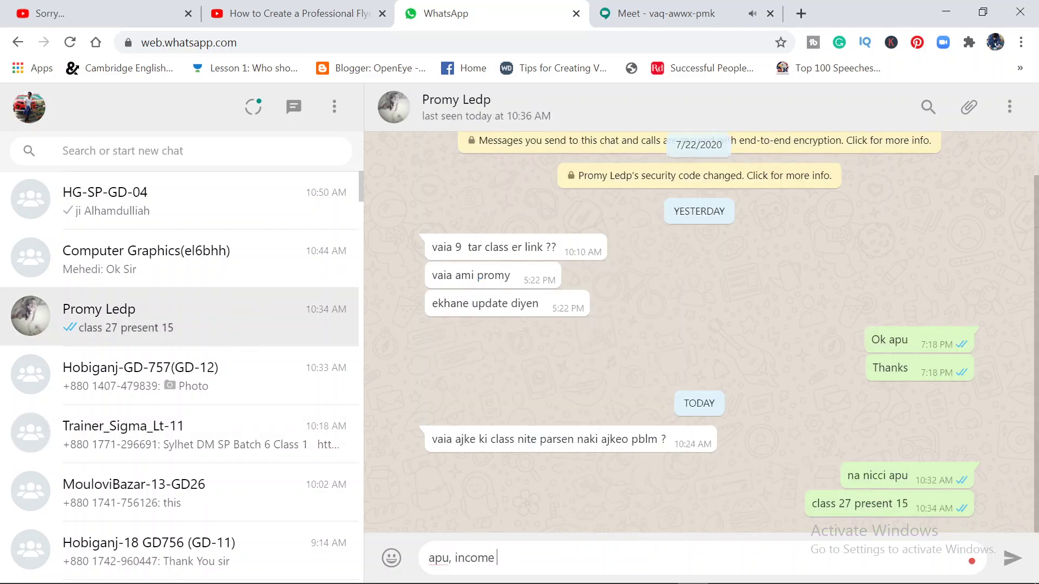
text( link ta diyen amk)
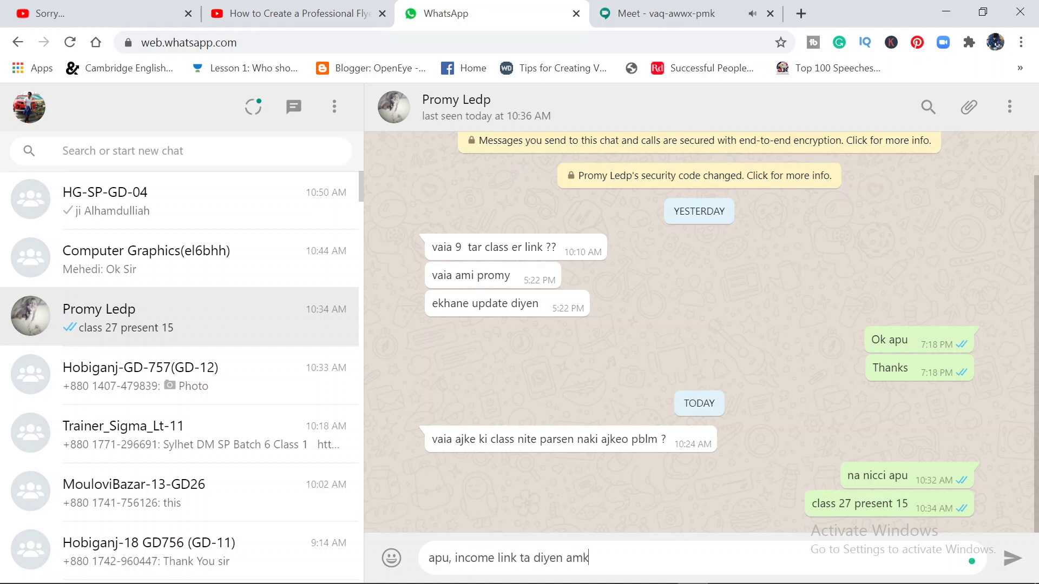
key(Return)
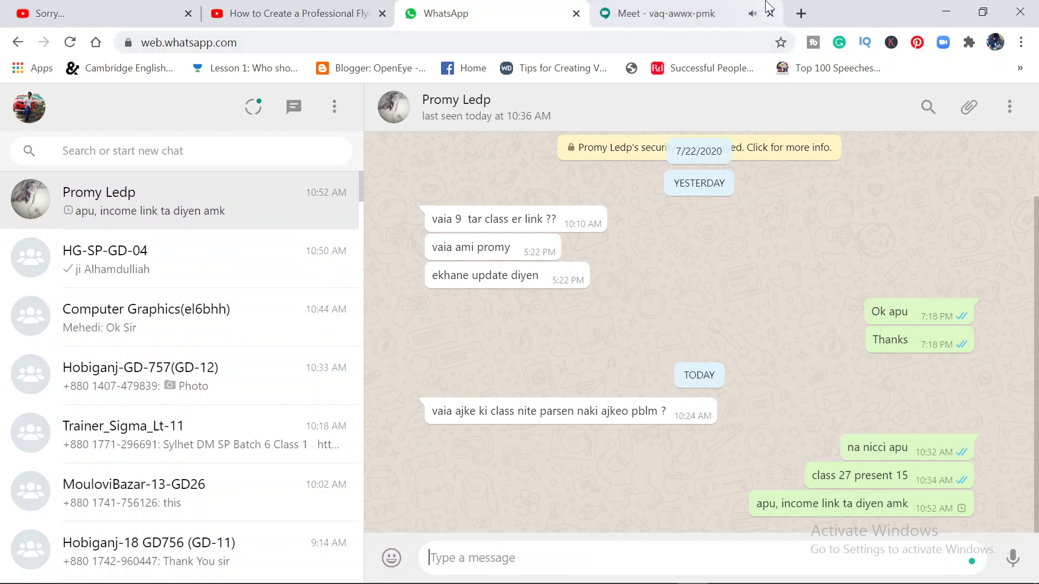
click(711, 13)
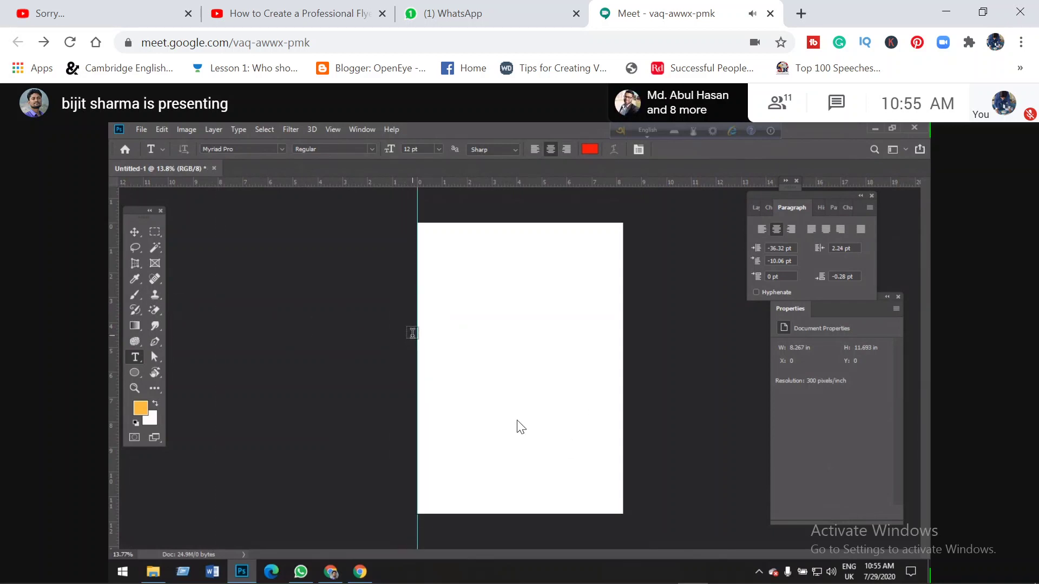
Open the HG-SP-GD-04 group and copy the earlier Class-03 announcement text
key(ctrl+shift+Tab)
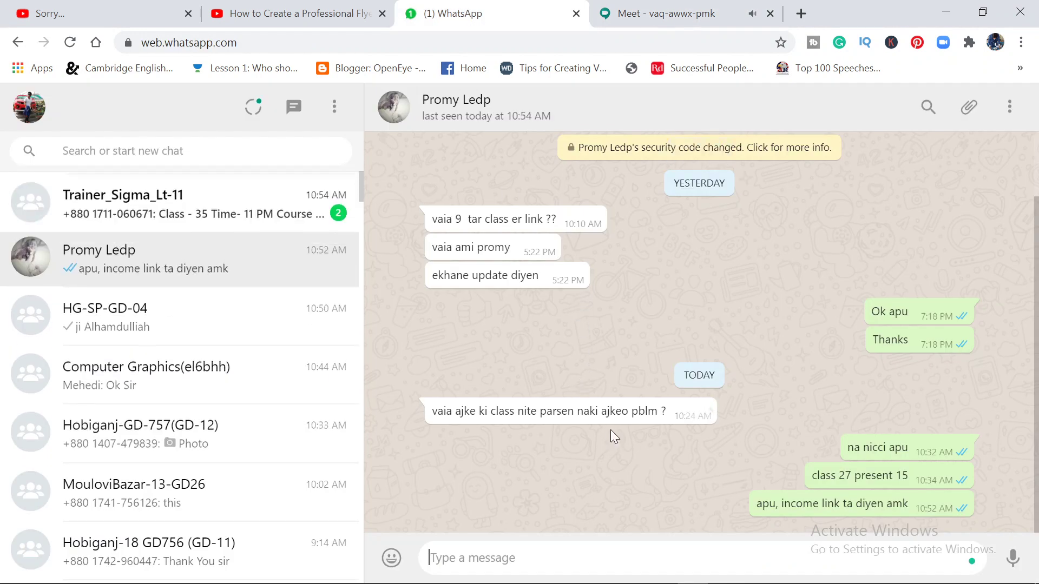
click(206, 317)
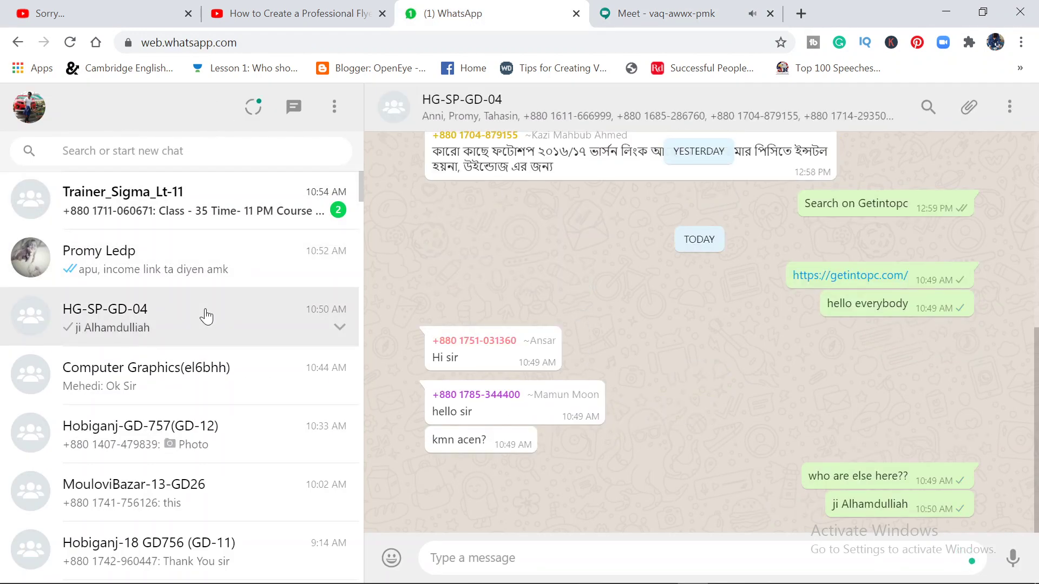
scroll(547, 312, up, 2)
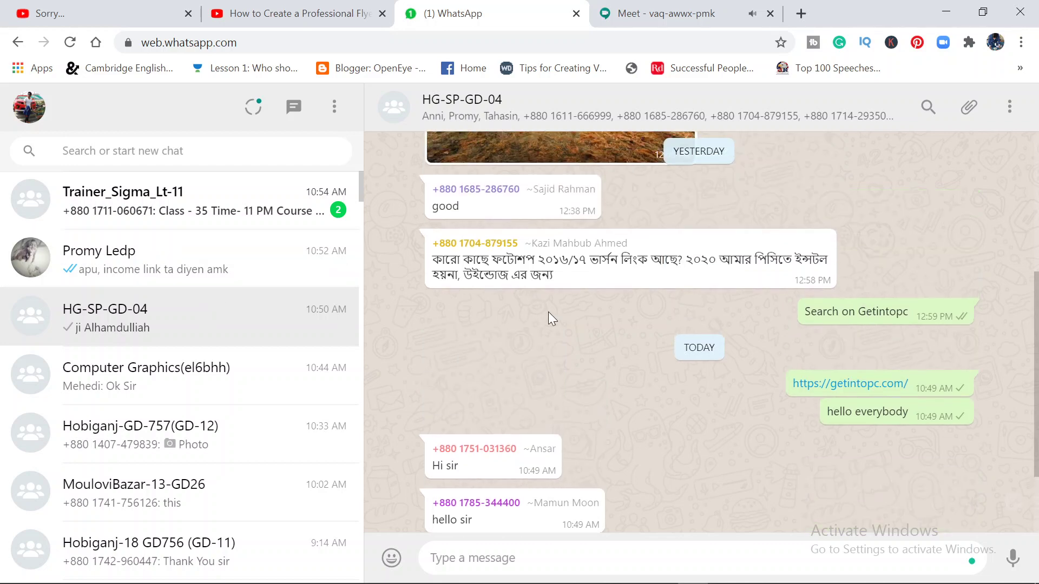
scroll(582, 345, up, 2)
scroll(582, 349, up, 4)
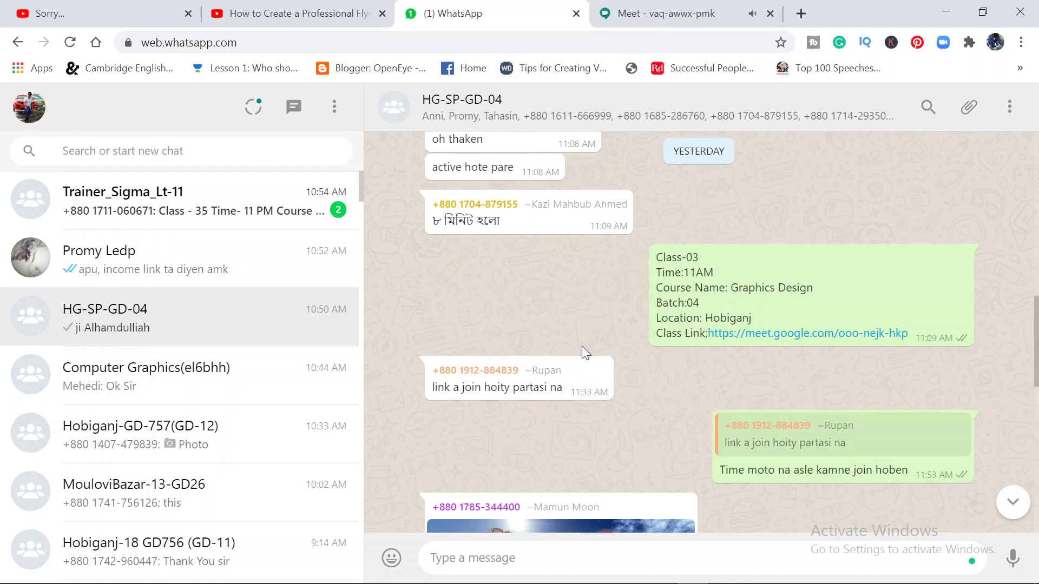
mouse_move(656, 257)
mouse_down()
mouse_move(973, 355)
mouse_move(919, 335)
mouse_up()
key(ctrl+c)
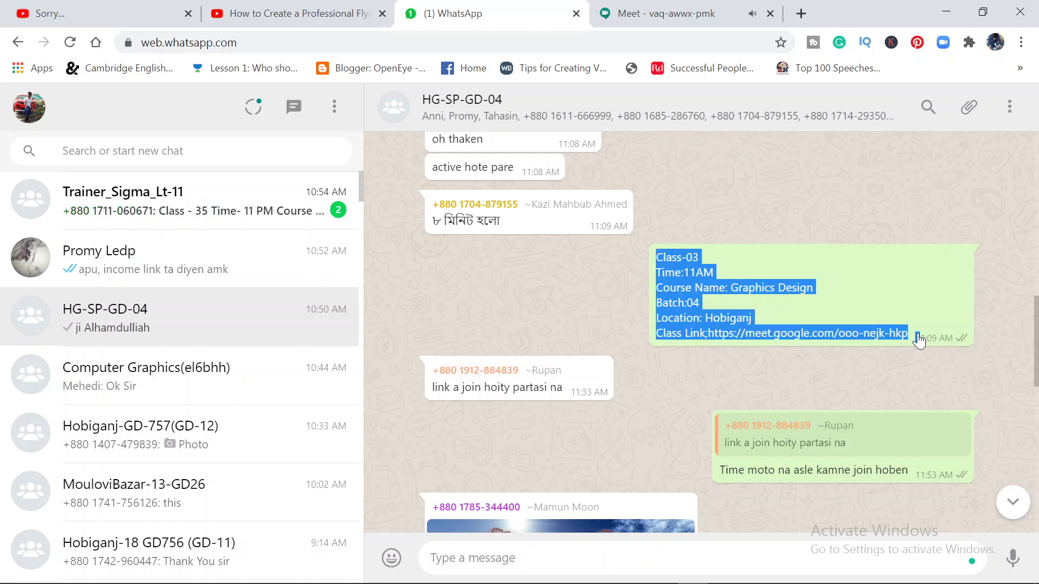
right_click(709, 298)
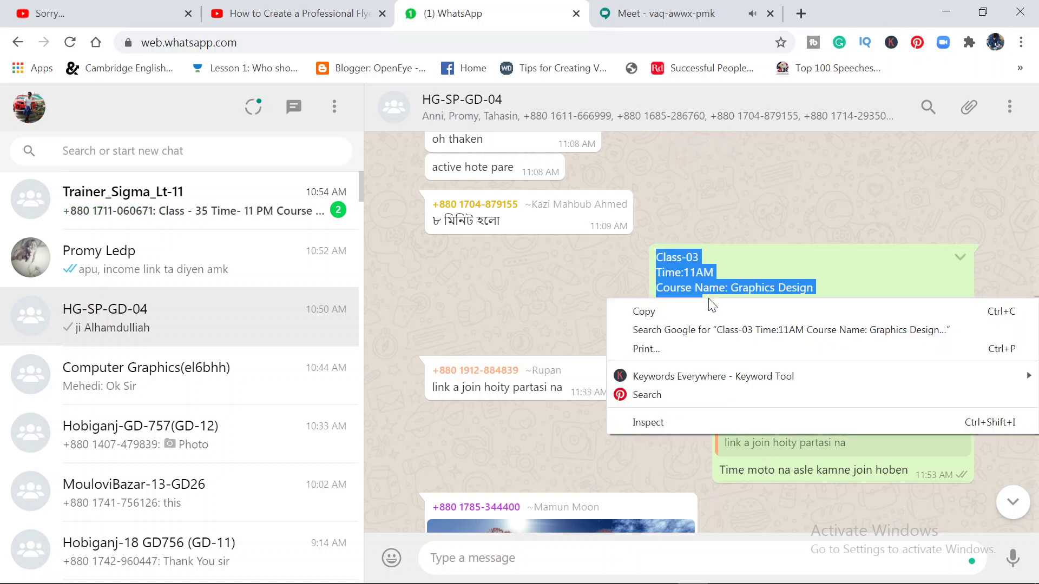
click(711, 309)
Paste the announcement into a new draft and change Class-03 to Class-04
click(597, 563)
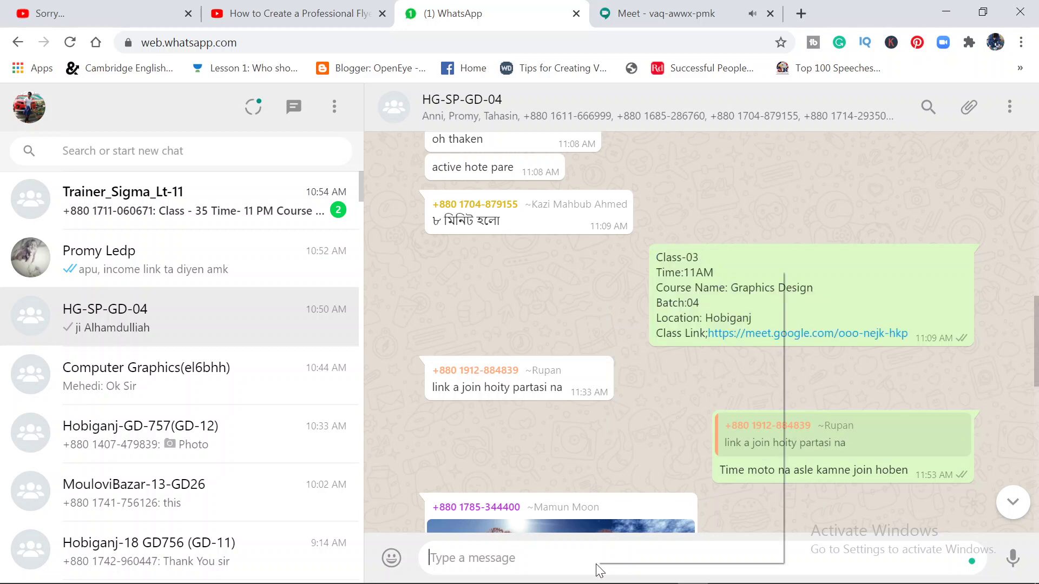
right_click(597, 563)
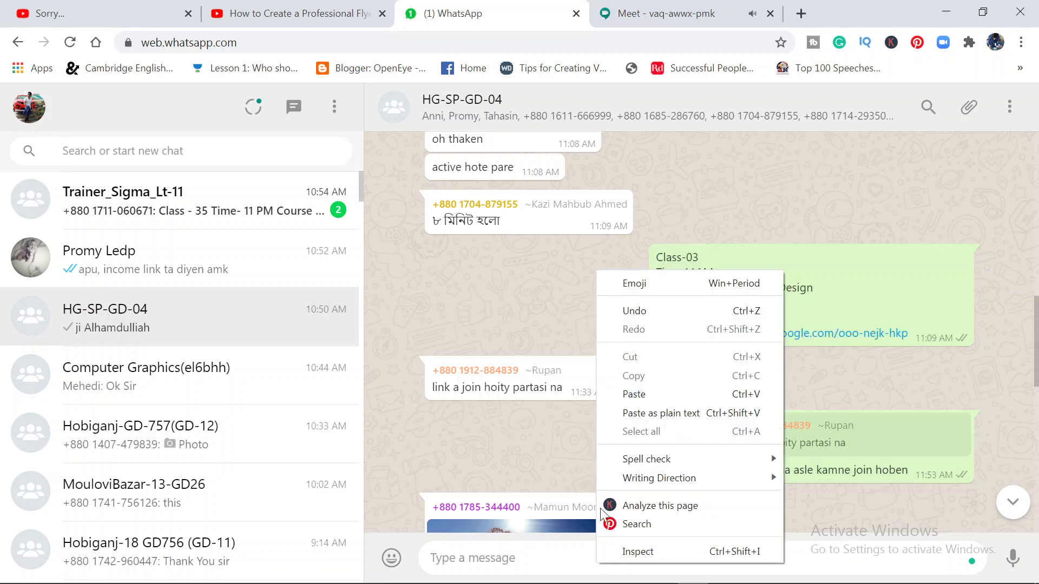
click(644, 394)
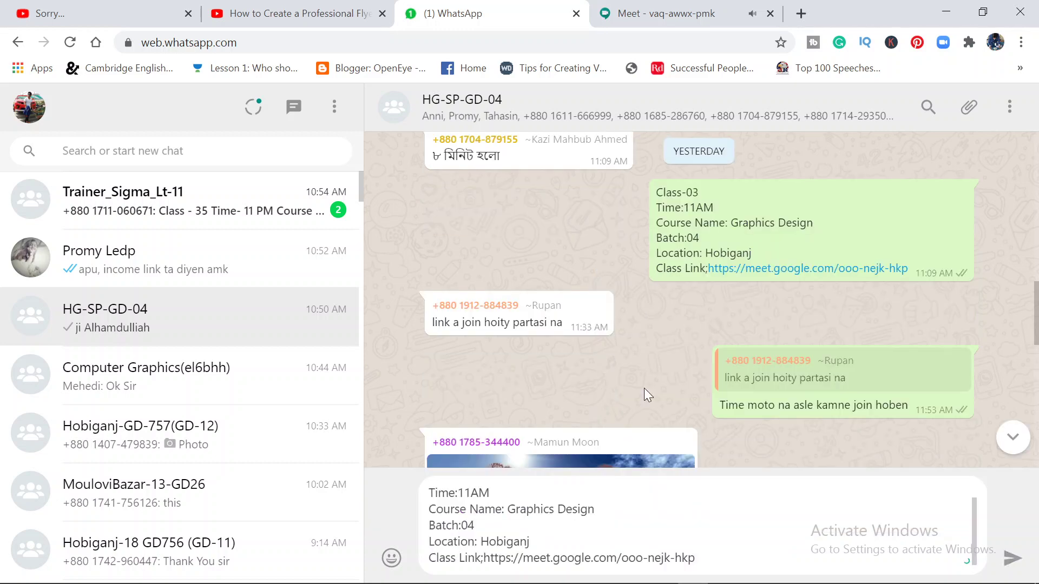
scroll(625, 324, up, 4)
scroll(626, 323, up, 3)
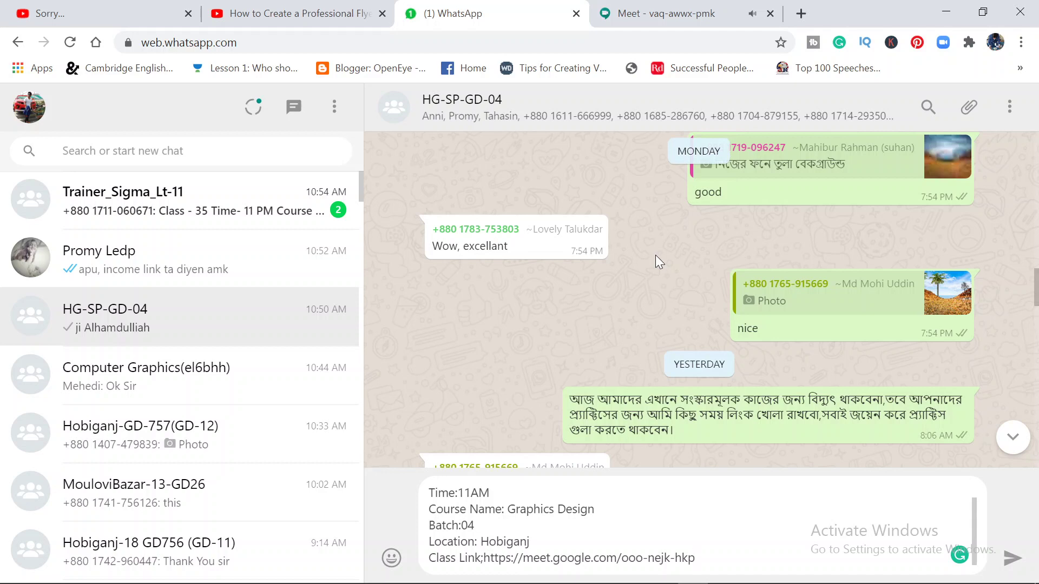
scroll(654, 255, up, 3)
scroll(655, 255, up, 3)
scroll(655, 255, up, 3)
scroll(654, 254, up, 3)
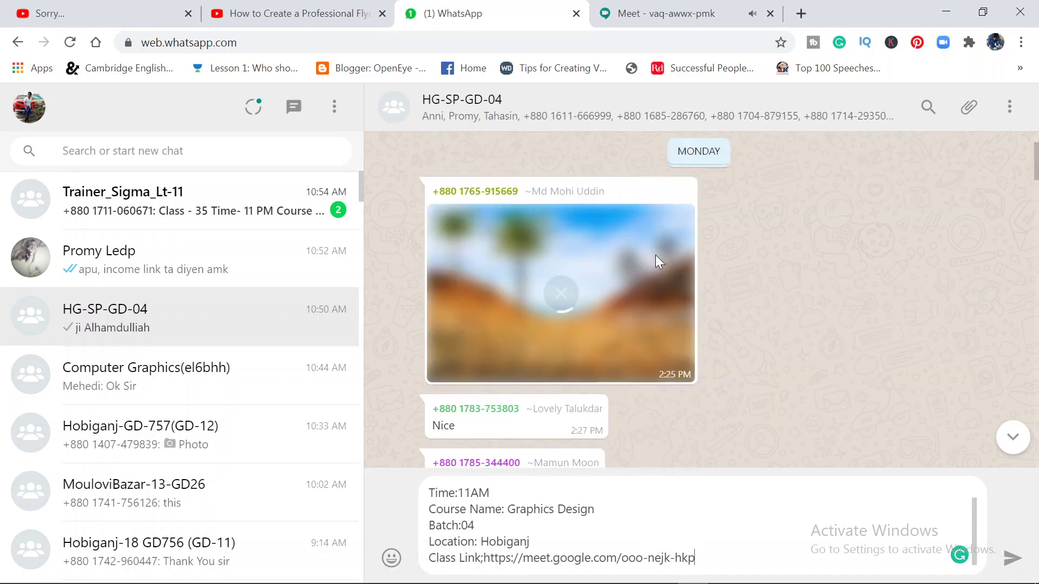
scroll(655, 254, up, 2)
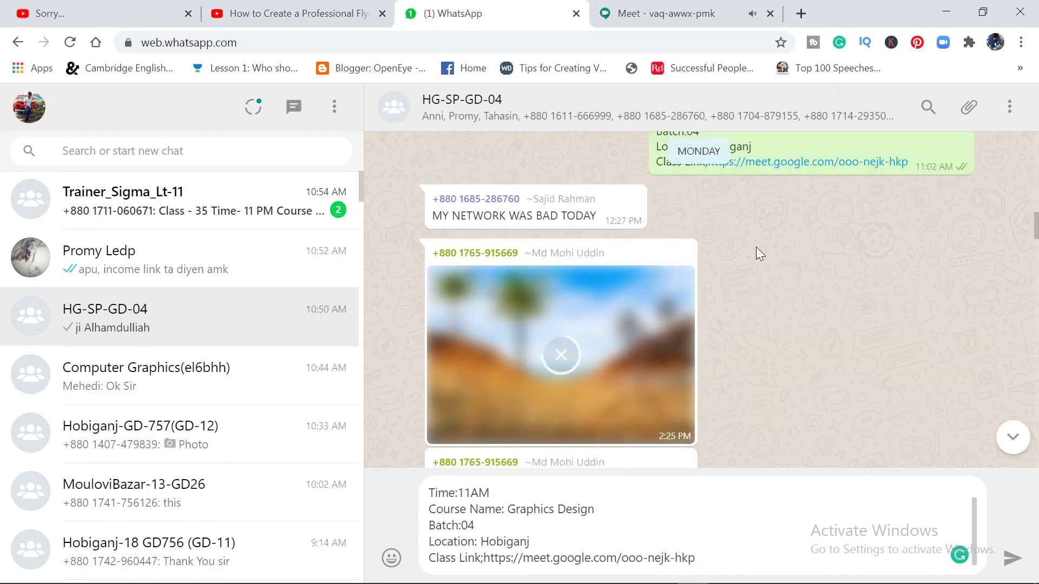
scroll(757, 250, up, 4)
scroll(756, 250, up, 3)
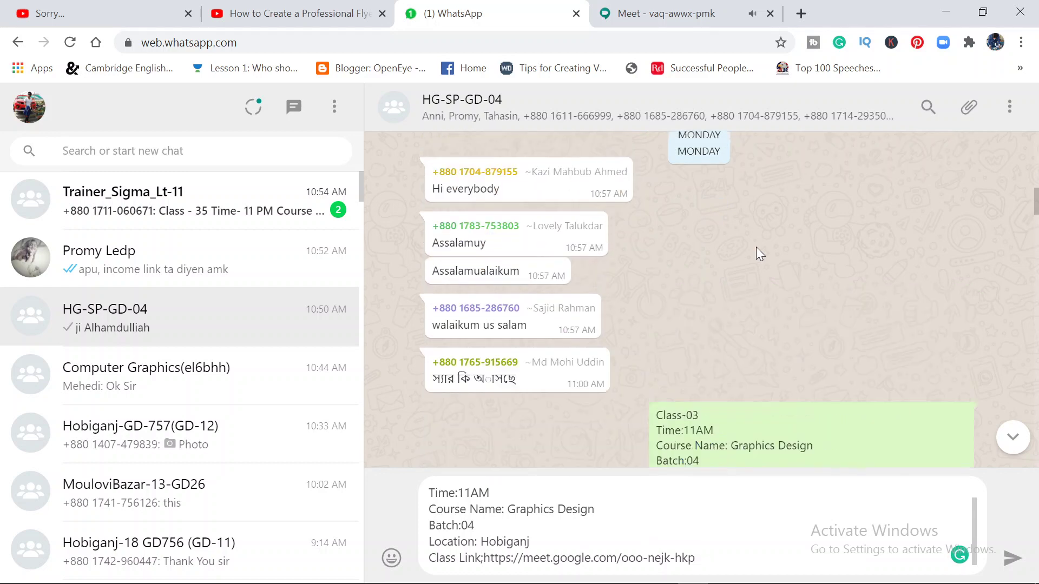
scroll(757, 249, up, 3)
scroll(756, 249, up, 3)
scroll(758, 250, up, 3)
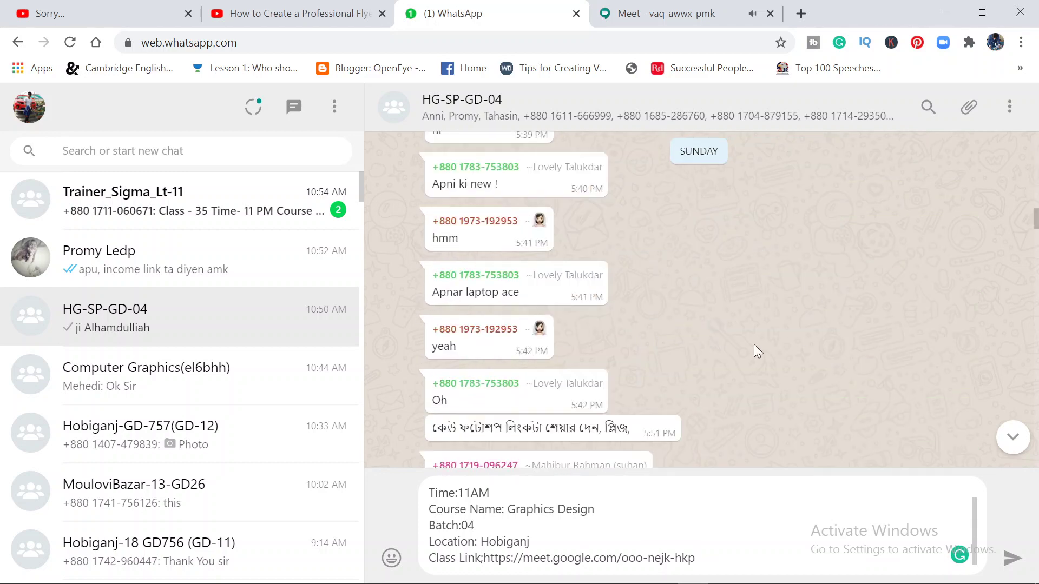
scroll(752, 269, up, 3)
scroll(752, 269, up, 3)
scroll(753, 269, up, 3)
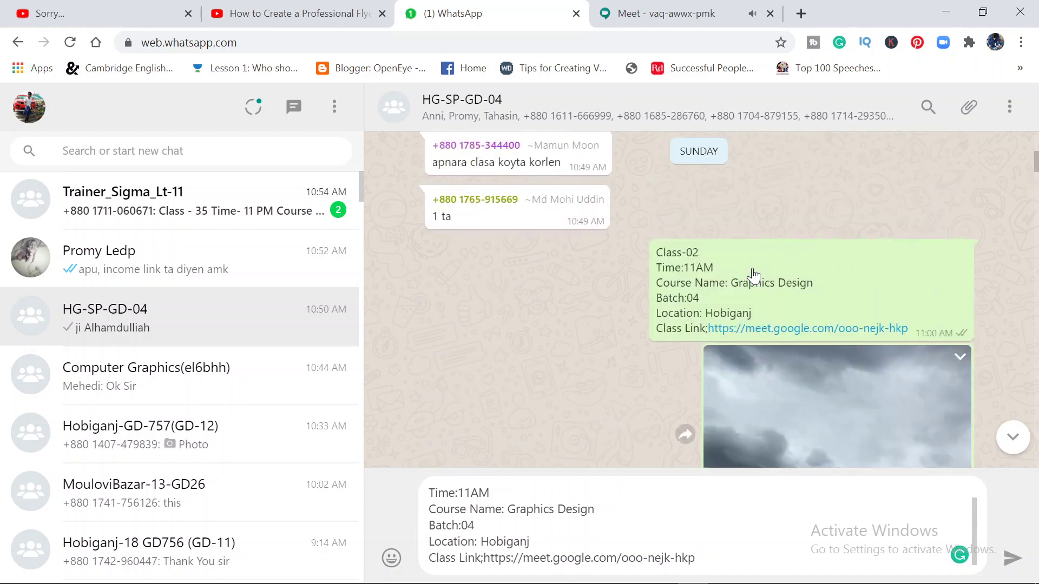
scroll(753, 269, up, 3)
scroll(757, 272, down, 2)
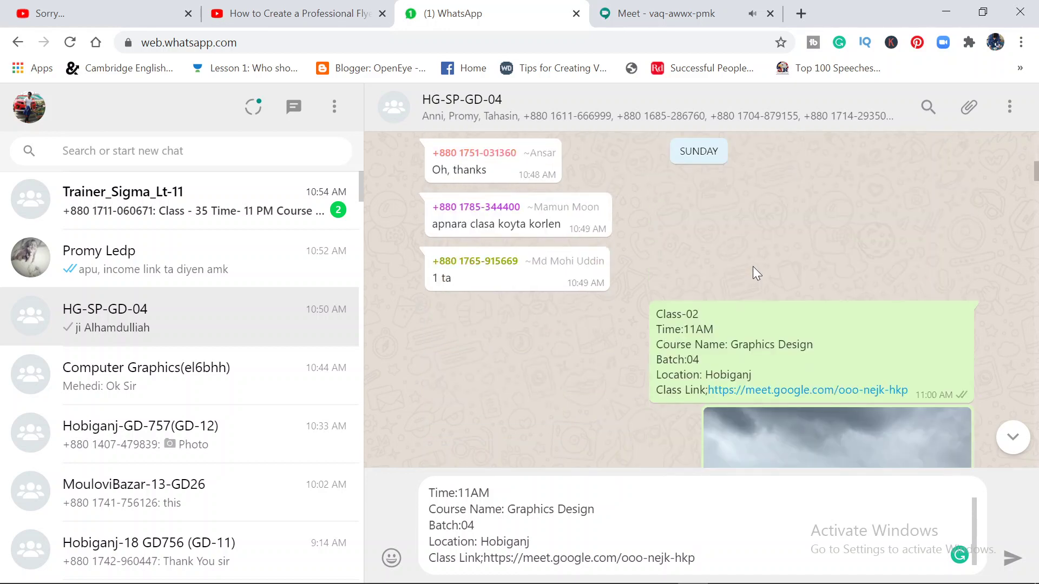
scroll(758, 270, down, 5)
scroll(757, 271, down, 5)
scroll(758, 271, down, 5)
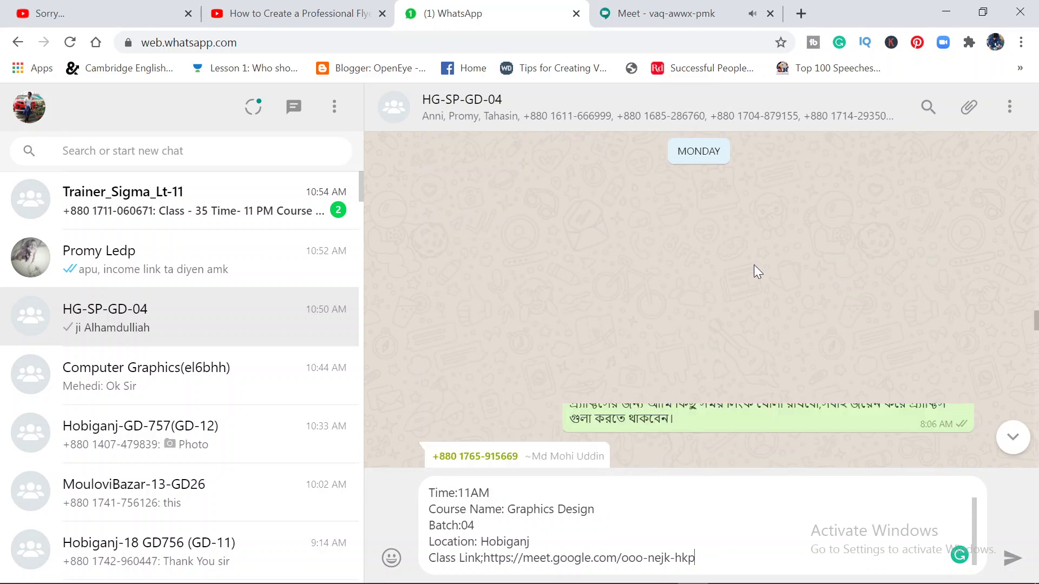
scroll(757, 270, down, 5)
scroll(758, 279, down, 5)
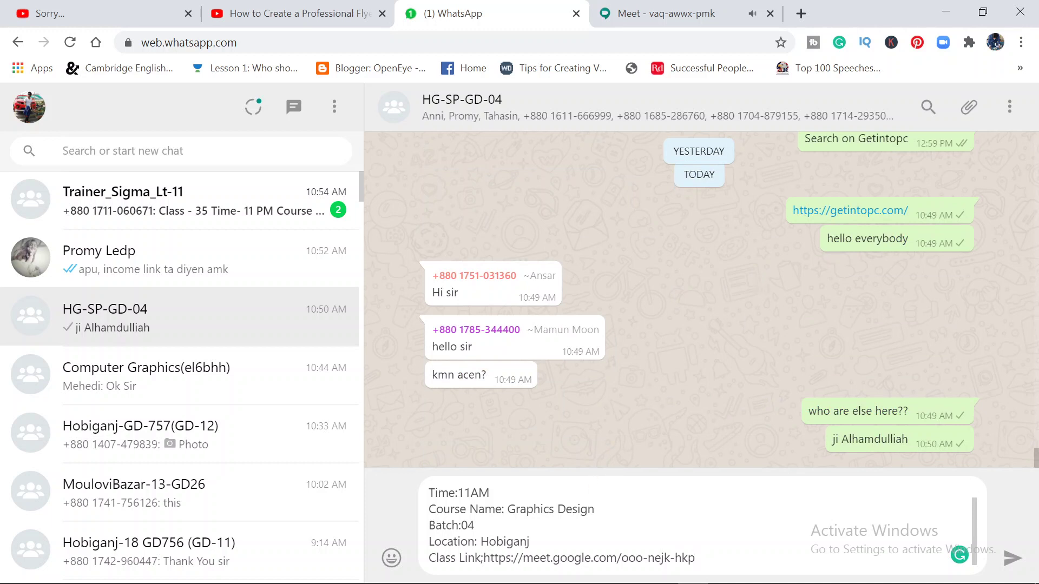
key(ctrl+Home)
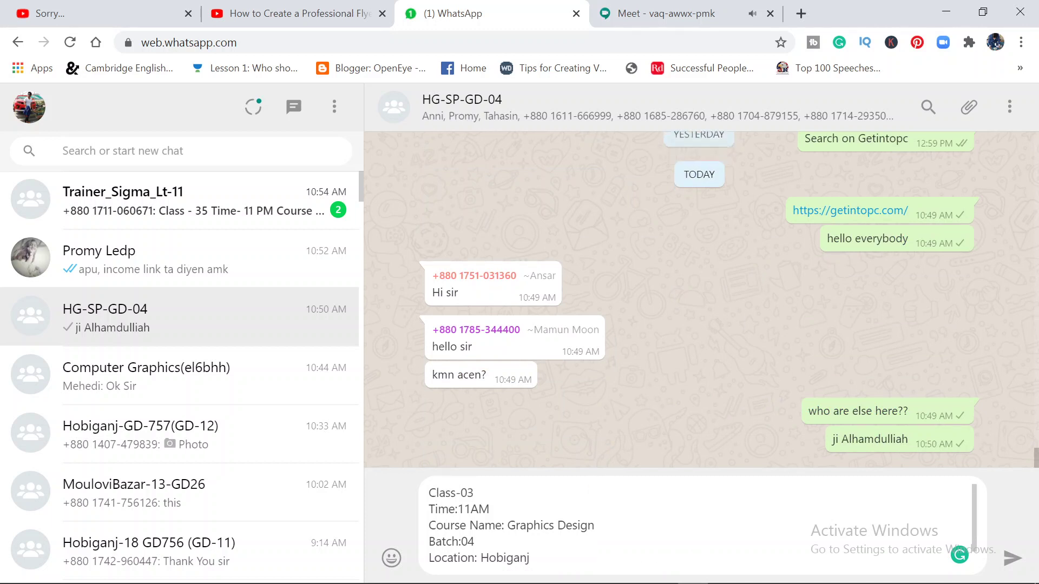
key(BackSpace)
text(4)
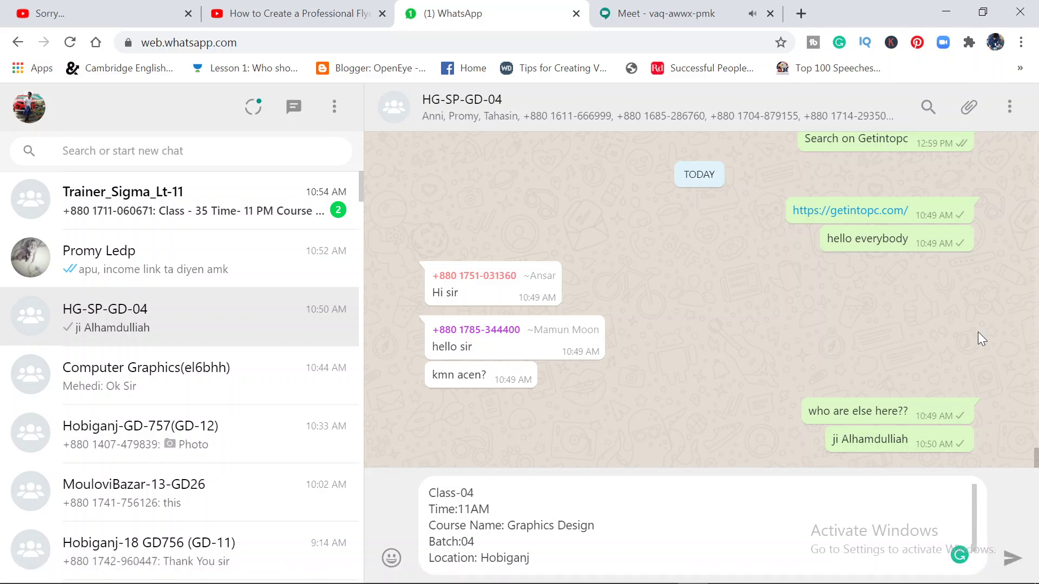
Switch to the Meet tab showing the shared Photoshop Canvas Size dialog
click(657, 12)
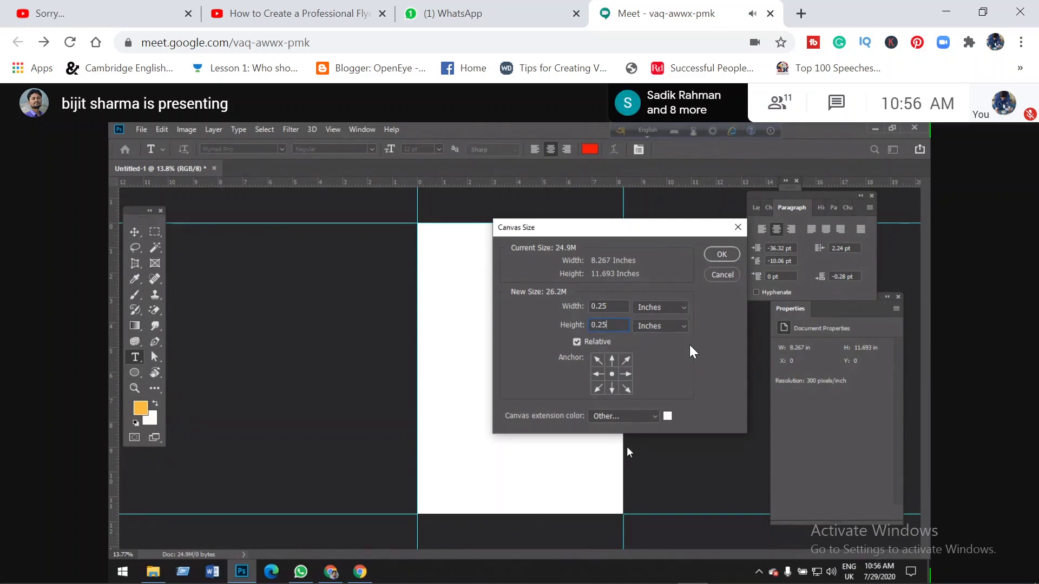
Check the Meet class, then return to the HG-SP-GD-04 group with the unsent draft
click(487, 12)
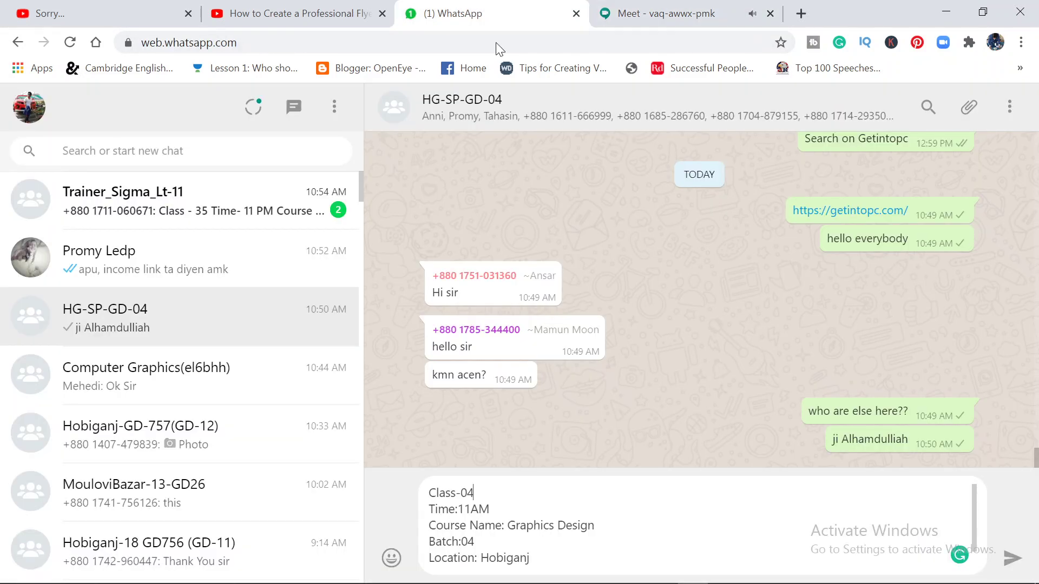
click(638, 8)
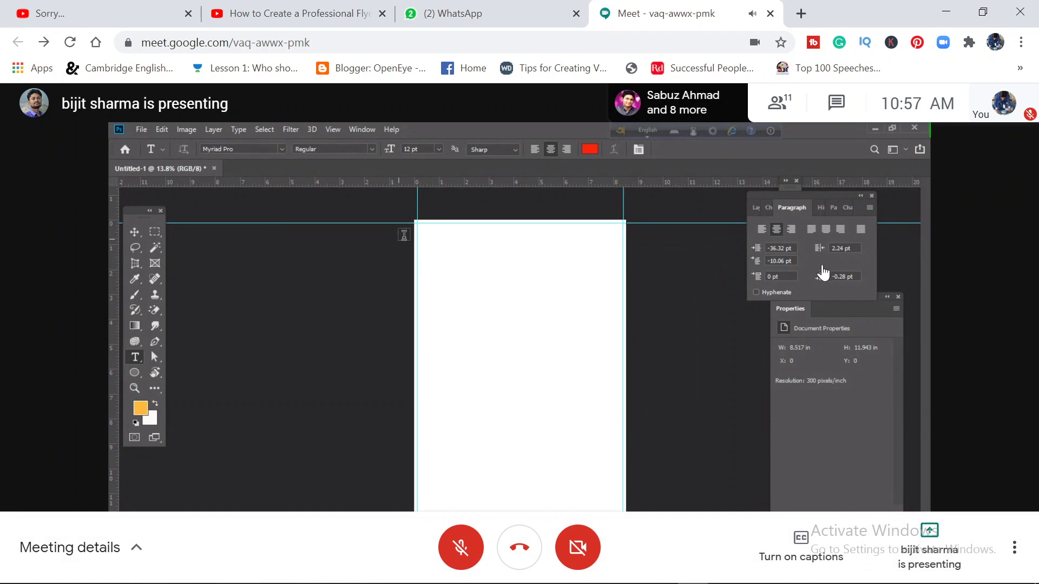
mouse_move(534, 297)
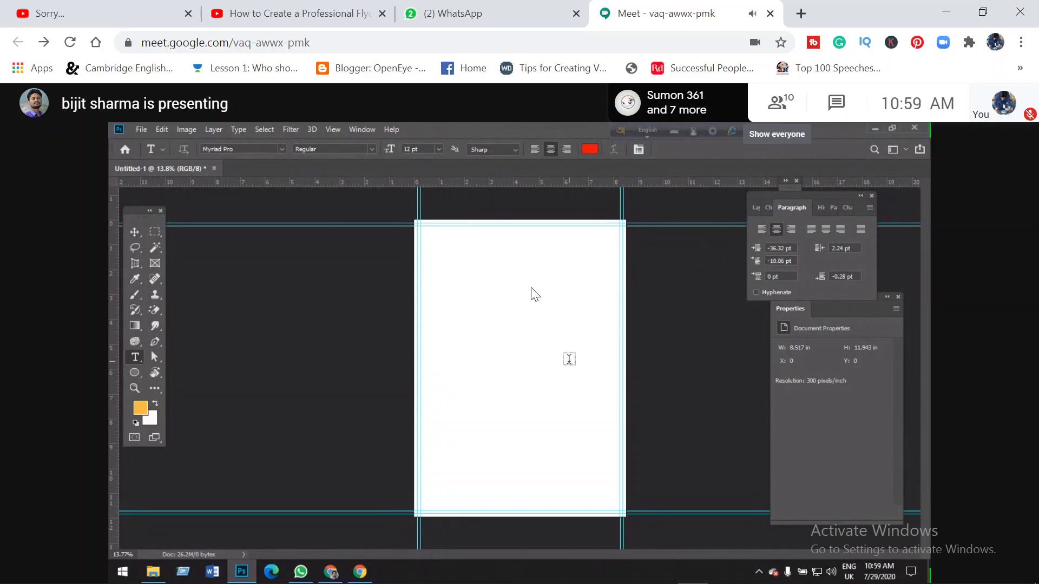
click(503, 21)
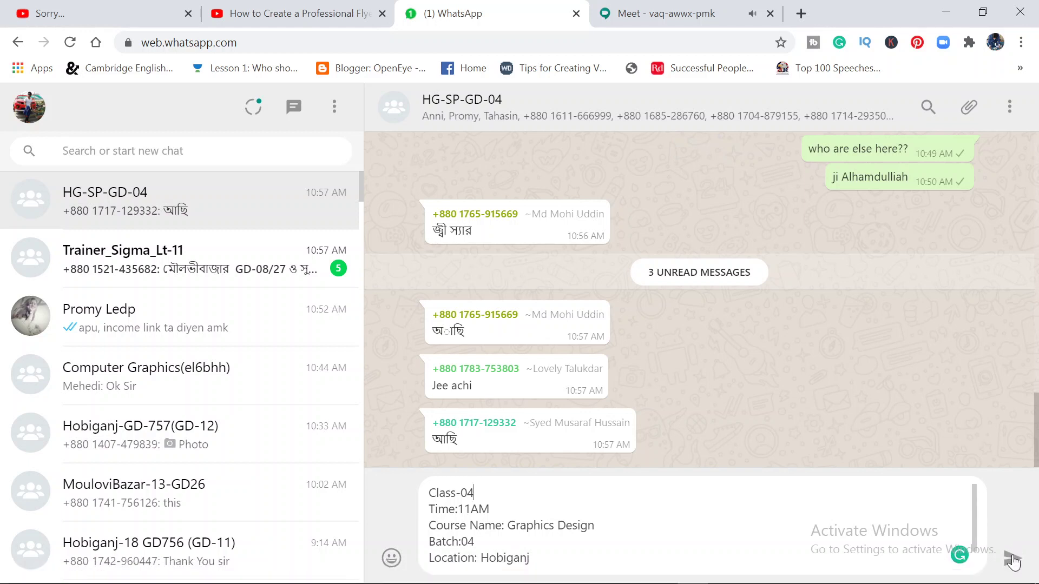
Send the Class-04 announcement, then leave the Meet call and close its tab
click(1011, 561)
click(638, 8)
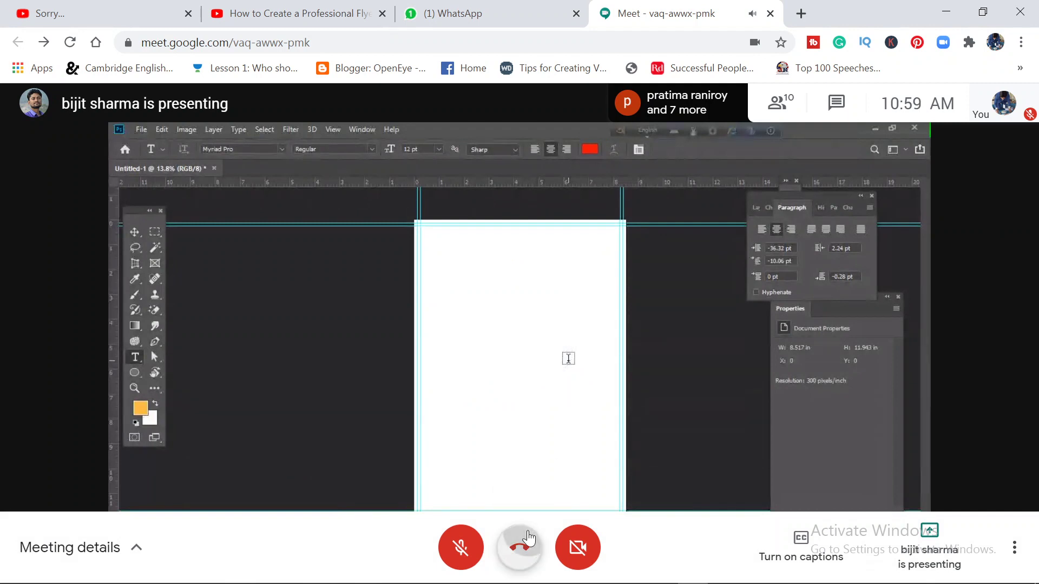
click(521, 547)
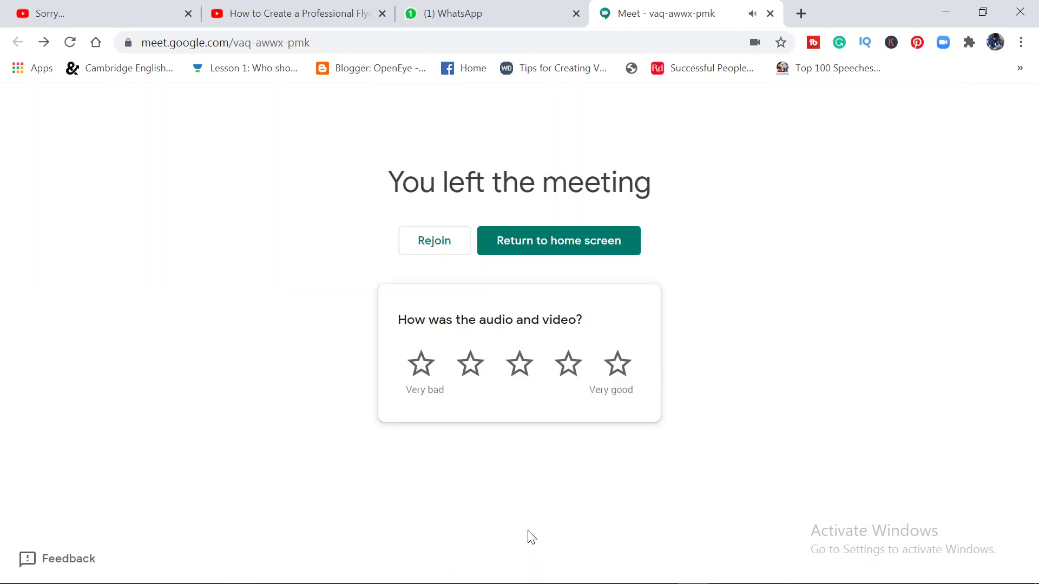
click(770, 13)
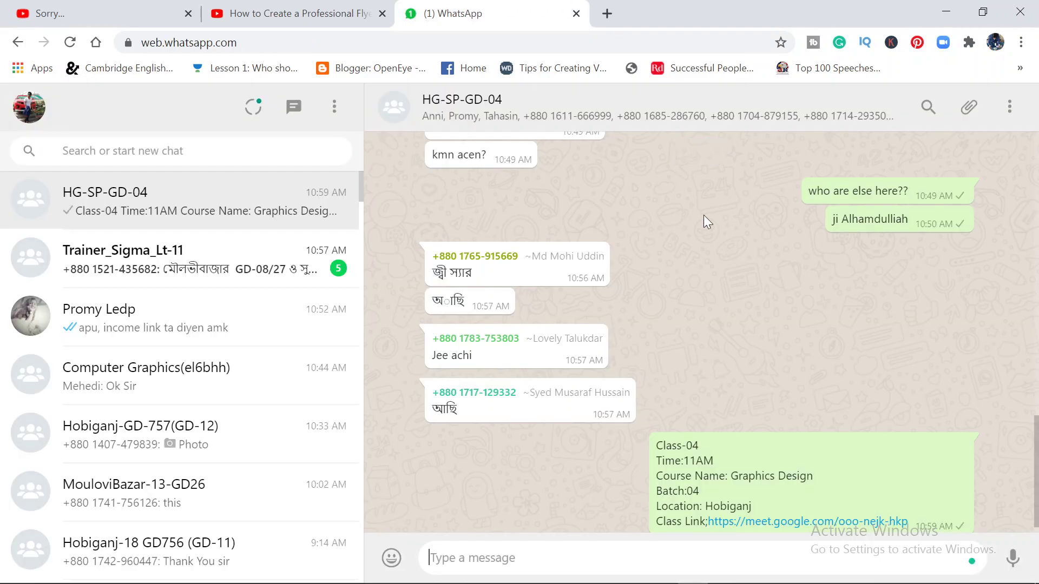
Join the Class-04 Meet link with camera and mic off, admitting two waiting students
click(827, 519)
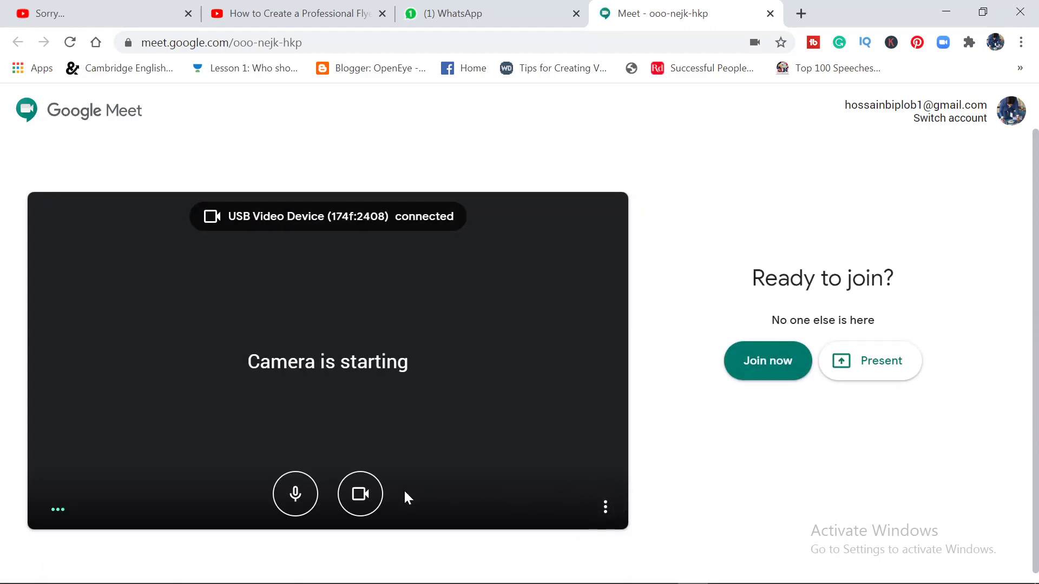
click(361, 504)
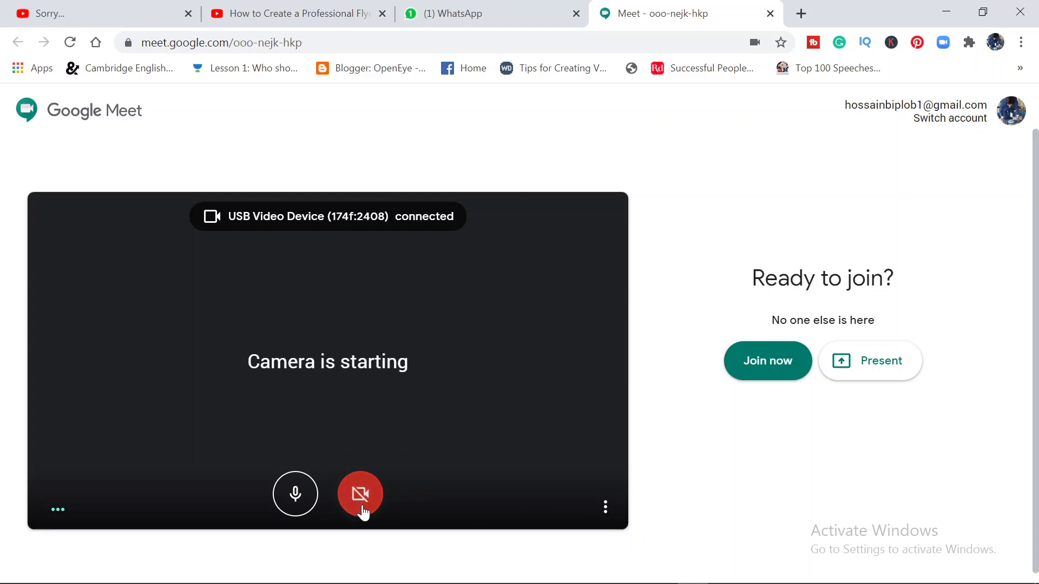
click(283, 489)
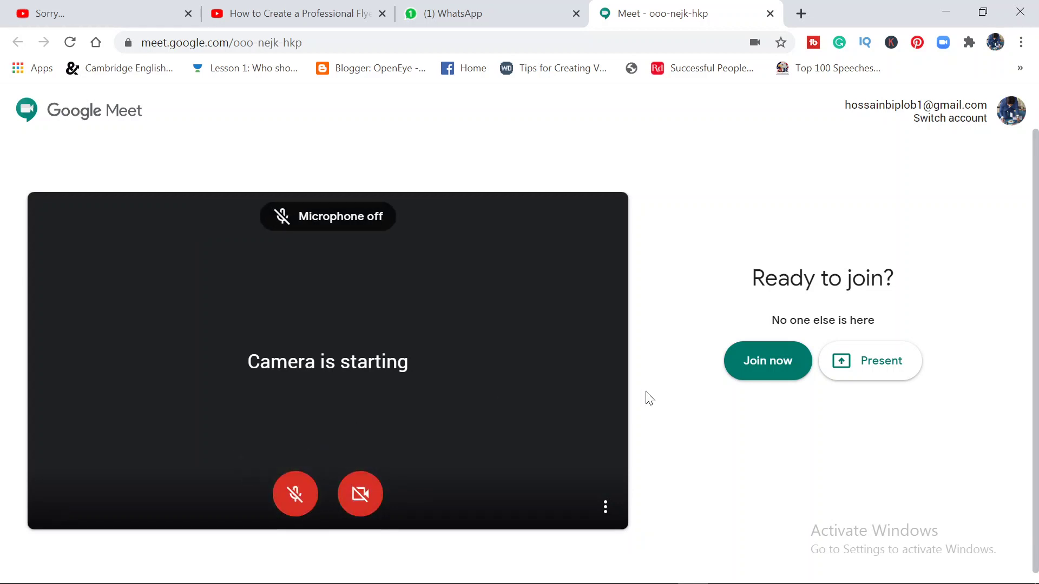
click(769, 363)
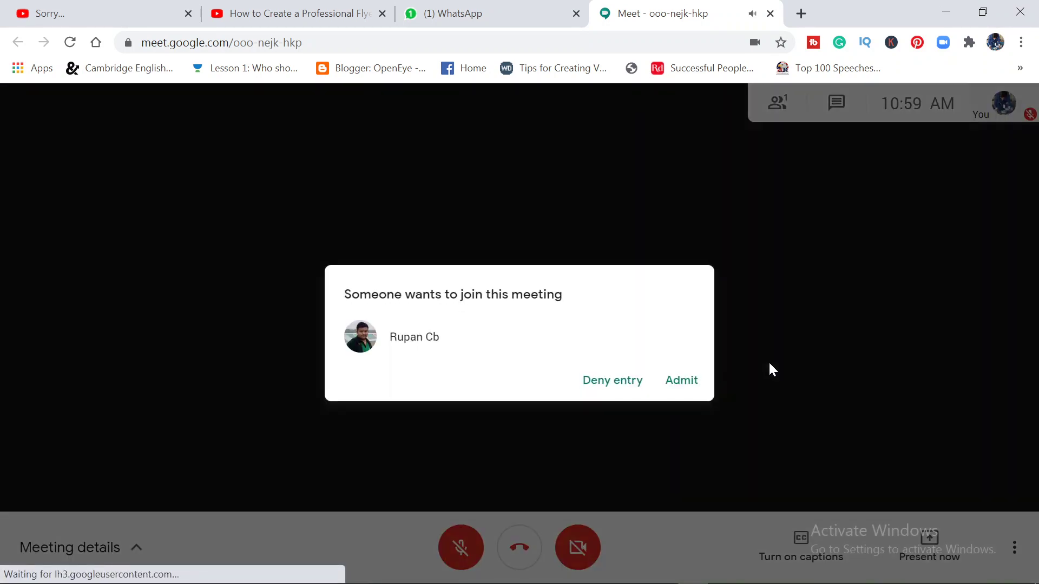
click(698, 385)
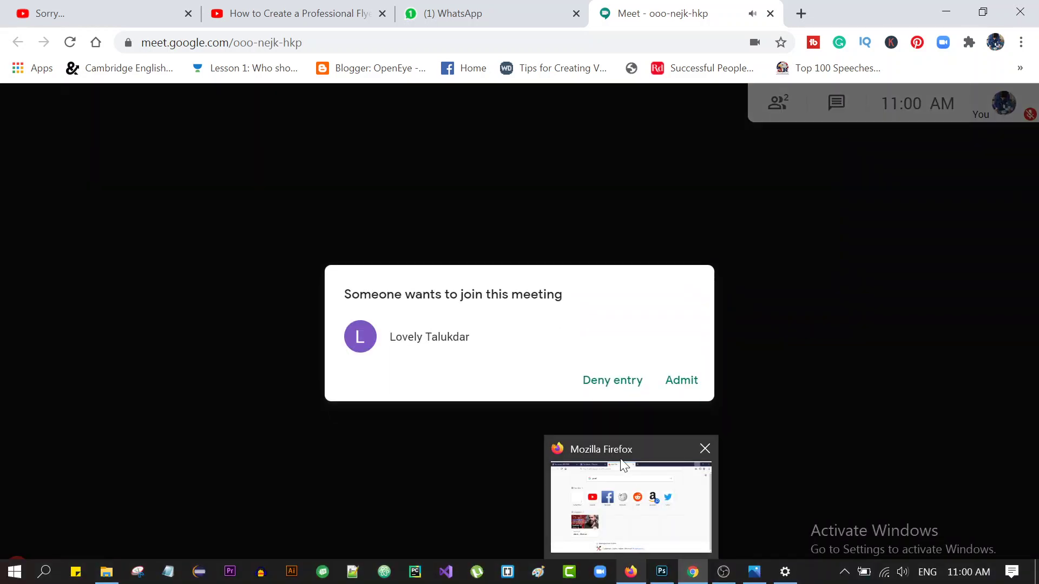
click(670, 381)
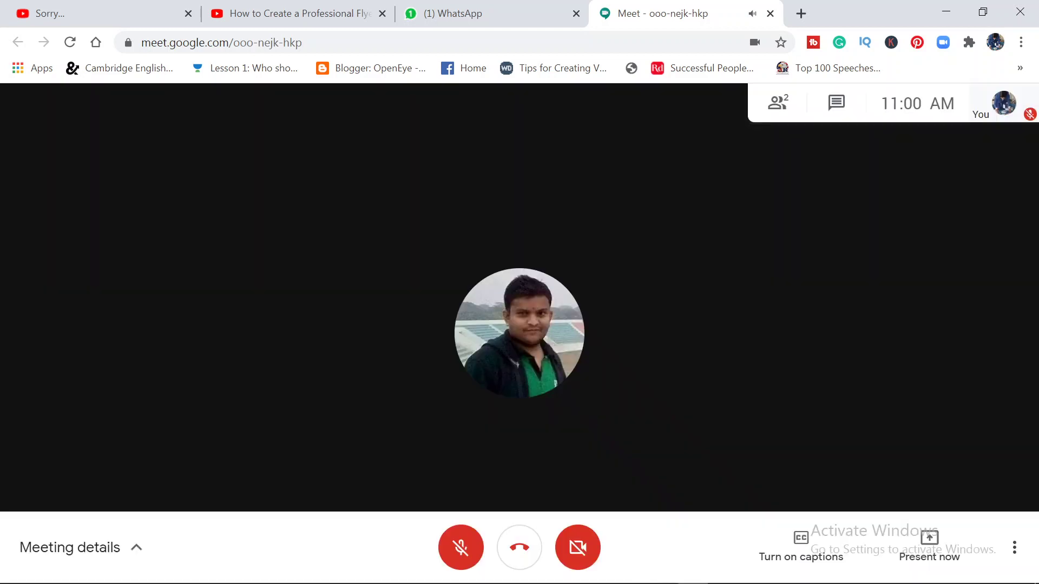